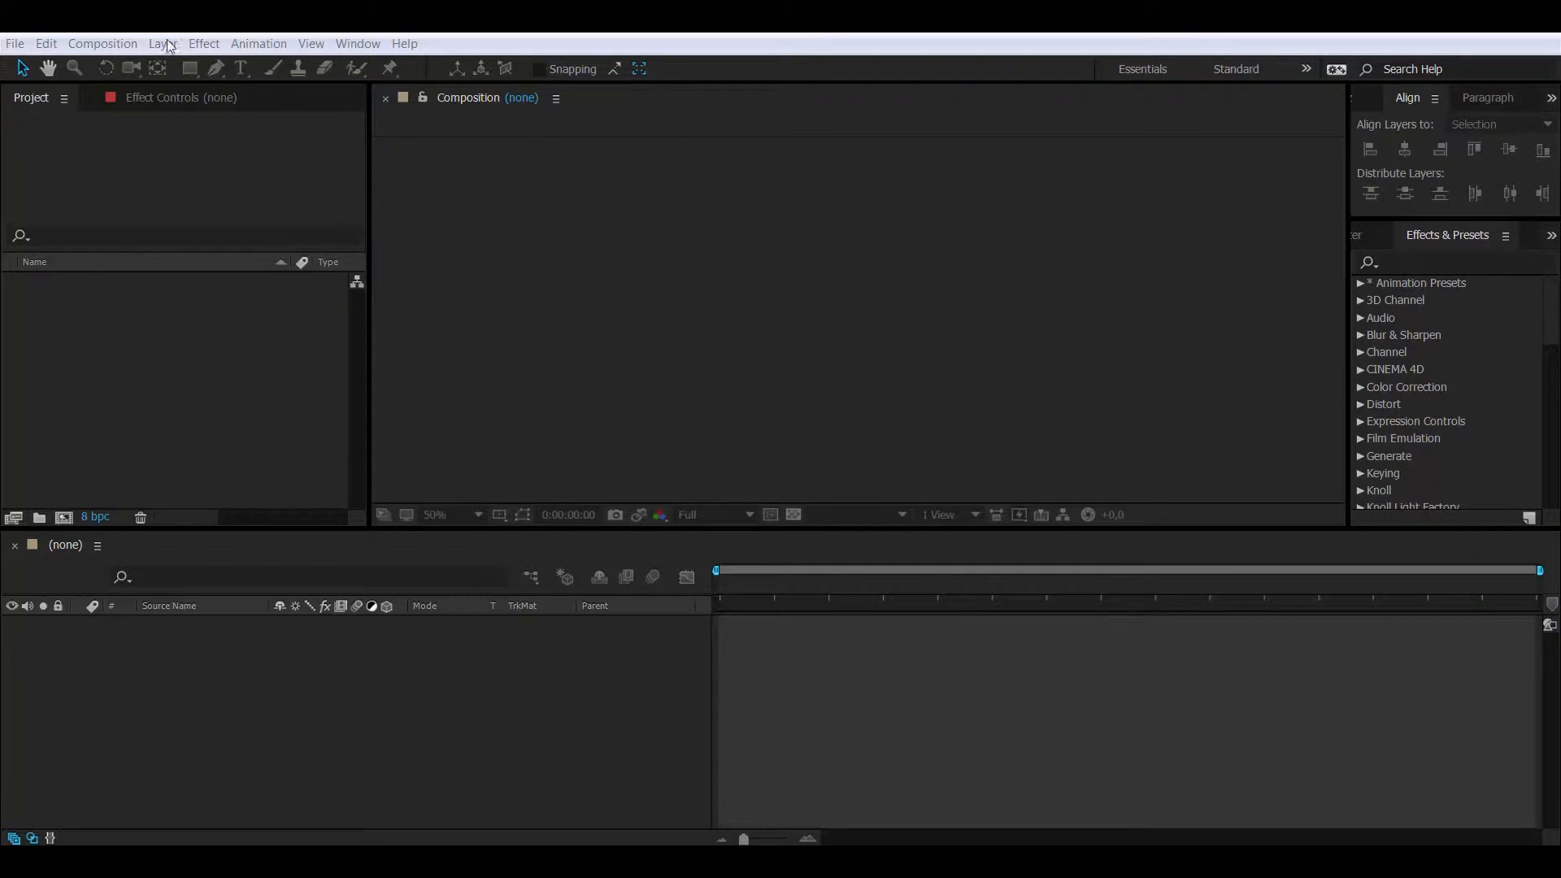
- Create a new 1280×720, 25 fps, 10-second composition named Main
click(102, 44)
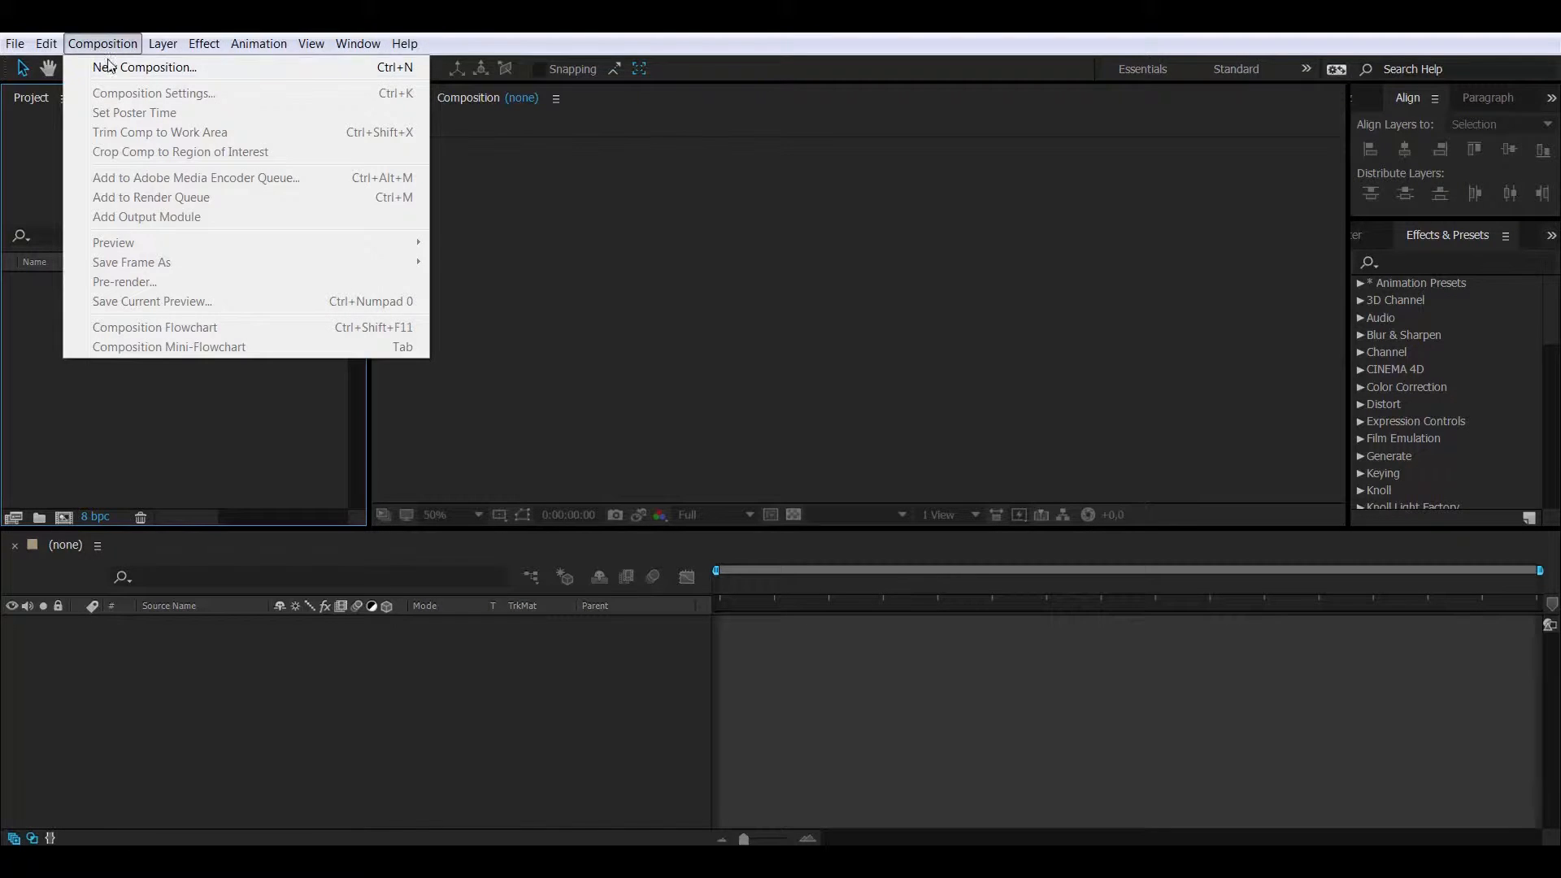
click(109, 65)
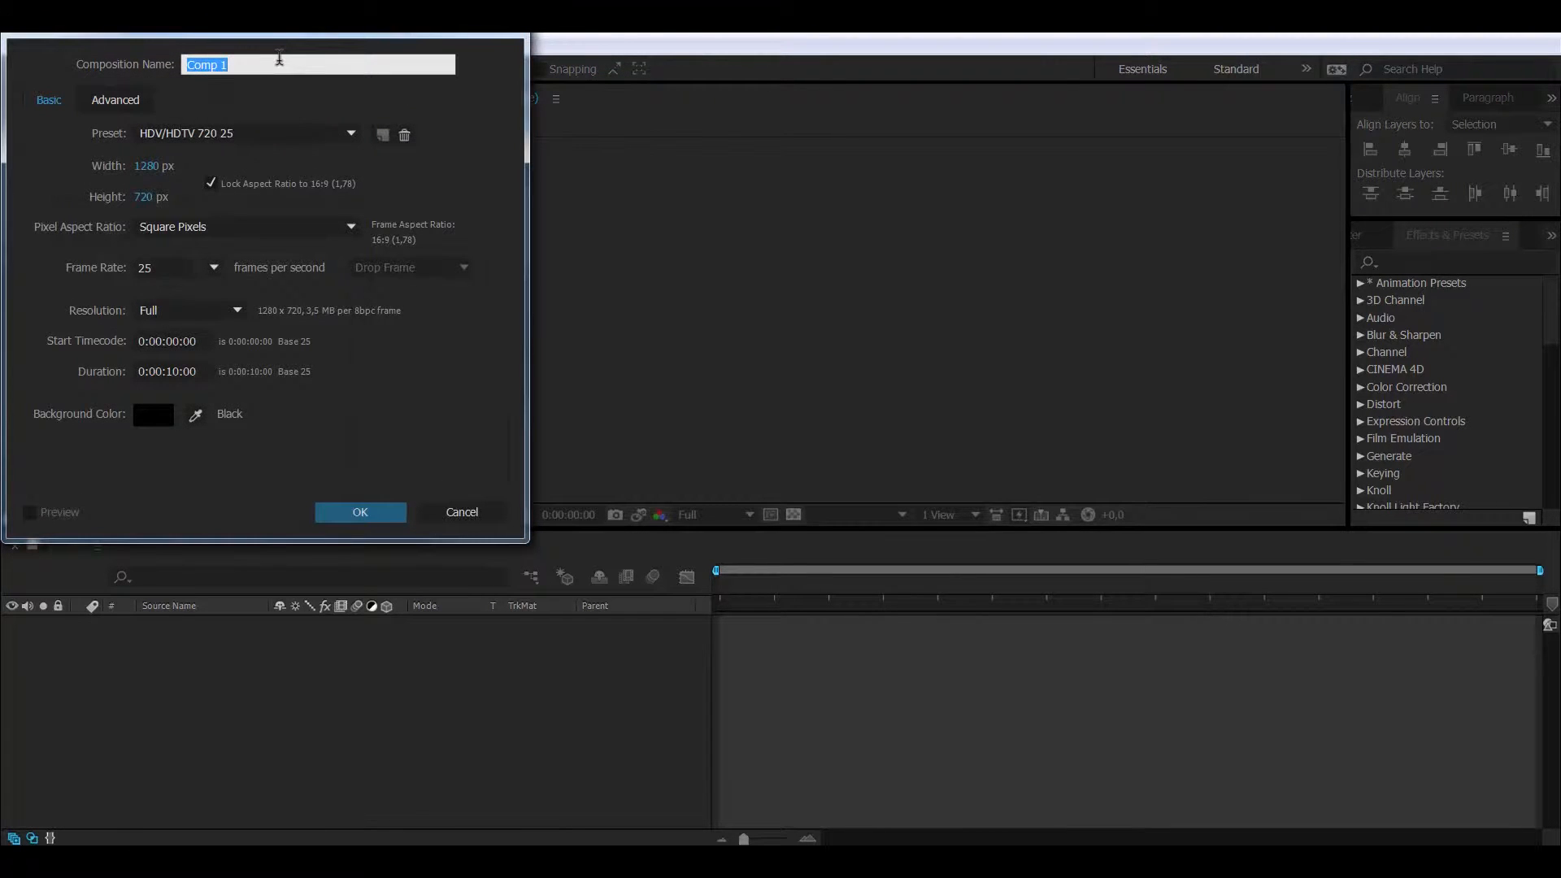
text(Main)
click(358, 512)
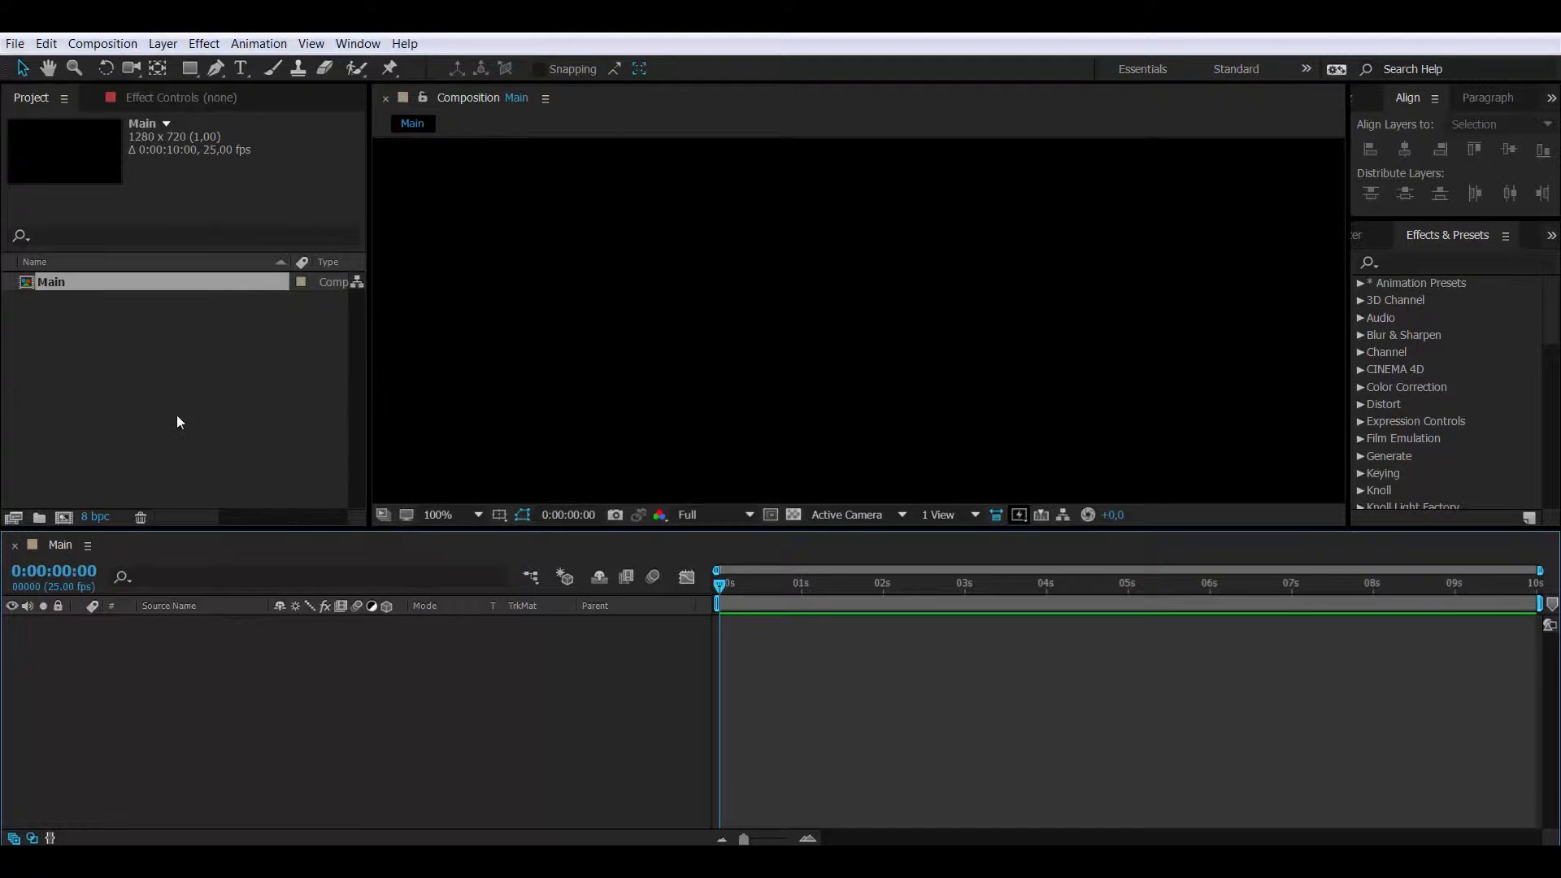
- Import the back.jpg image file into the project
right_click(190, 391)
mouse_move(262, 479)
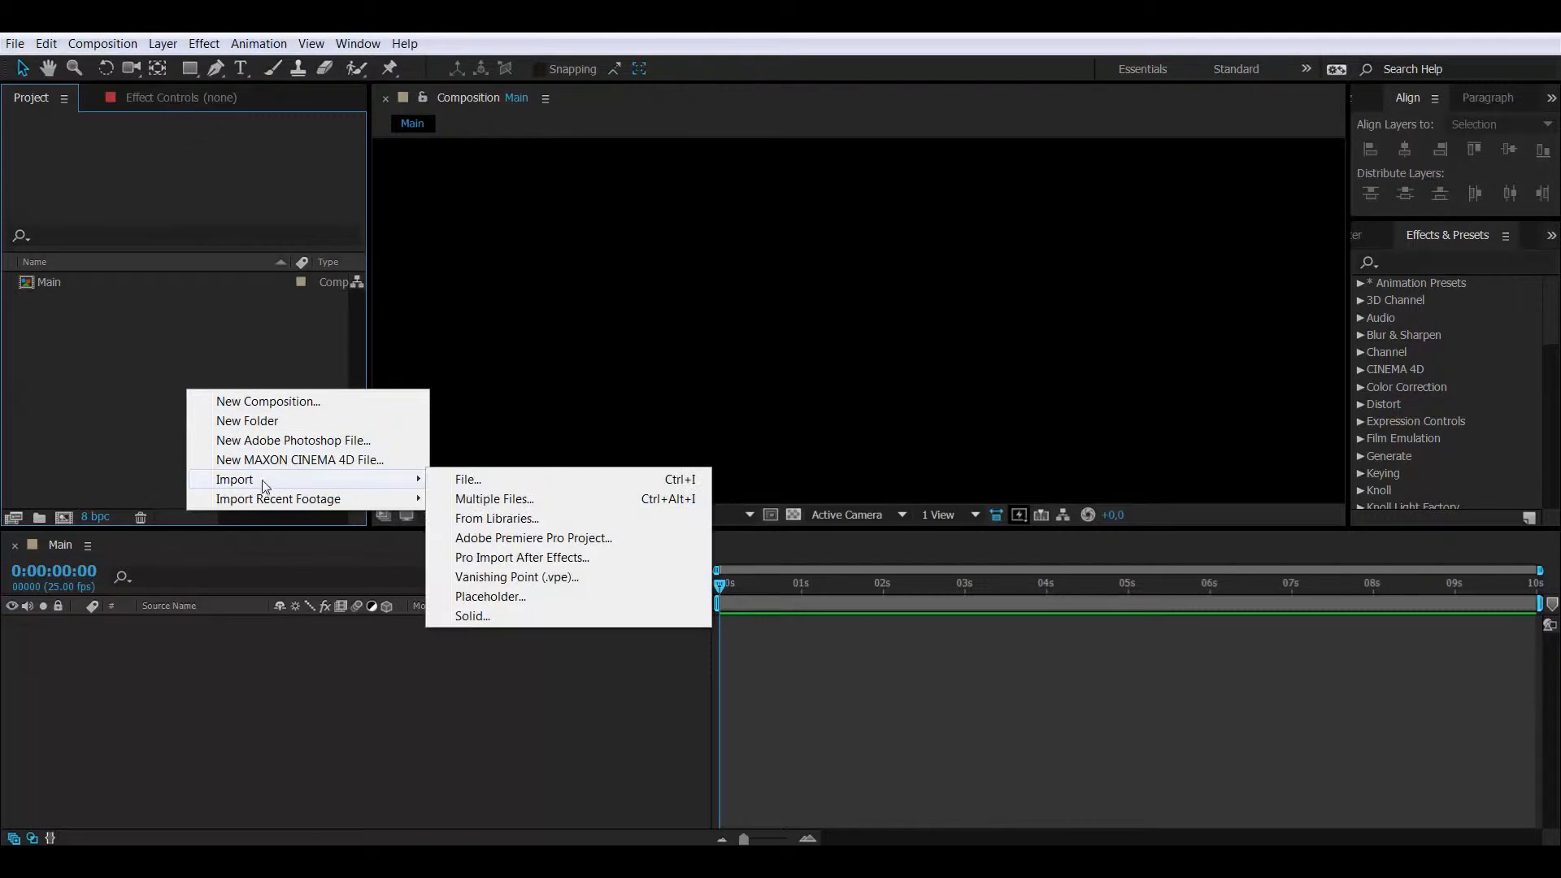
click(458, 480)
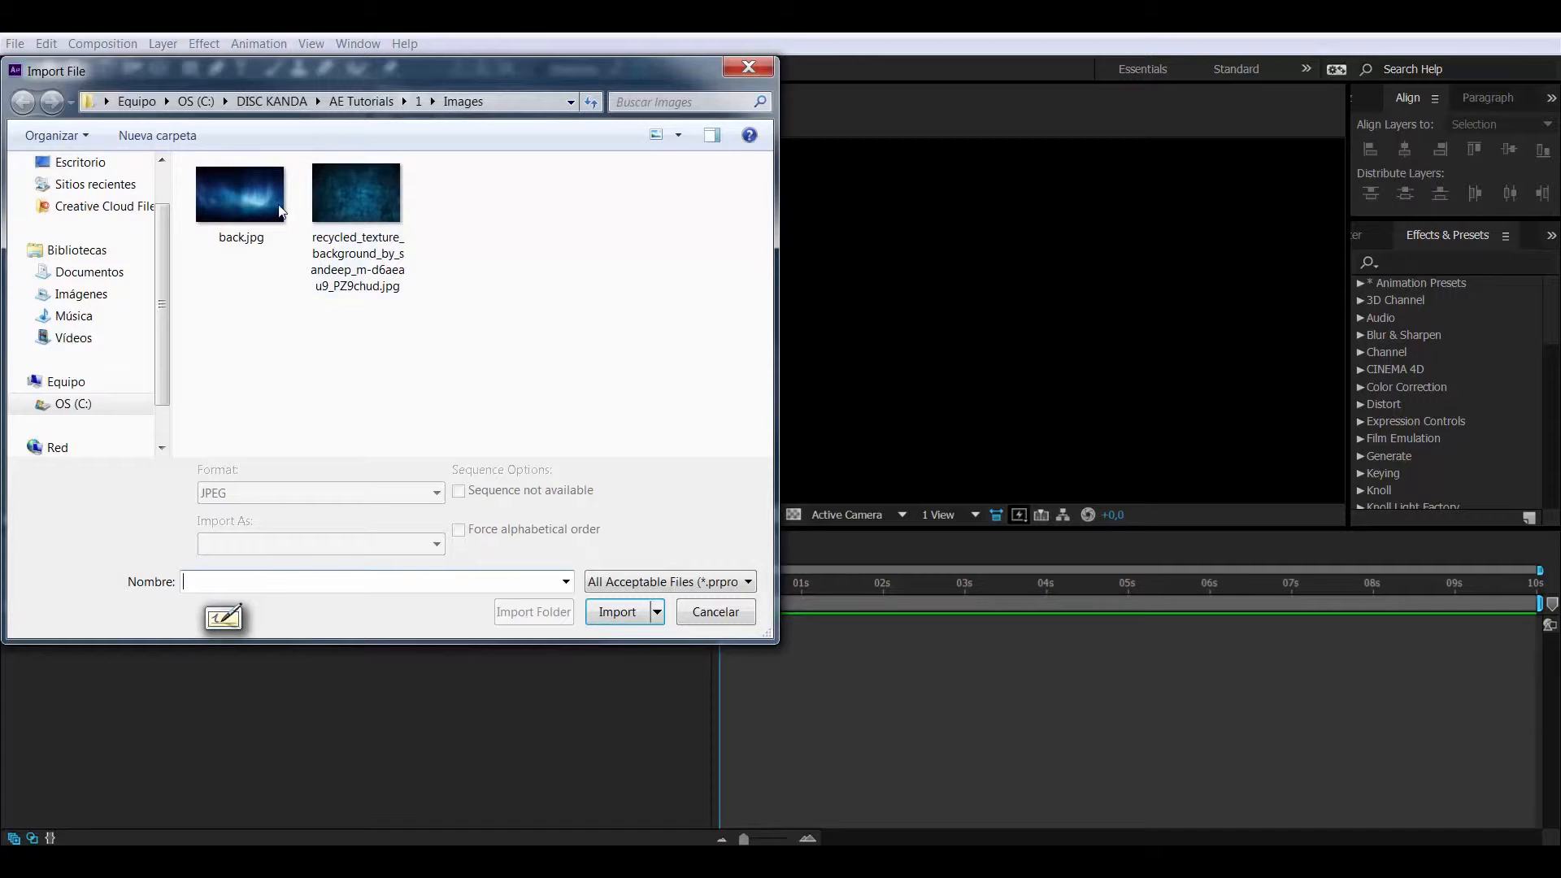
click(276, 210)
click(617, 612)
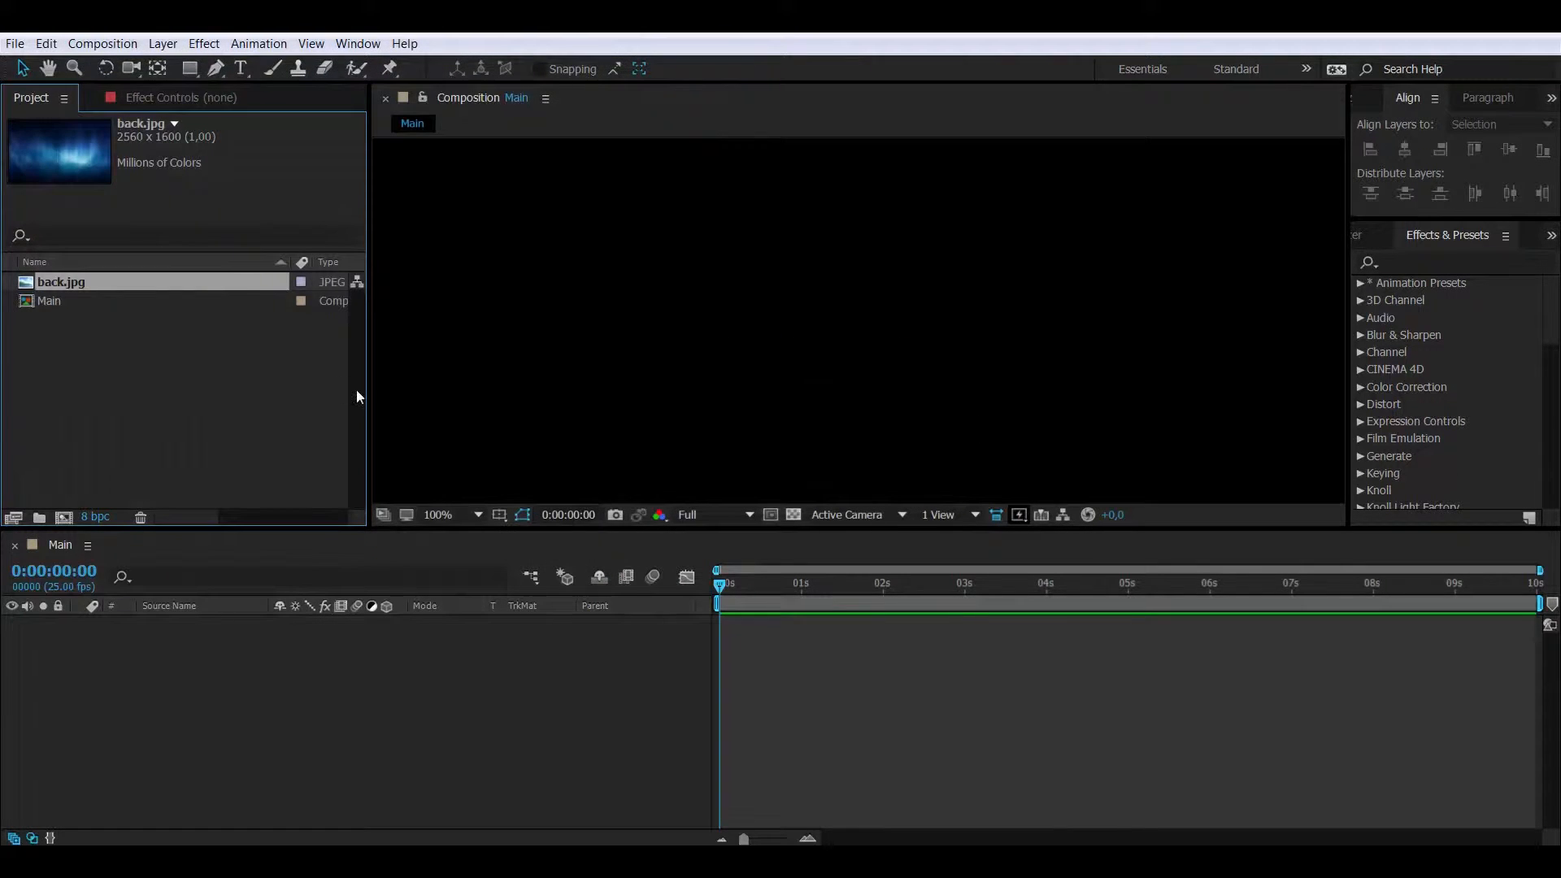
- Place back.jpg into the Main composition and fit the whole frame in the viewer
drag(163, 281, 183, 637)
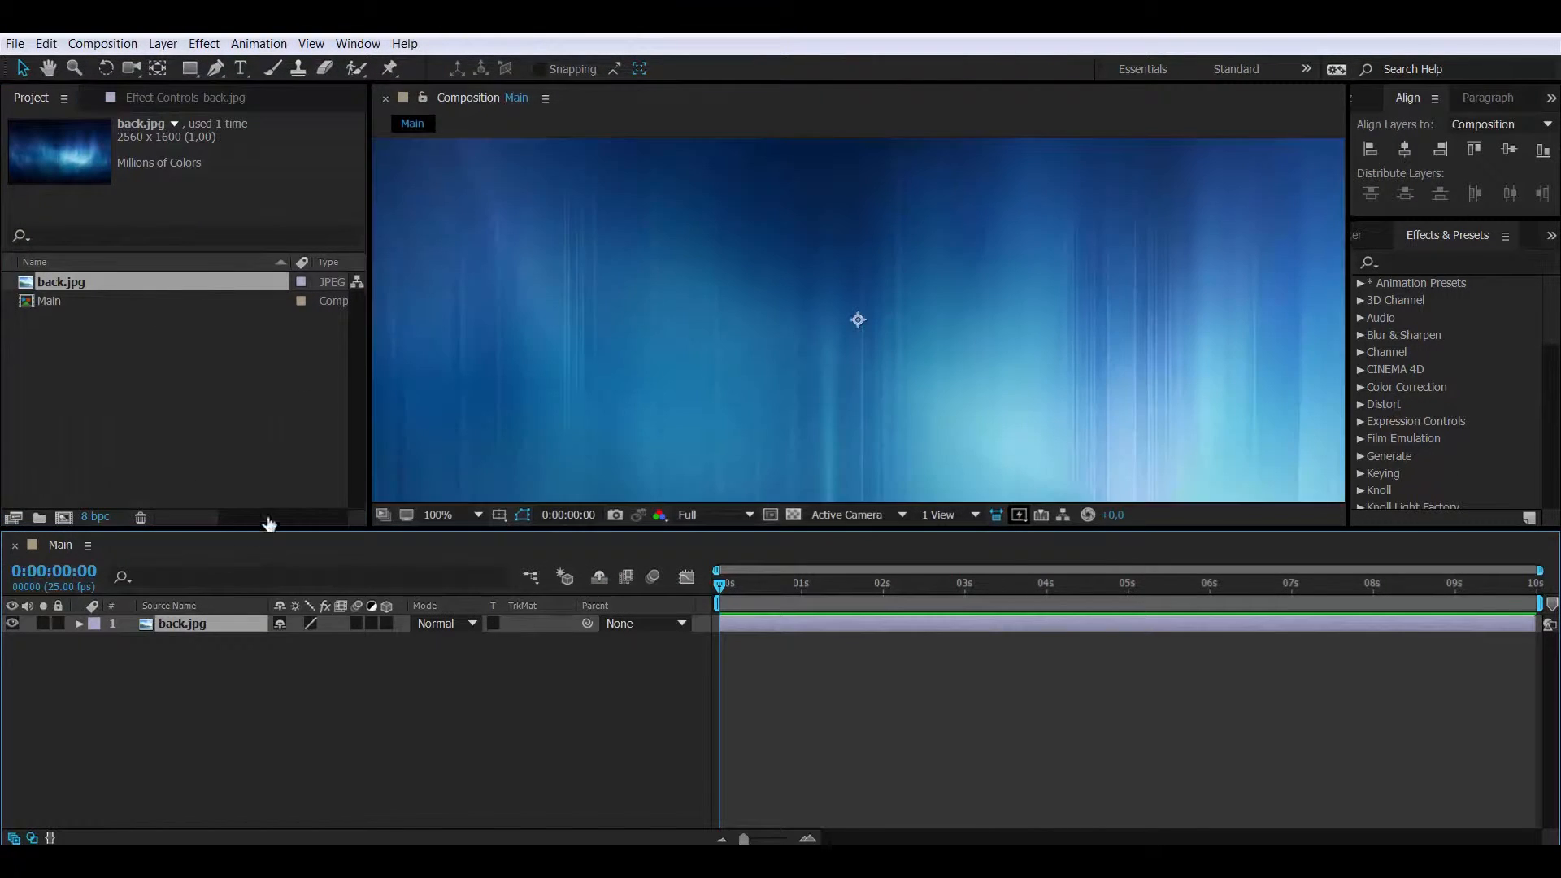
click(475, 515)
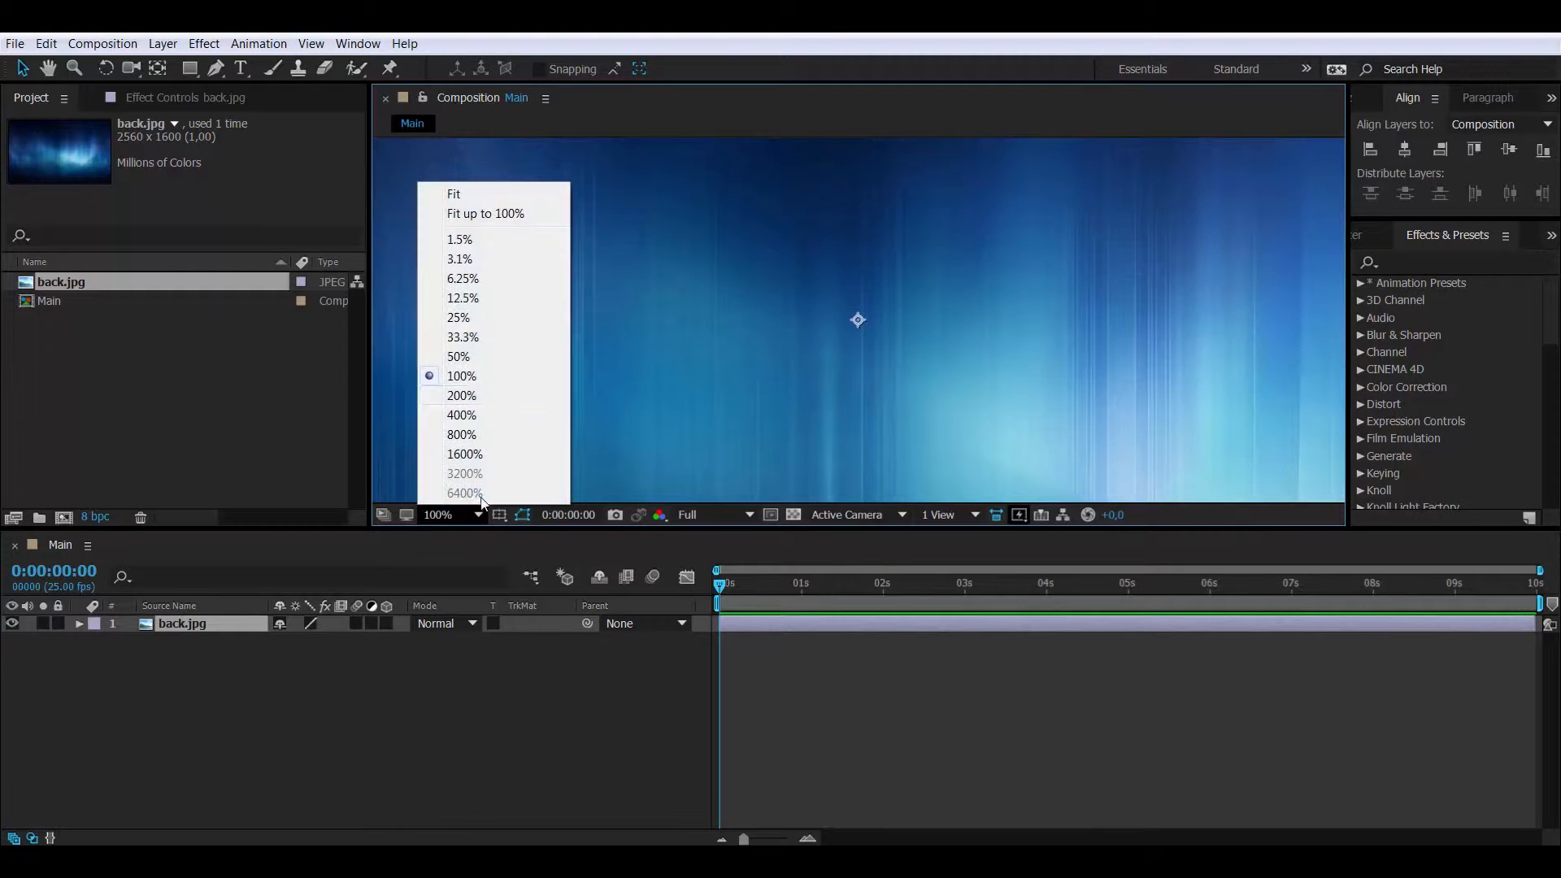
click(517, 196)
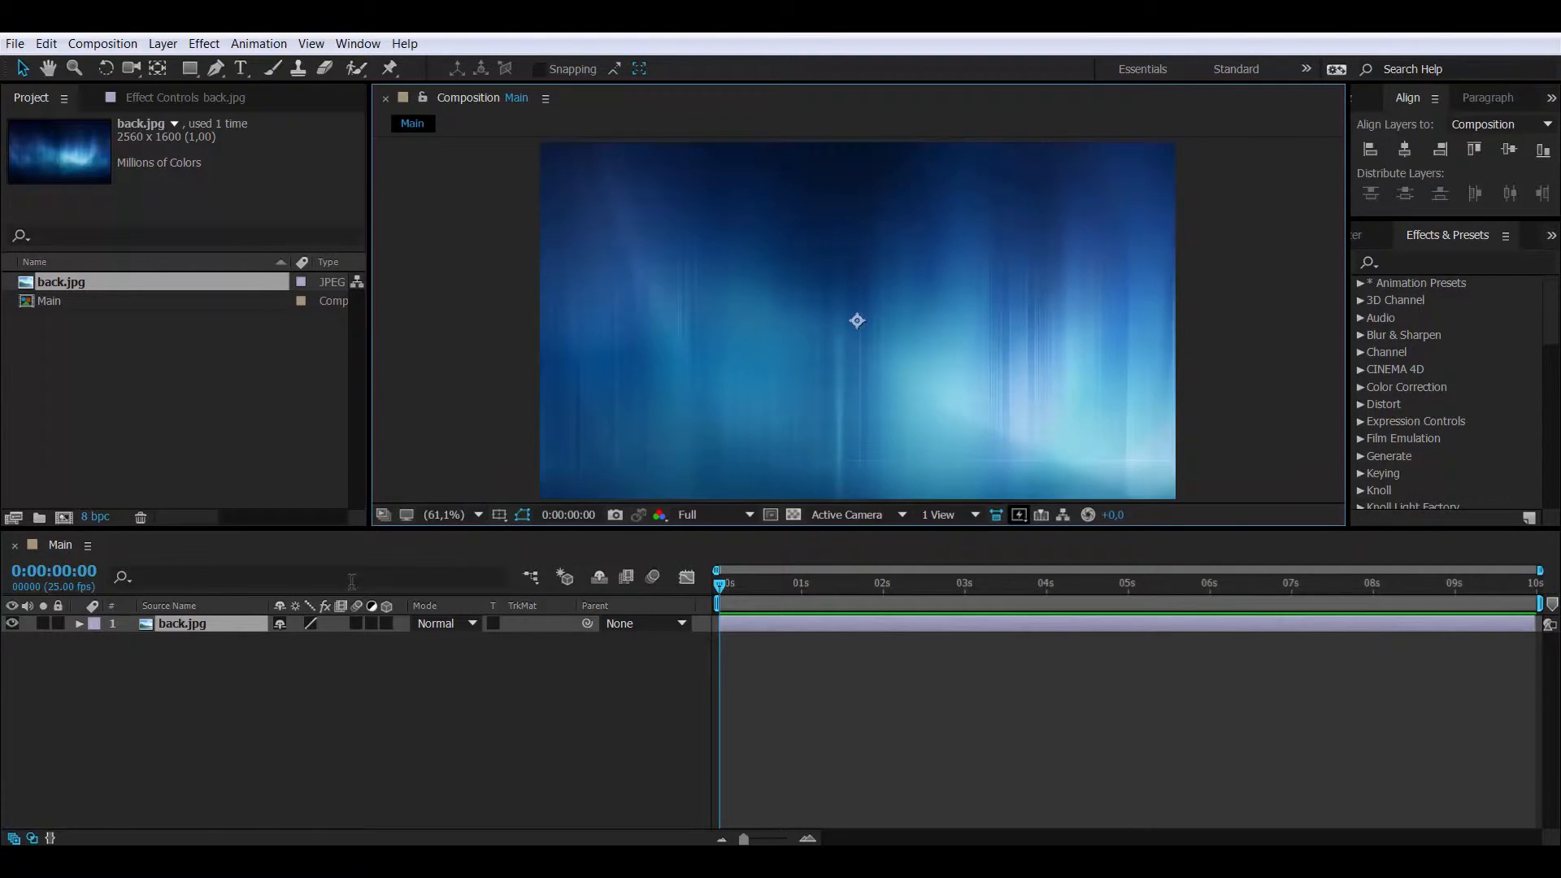
- Apply Fast Blur to back.jpg with Repeat Edge Pixels and blurriness 160
right_click(241, 623)
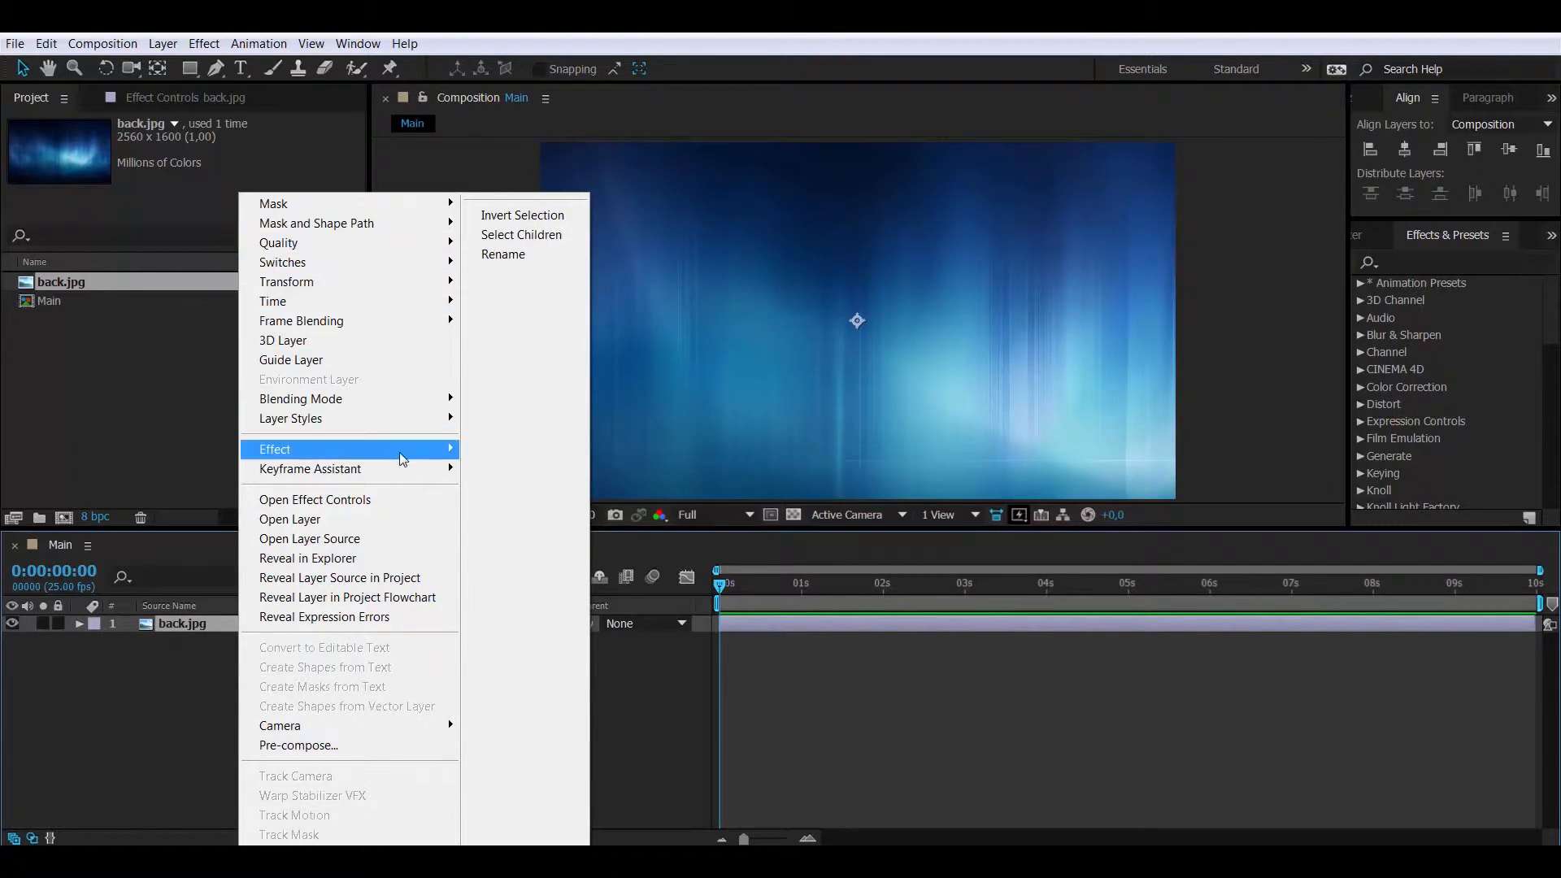
mouse_move(403, 460)
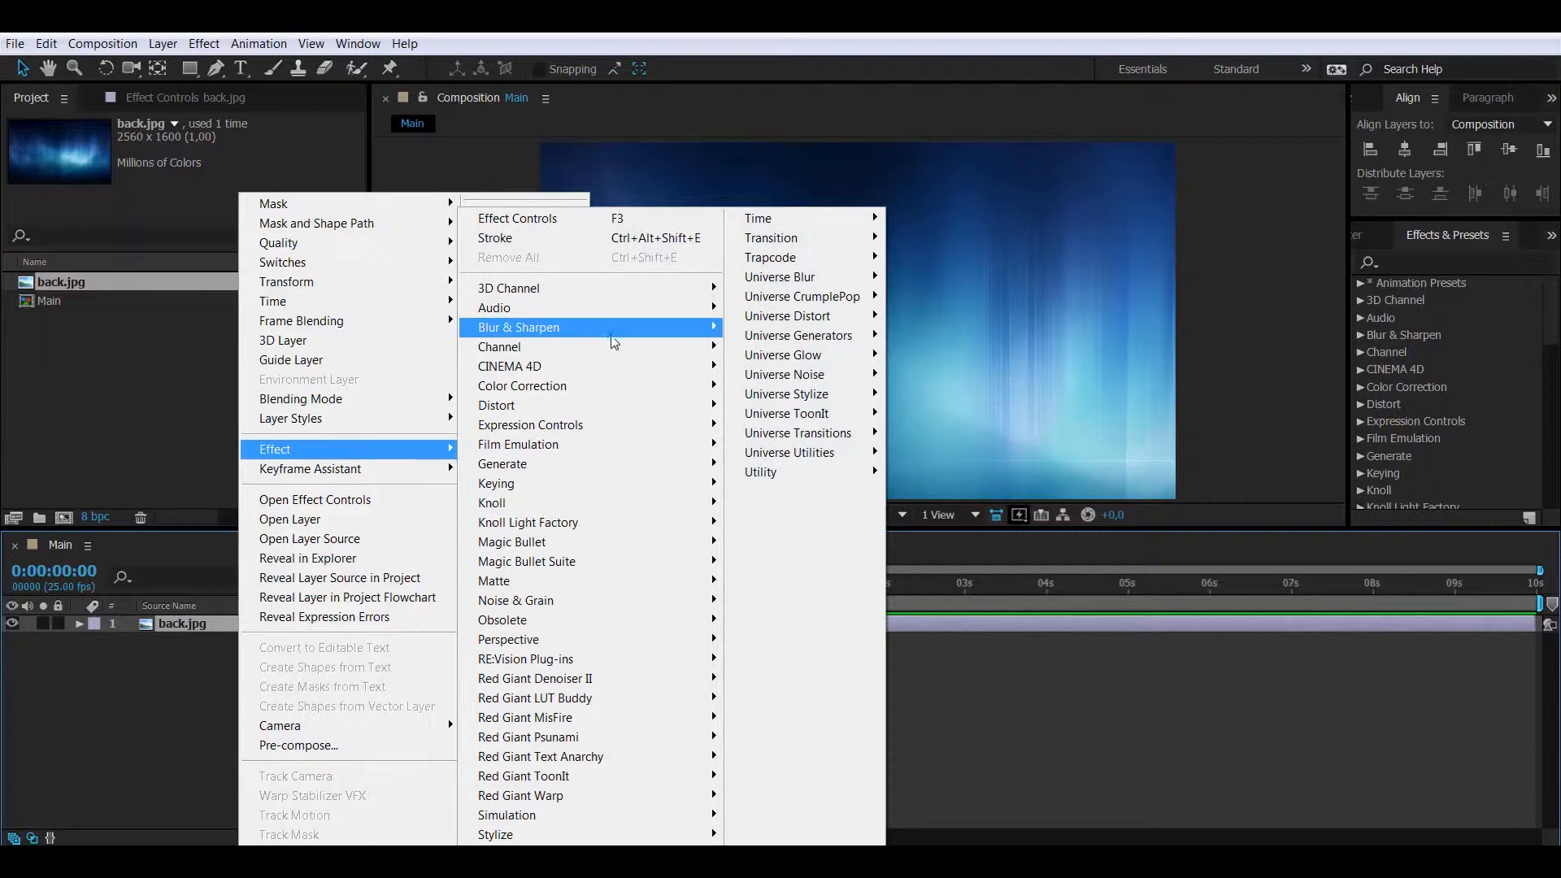
mouse_move(614, 340)
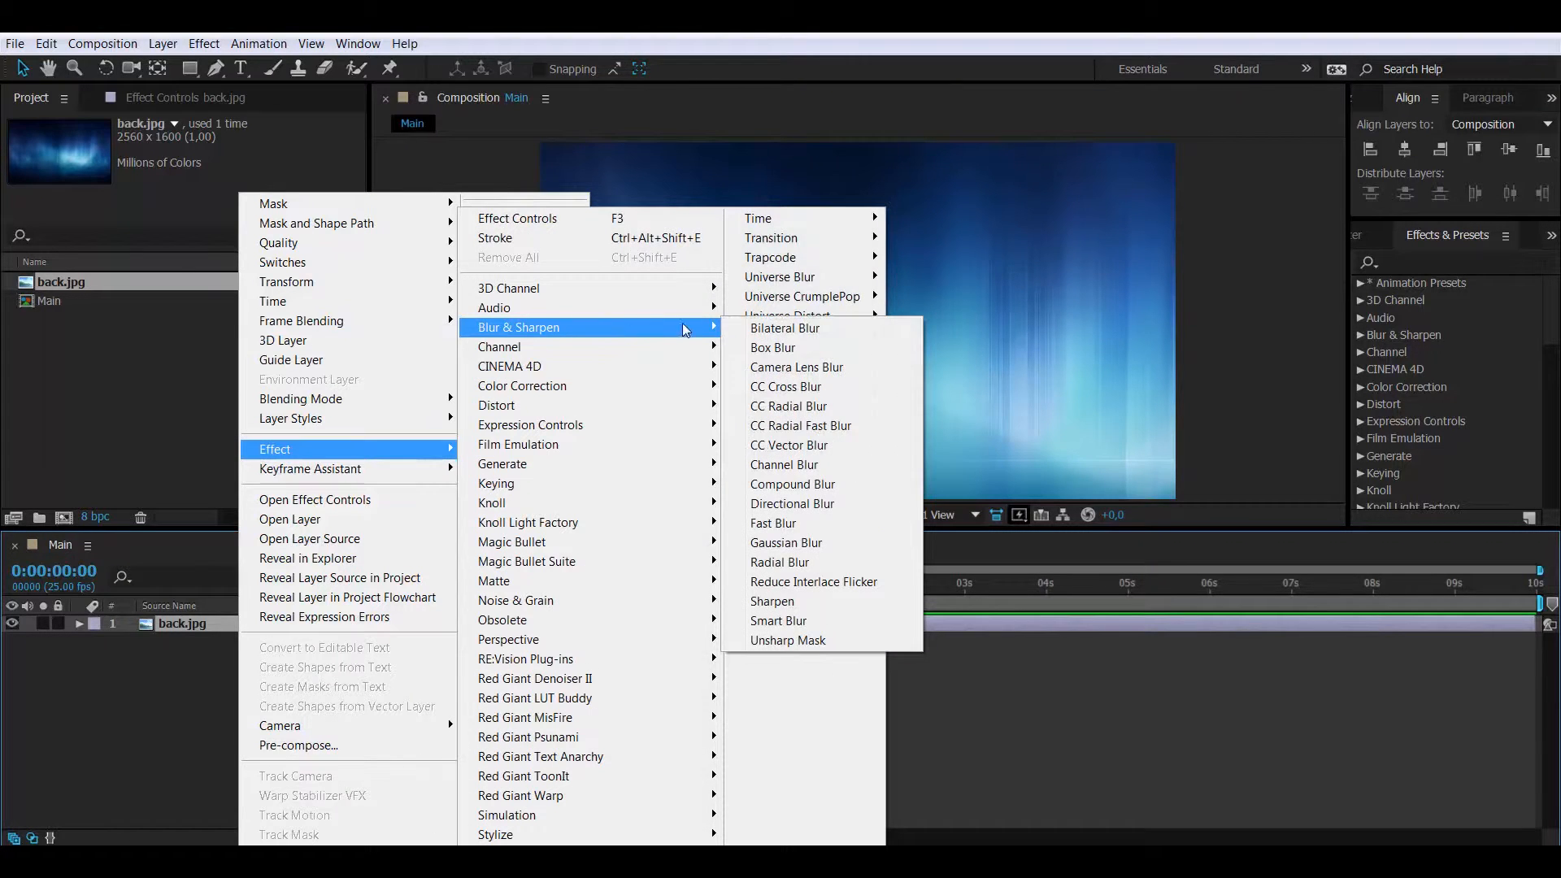
click(787, 525)
click(205, 194)
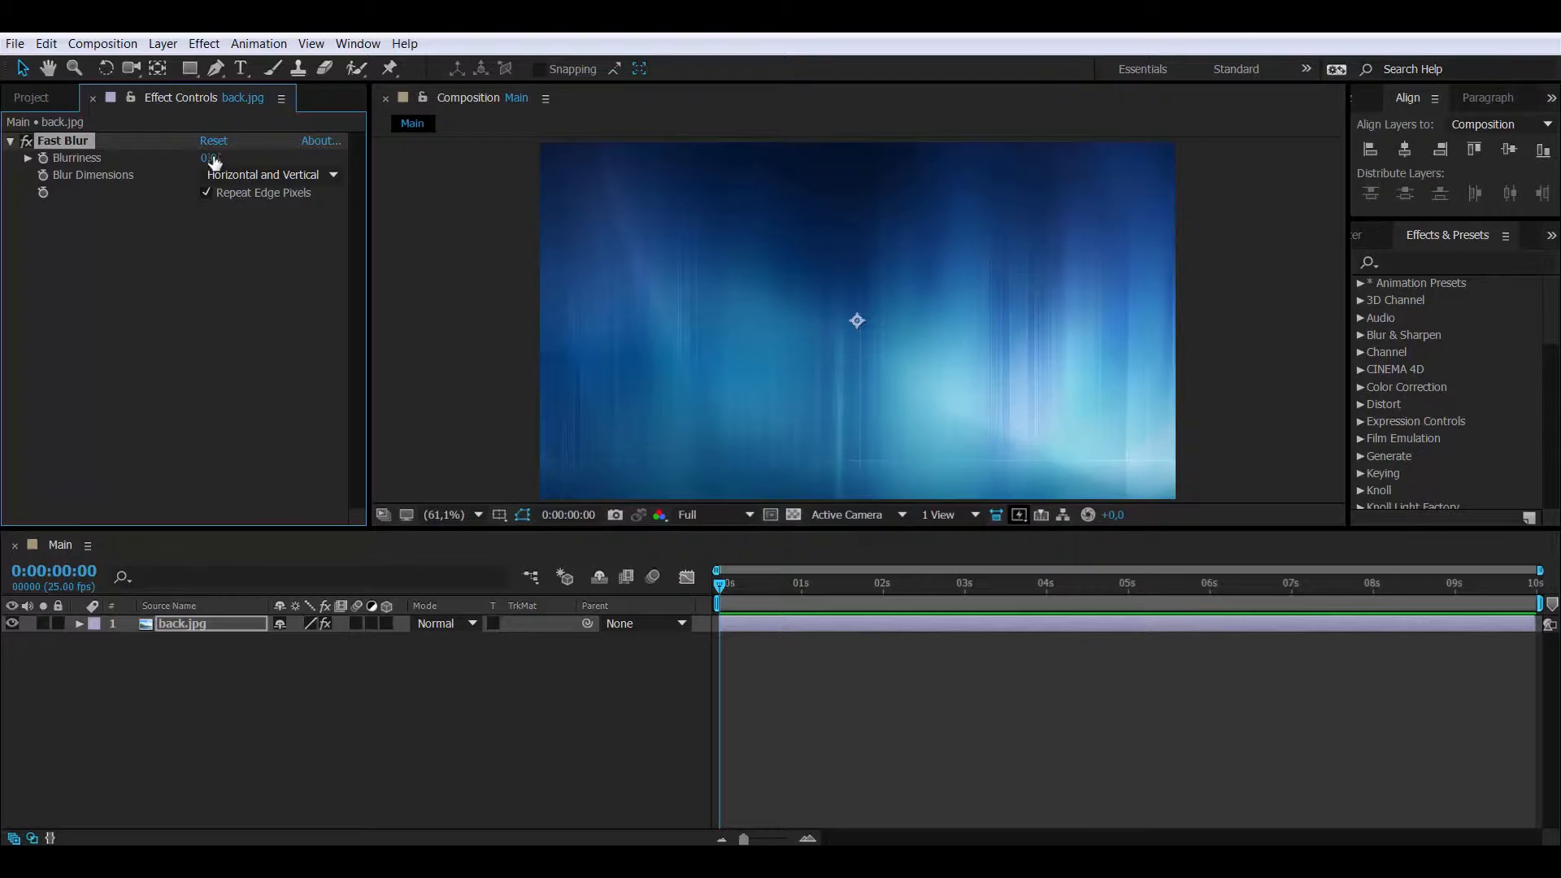
drag(210, 158, 379, 162)
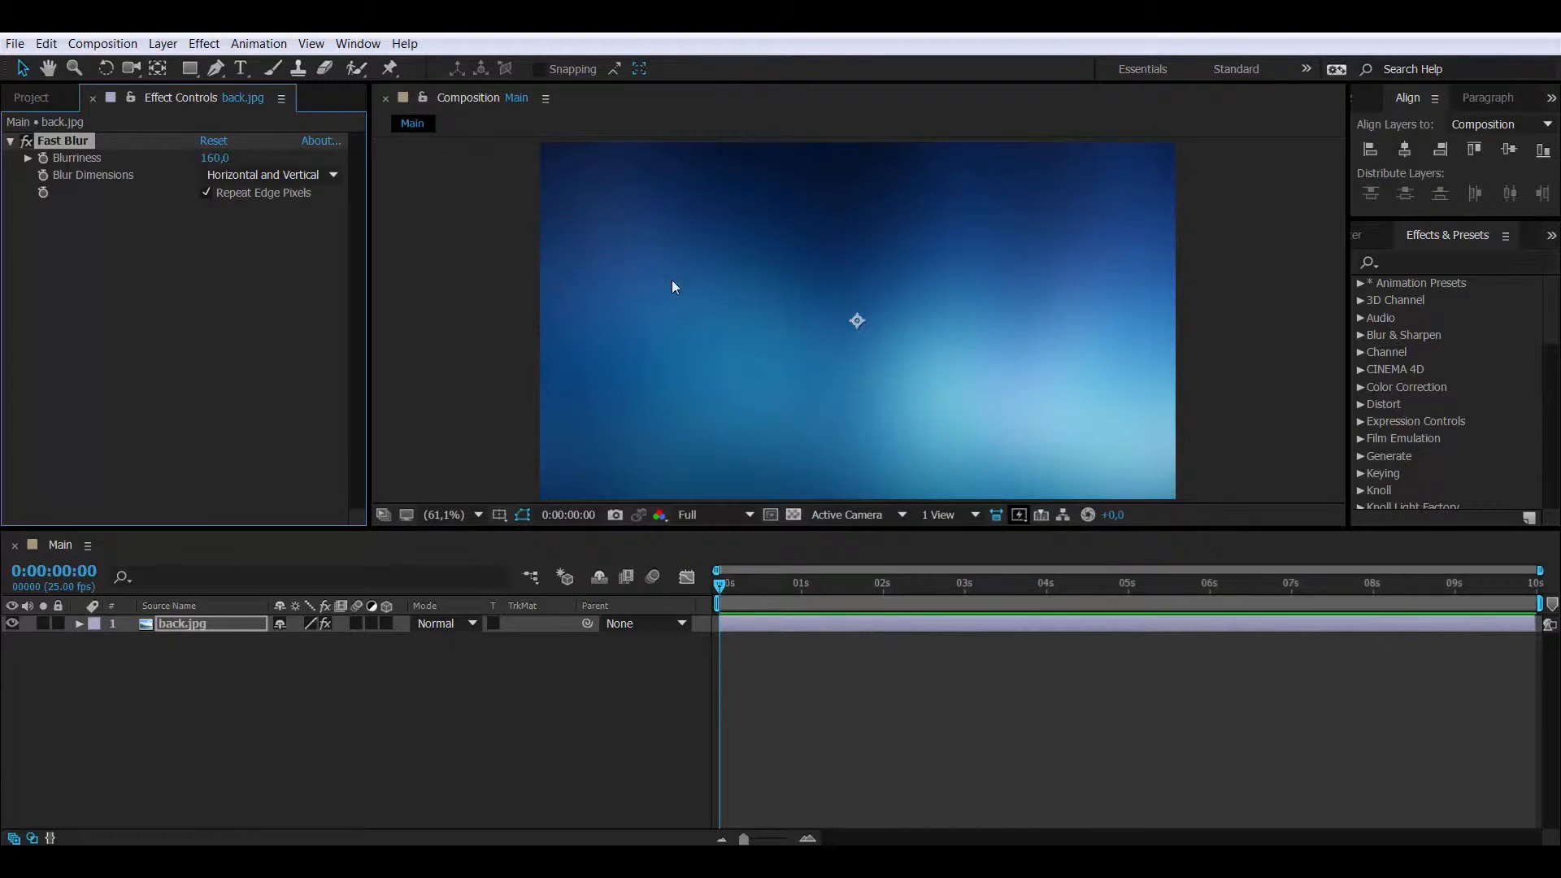
- Shift the blurred background down and right so darker blue fills the frame
drag(692, 285, 844, 480)
click(290, 699)
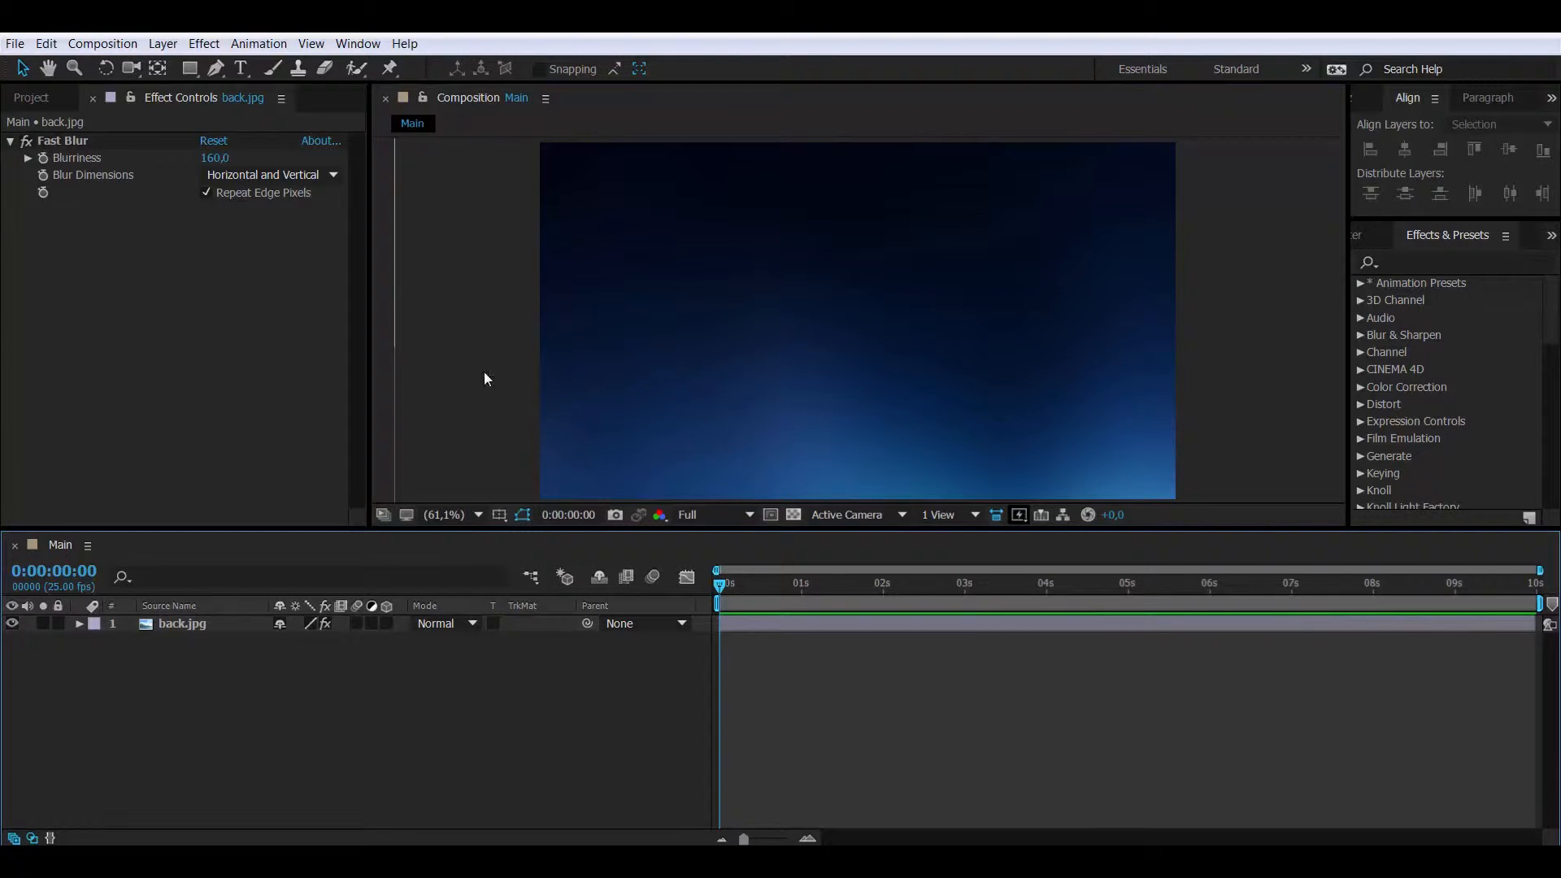
click(241, 67)
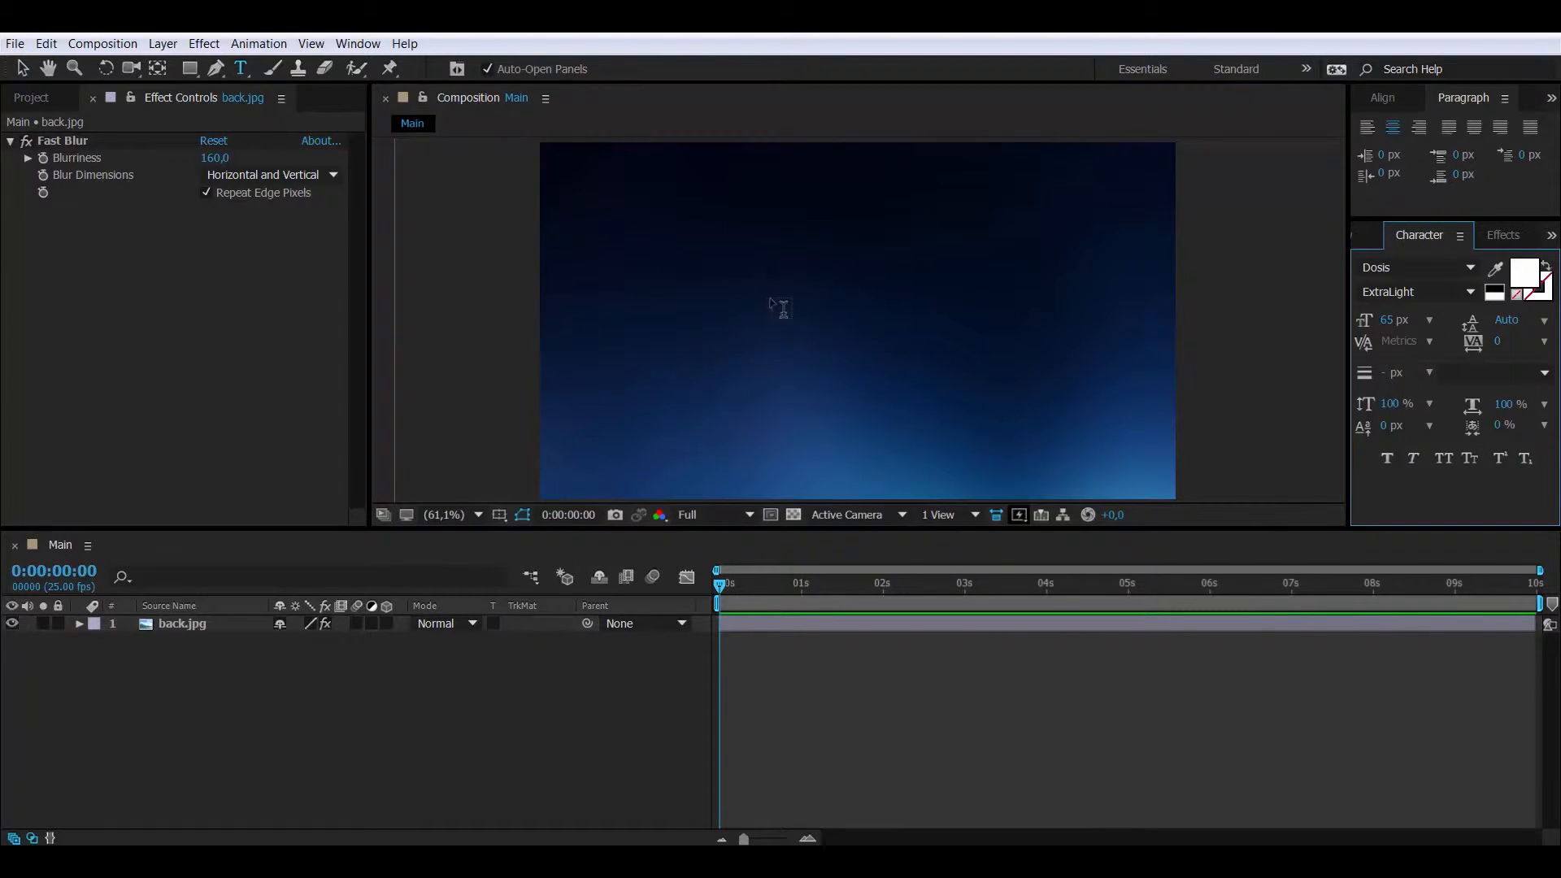
click(779, 302)
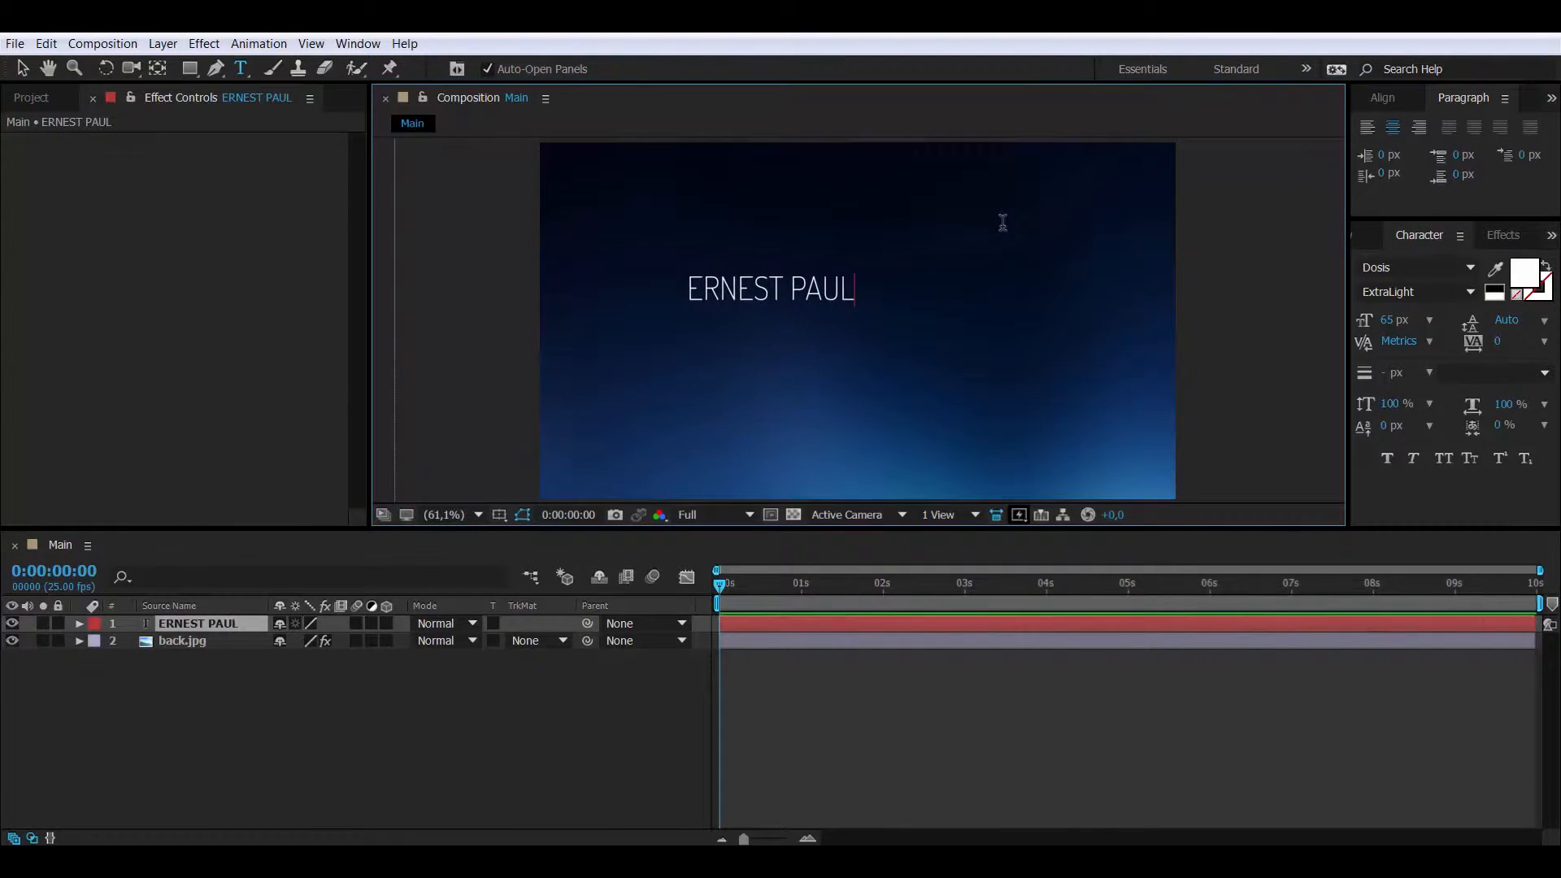
key(KP_Enter)
click(689, 356)
text(SOUND MIXER)
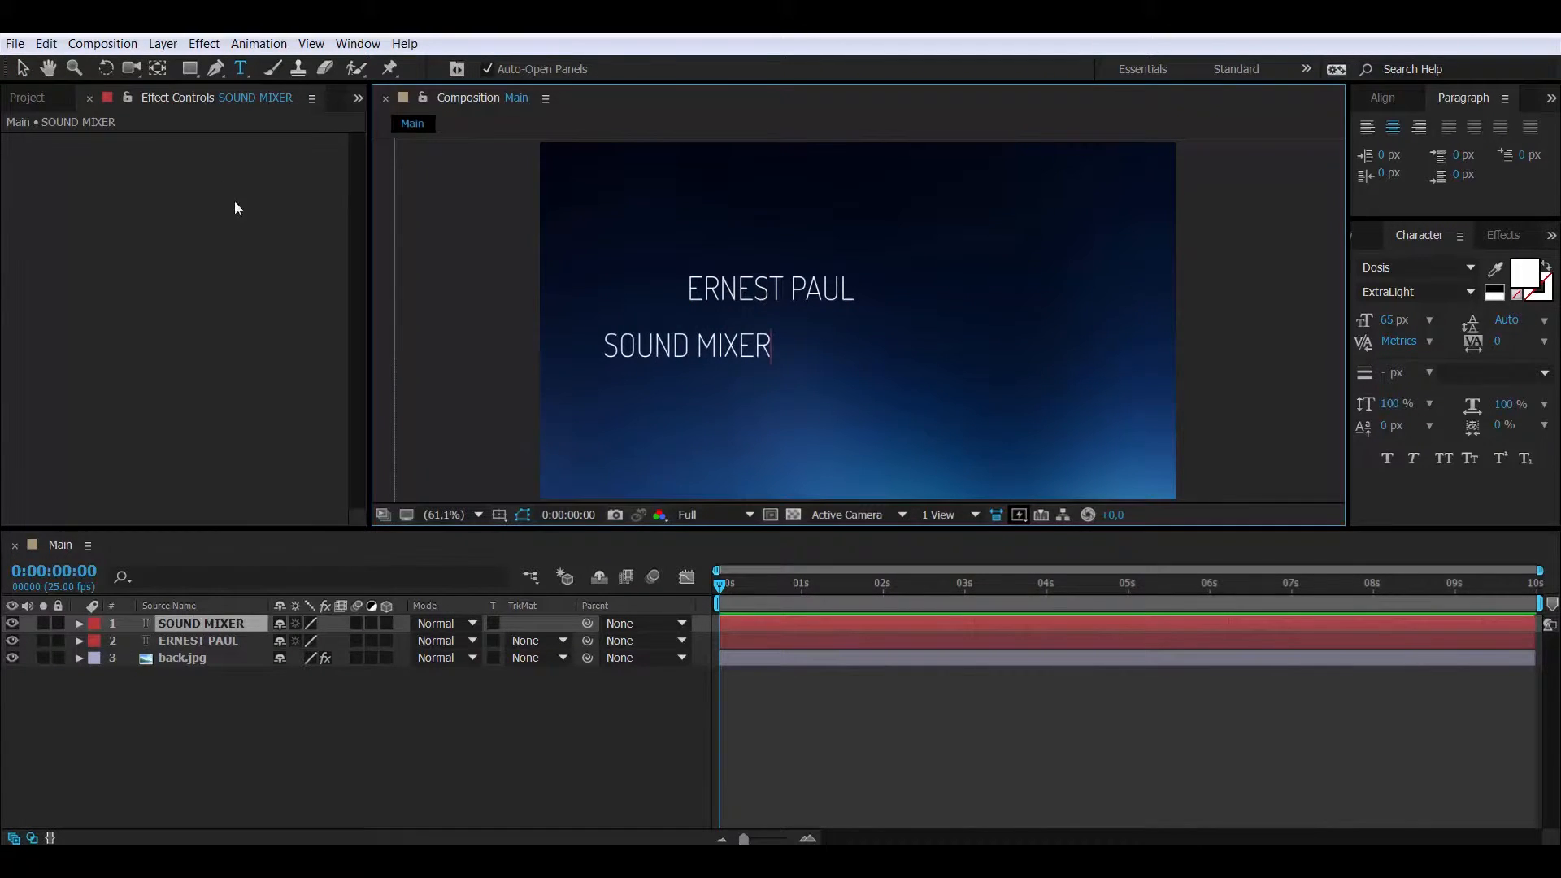
click(22, 68)
click(683, 277)
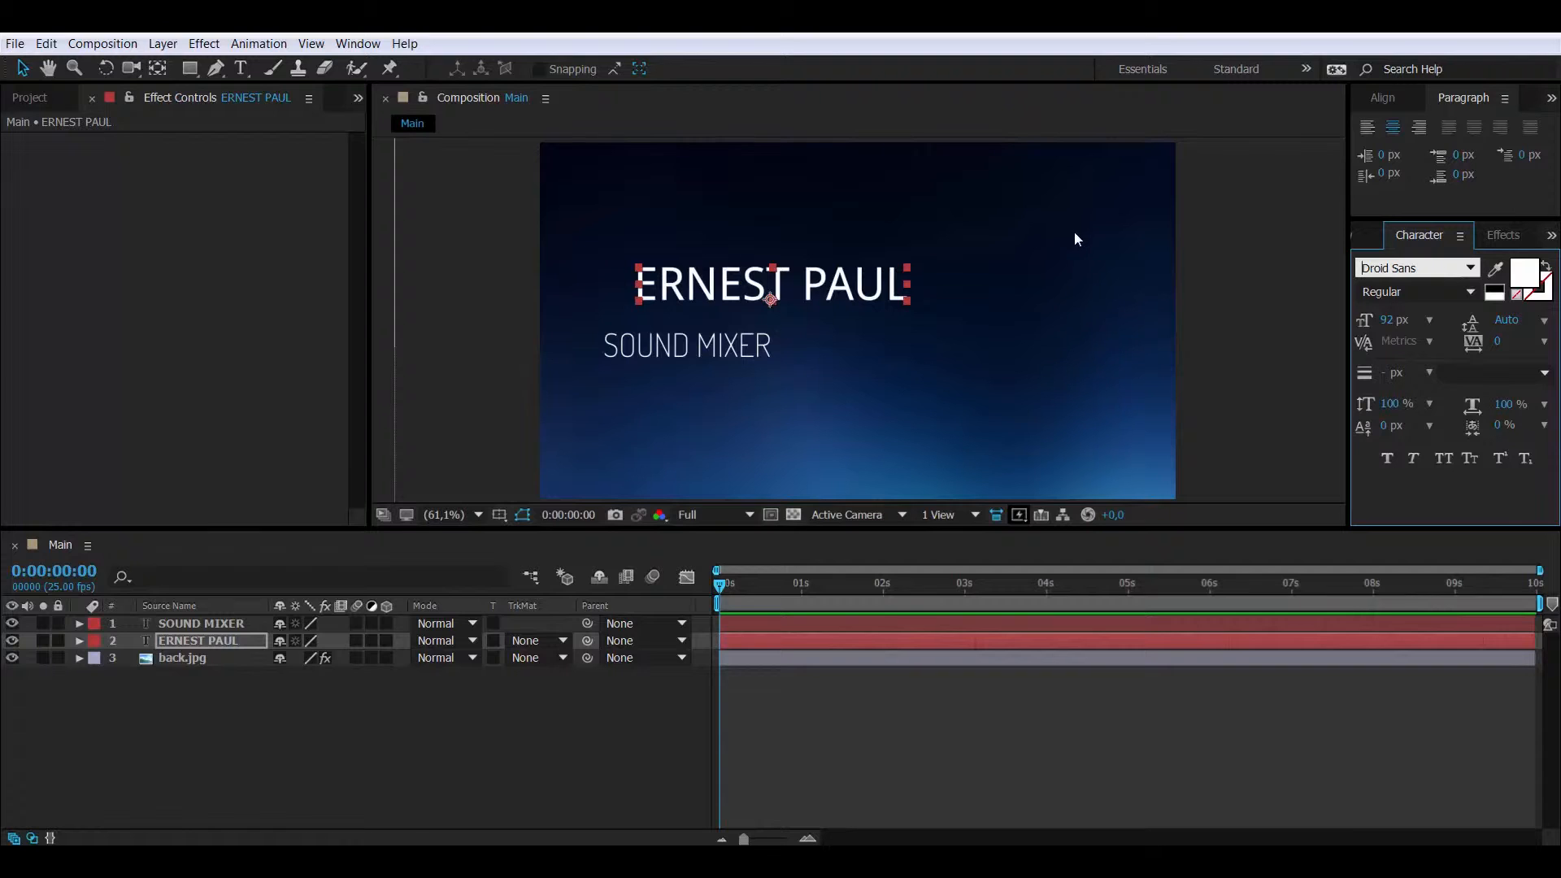
click(1382, 98)
click(1404, 149)
click(723, 362)
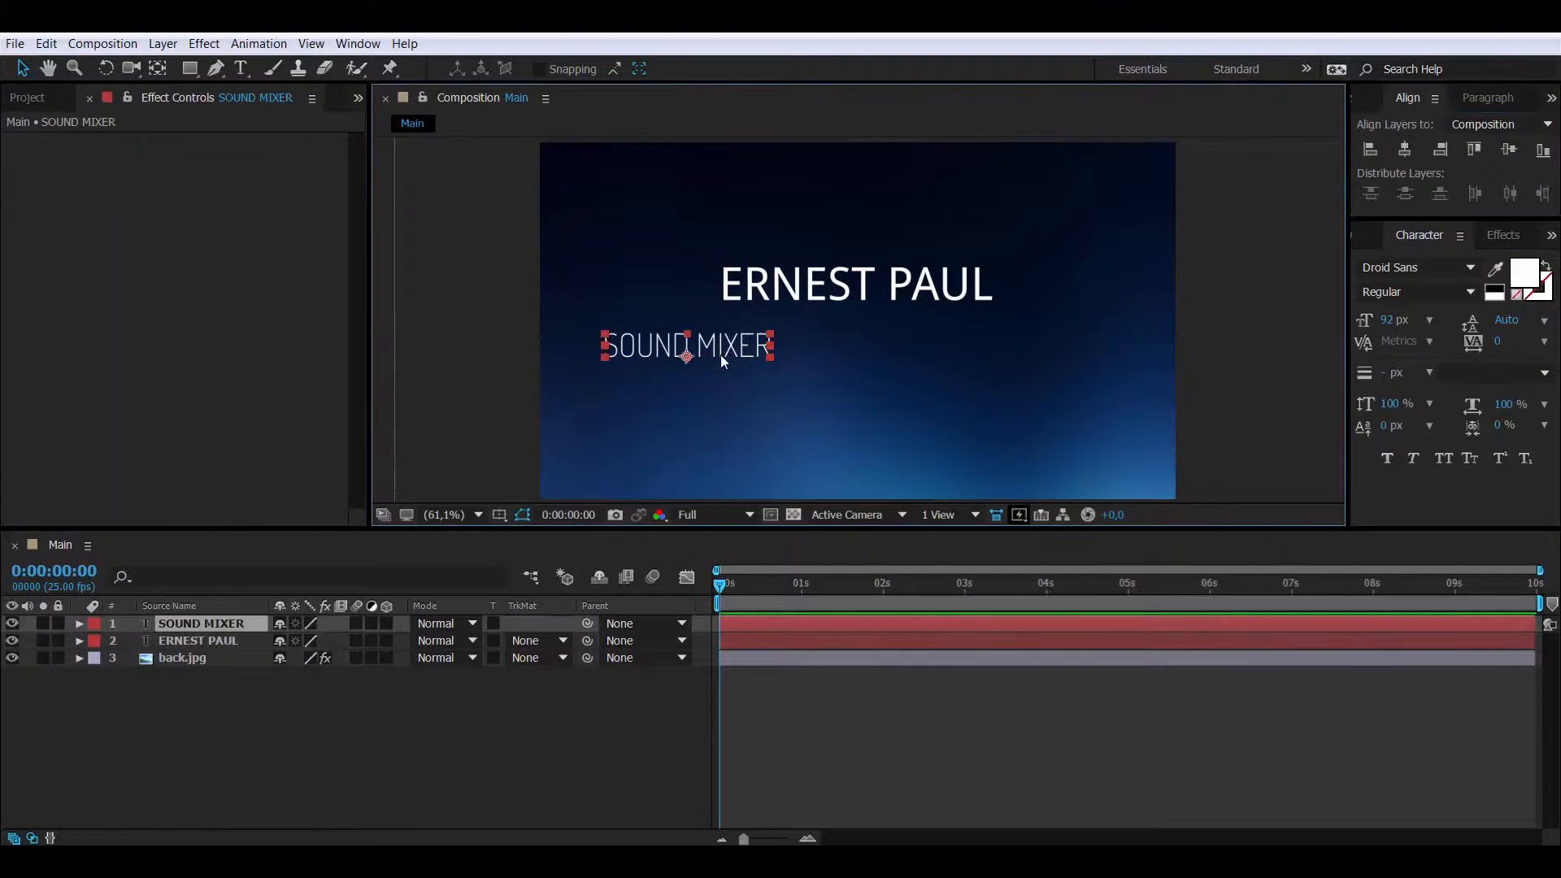
click(1407, 151)
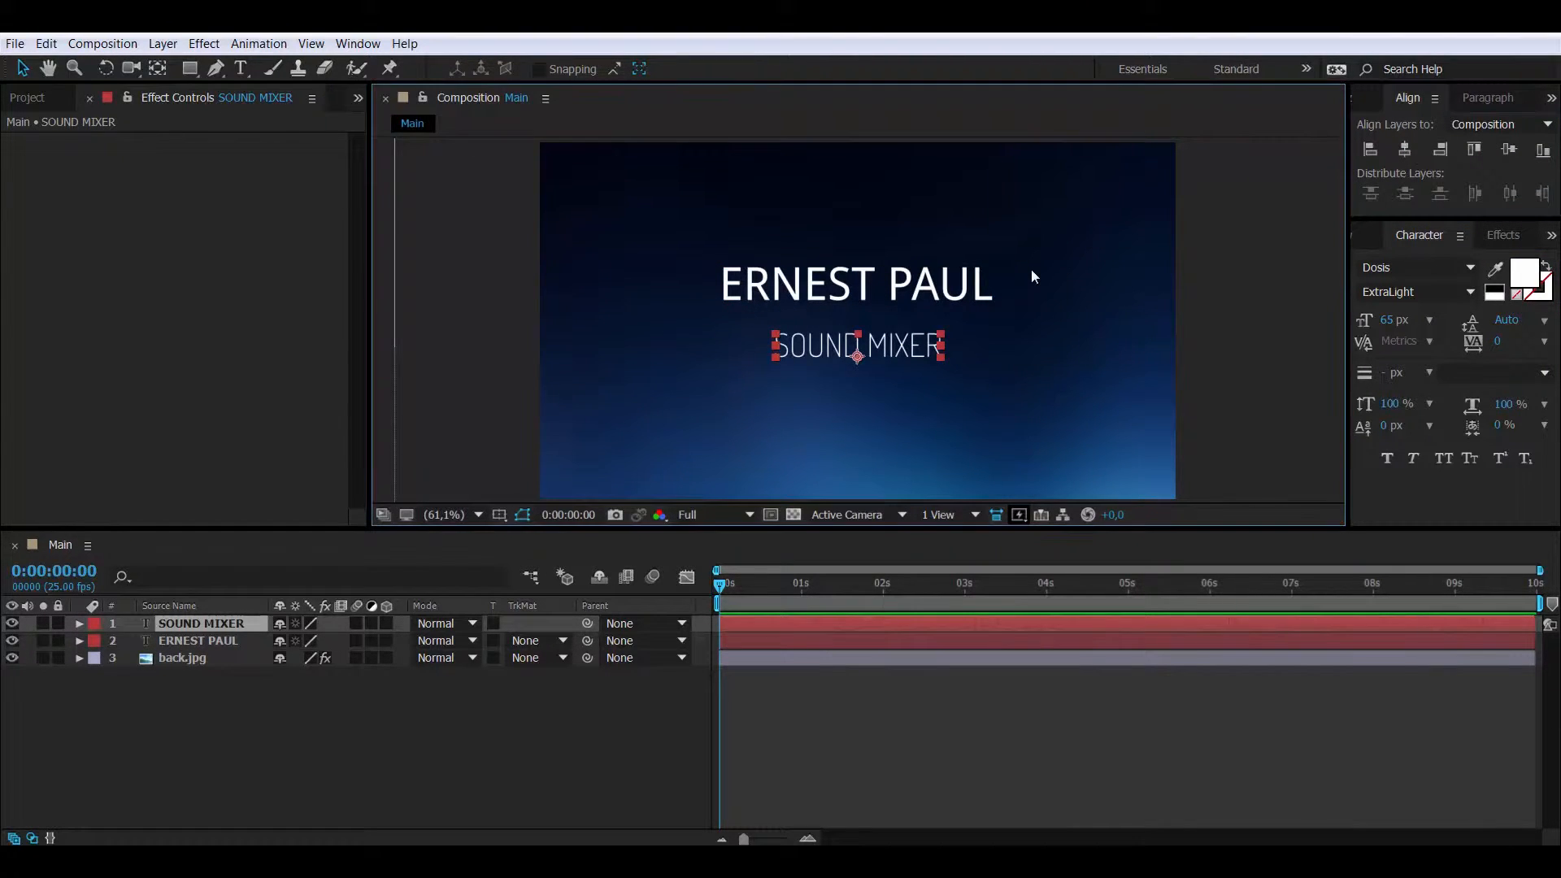
key(shift+Up)
key(shift+Up)
key(shift+Up)
key(shift+Up)
key(shift+Up)
key(shift+Up)
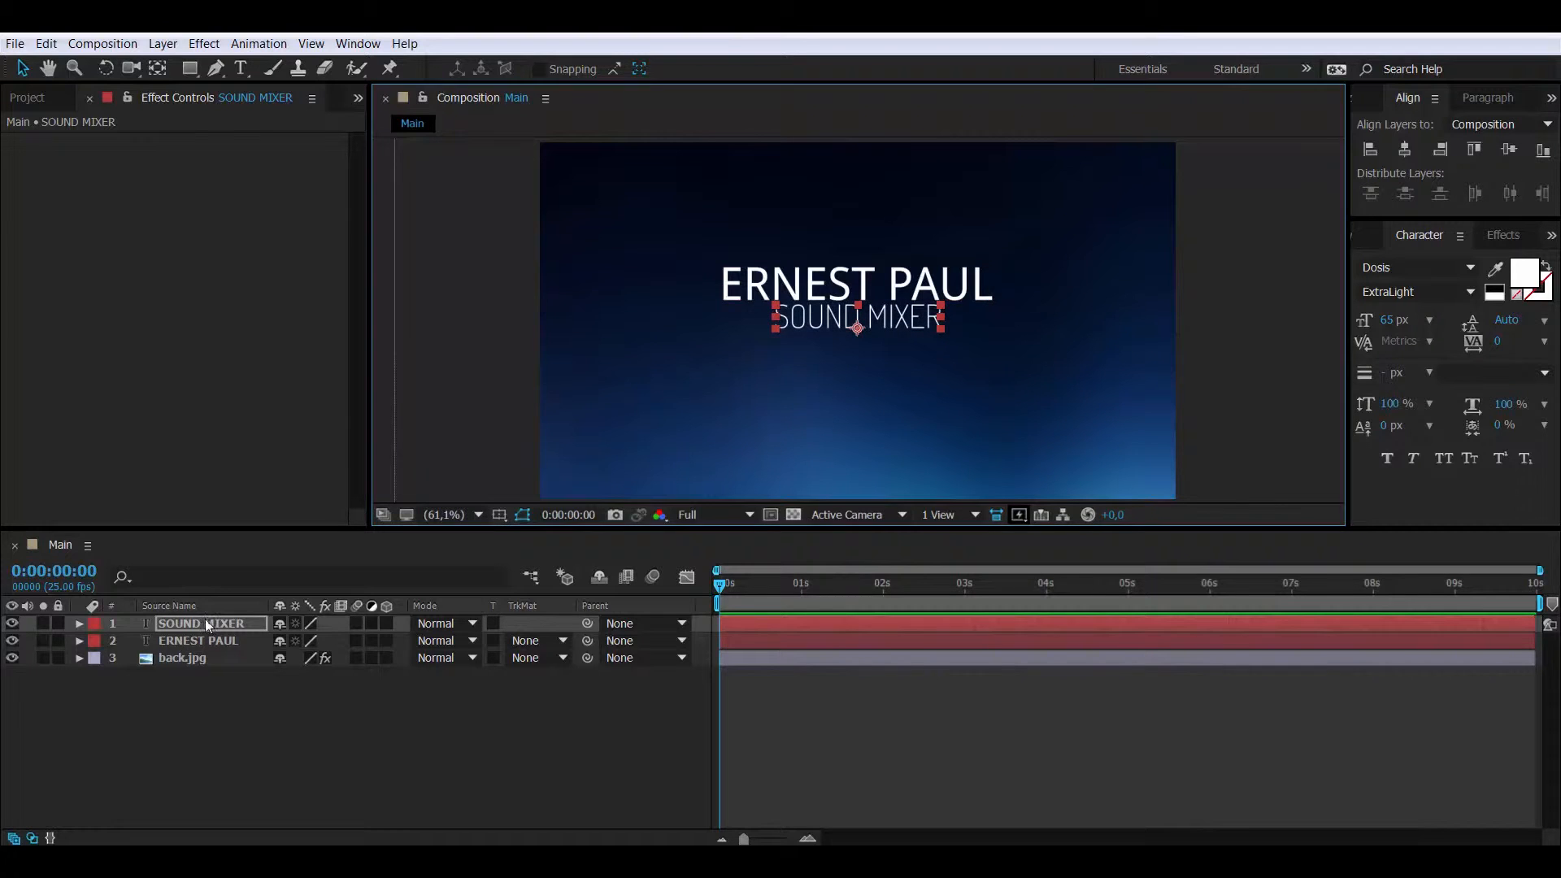
- Move both title lines together to settle their vertical position in the frame
shift+click(200, 639)
key(shift+Down)
key(shift+Down)
key(shift+Down)
key(shift+Down)
key(shift+Down)
key(shift+Down)
key(shift+Up)
key(shift+Up)
key(shift+Up)
key(shift+Up)
key(shift+Up)
key(shift+Up)
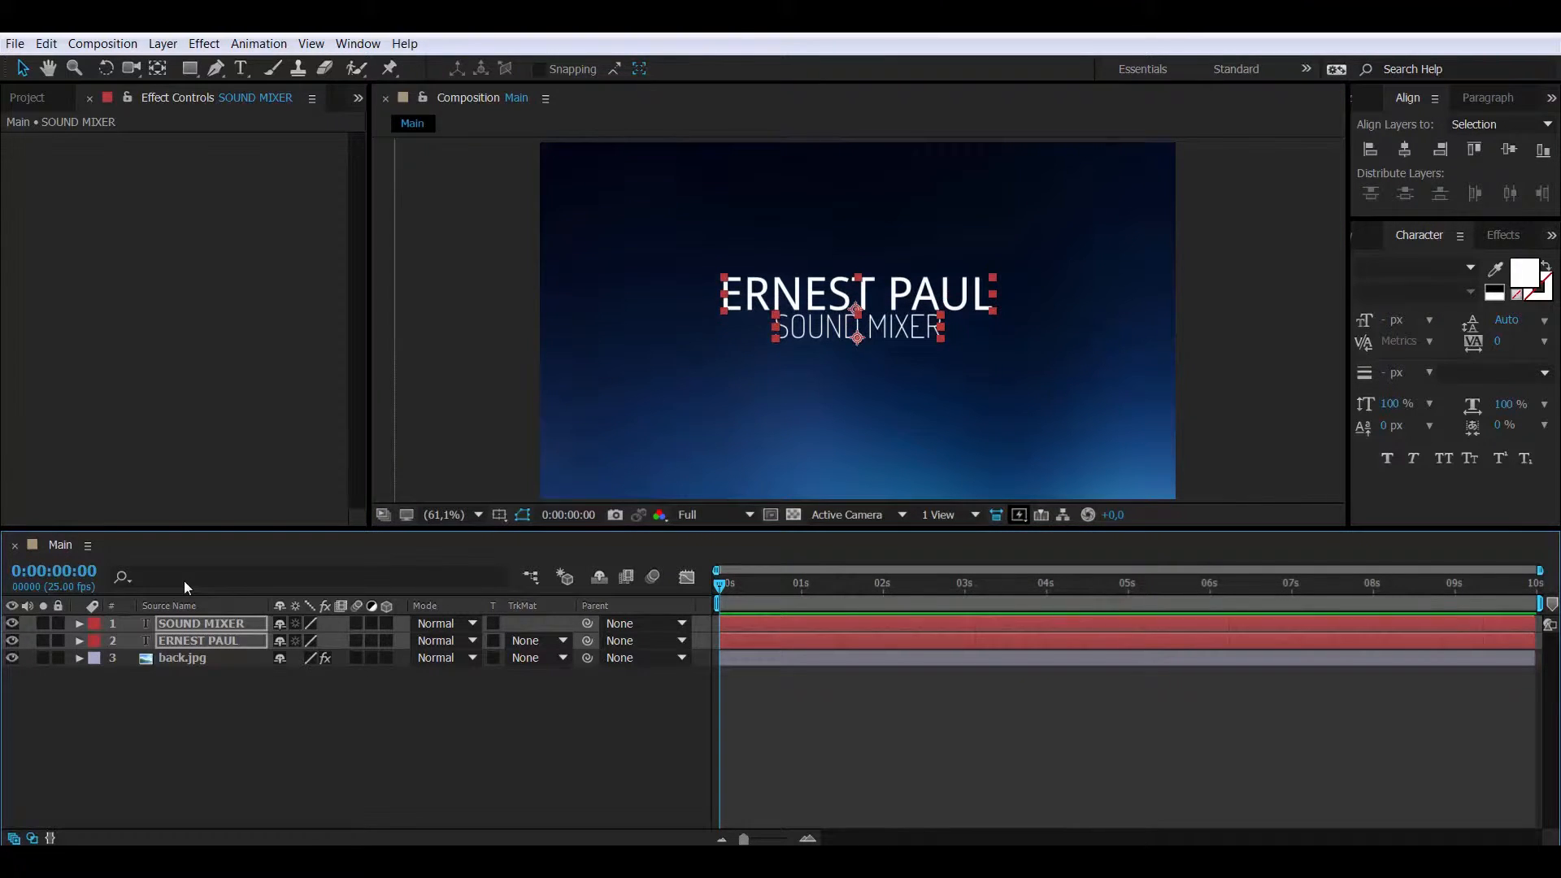
click(613, 670)
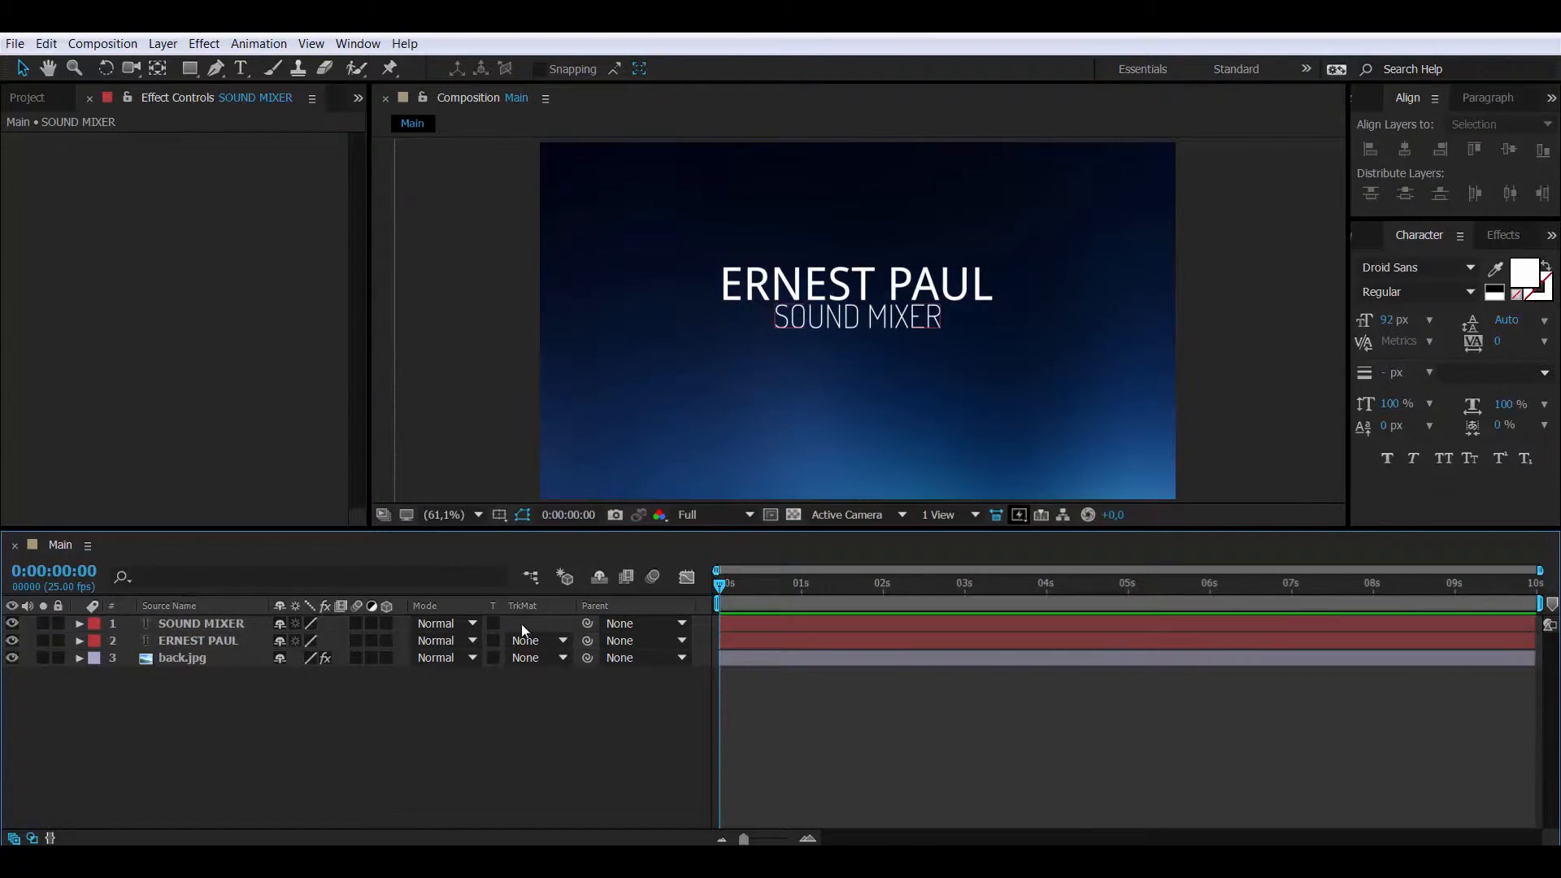
click(207, 627)
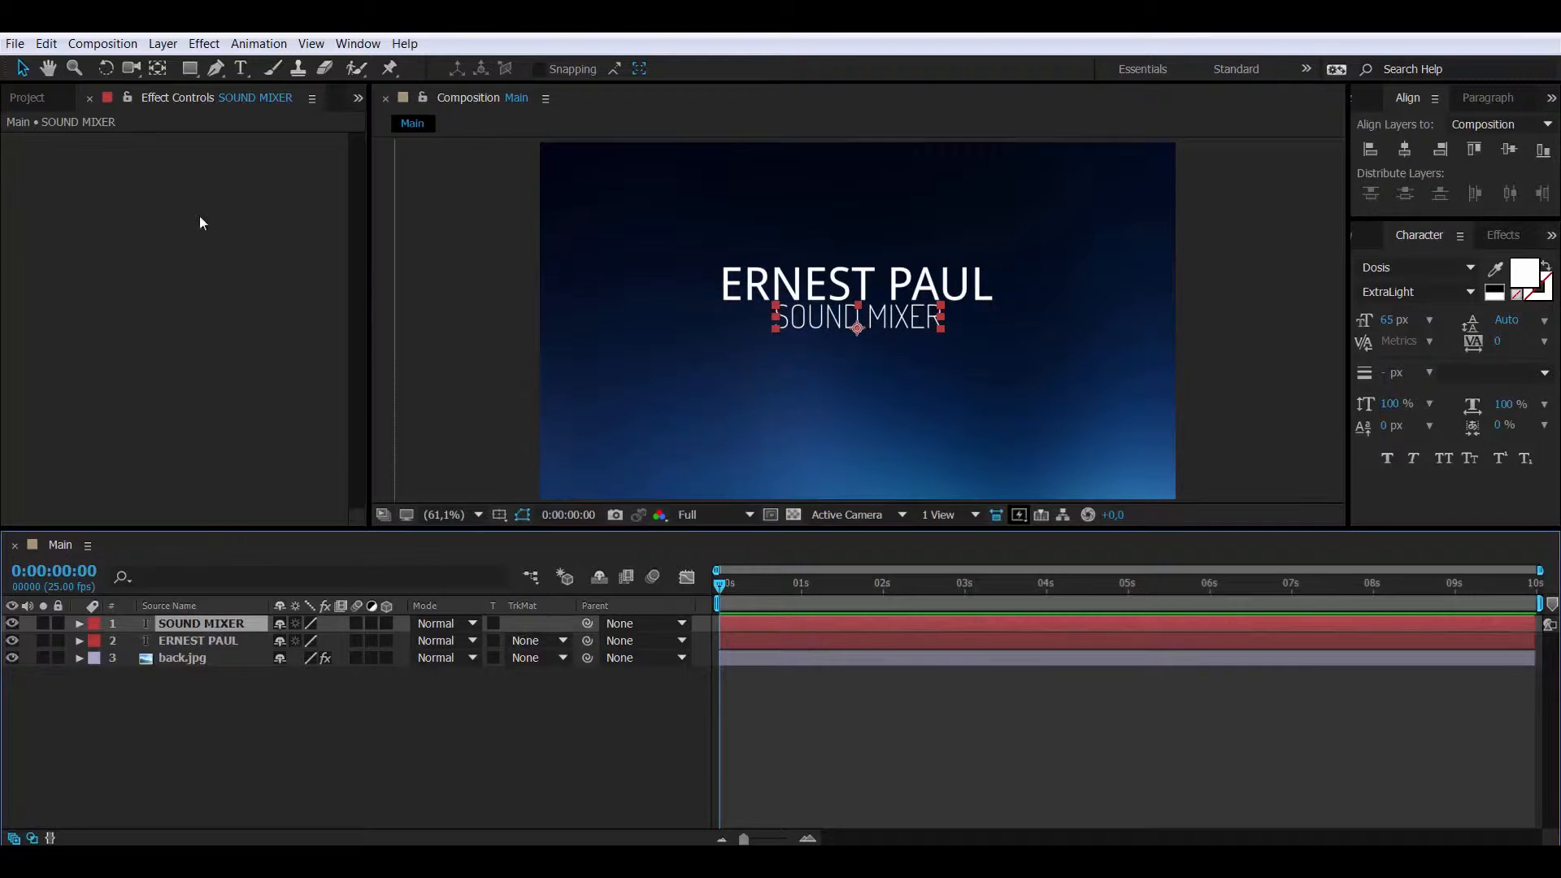
click(33, 98)
- Create a new composition named TEXT
right_click(114, 363)
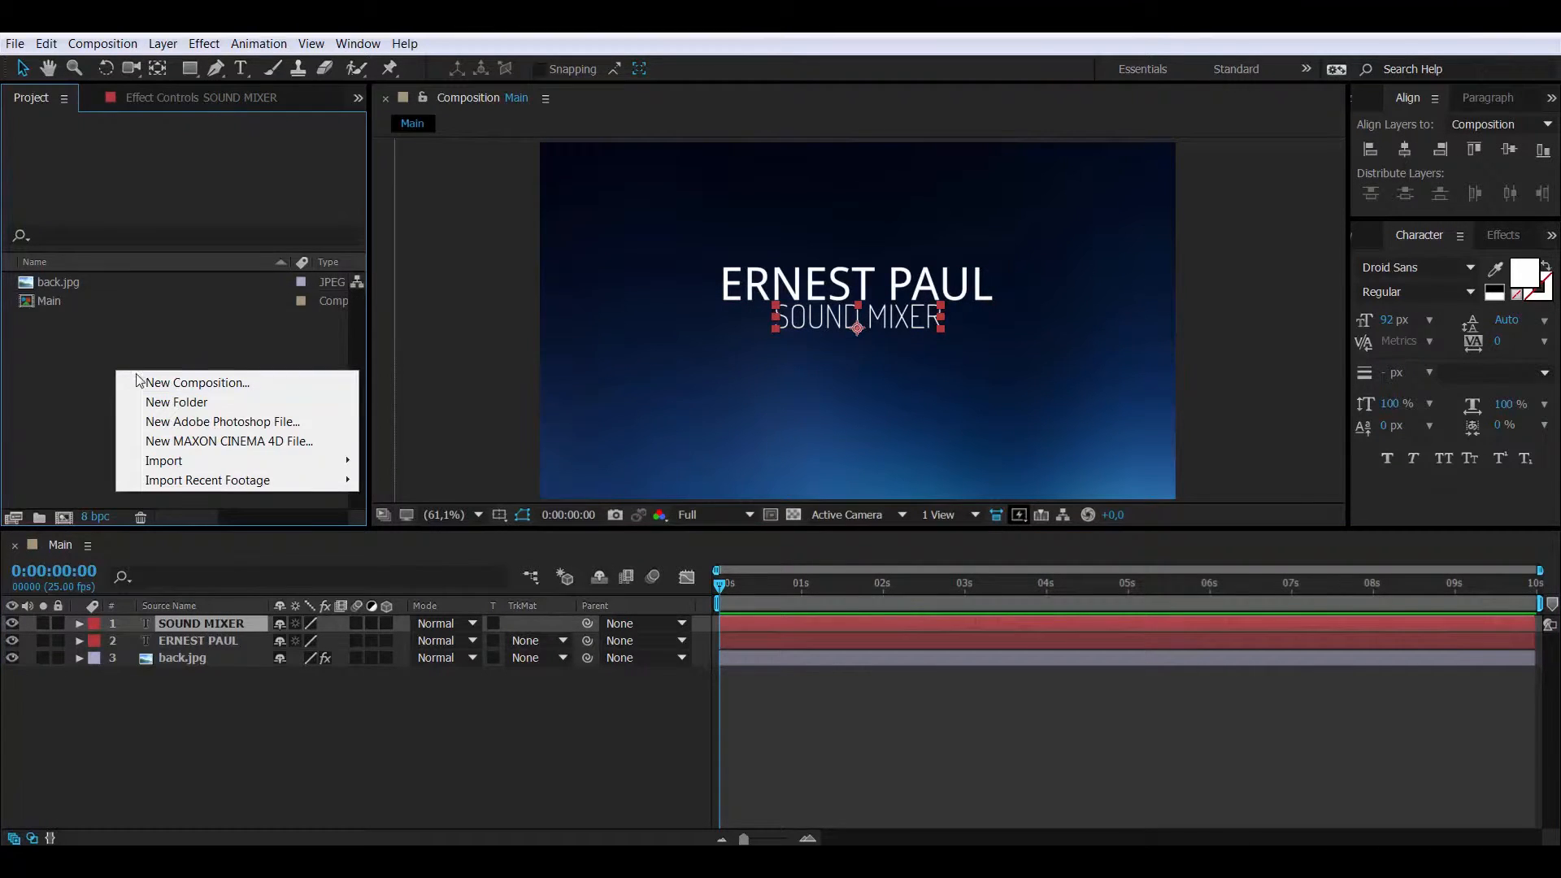
click(254, 385)
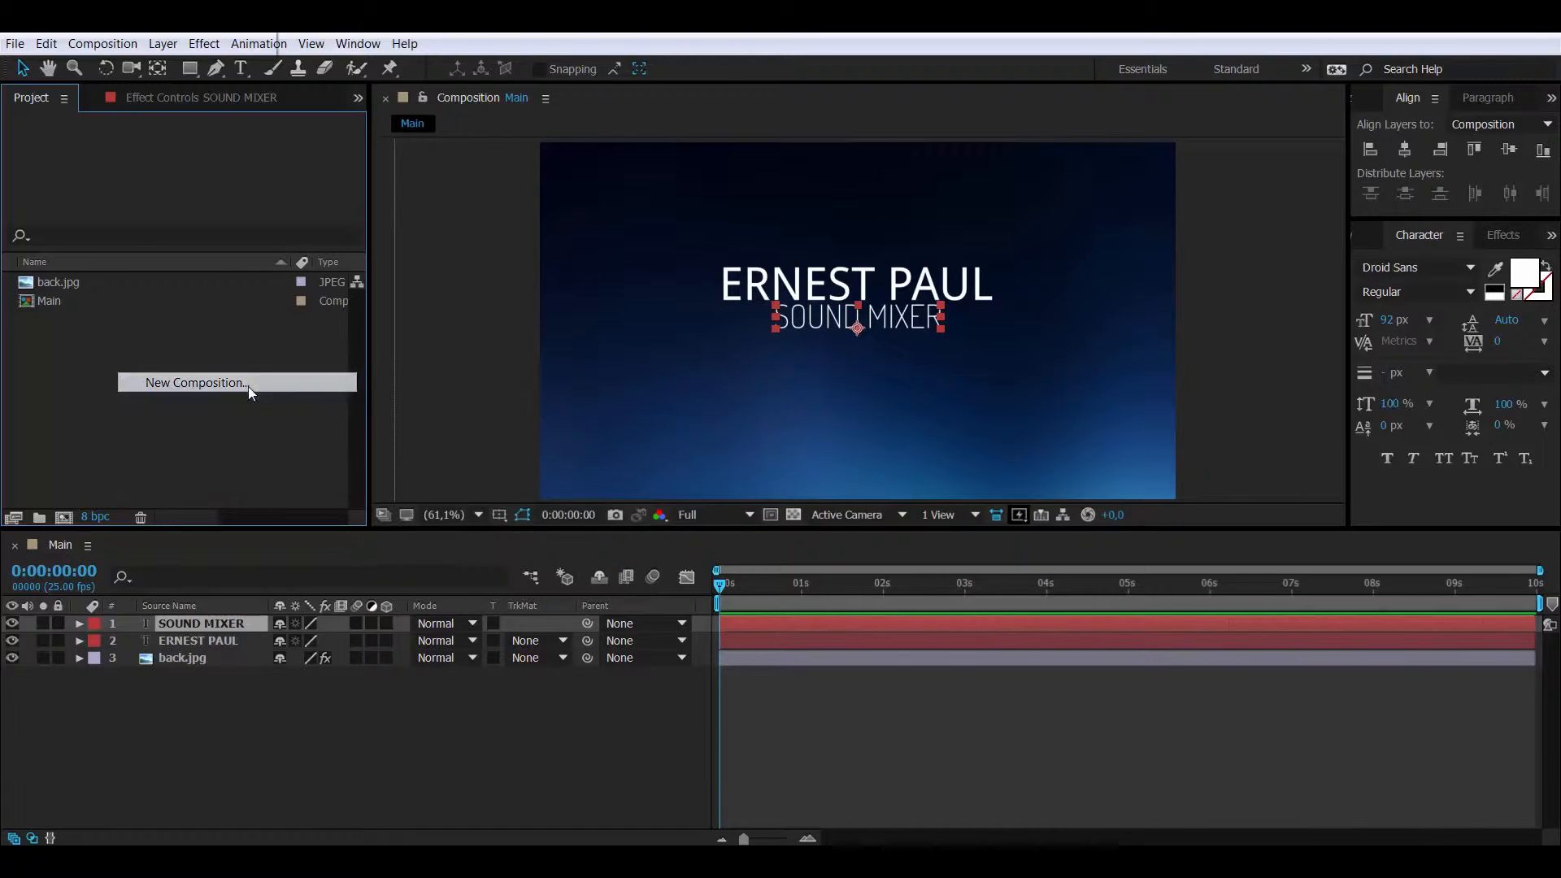
text(TE)
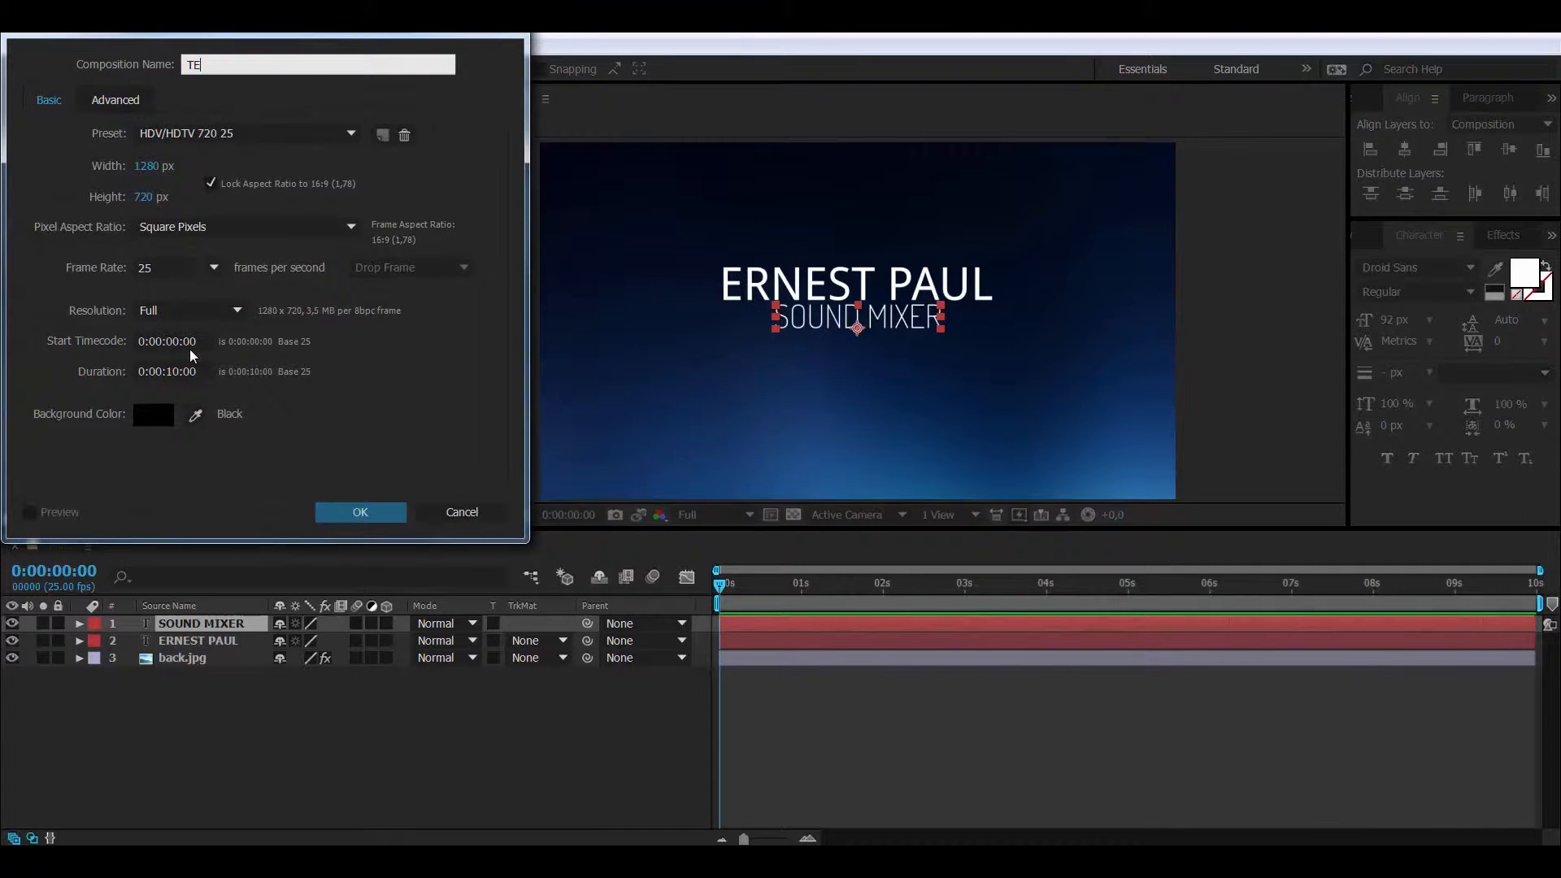
text(XT)
key(Return)
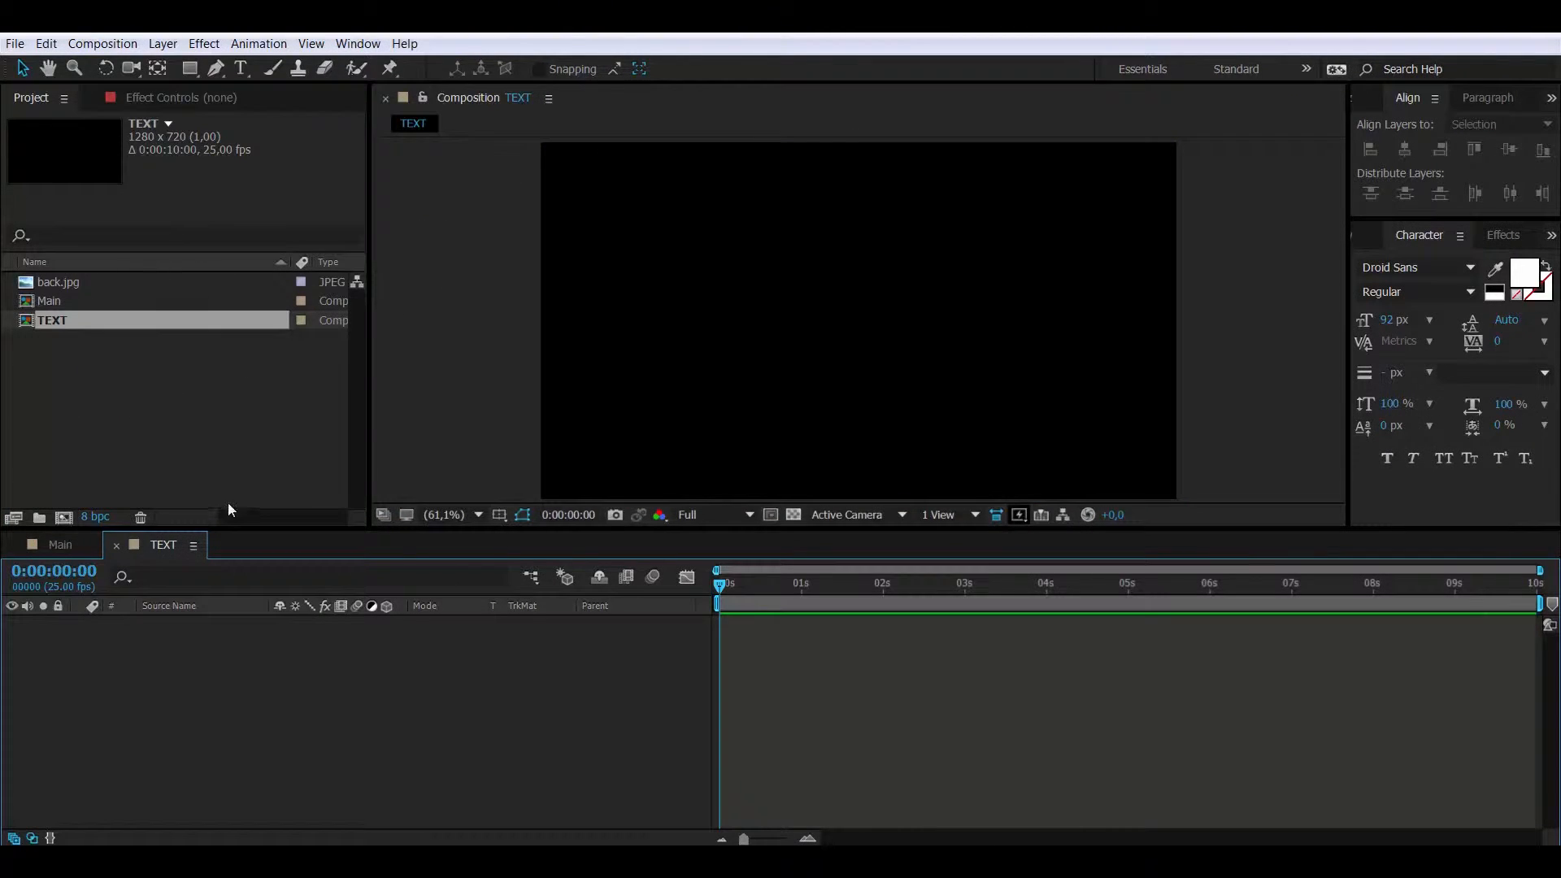
click(57, 545)
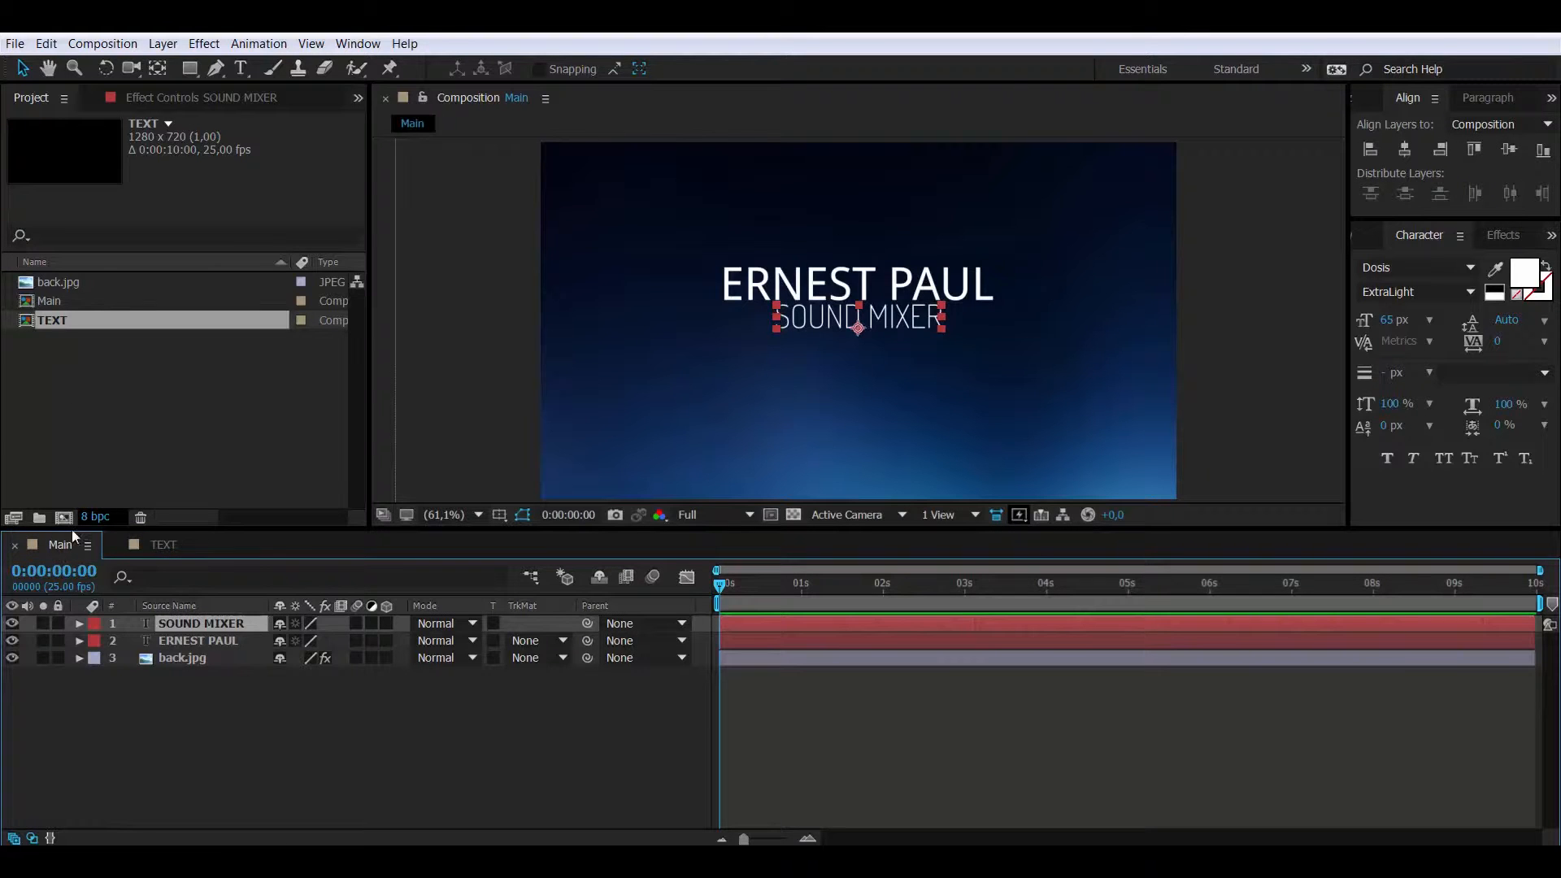
ctrl+click(200, 641)
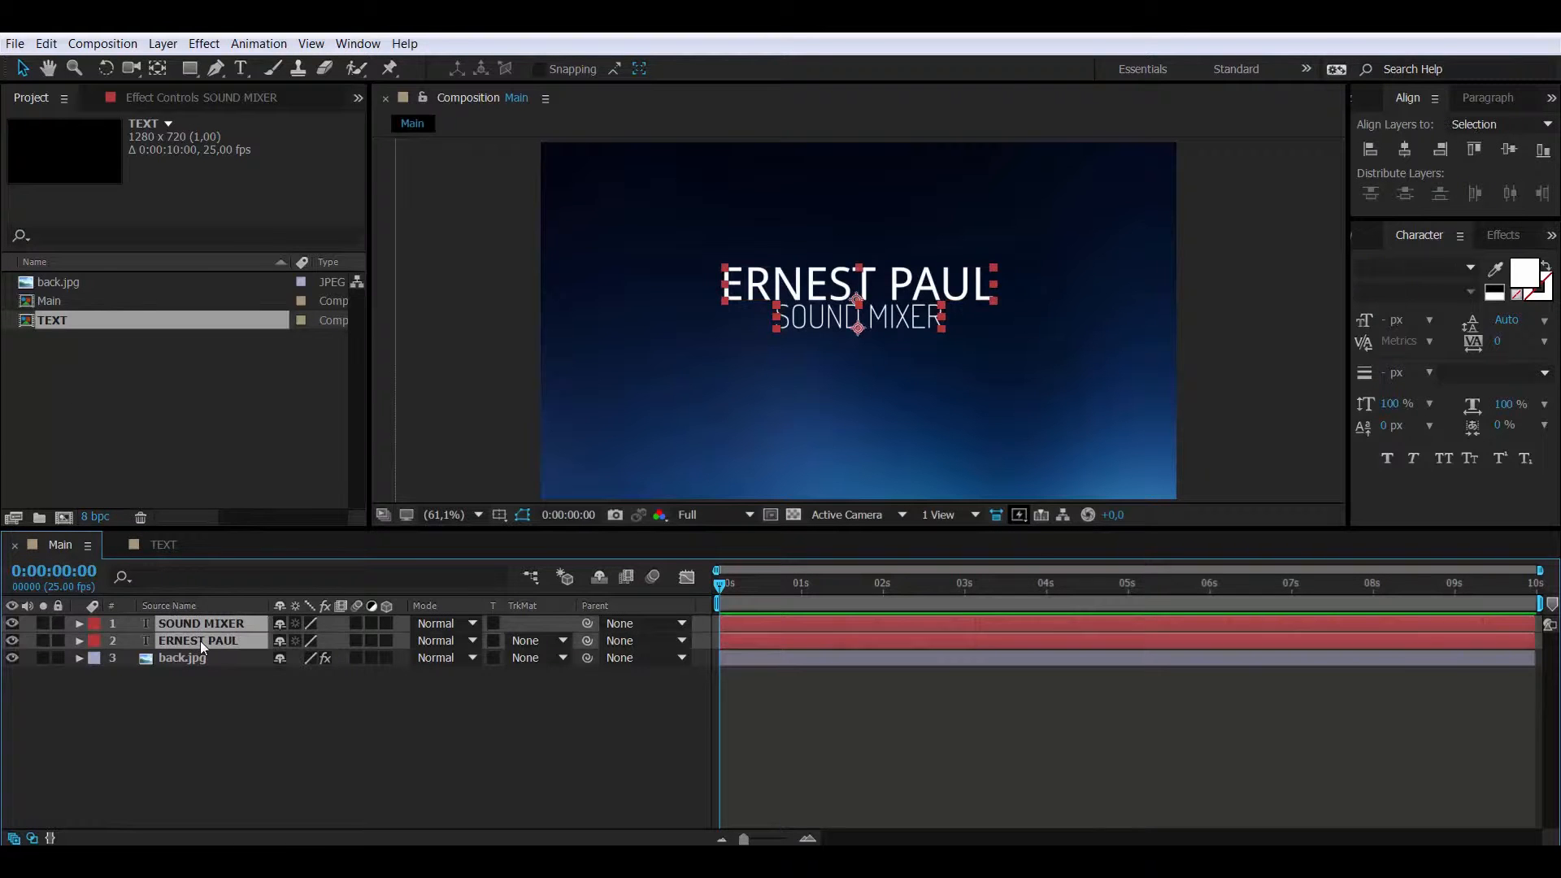
key(ctrl+c)
click(162, 545)
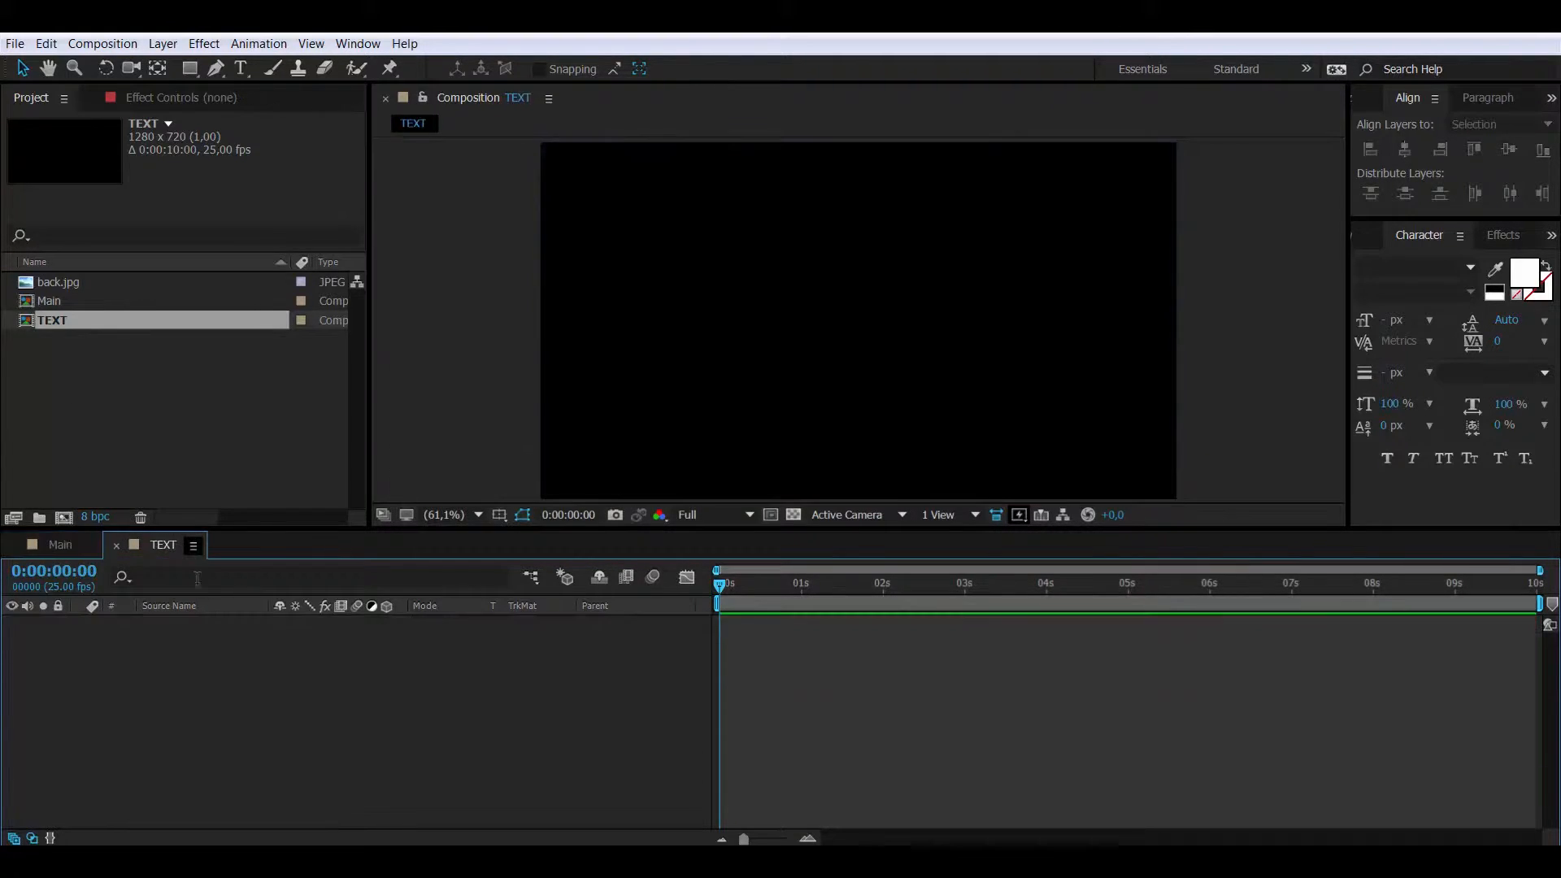
key(ctrl+v)
click(198, 661)
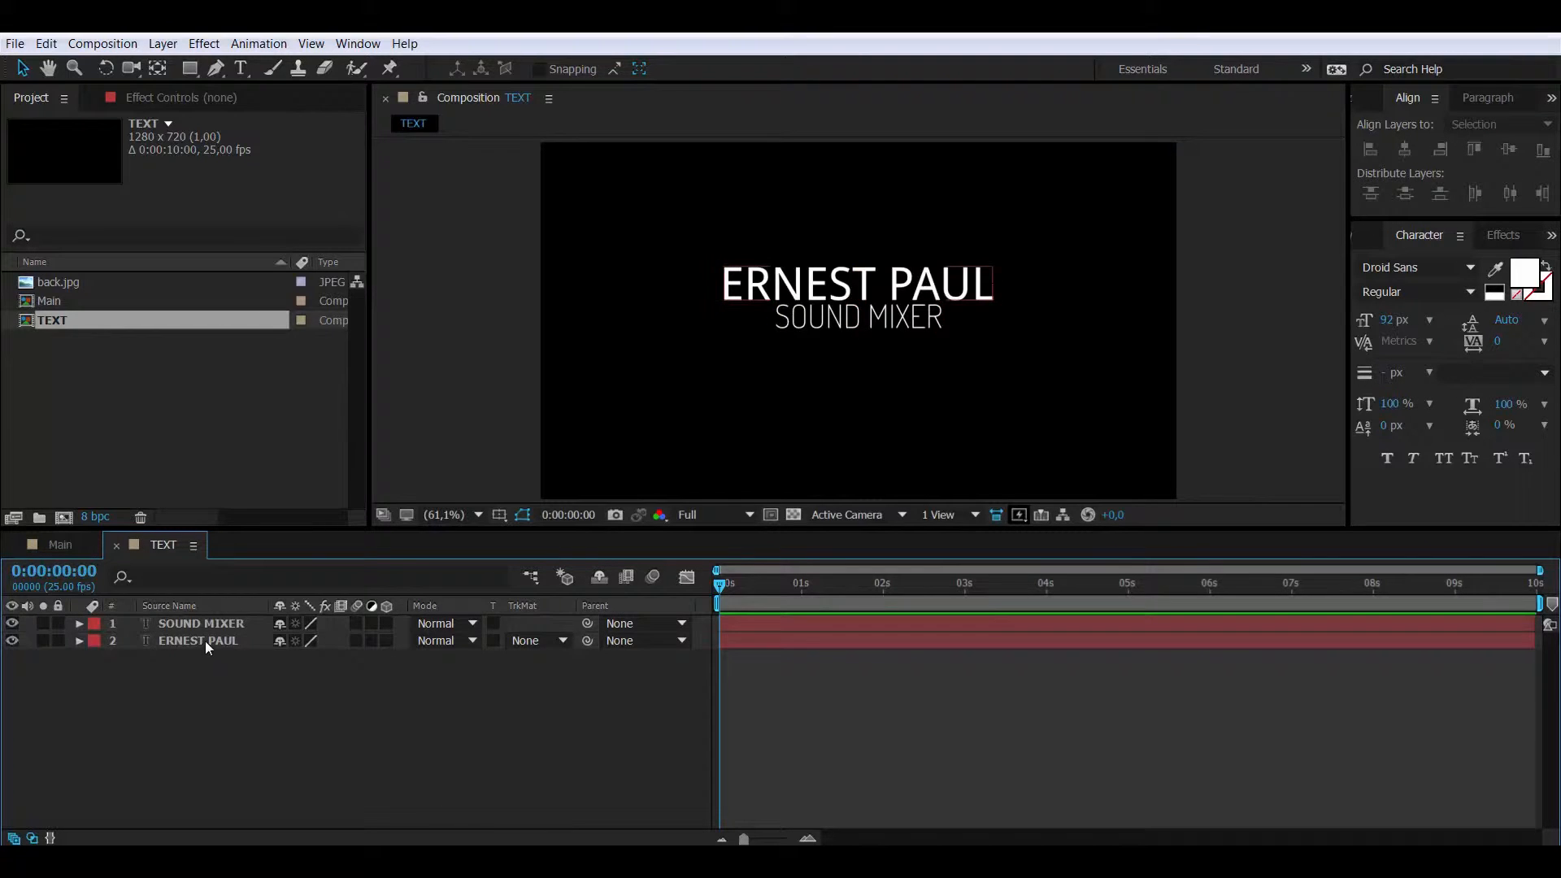
drag(205, 641, 211, 619)
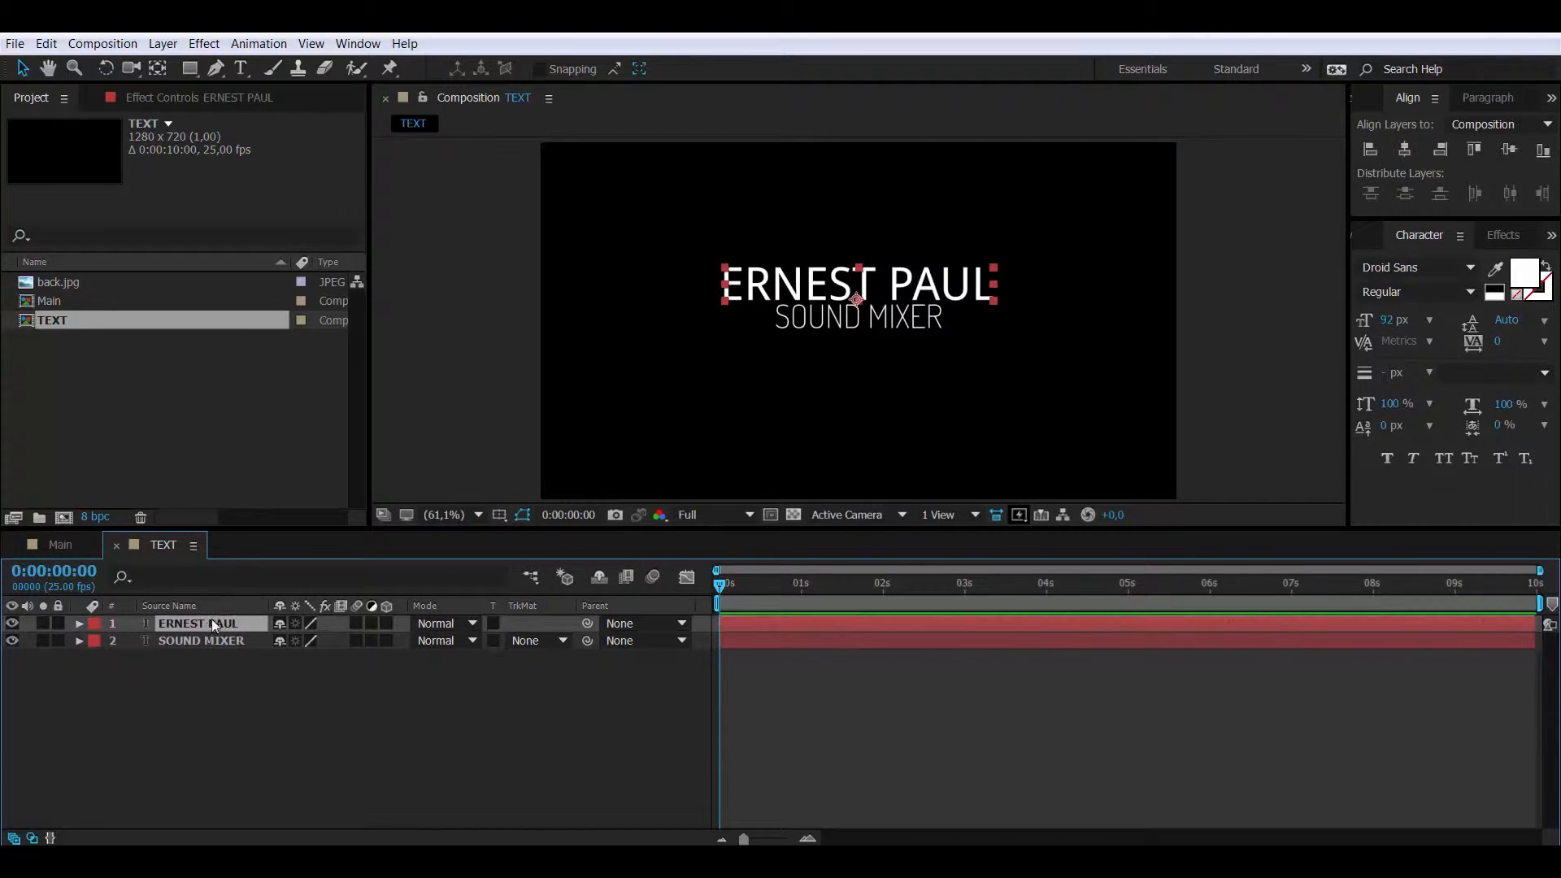
- Delete the original titles from Main and nest the TEXT composition there instead
click(60, 543)
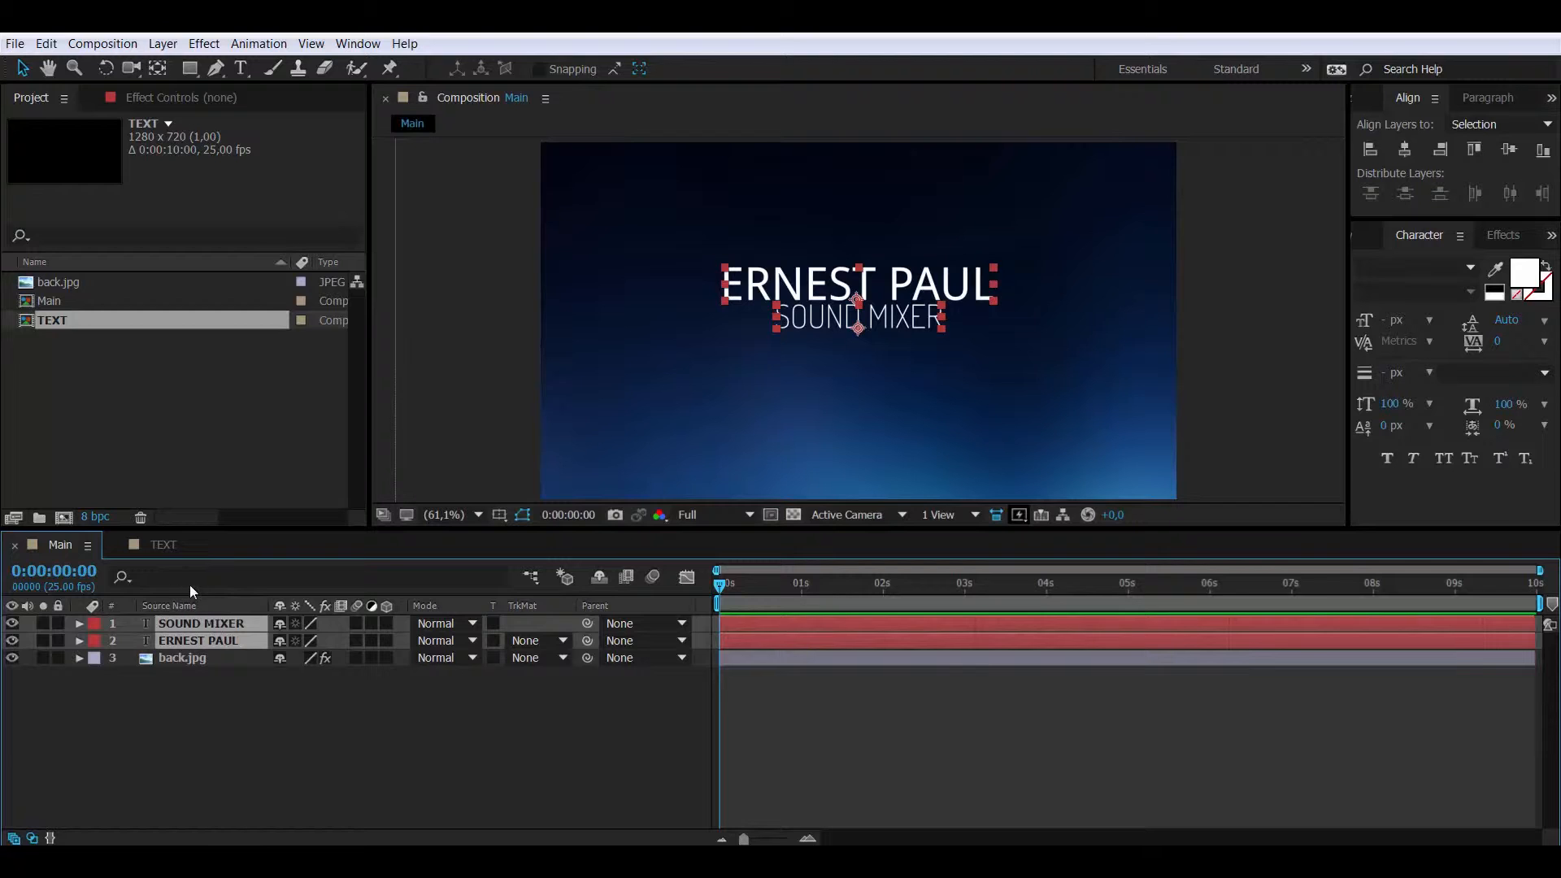
key(Delete)
drag(103, 322, 138, 633)
click(234, 735)
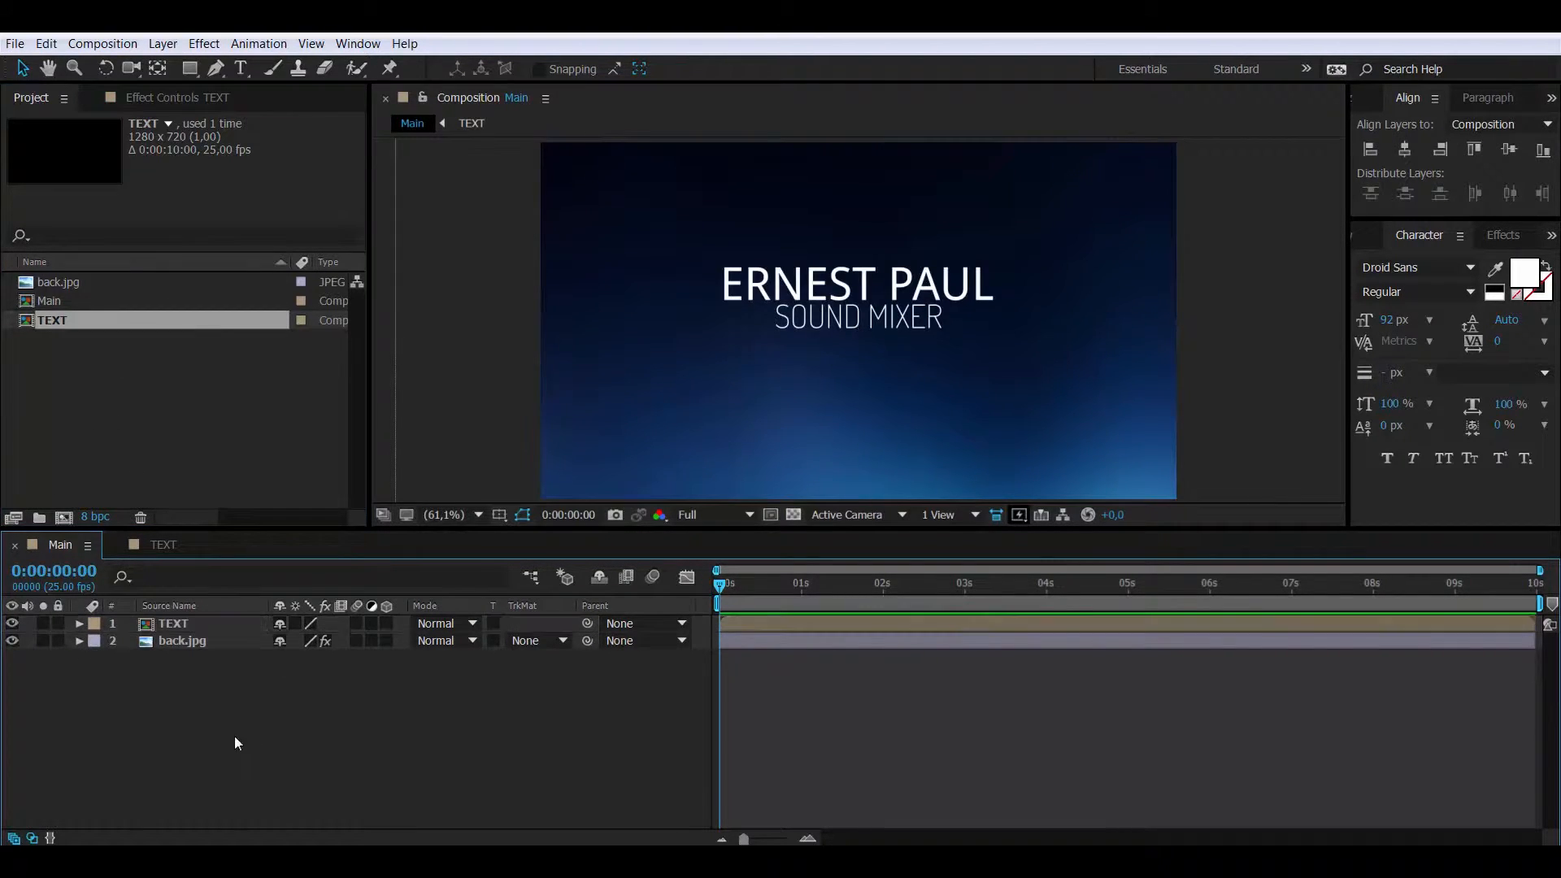
click(158, 545)
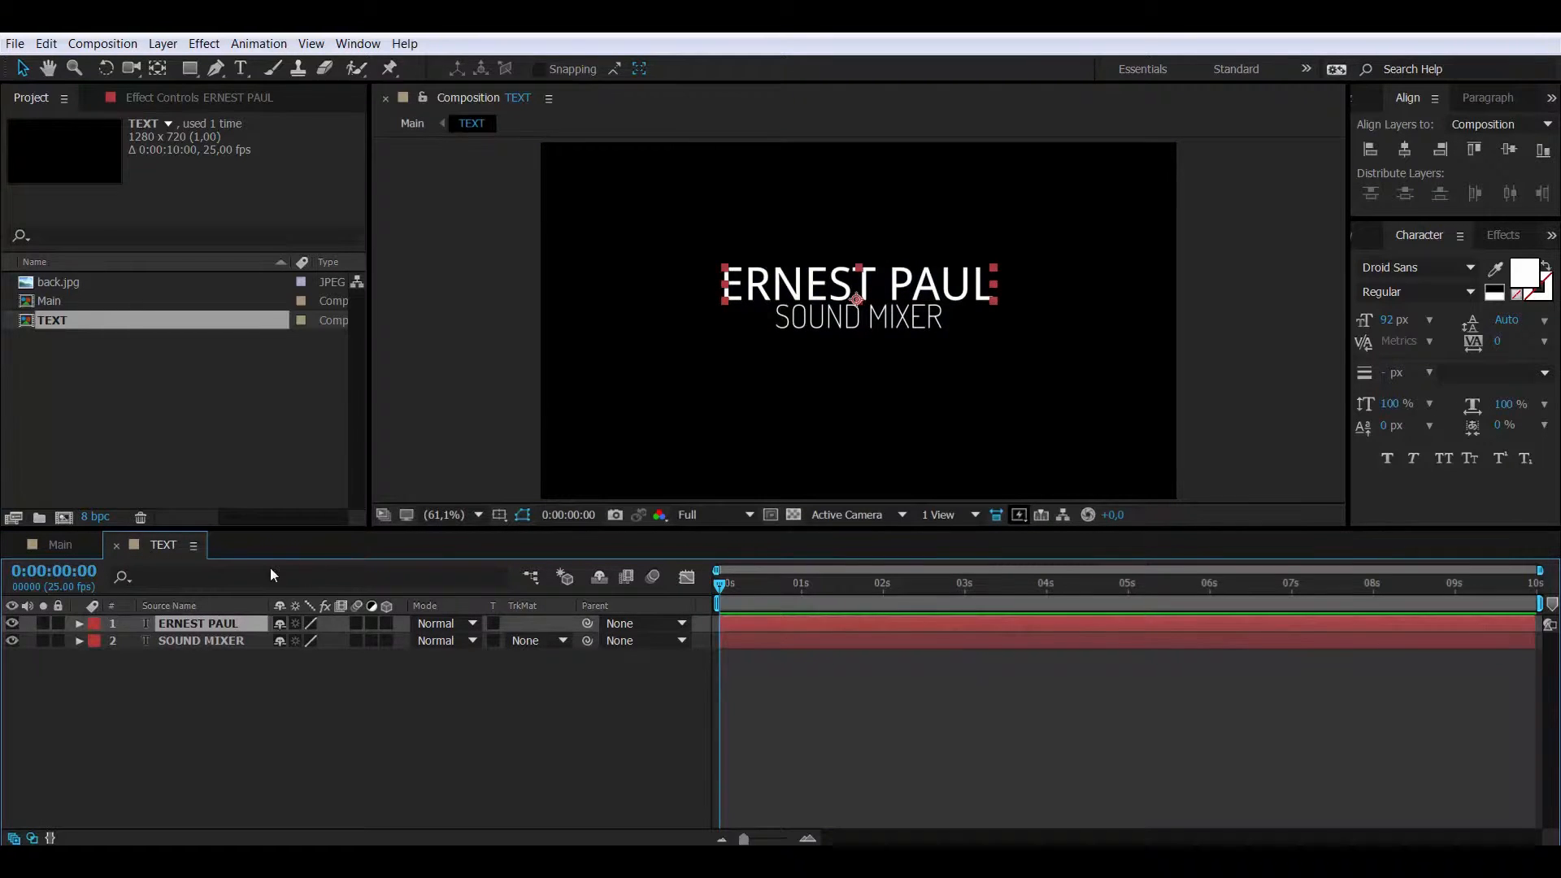
drag(58, 623, 57, 639)
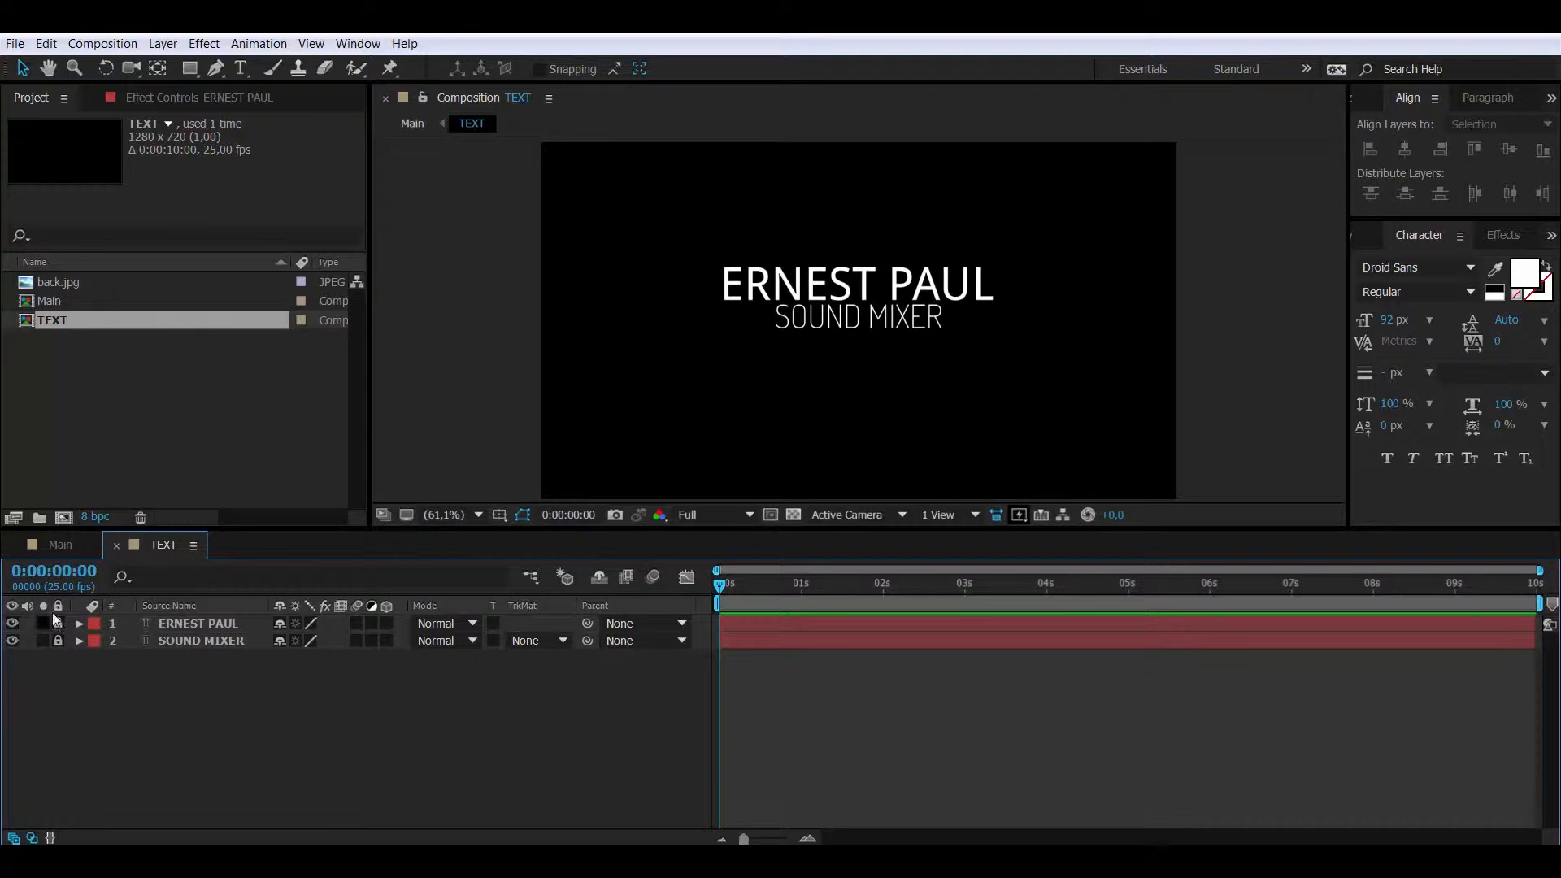
click(189, 69)
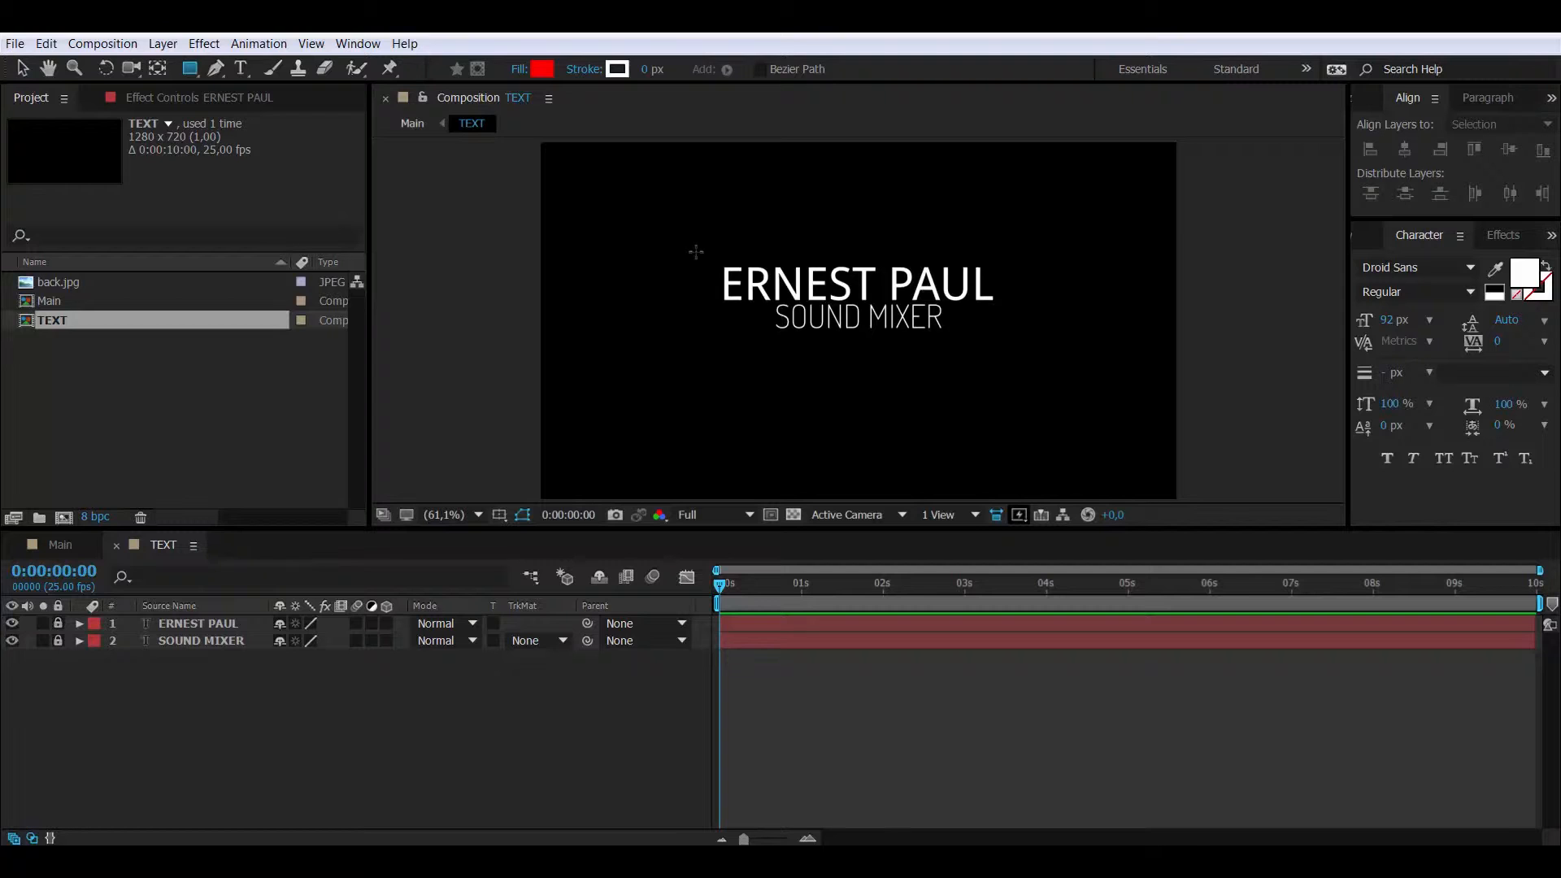
mouse_move(691, 254)
mouse_down()
mouse_move(784, 290)
mouse_move(1020, 320)
mouse_up()
drag(233, 624, 83, 718)
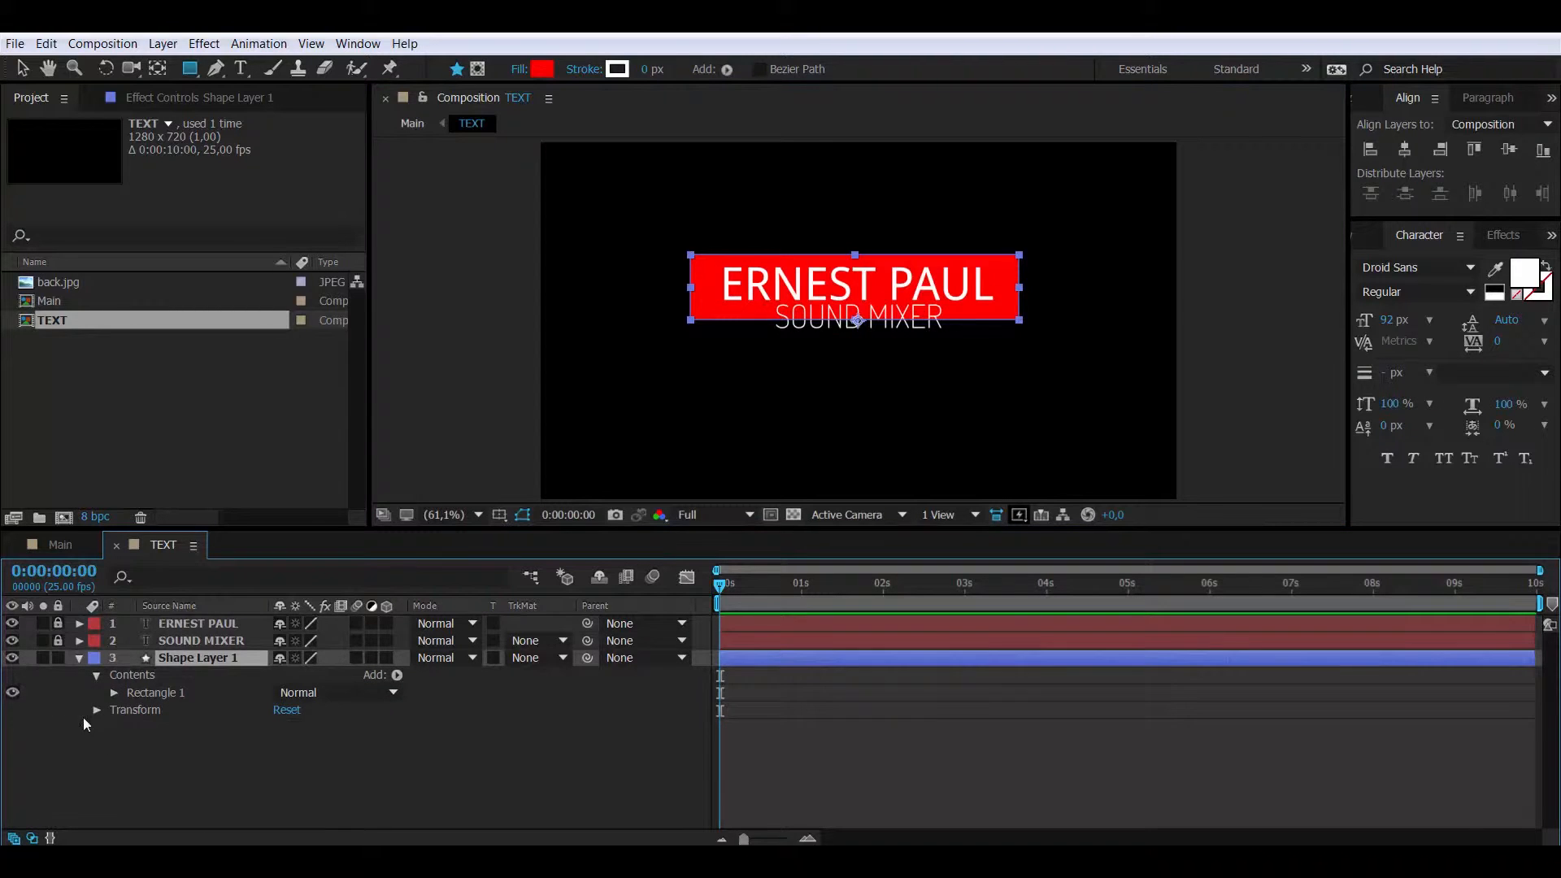
- Centre the rectangle horizontally, fine-tune its vertical position, and lock it
click(22, 68)
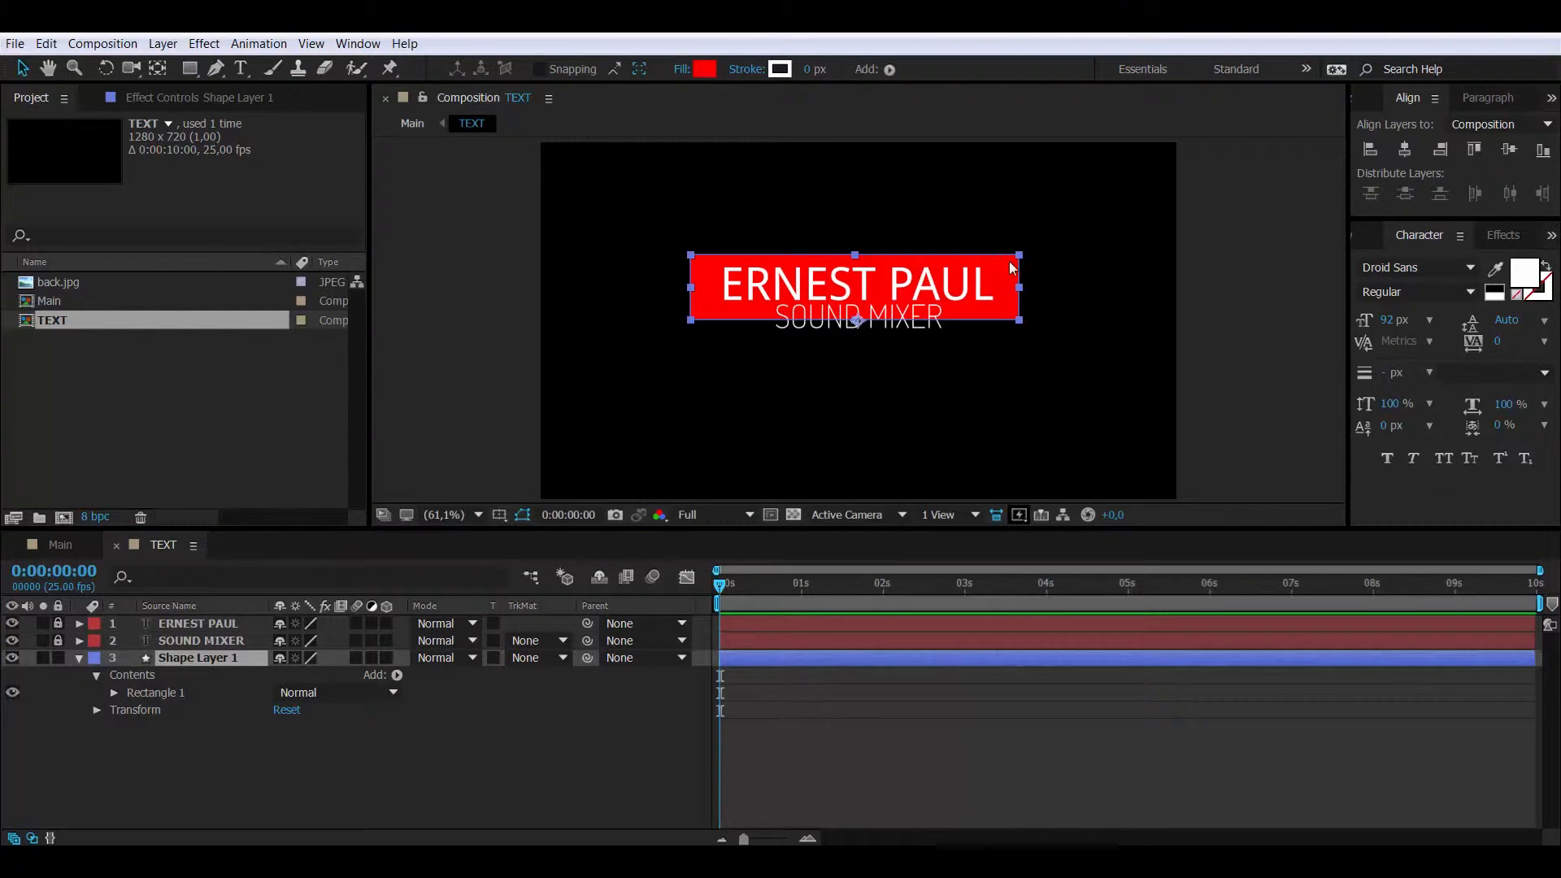
click(1404, 151)
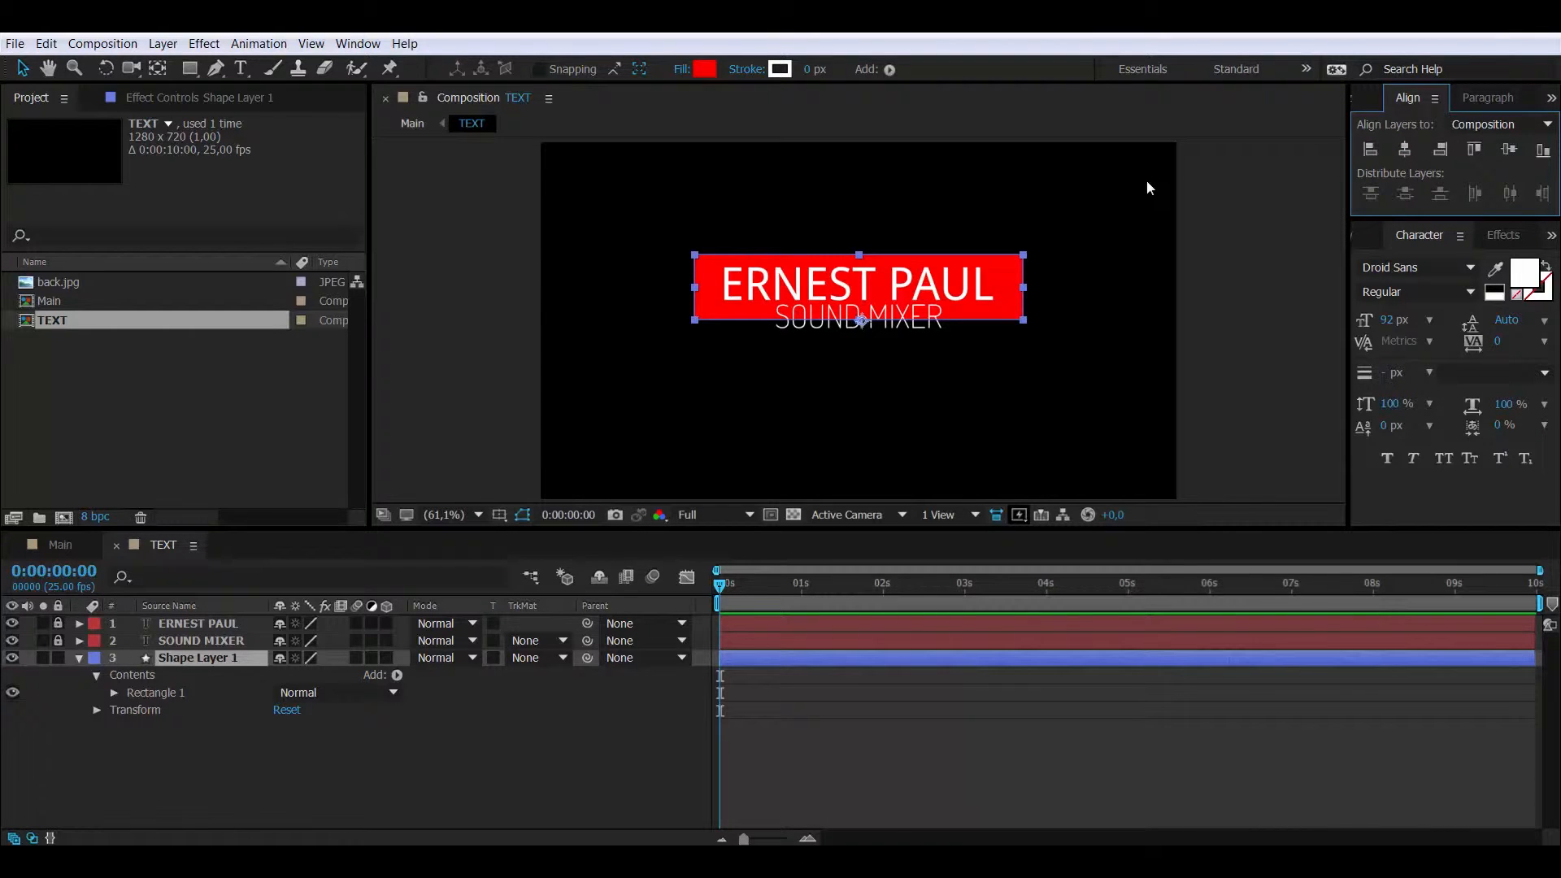
key(Up)
key(Up)
key(Up)
key(Up)
key(Up)
key(Up)
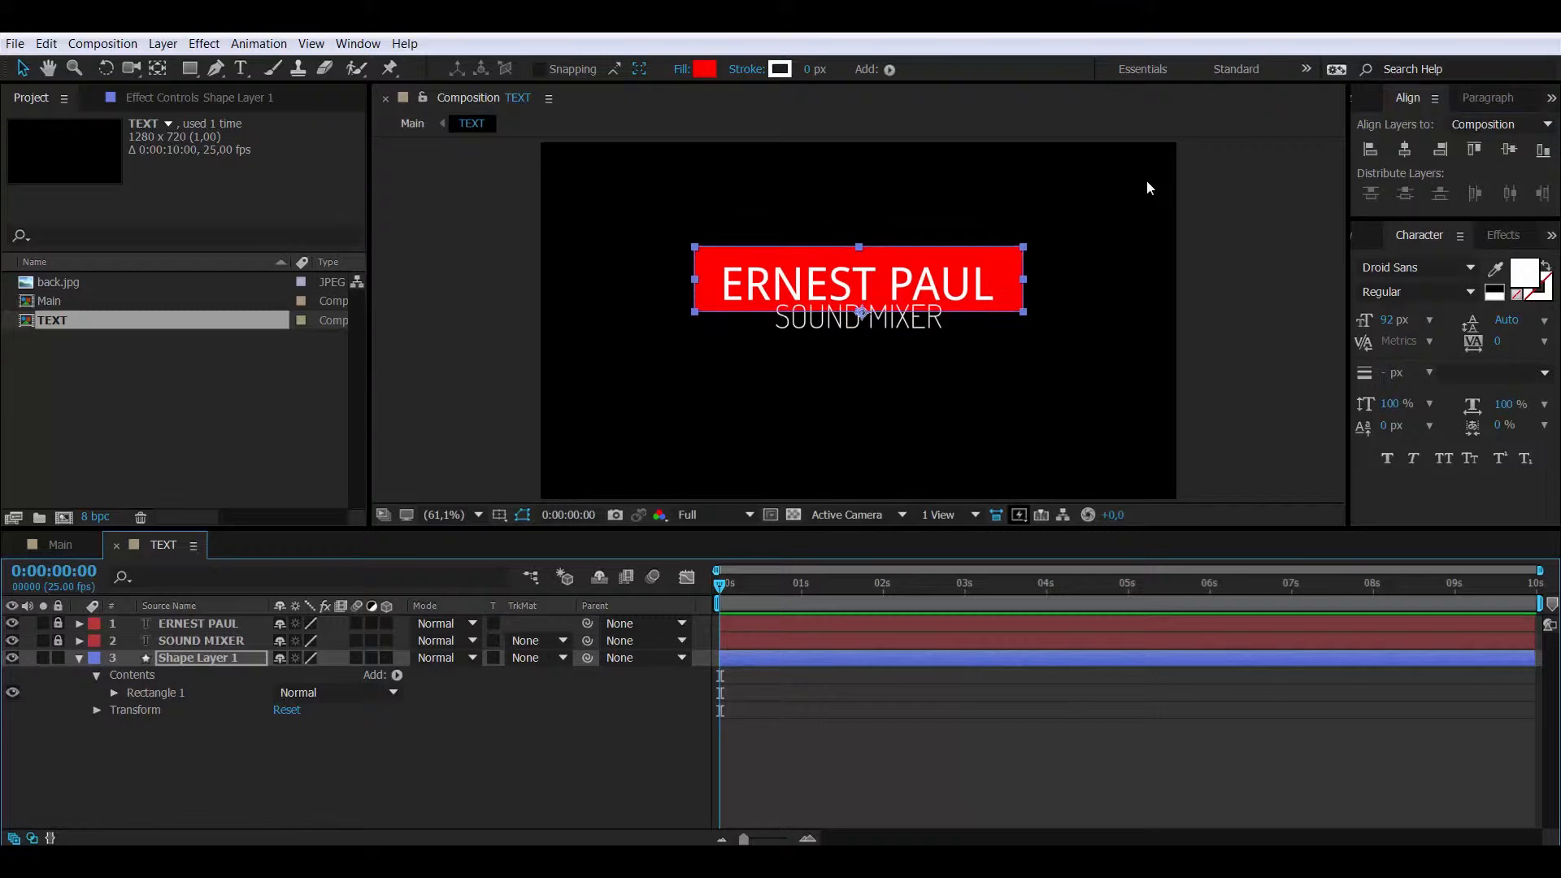
key(Down)
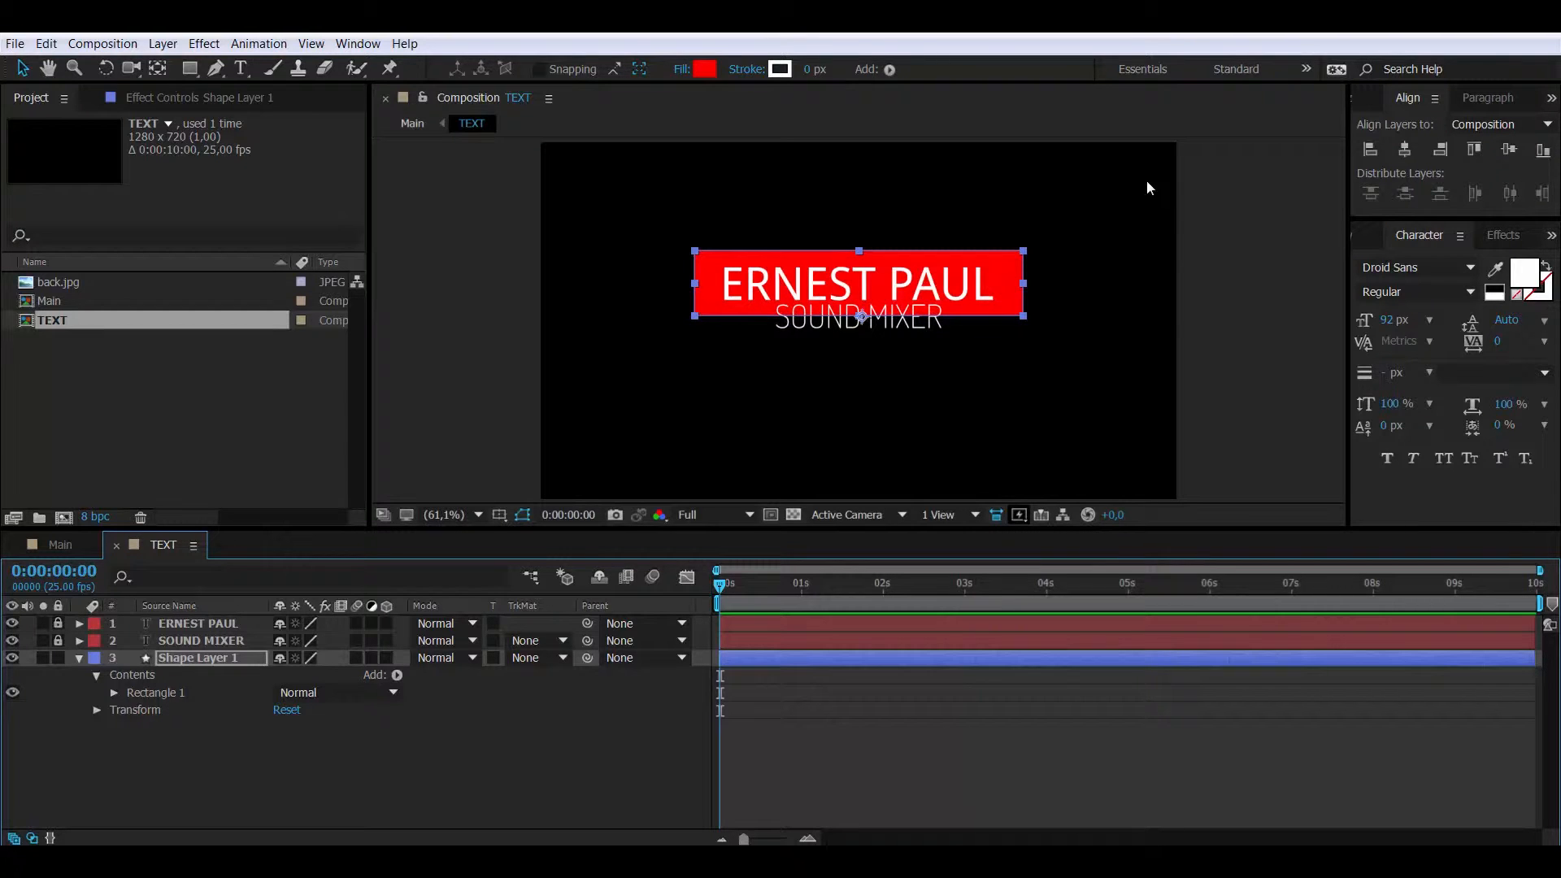
key(Down)
key(Up)
click(58, 658)
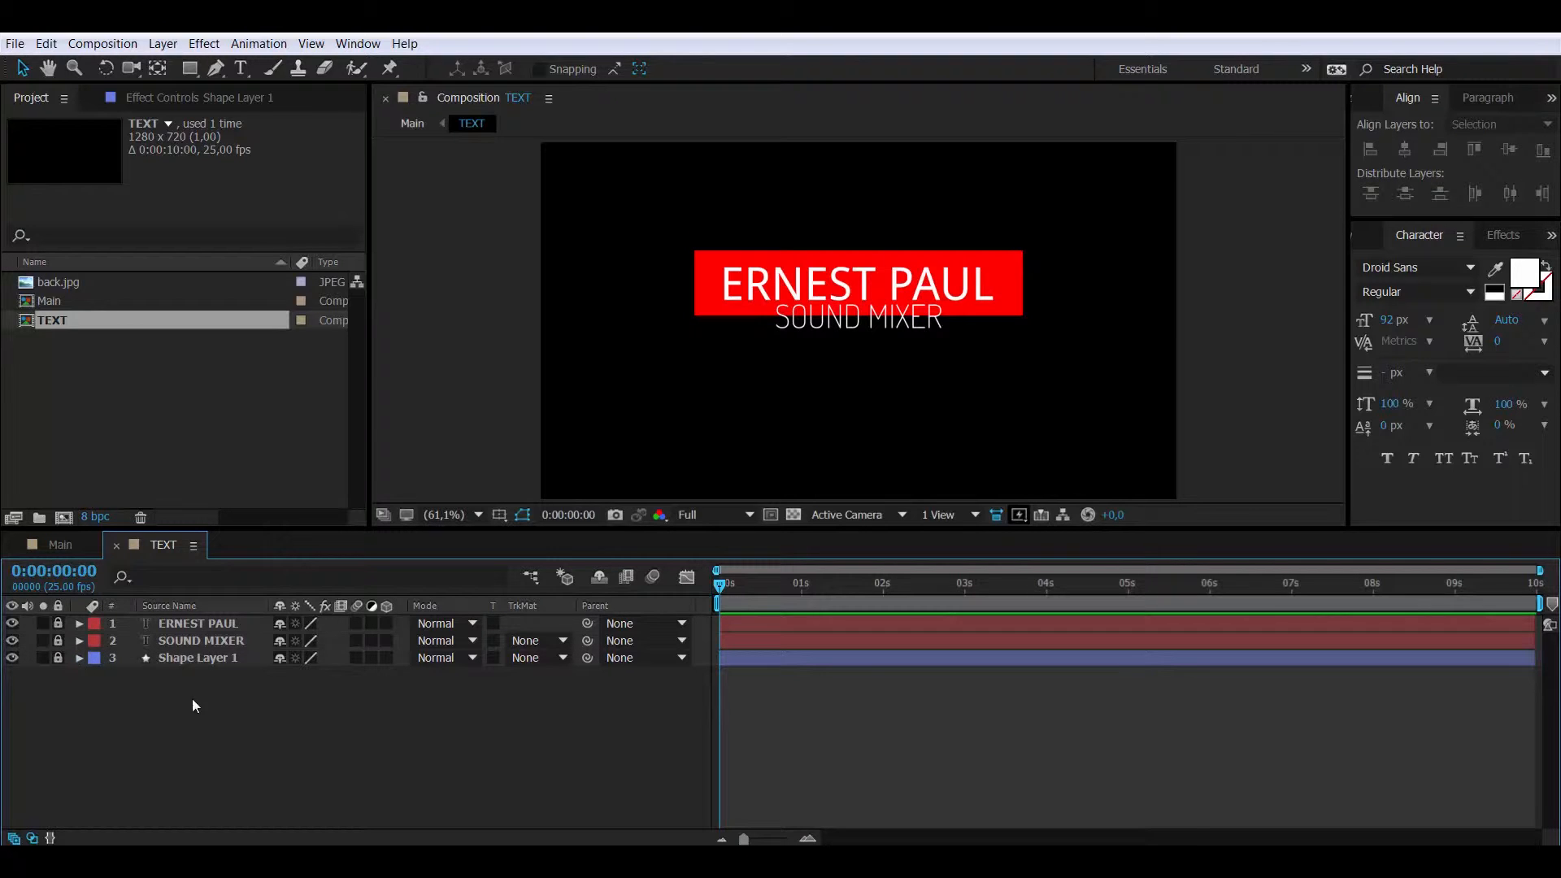
- Add a mid-grey (656565) solid layer and move it below the red bar and text
right_click(163, 707)
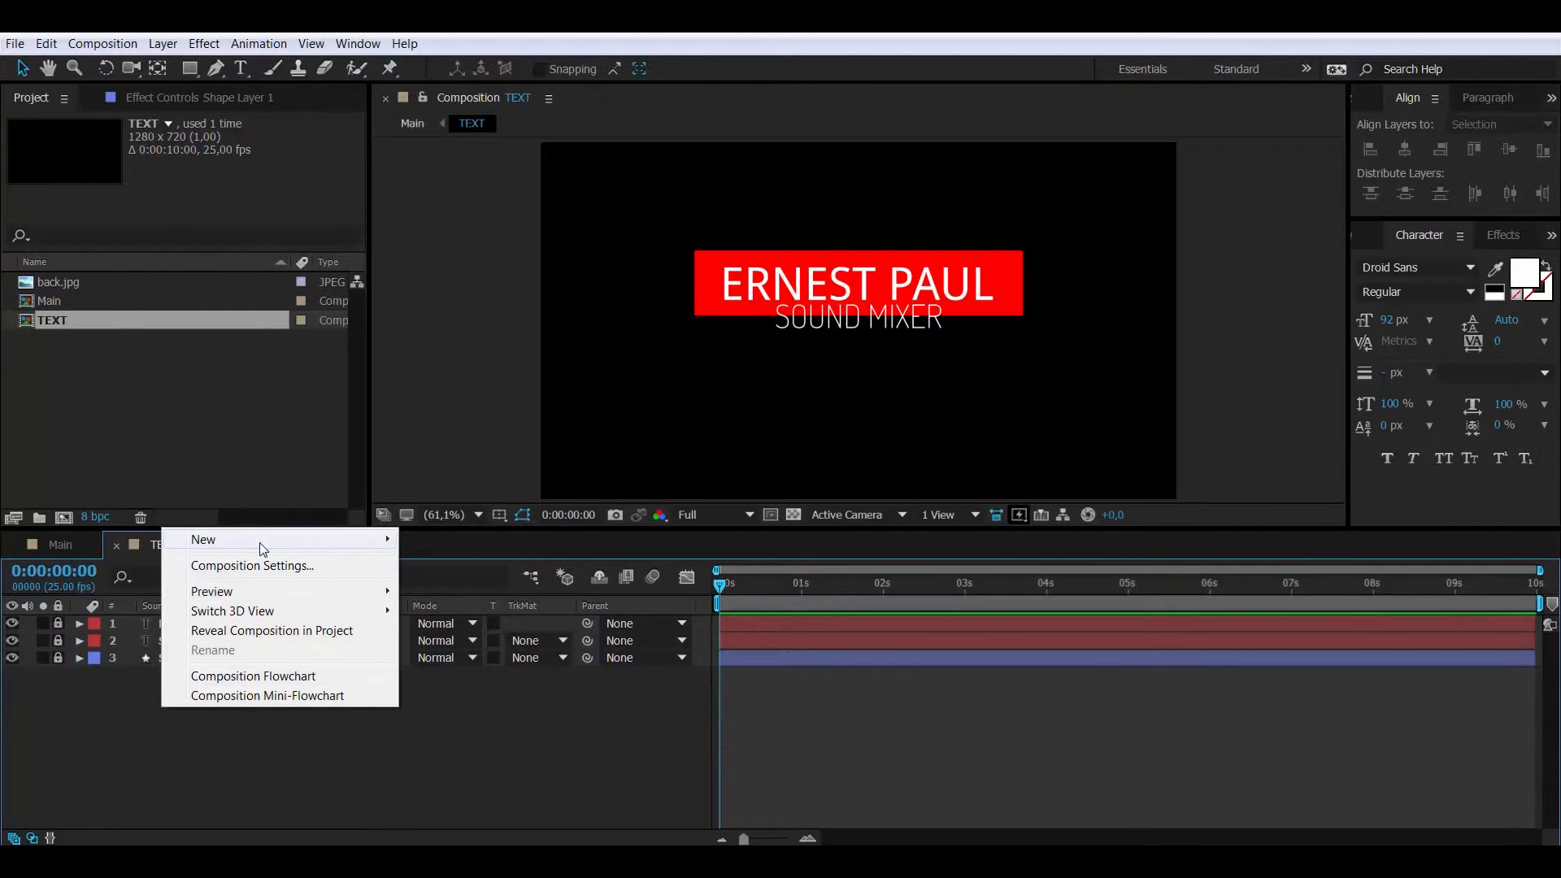
mouse_move(258, 543)
click(488, 586)
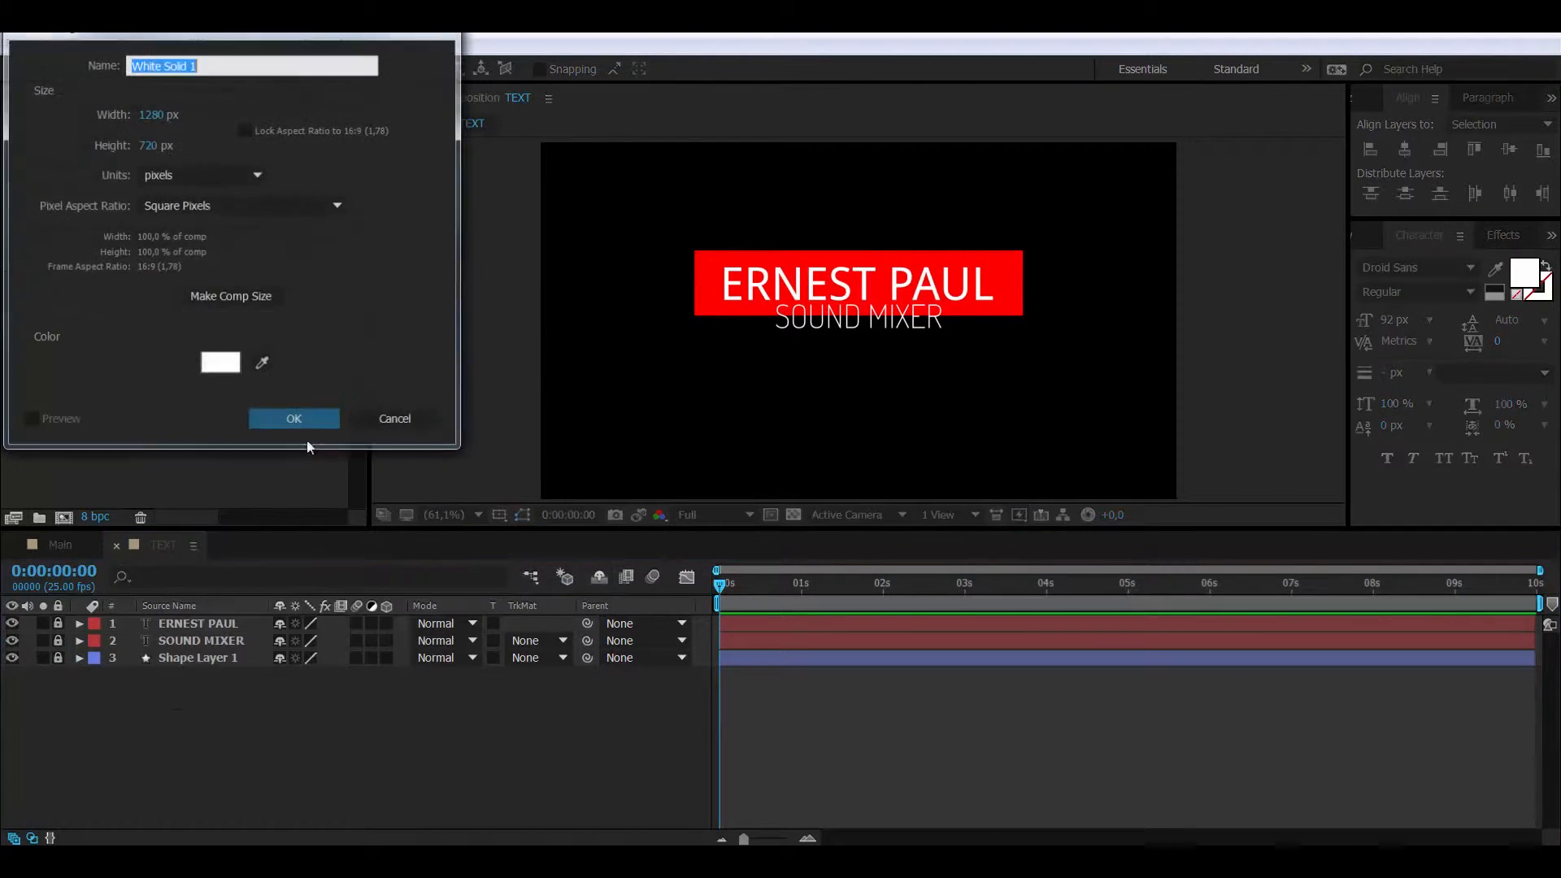
click(221, 364)
drag(273, 207, 27, 214)
click(494, 65)
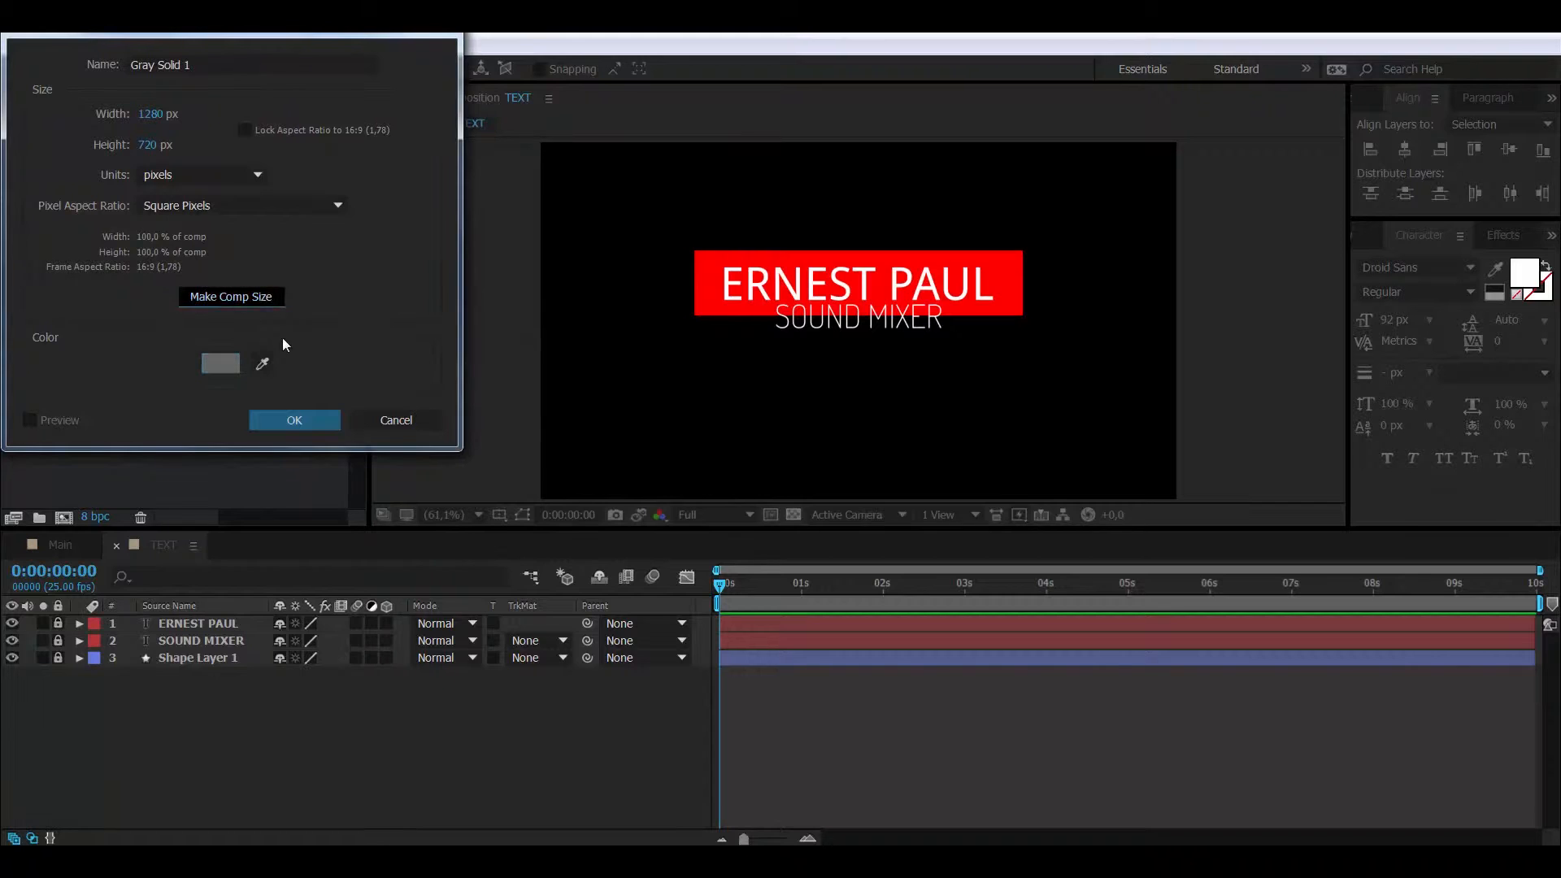
click(299, 421)
drag(197, 620, 169, 690)
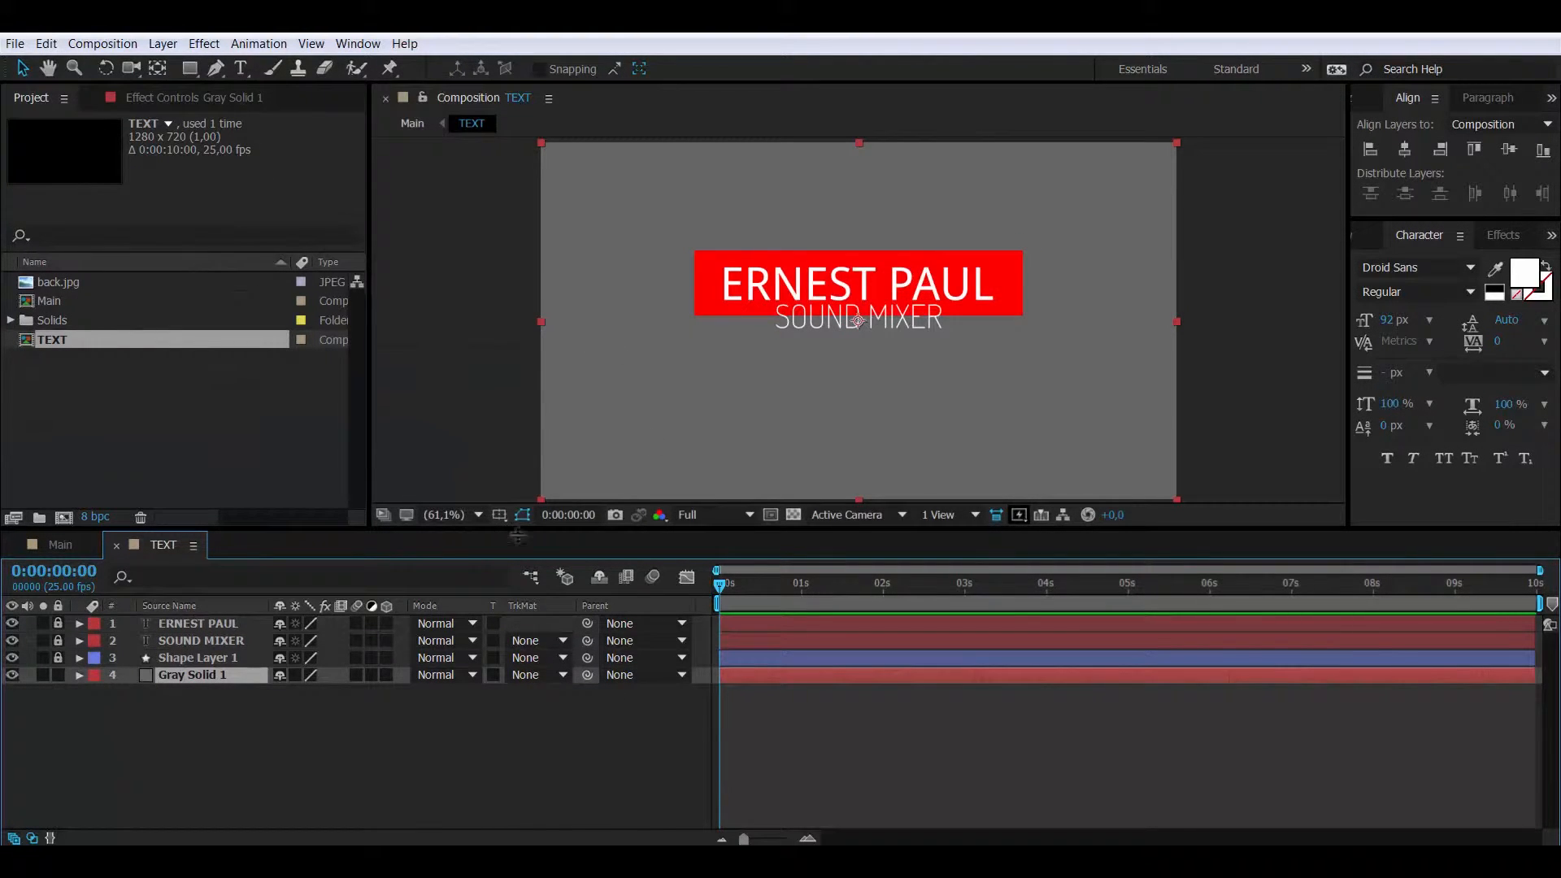
- View the TEXT composition at 100% with rulers shown
click(456, 515)
click(488, 376)
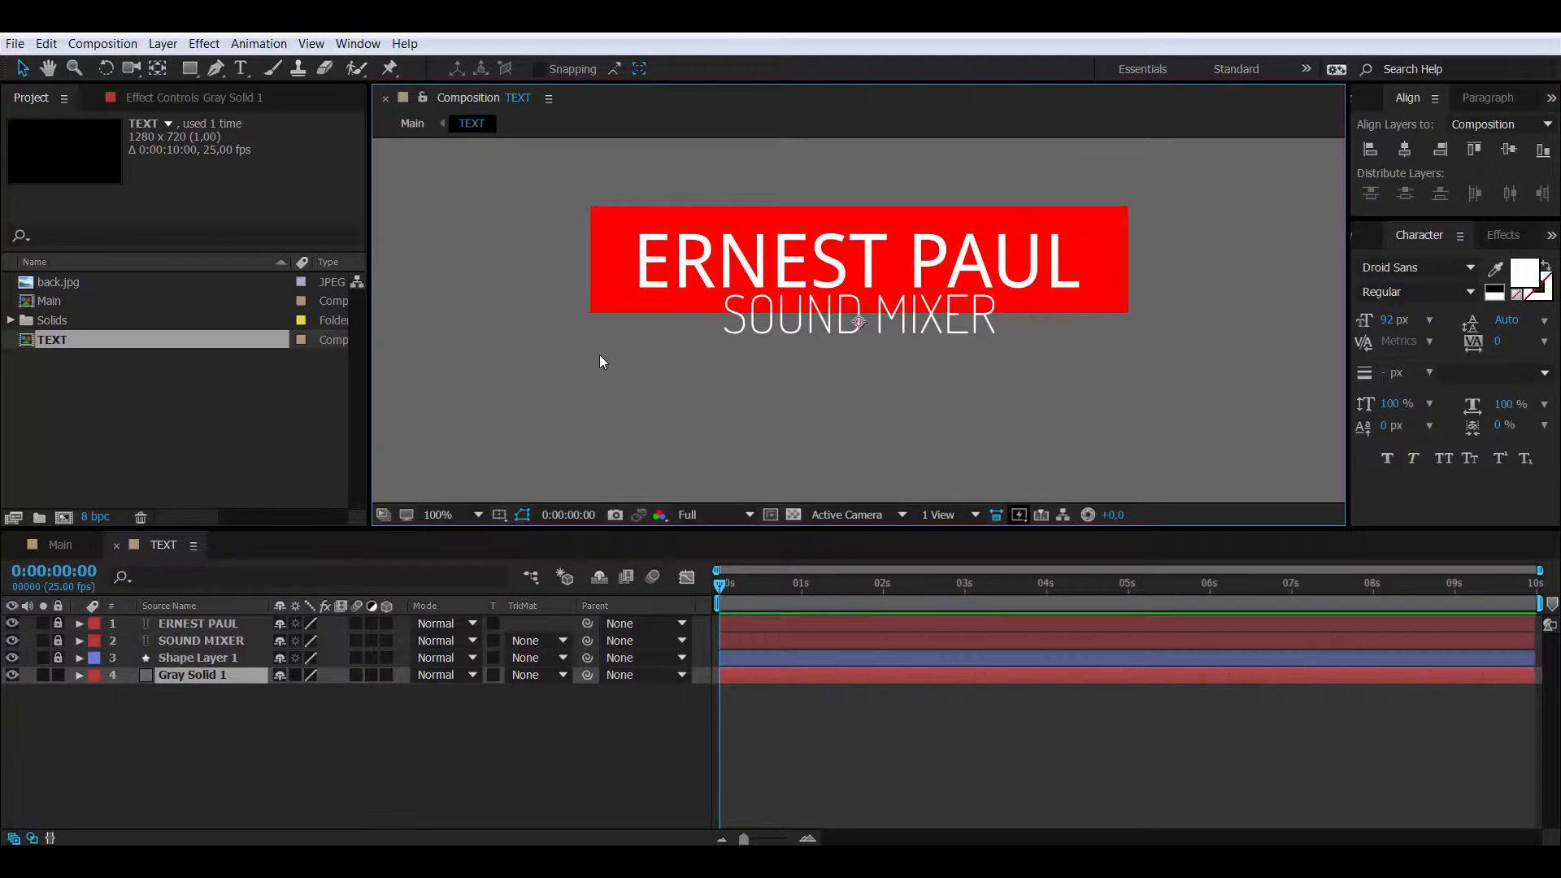
click(312, 43)
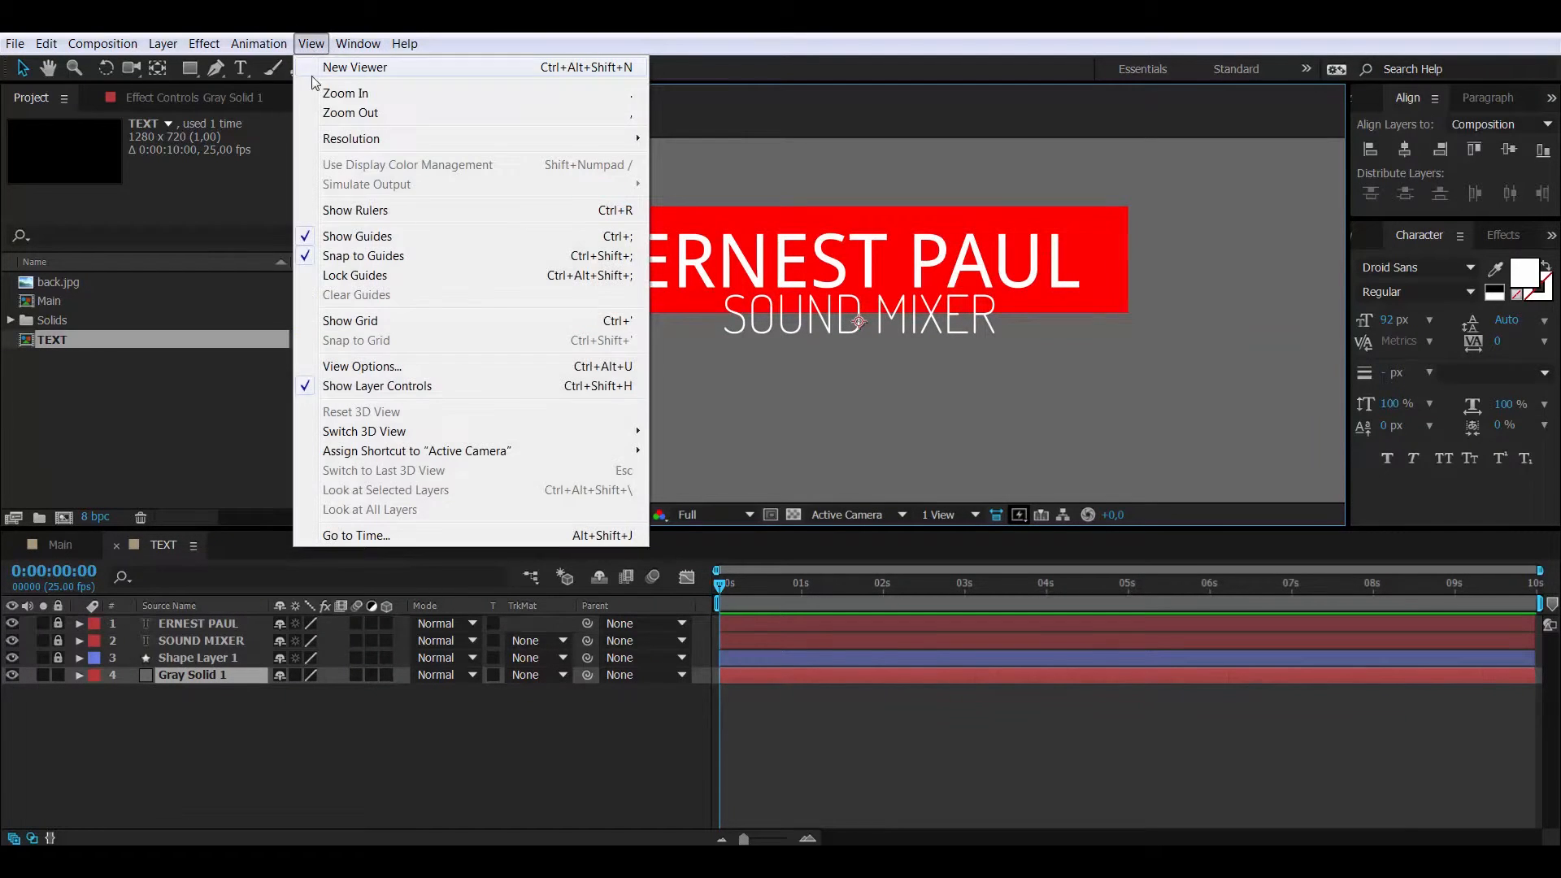
click(355, 211)
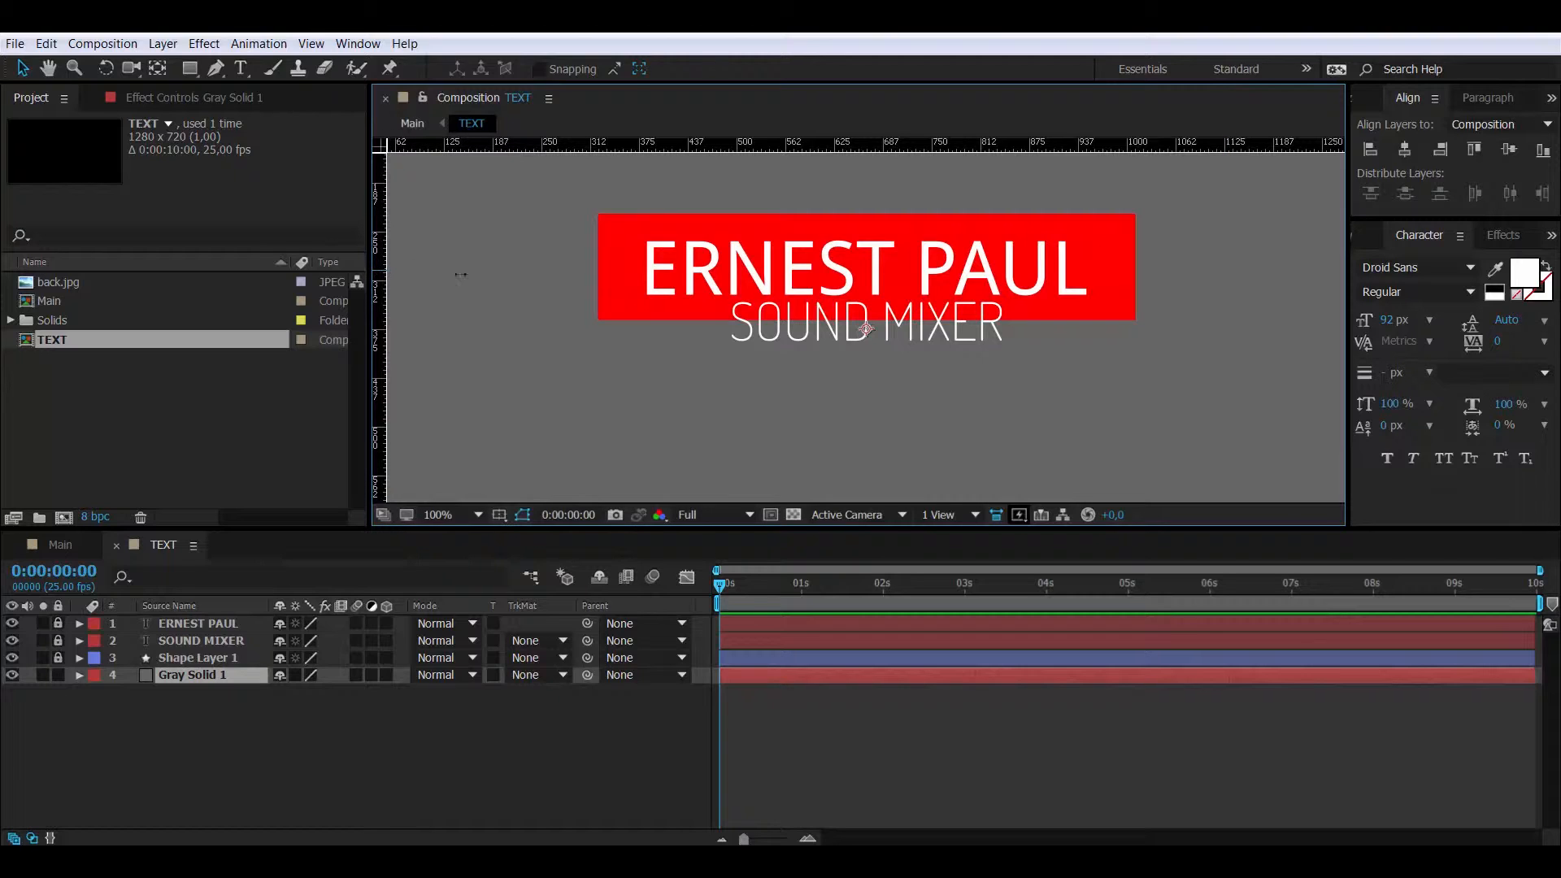
- Drag guides to the red box's left, top and right edges, plus further vertical guides
drag(461, 275, 595, 270)
drag(827, 146, 826, 213)
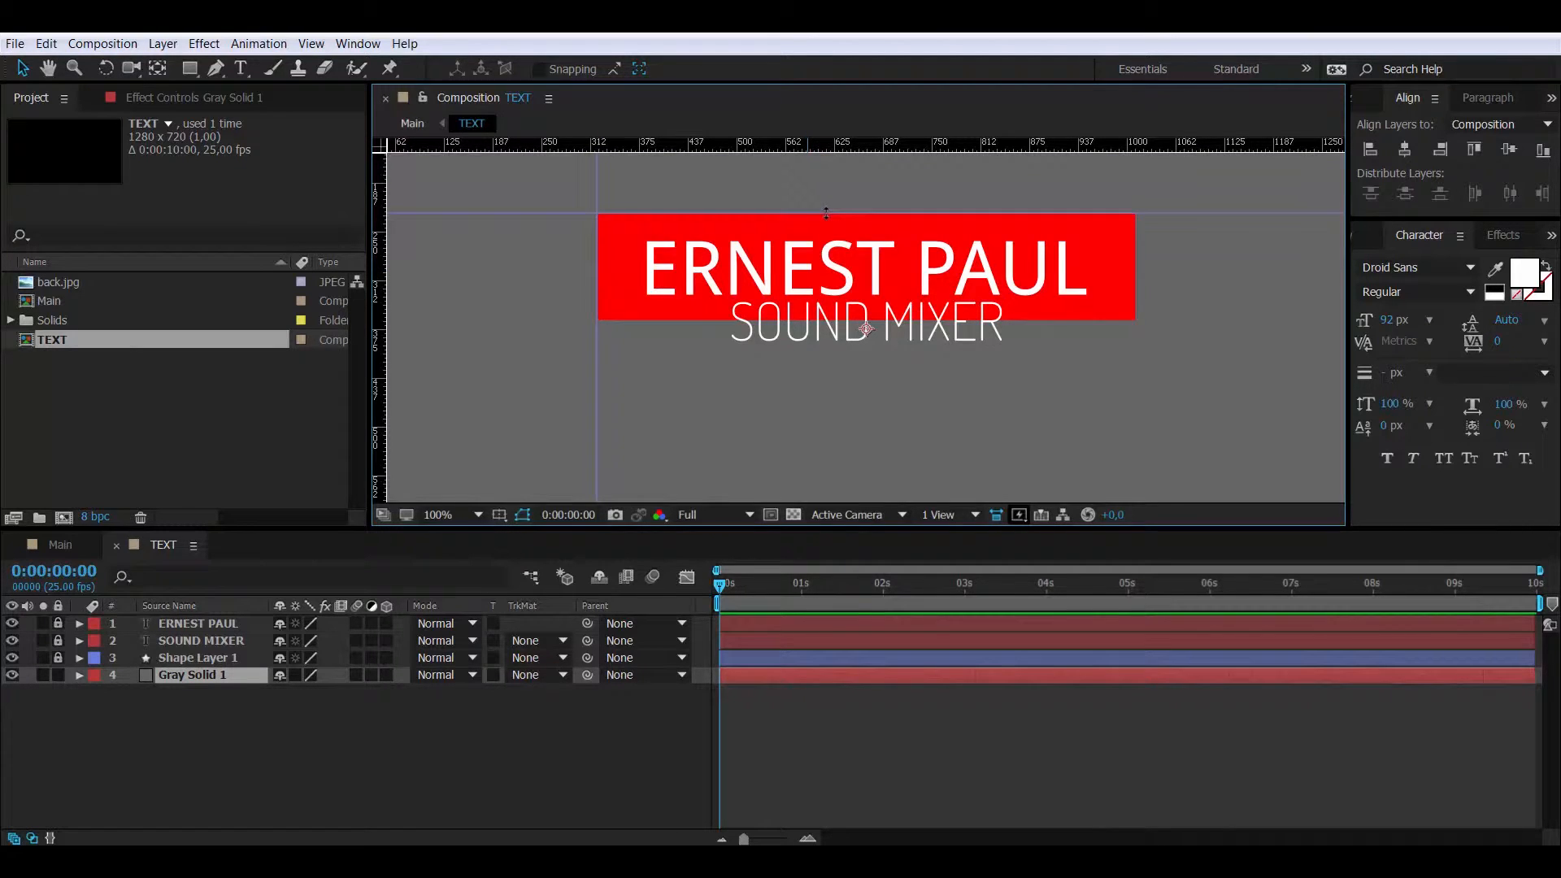
drag(380, 284, 1132, 254)
drag(1132, 334, 1137, 340)
key(g)
click(23, 69)
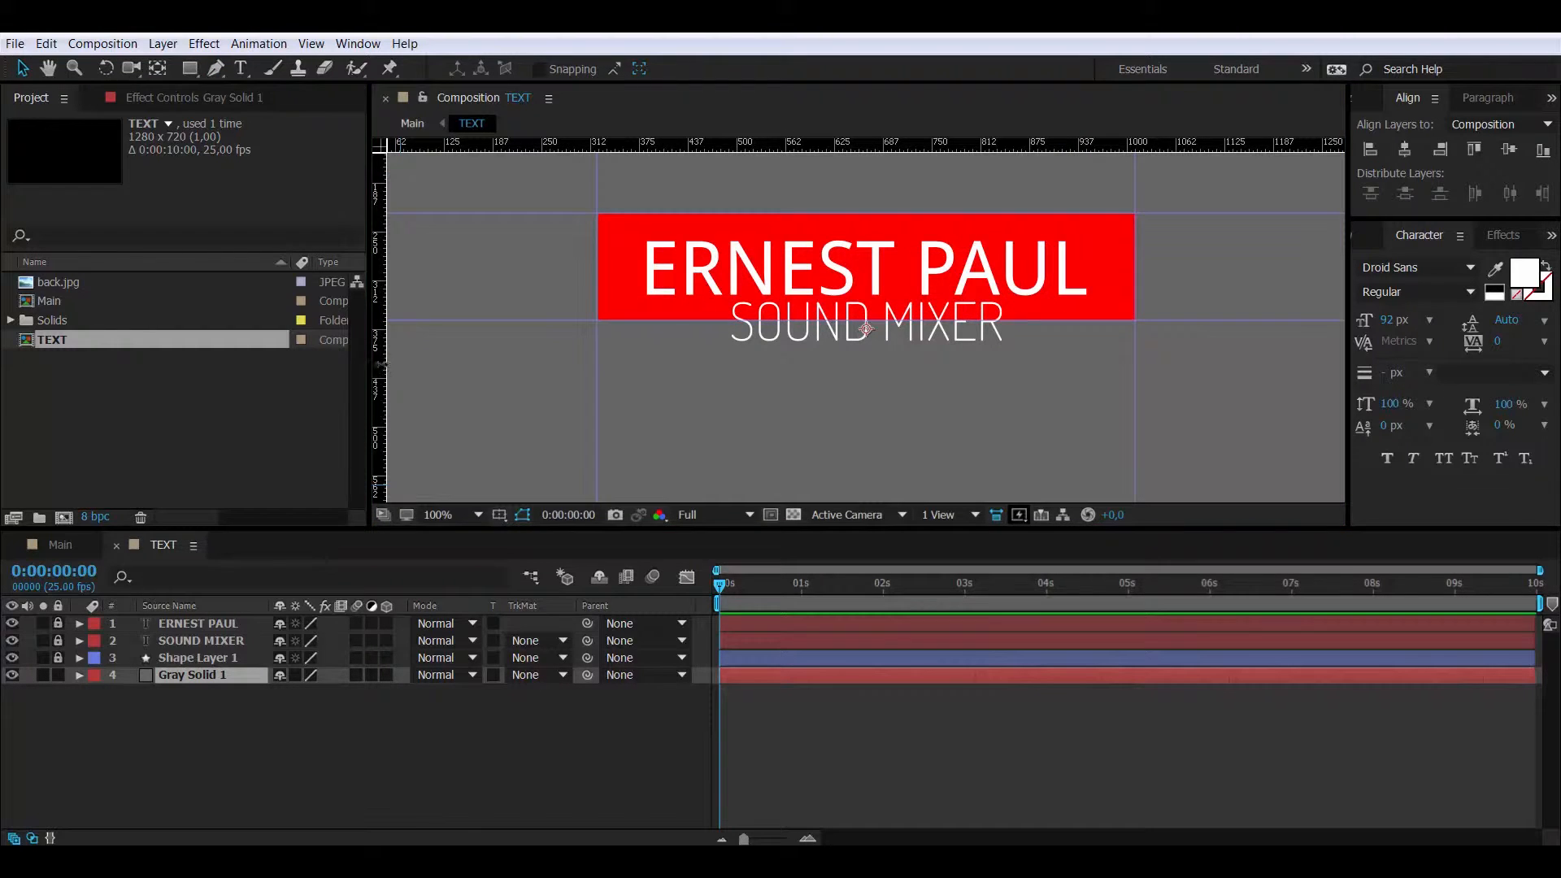
drag(379, 366, 712, 350)
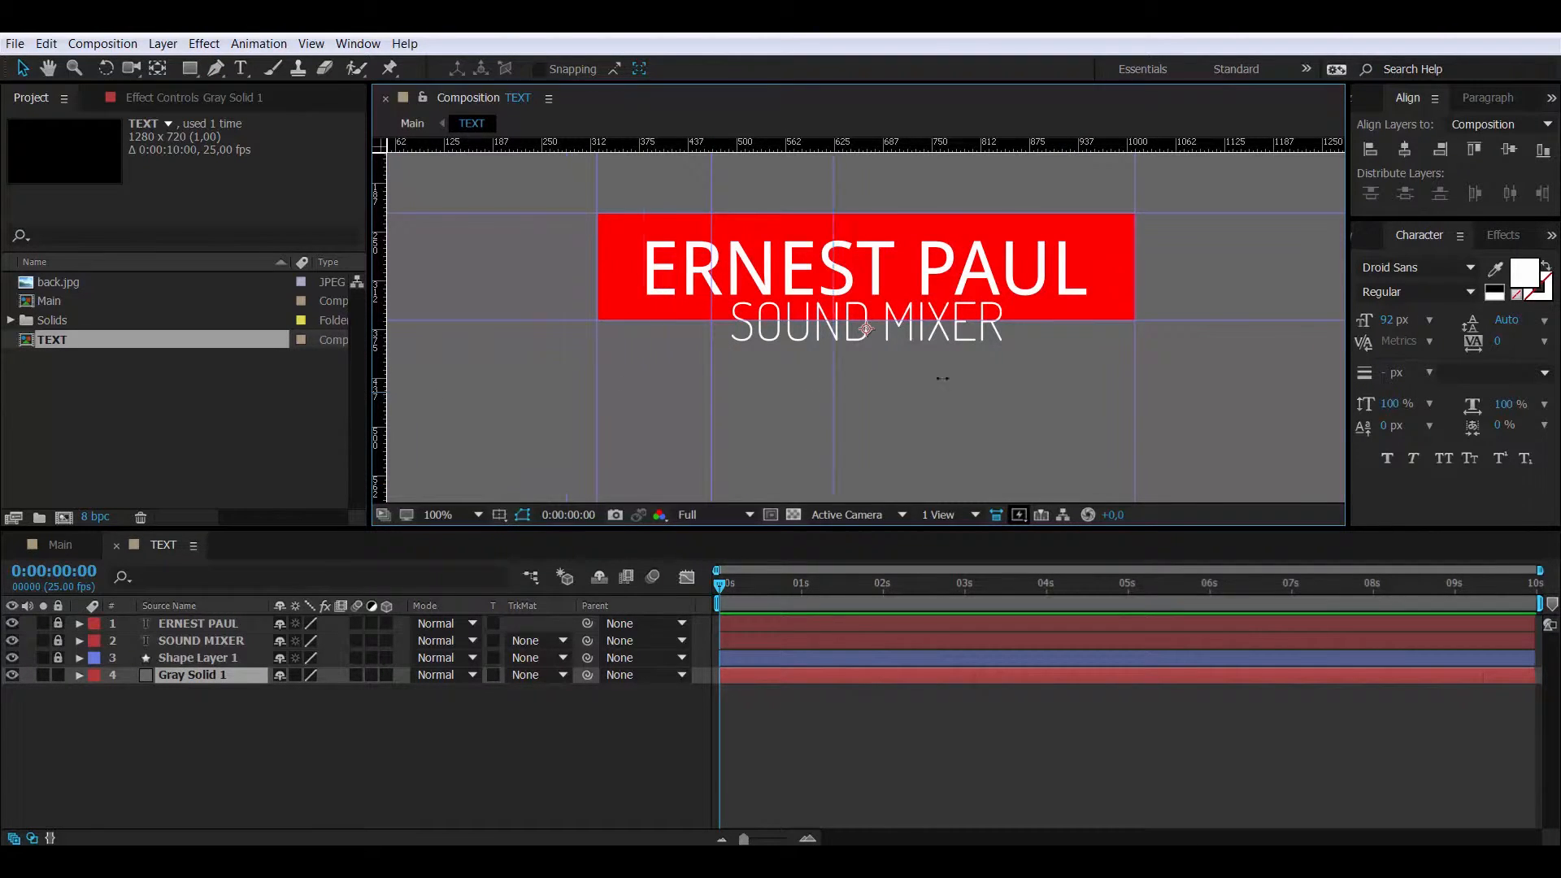
drag(942, 378, 1025, 375)
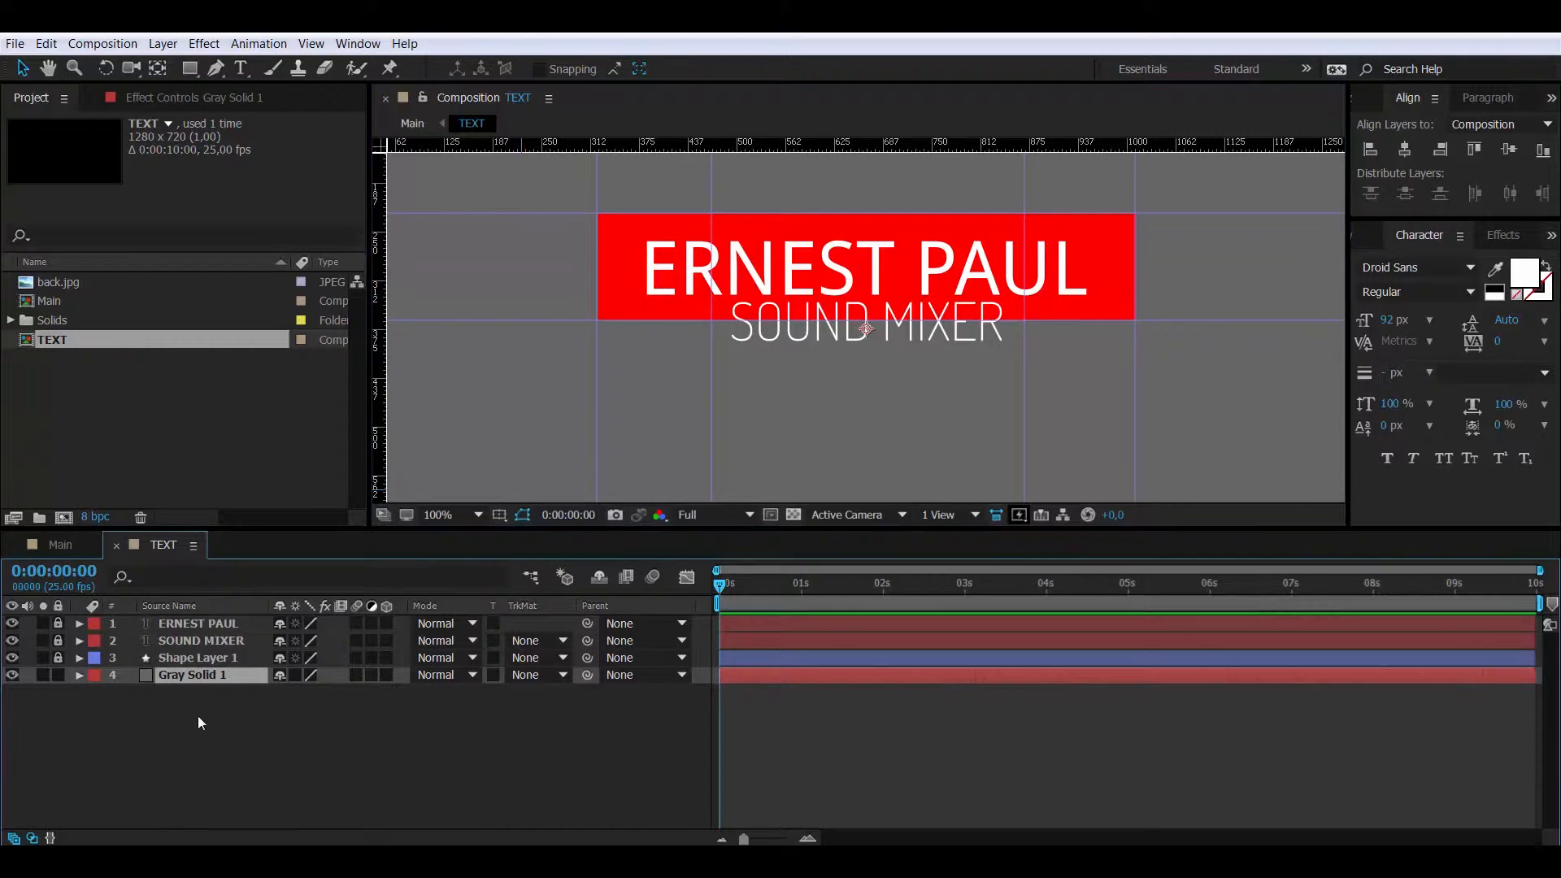
- Pen a mask on Gray Solid 1 through the red box's bottom-left, top-left and top-right corners
click(216, 696)
click(200, 677)
click(217, 69)
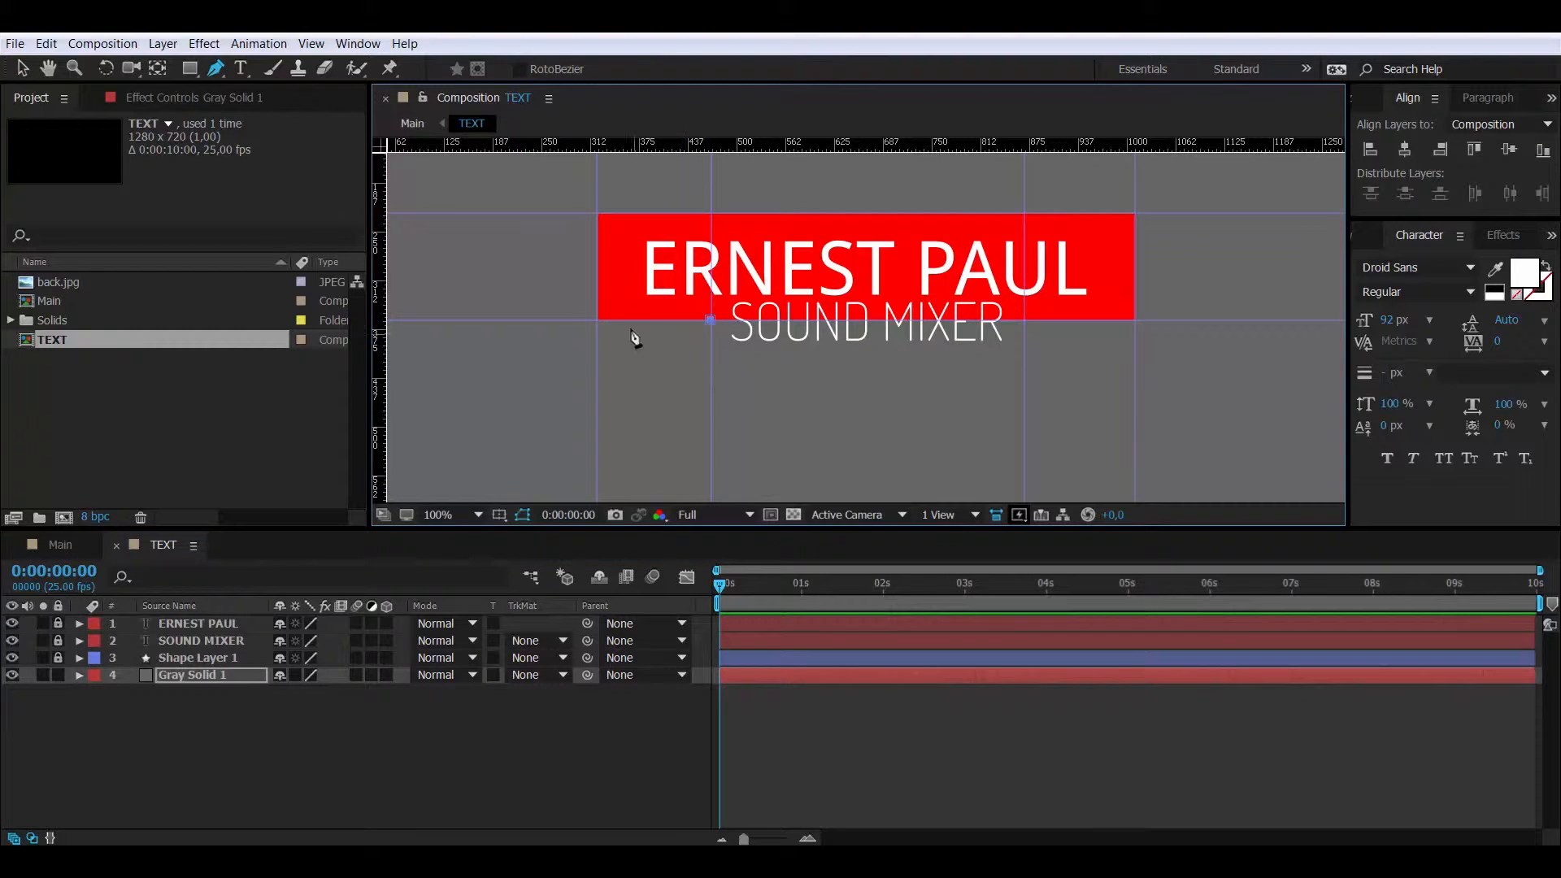
click(597, 320)
click(597, 213)
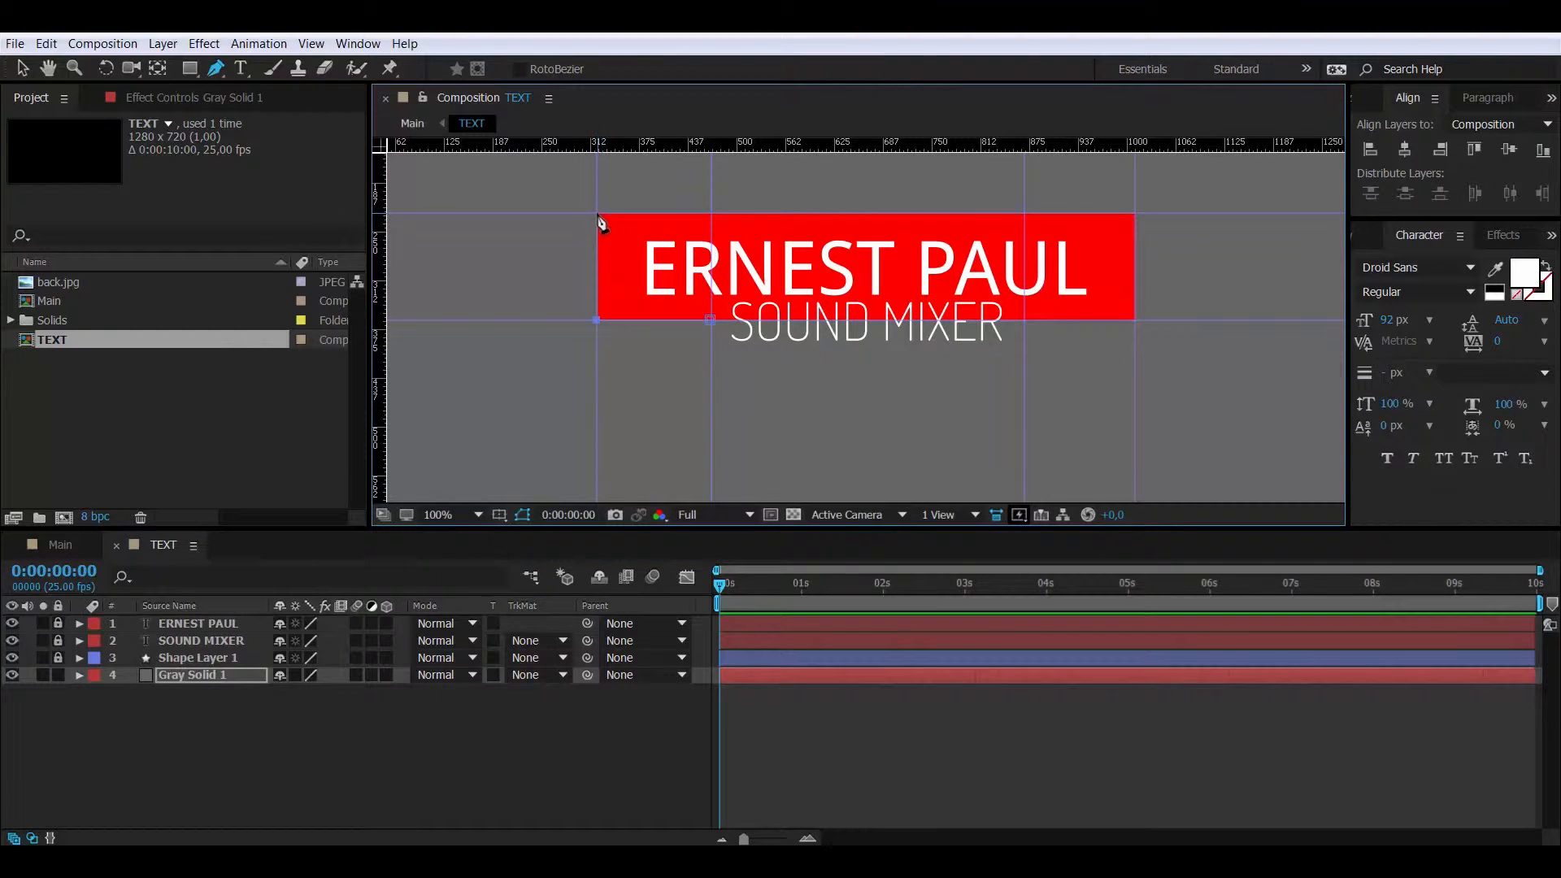
click(1134, 213)
click(22, 69)
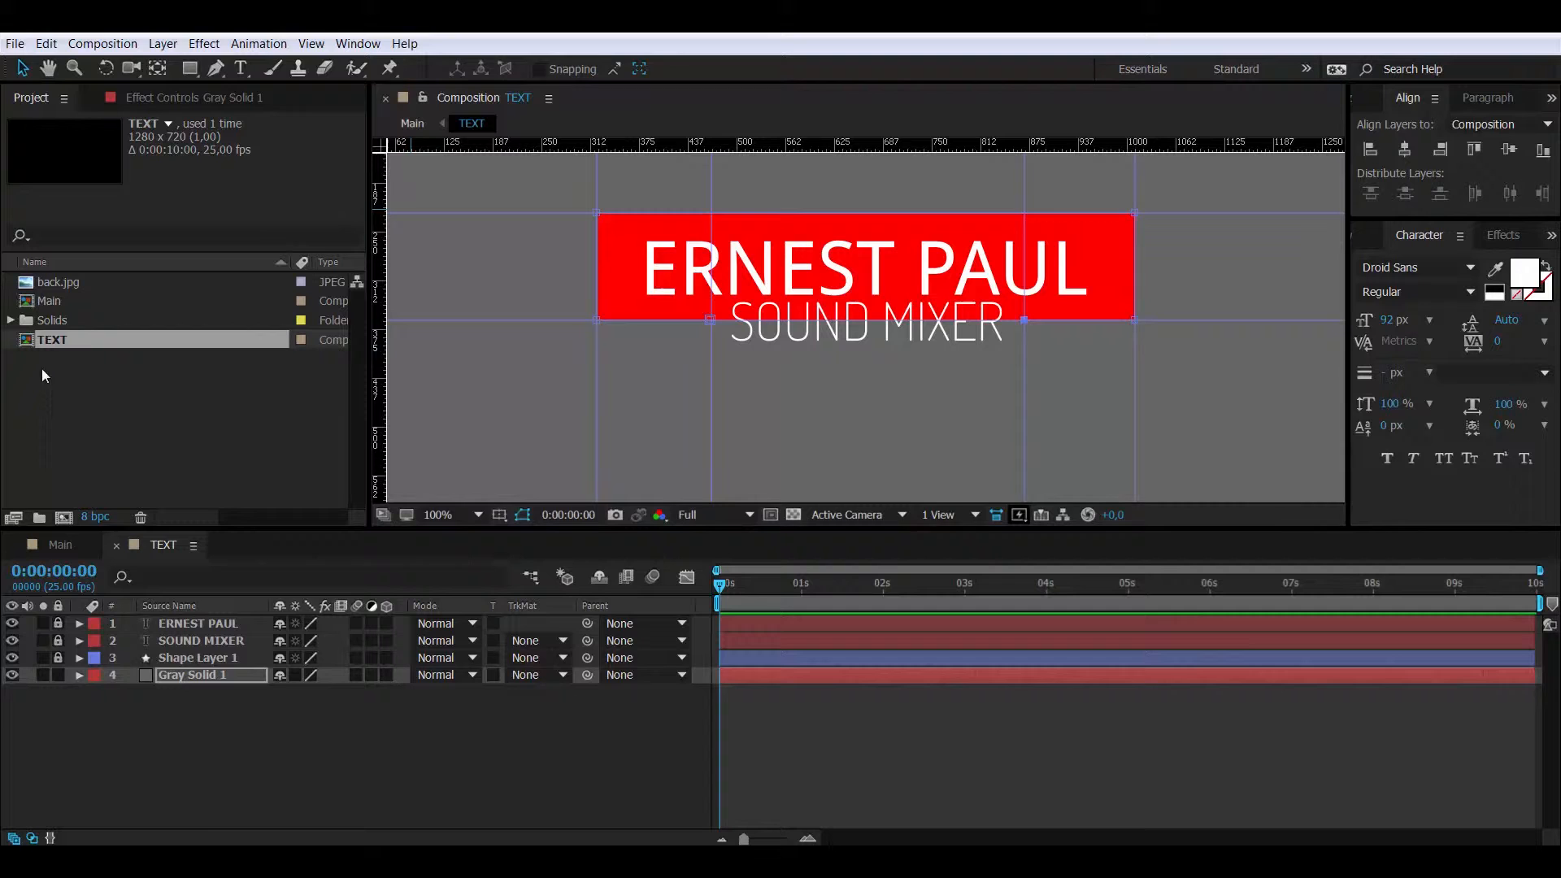
click(198, 675)
- Add a Stroke effect to Gray Solid 1, On Transparent, brush size 4.8, with Shape Layer 1 hidden
right_click(200, 675)
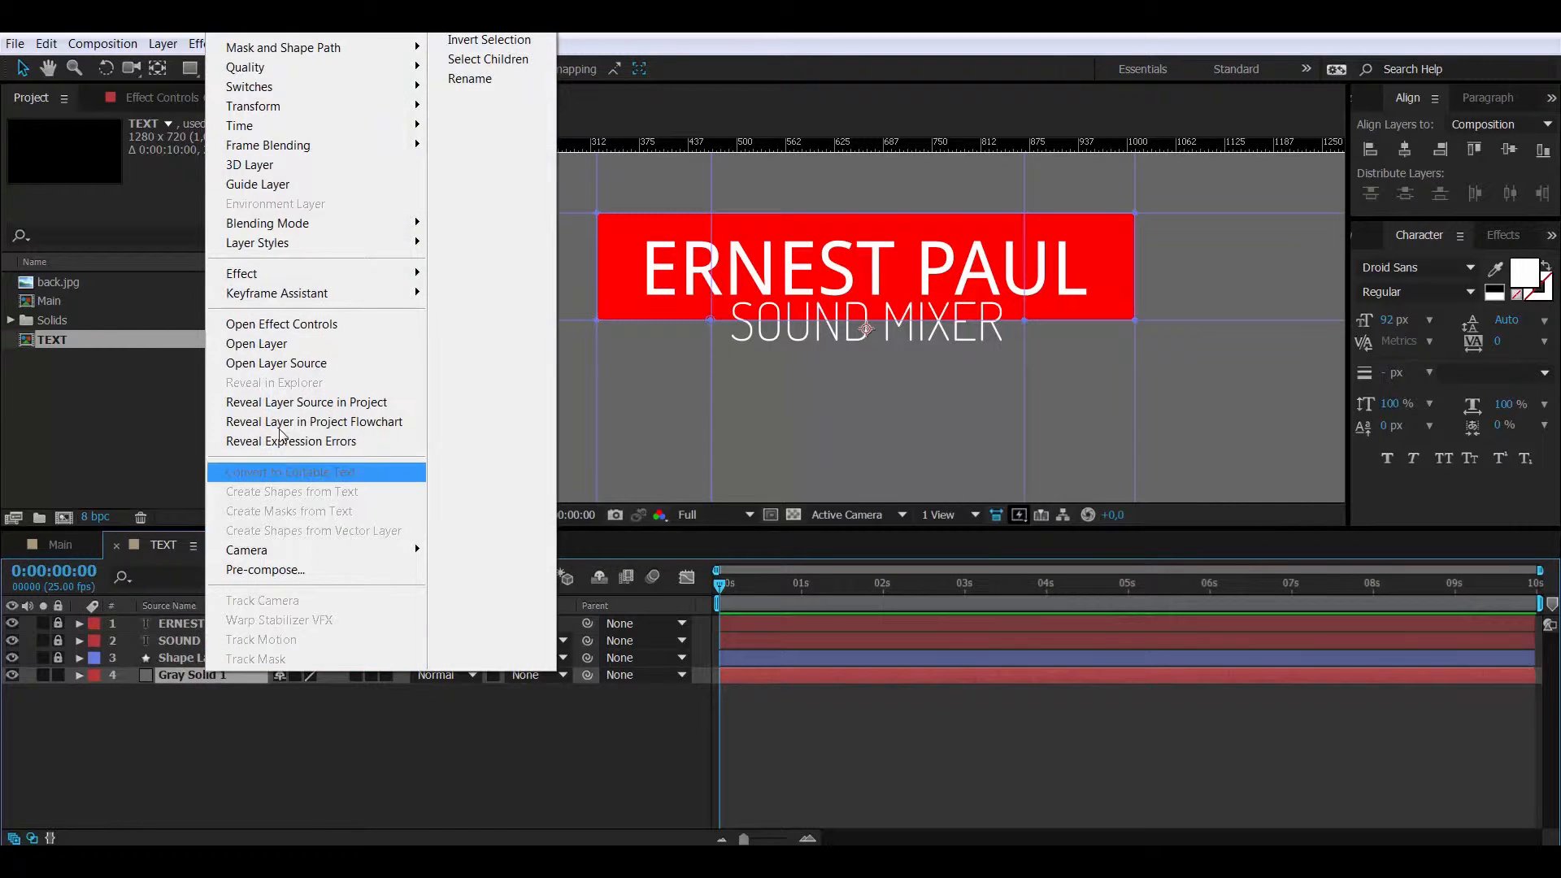
mouse_move(374, 275)
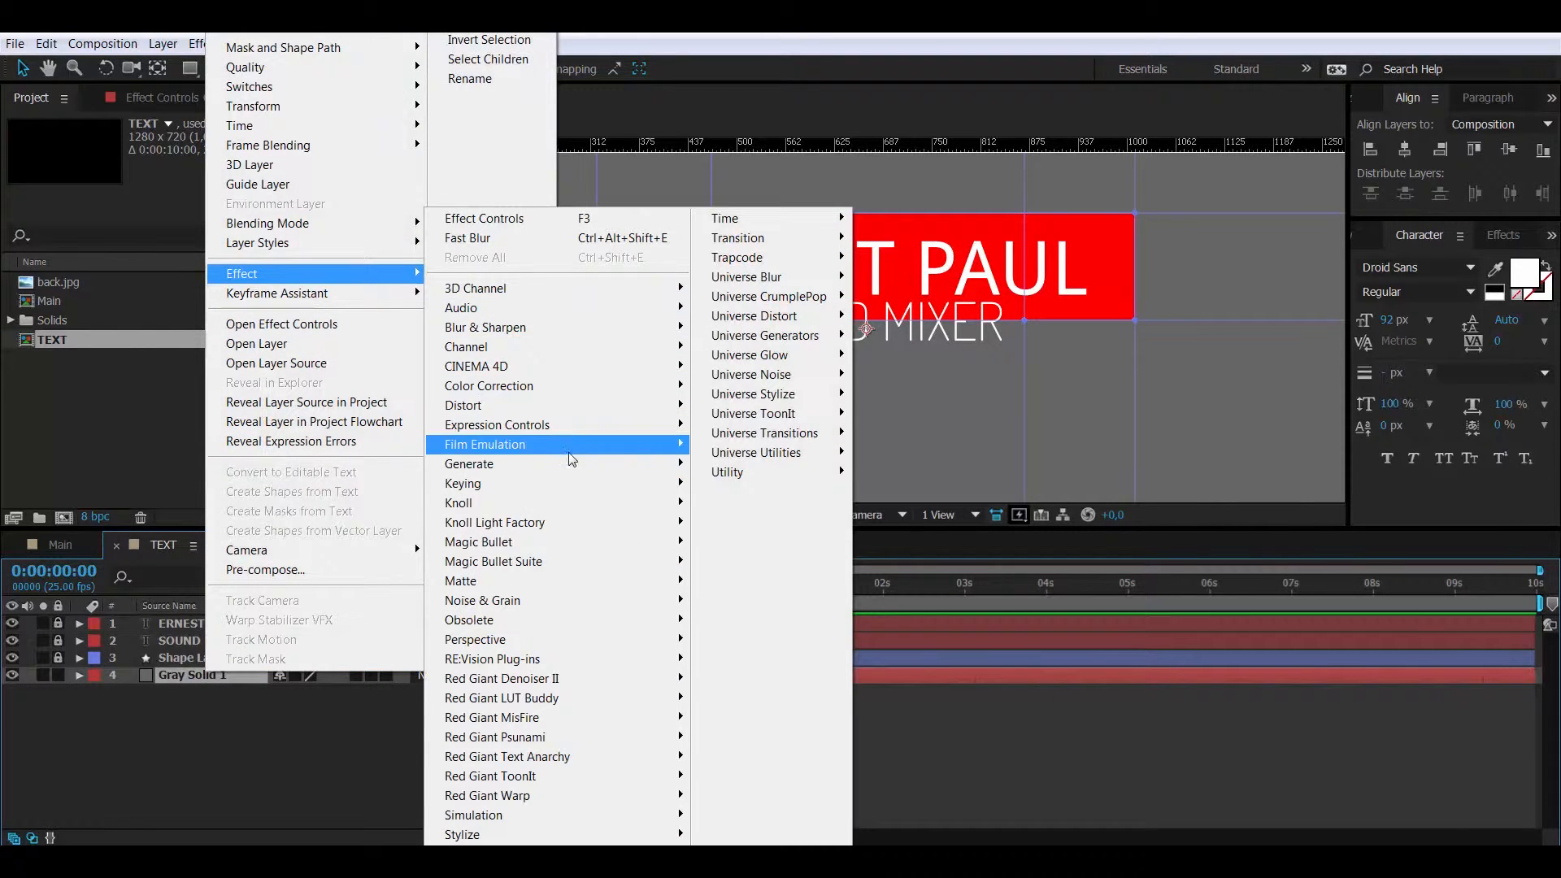
mouse_move(569, 463)
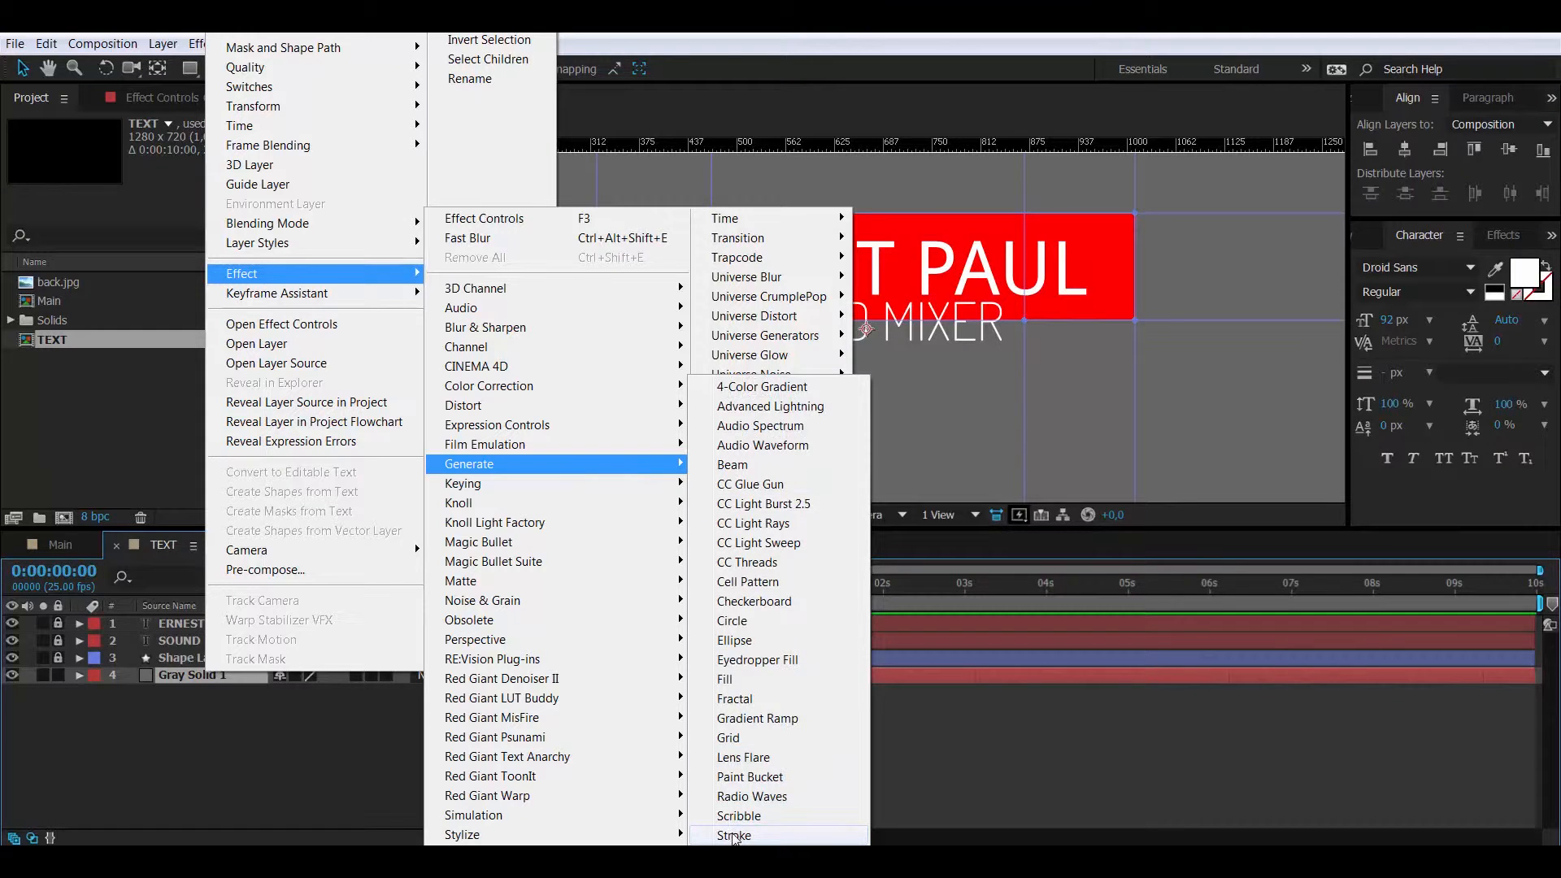
click(743, 835)
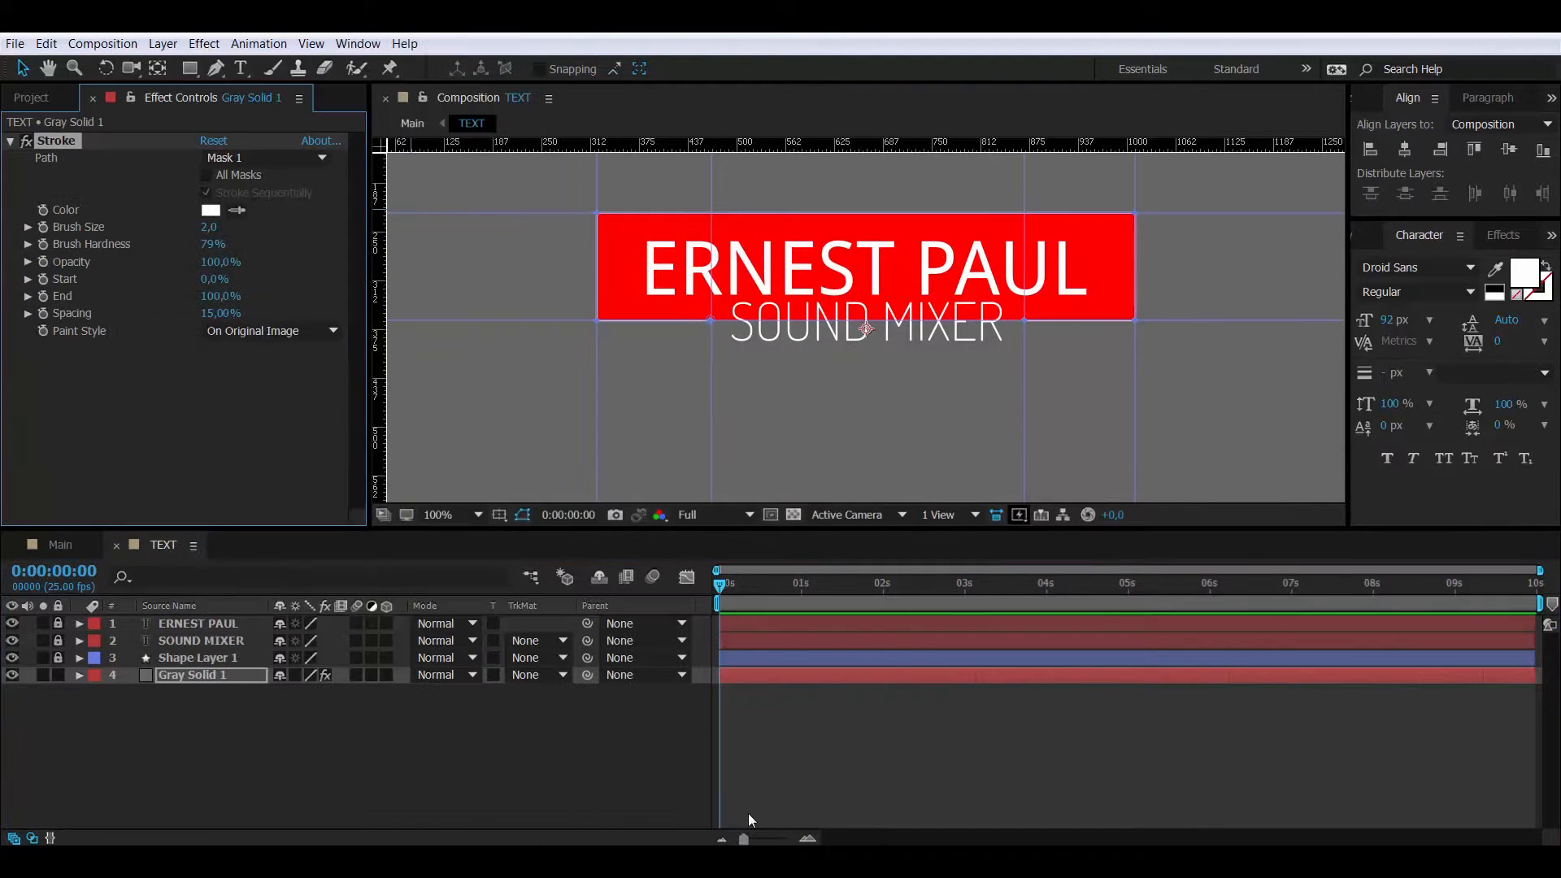
click(296, 330)
click(252, 372)
click(11, 658)
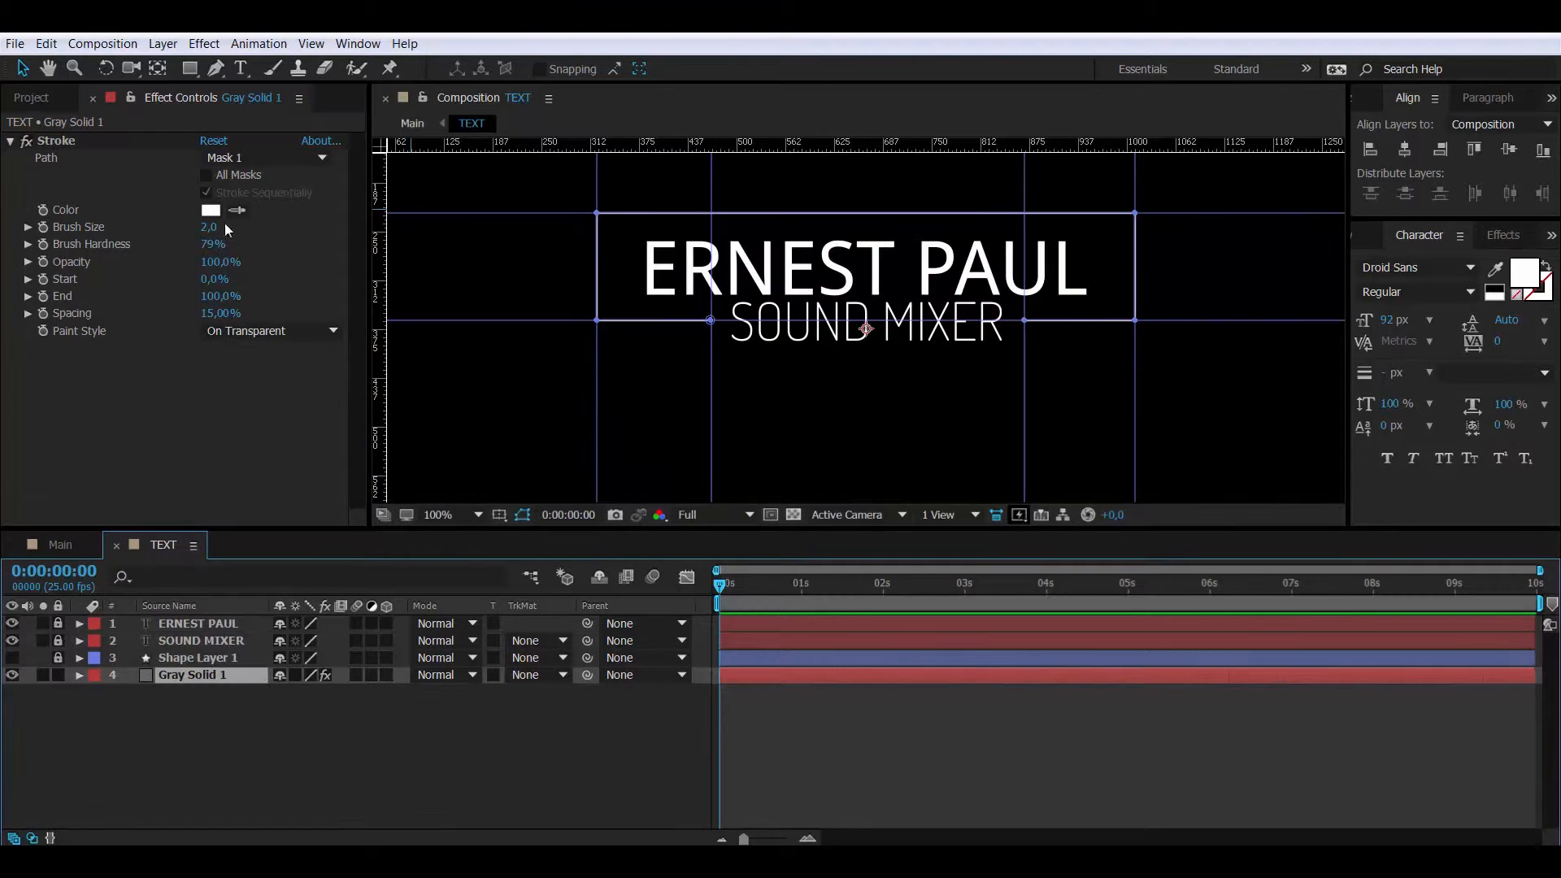
mouse_move(211, 231)
mouse_down()
mouse_move(251, 238)
mouse_move(229, 240)
mouse_up()
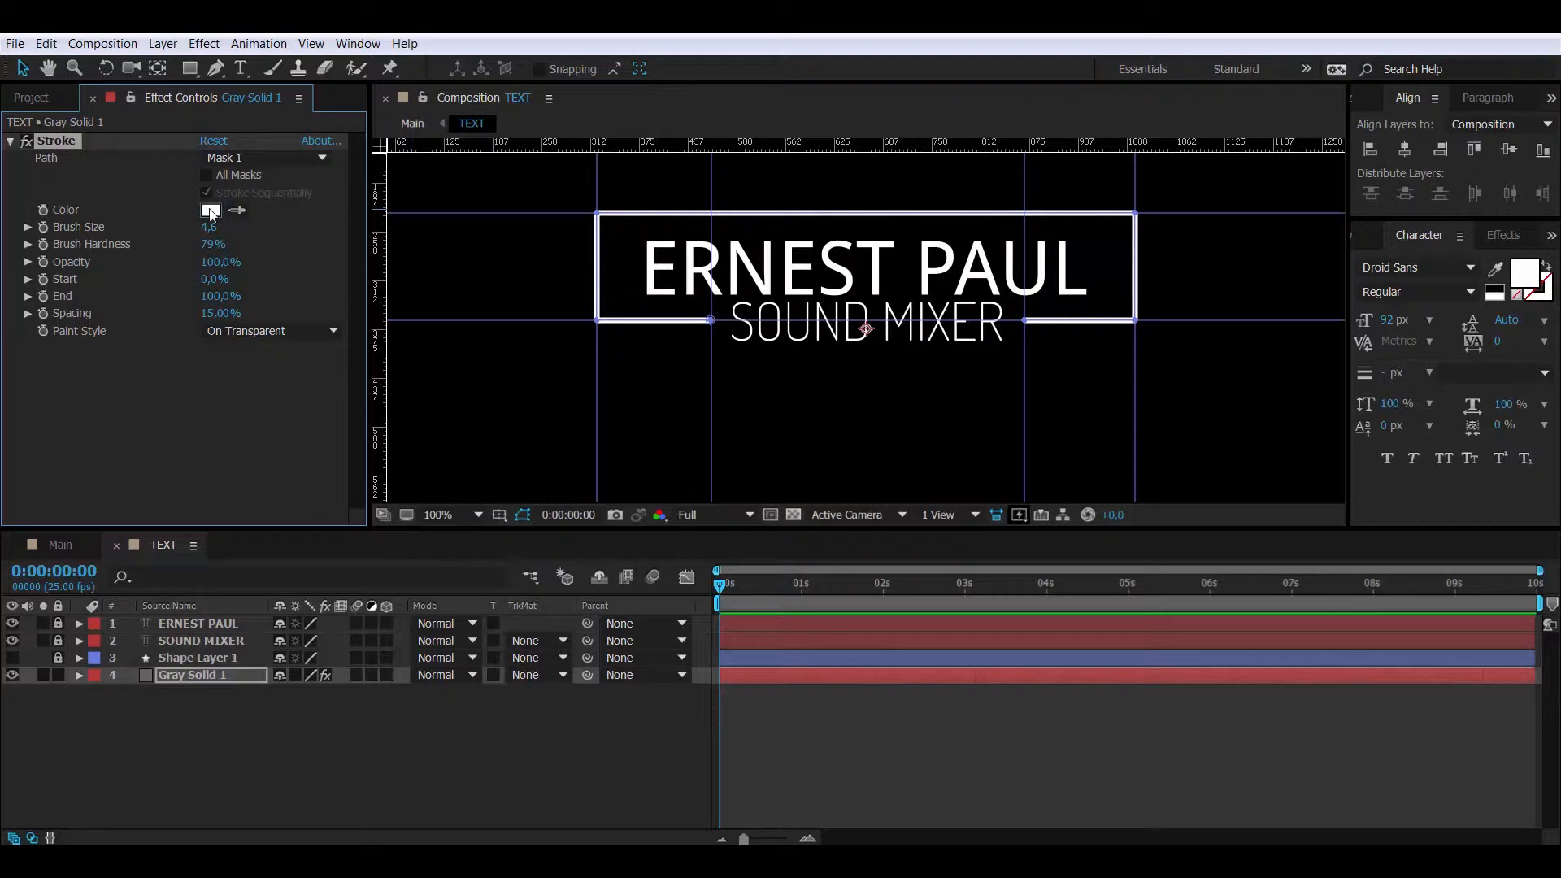
- Set the stroke colour to orange FFAE00 and its brush hardness to 100%
click(211, 211)
click(309, 295)
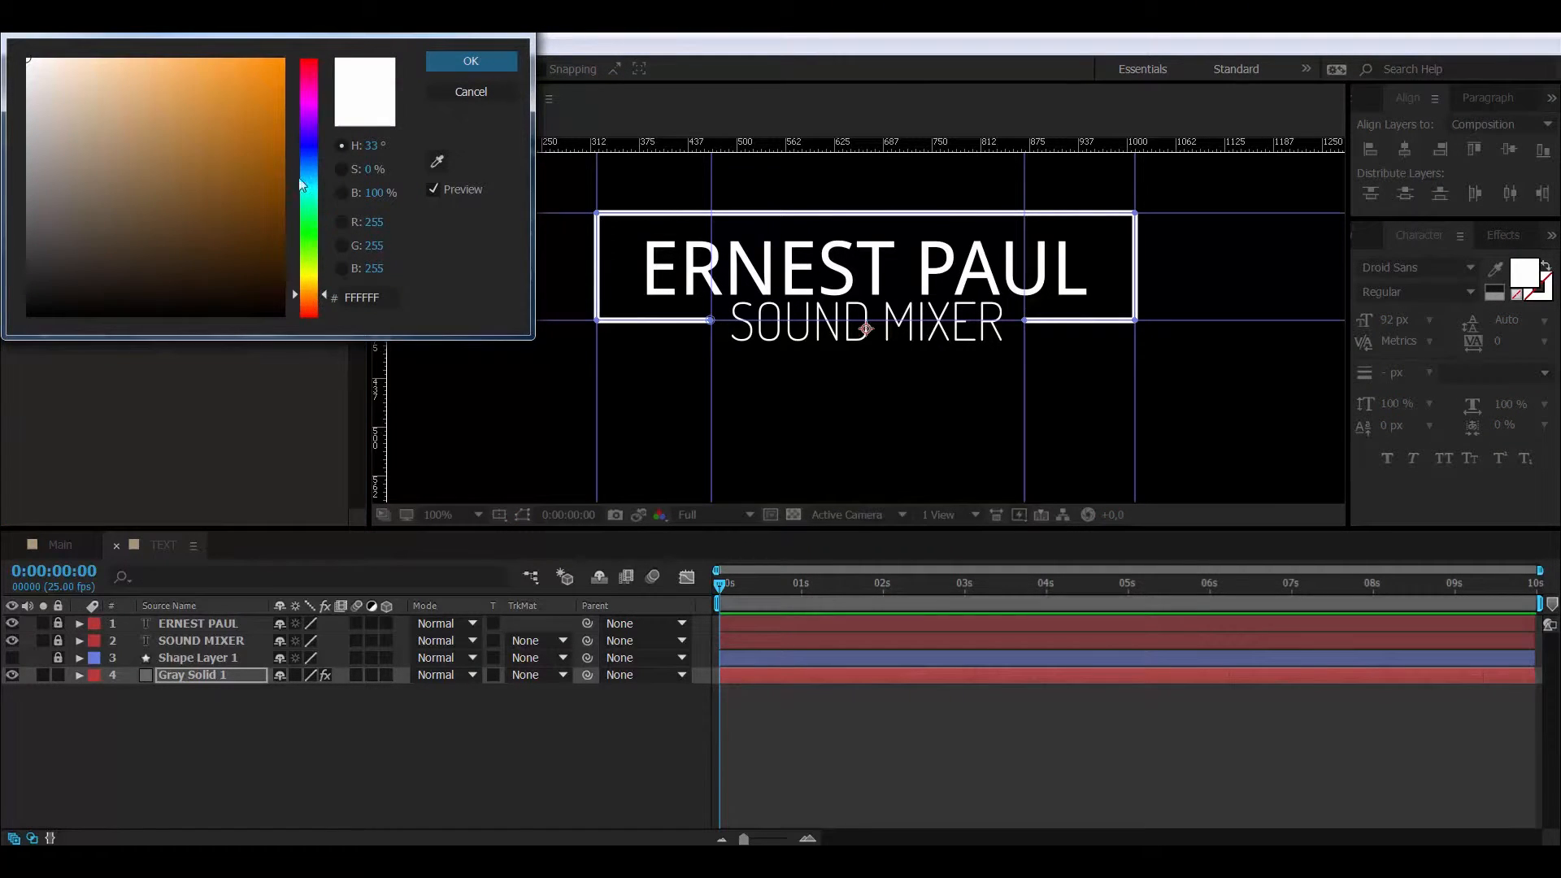
drag(282, 89, 302, 49)
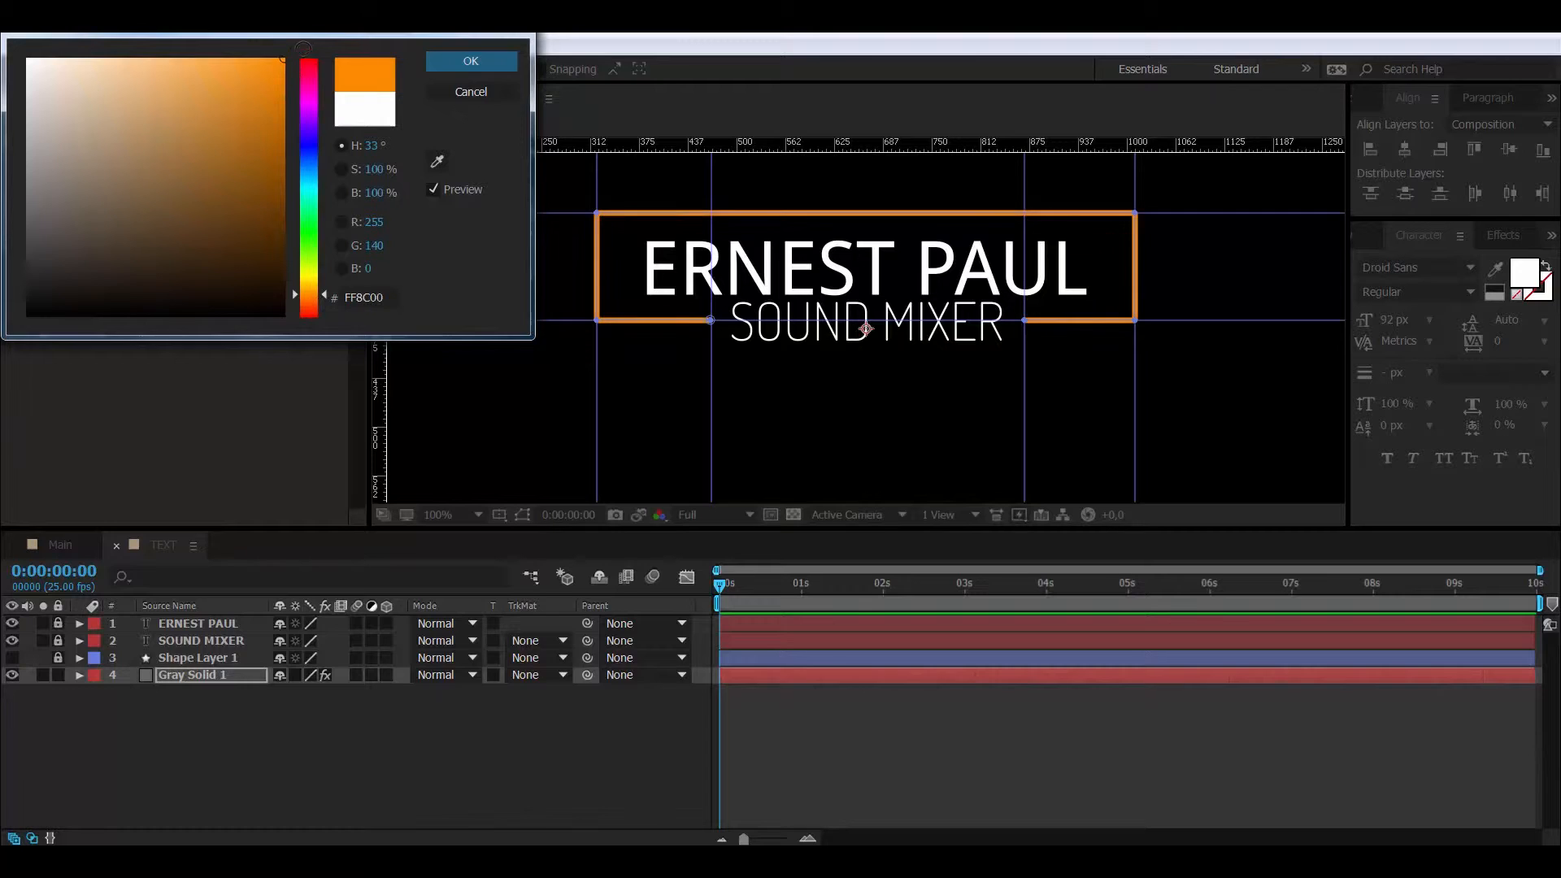
click(322, 291)
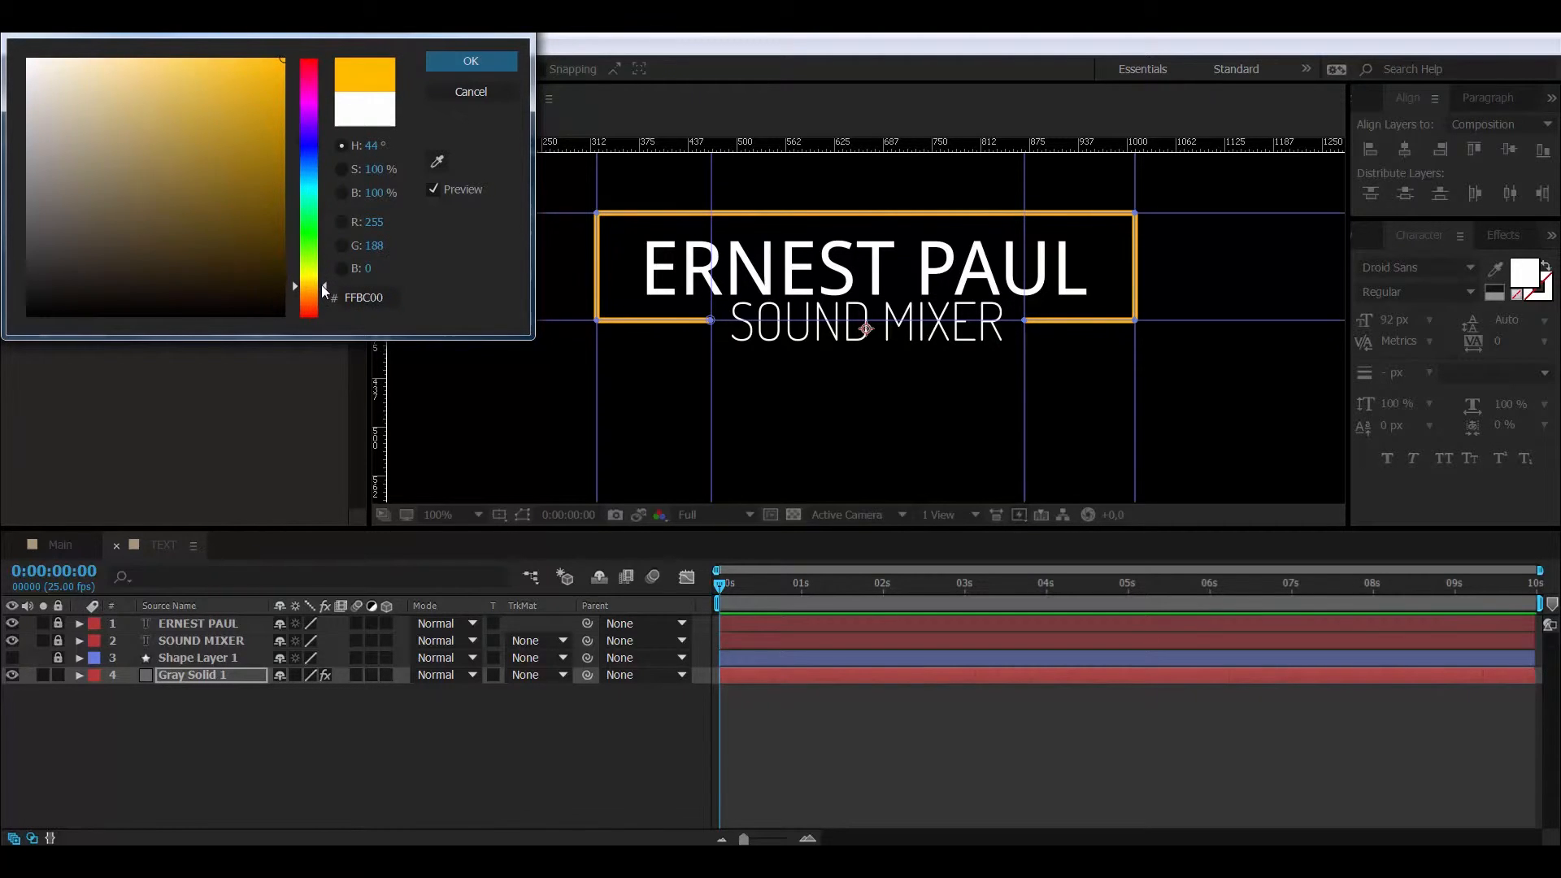
drag(323, 291, 318, 292)
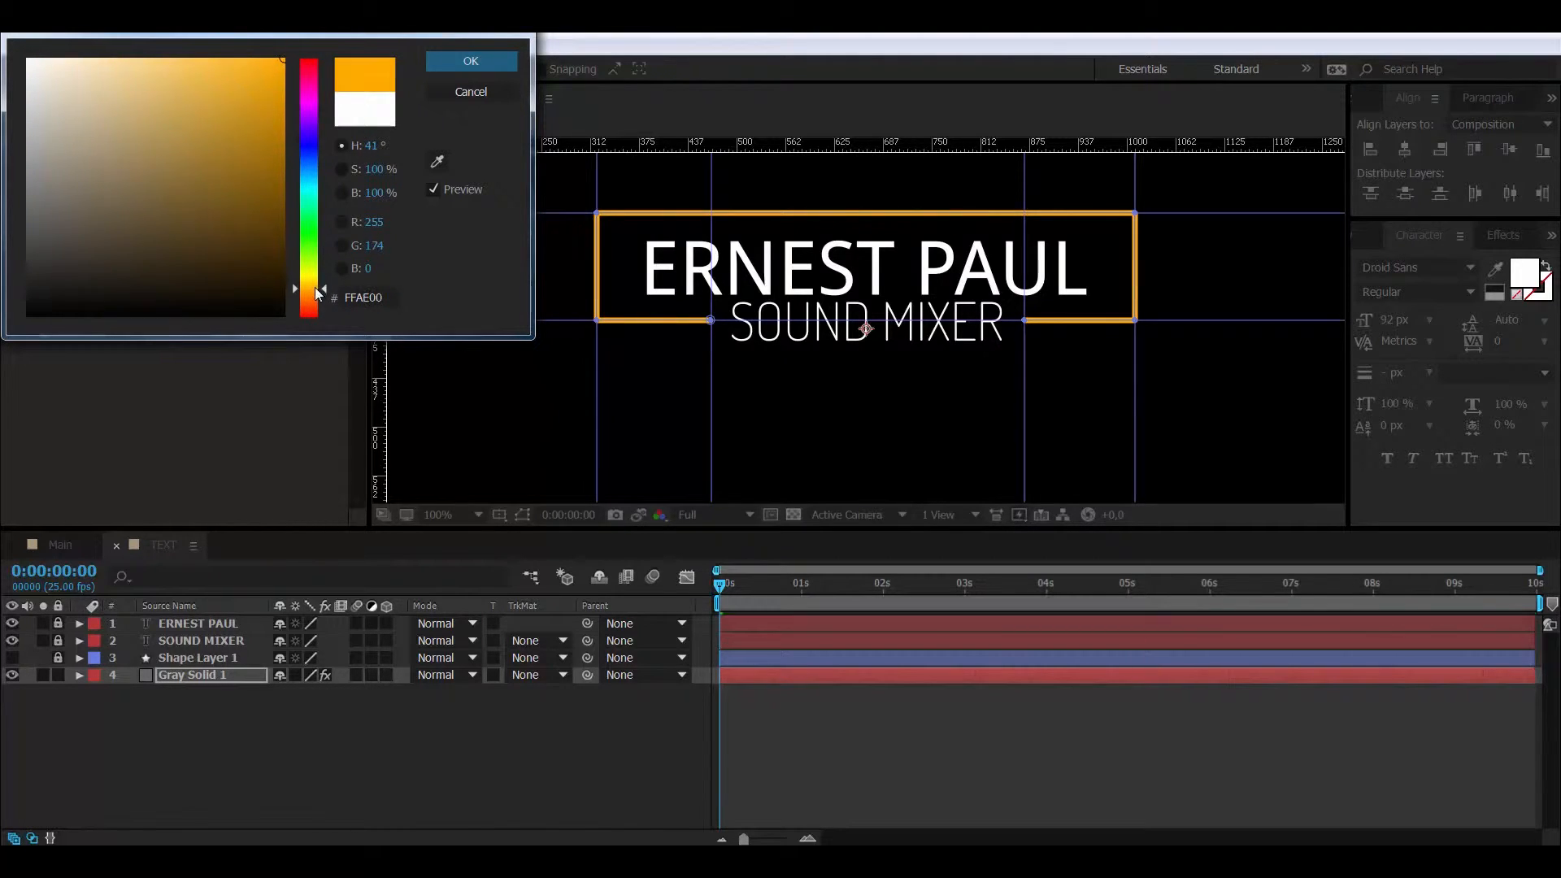
click(486, 63)
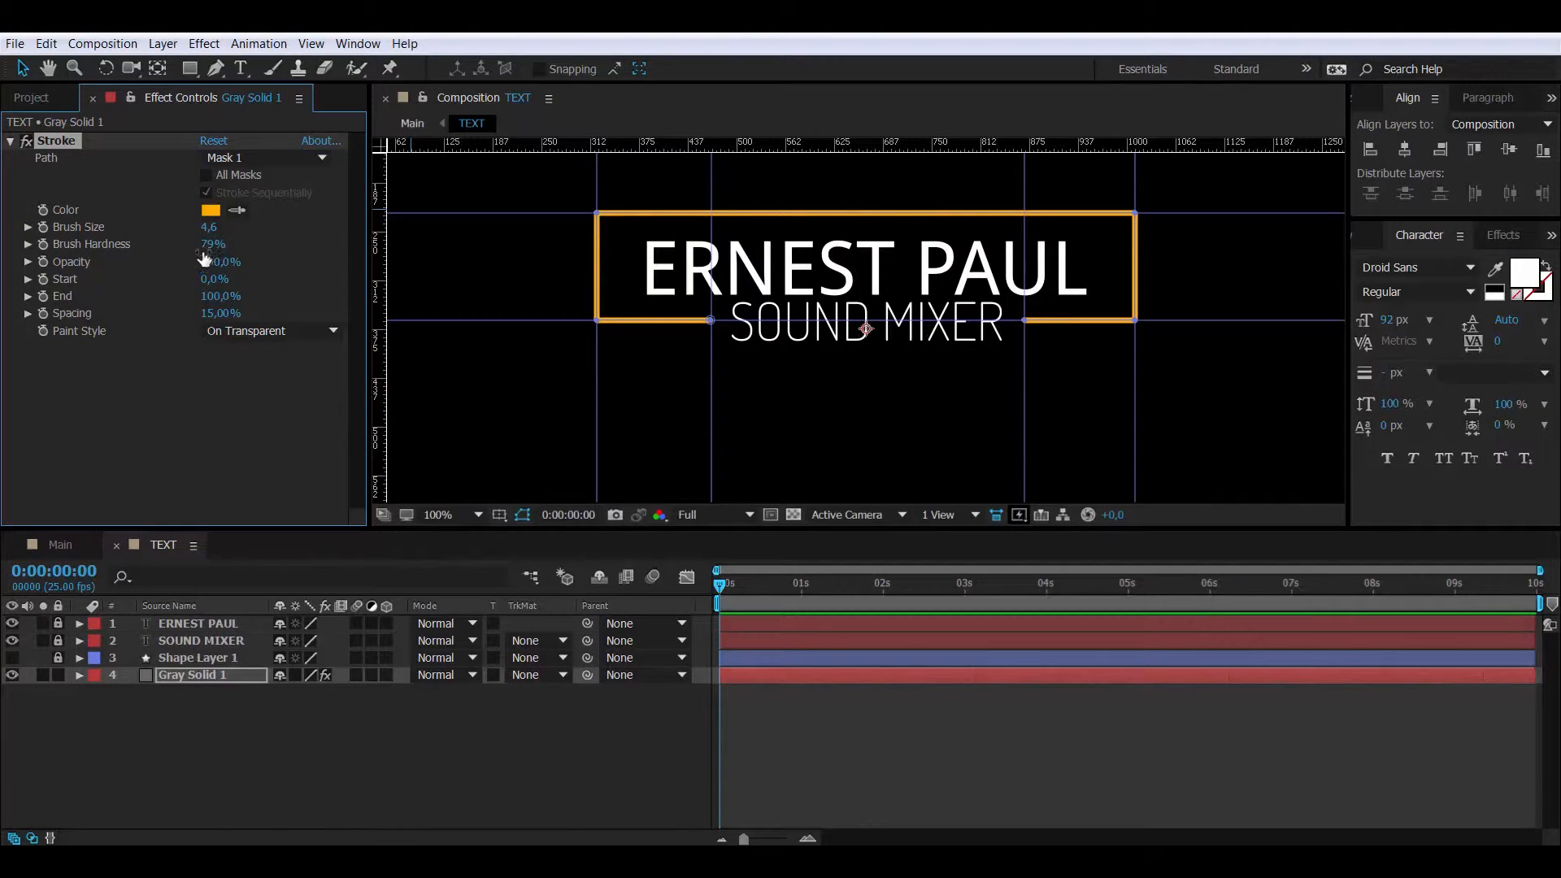
drag(213, 244, 507, 253)
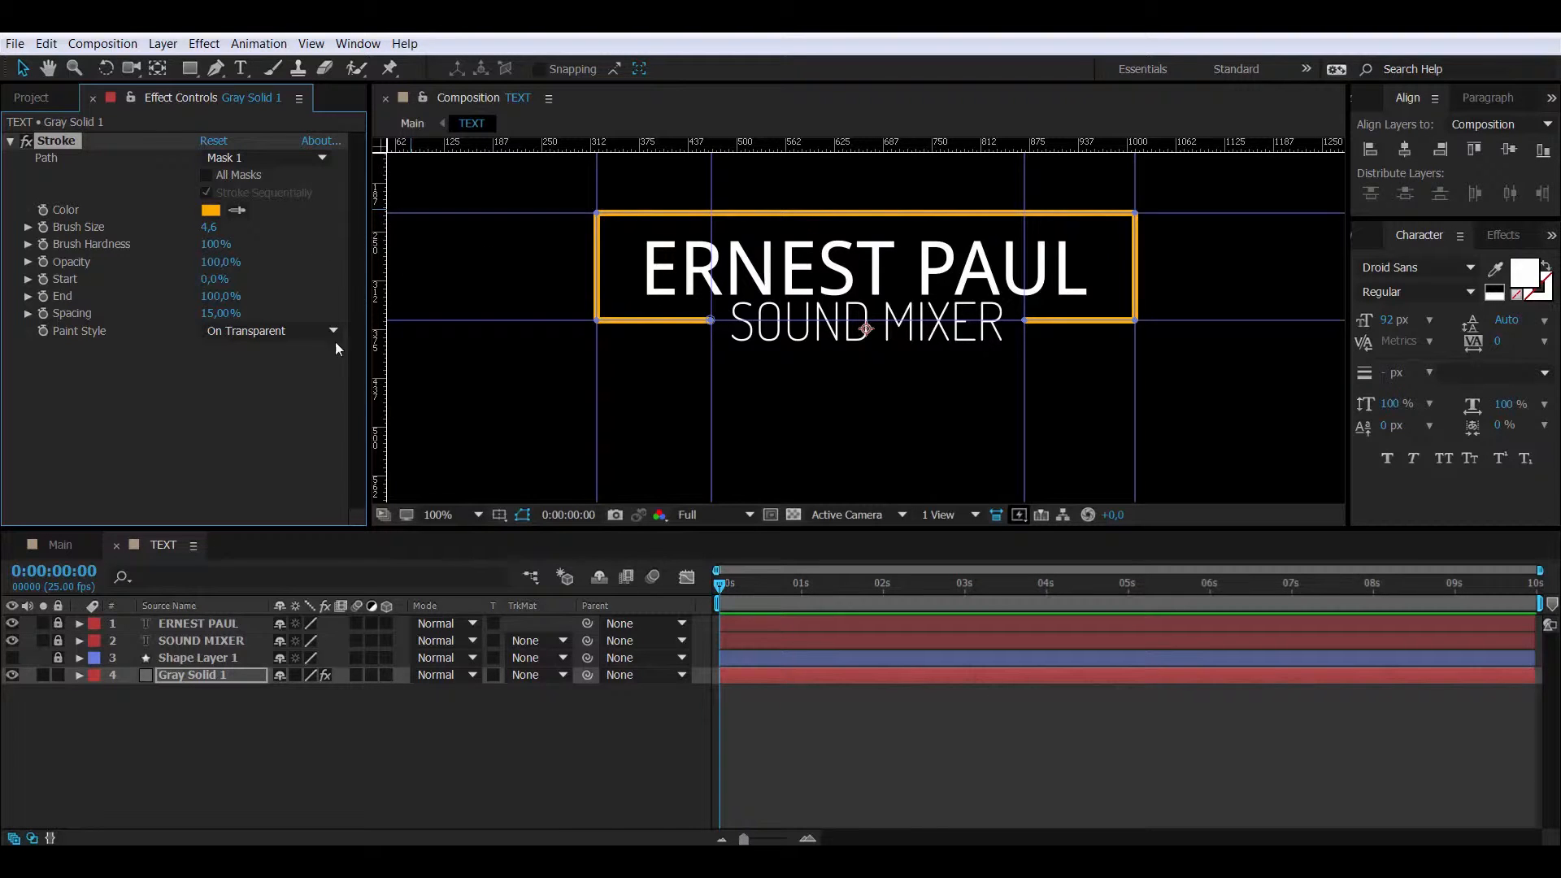
click(312, 43)
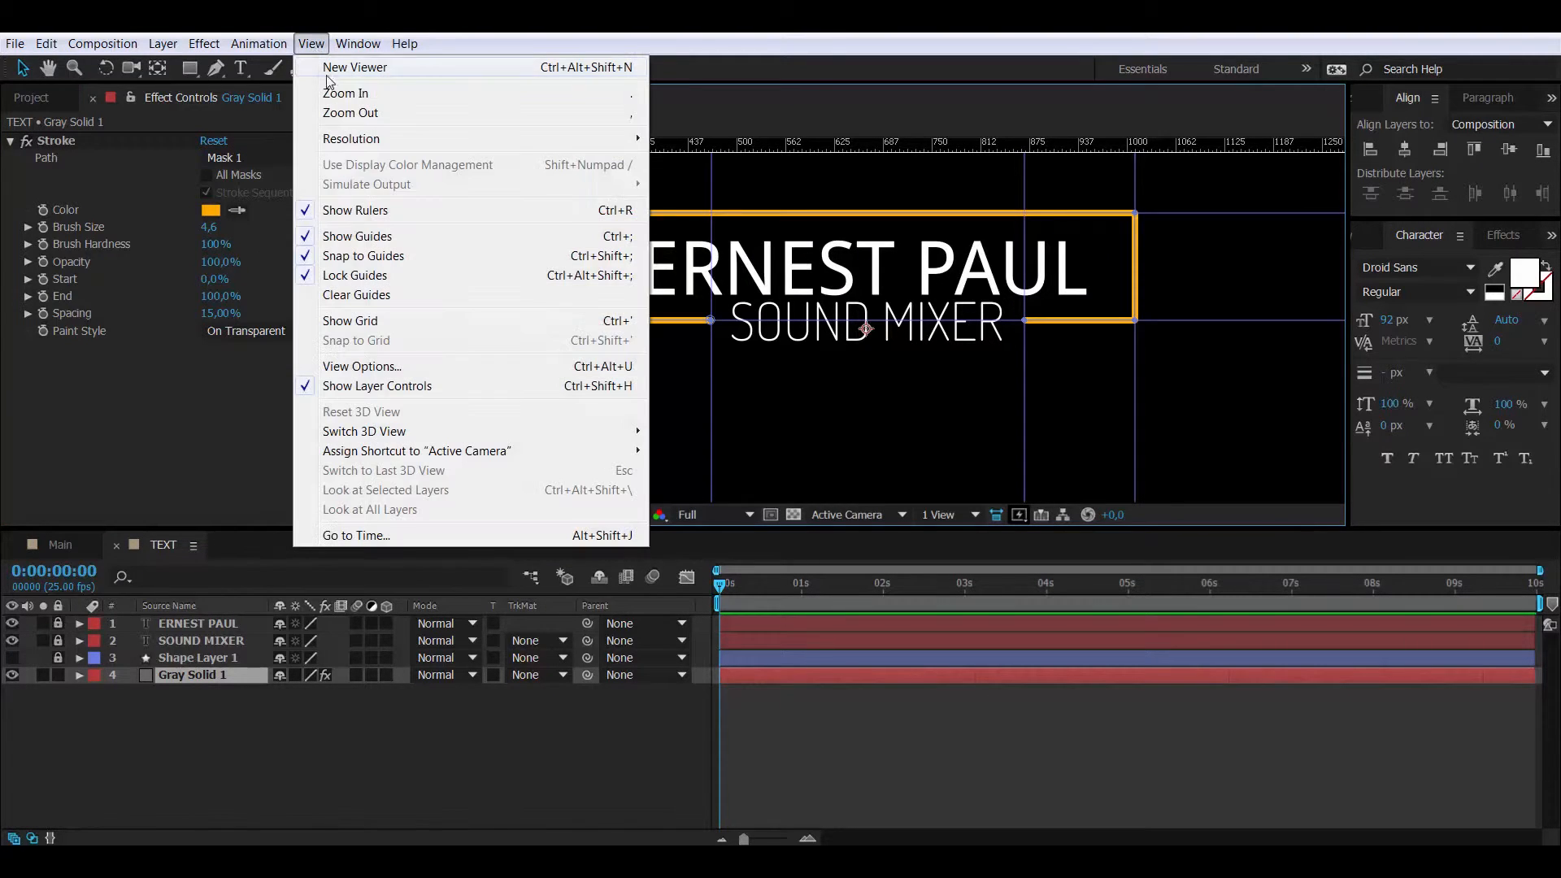
- Hide the guides and add a 100% stroke End keyframe at frame 15
click(309, 235)
click(213, 403)
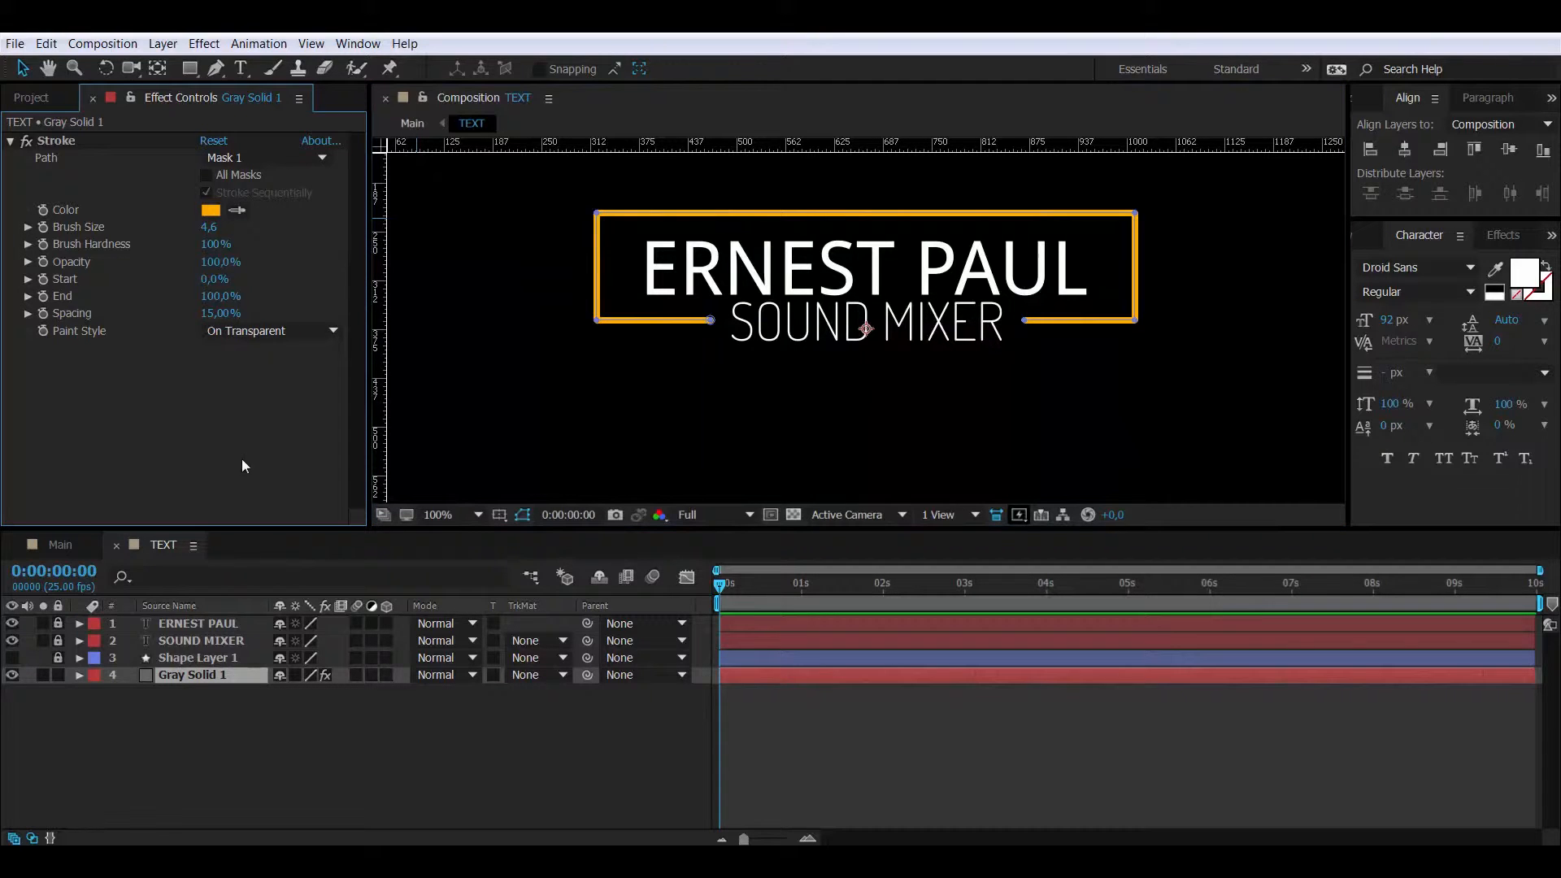
click(101, 571)
text(15)
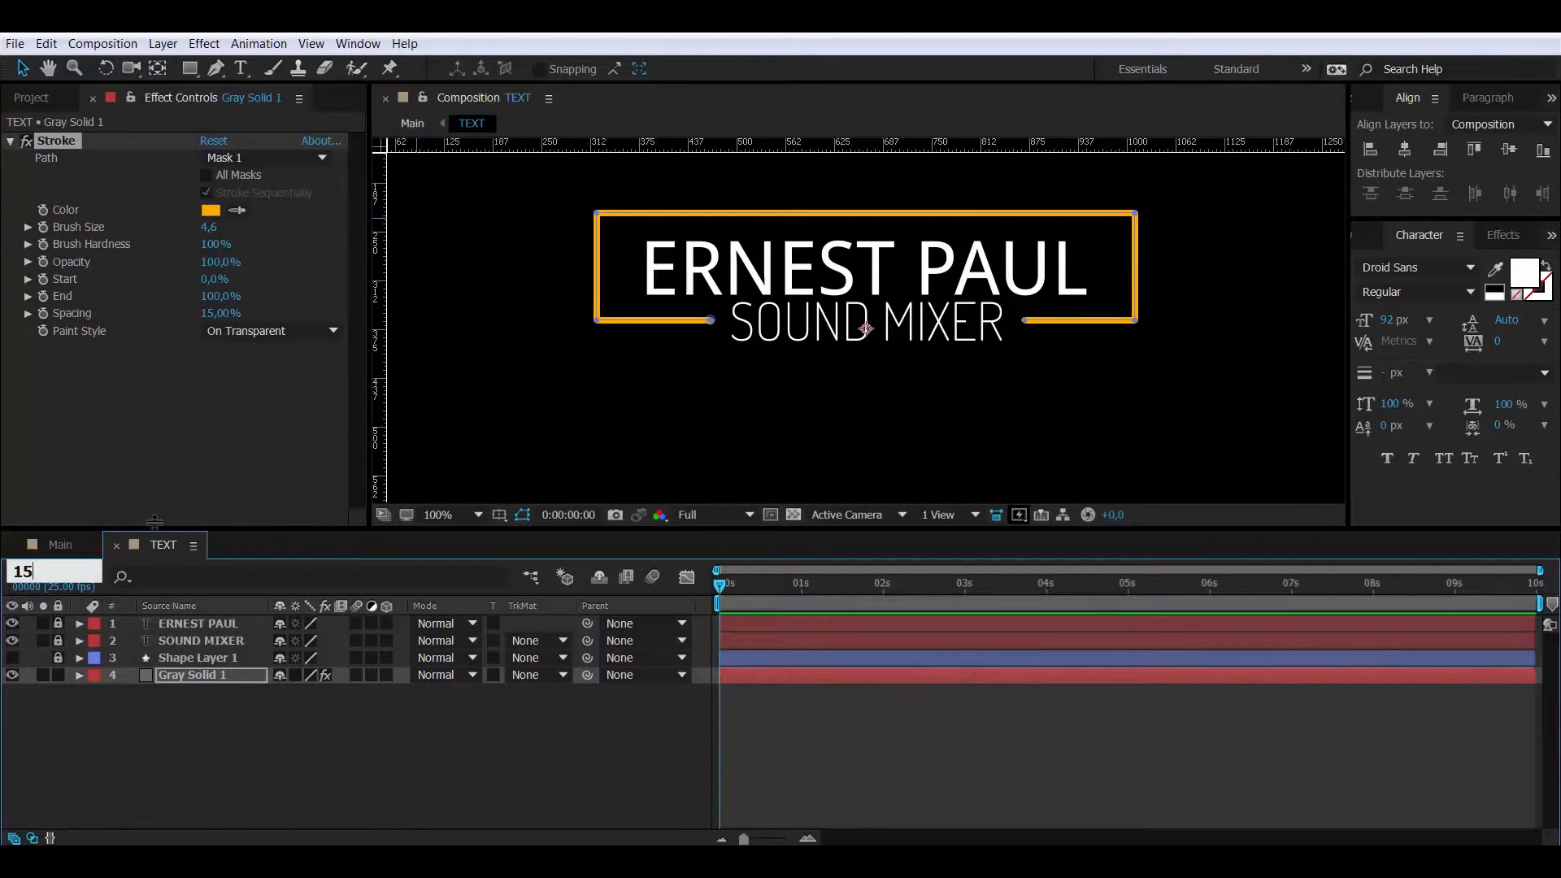
key(Return)
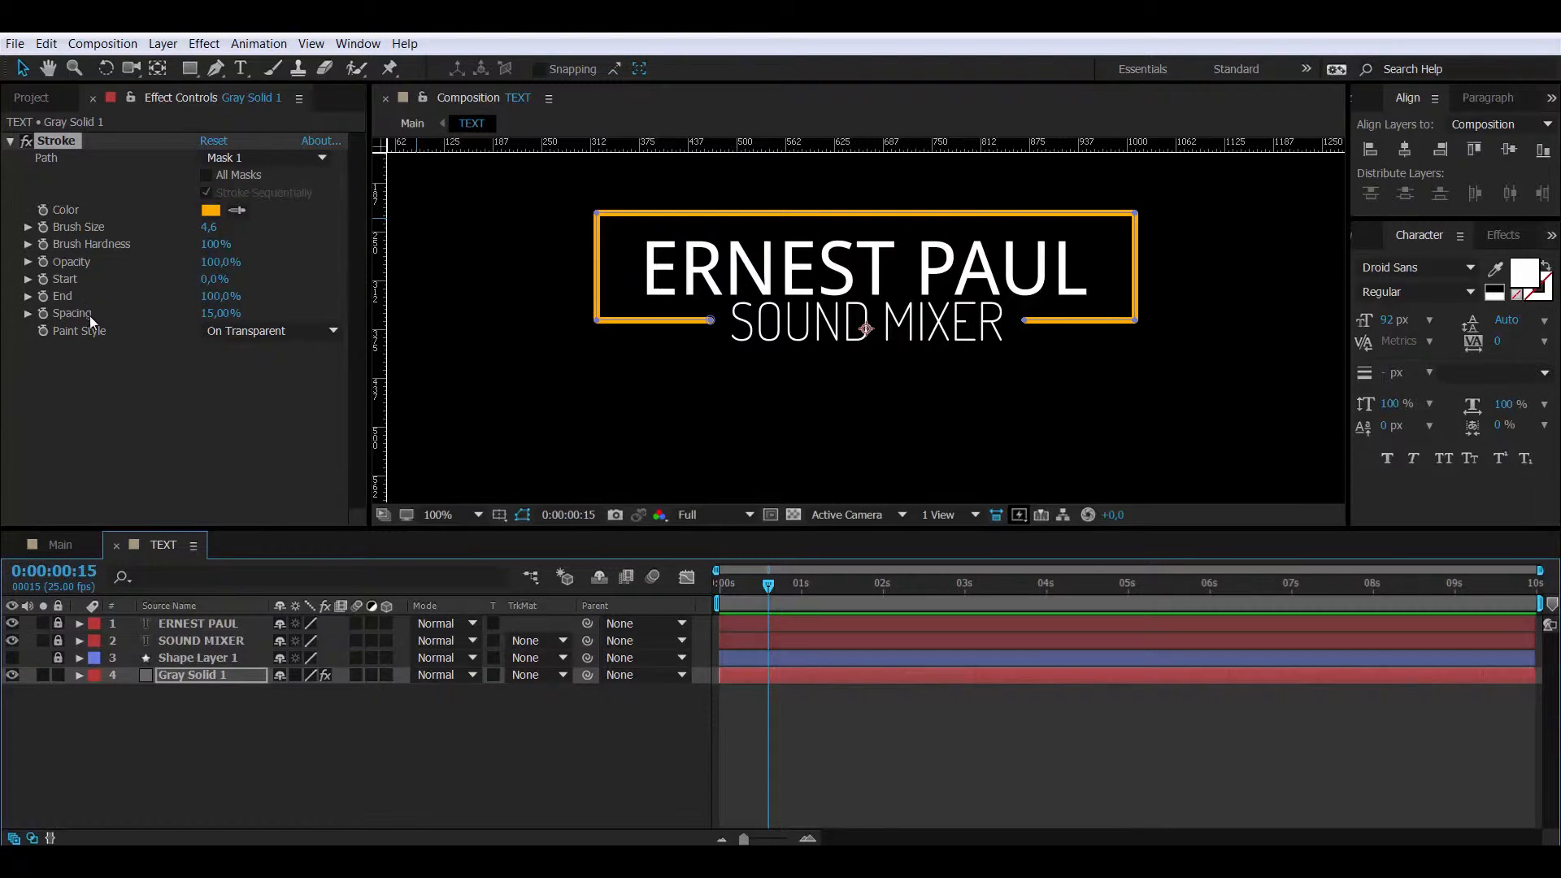
click(42, 297)
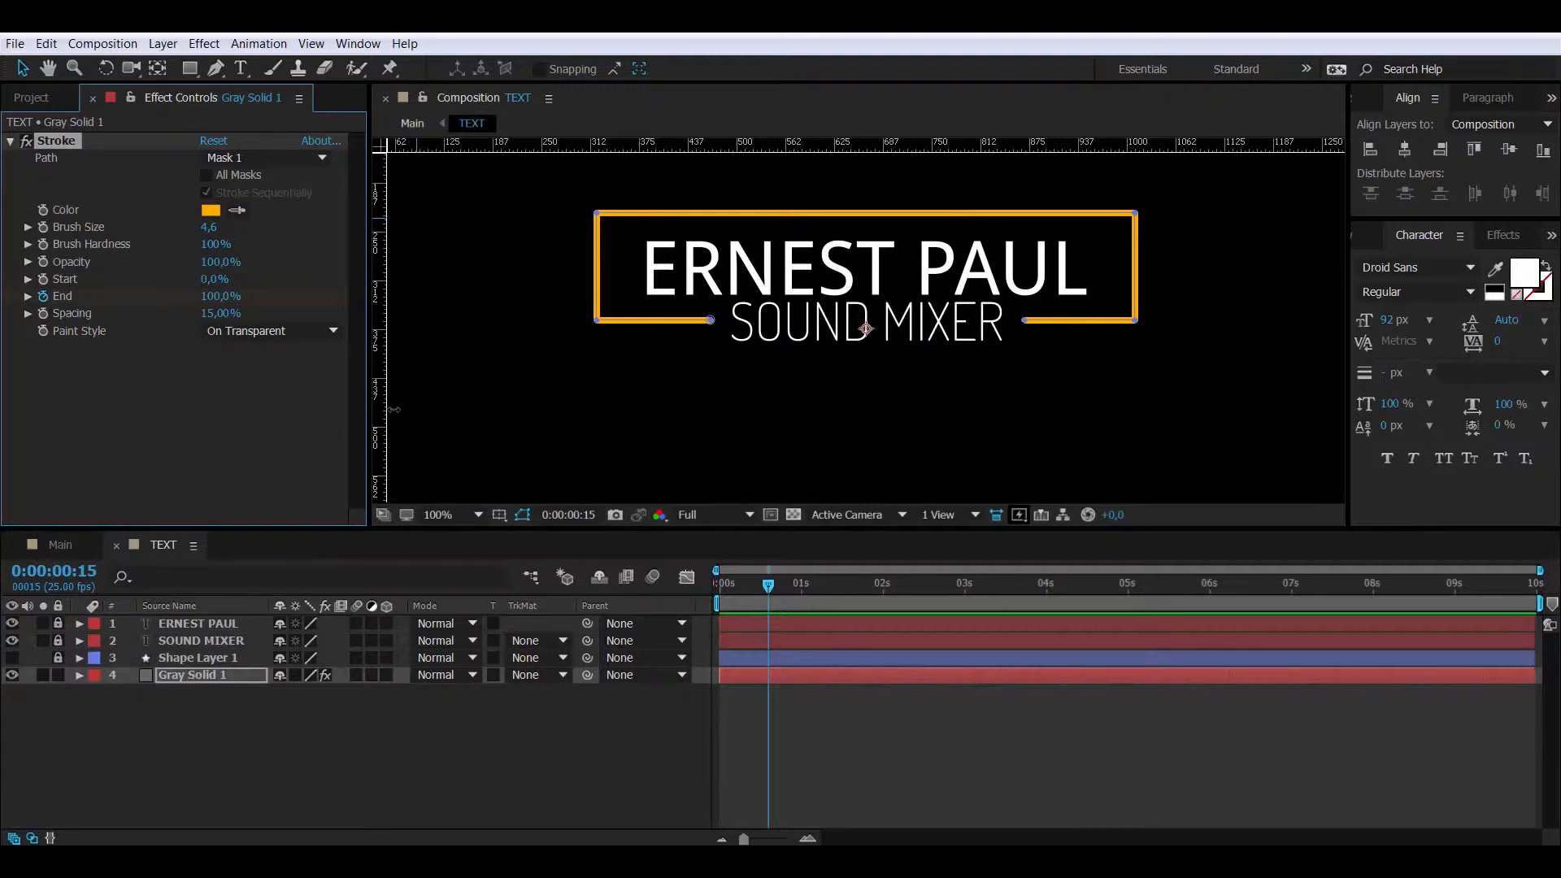
drag(758, 583, 688, 584)
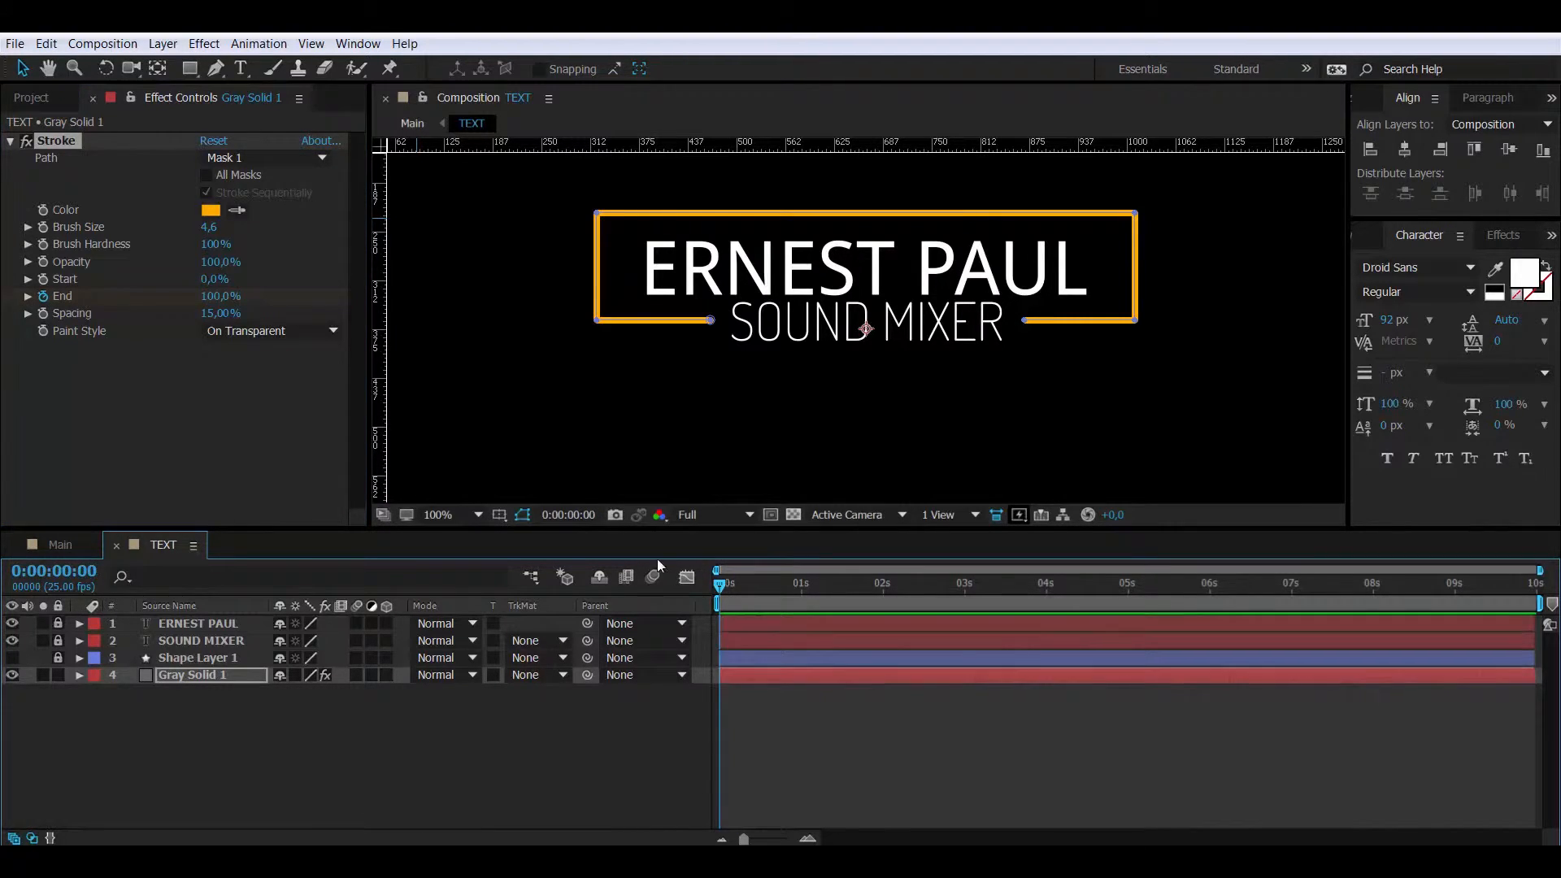
- Set stroke End to 0% at frame 0 so the outline draws on over 15 frames
drag(222, 299, 78, 299)
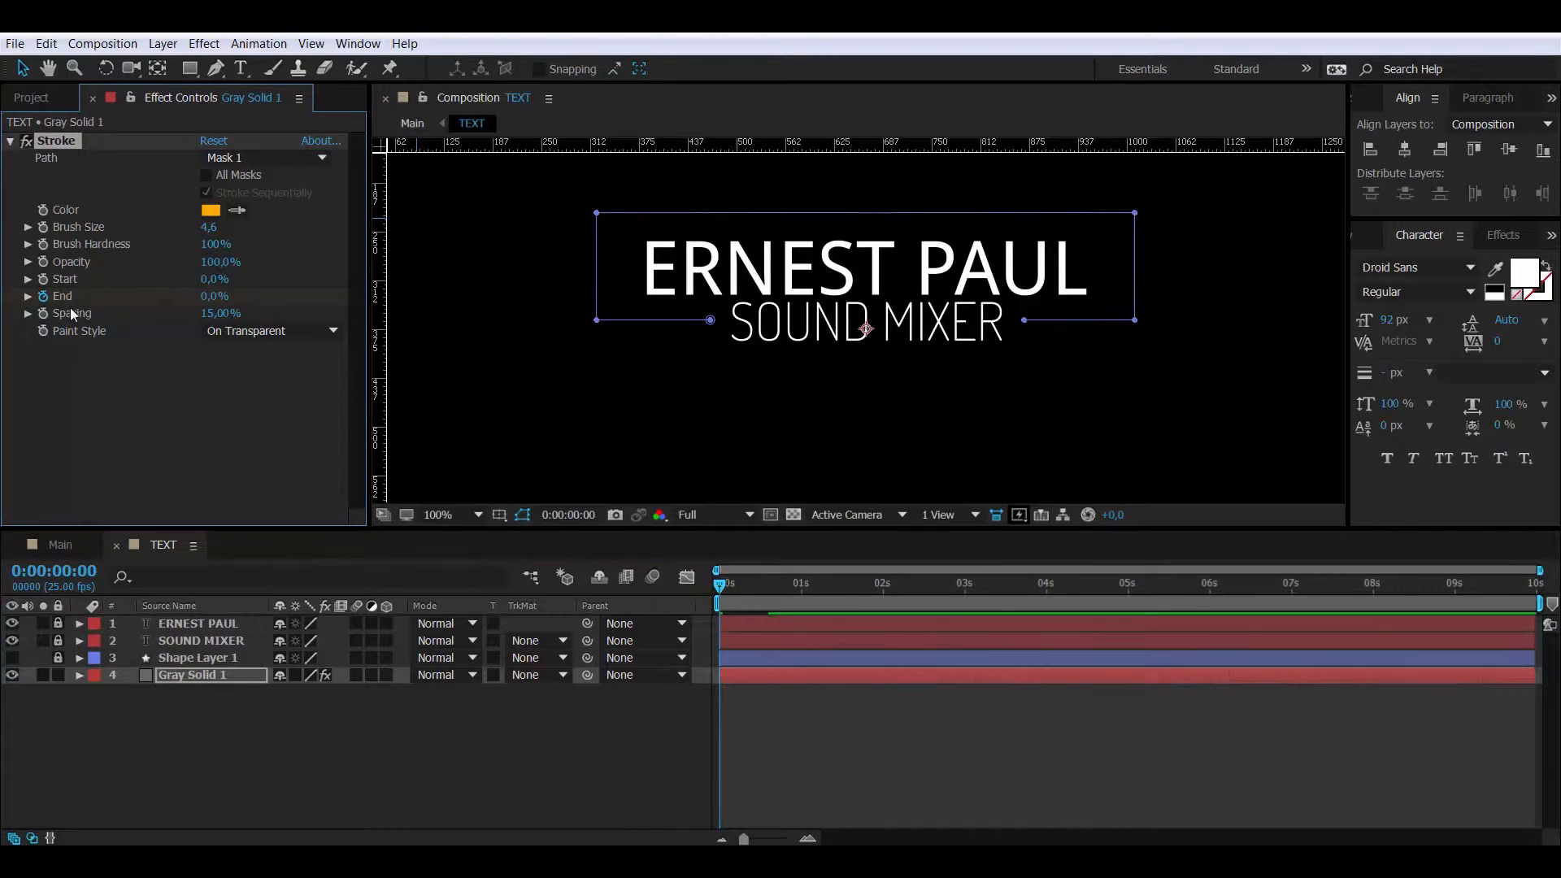
click(205, 675)
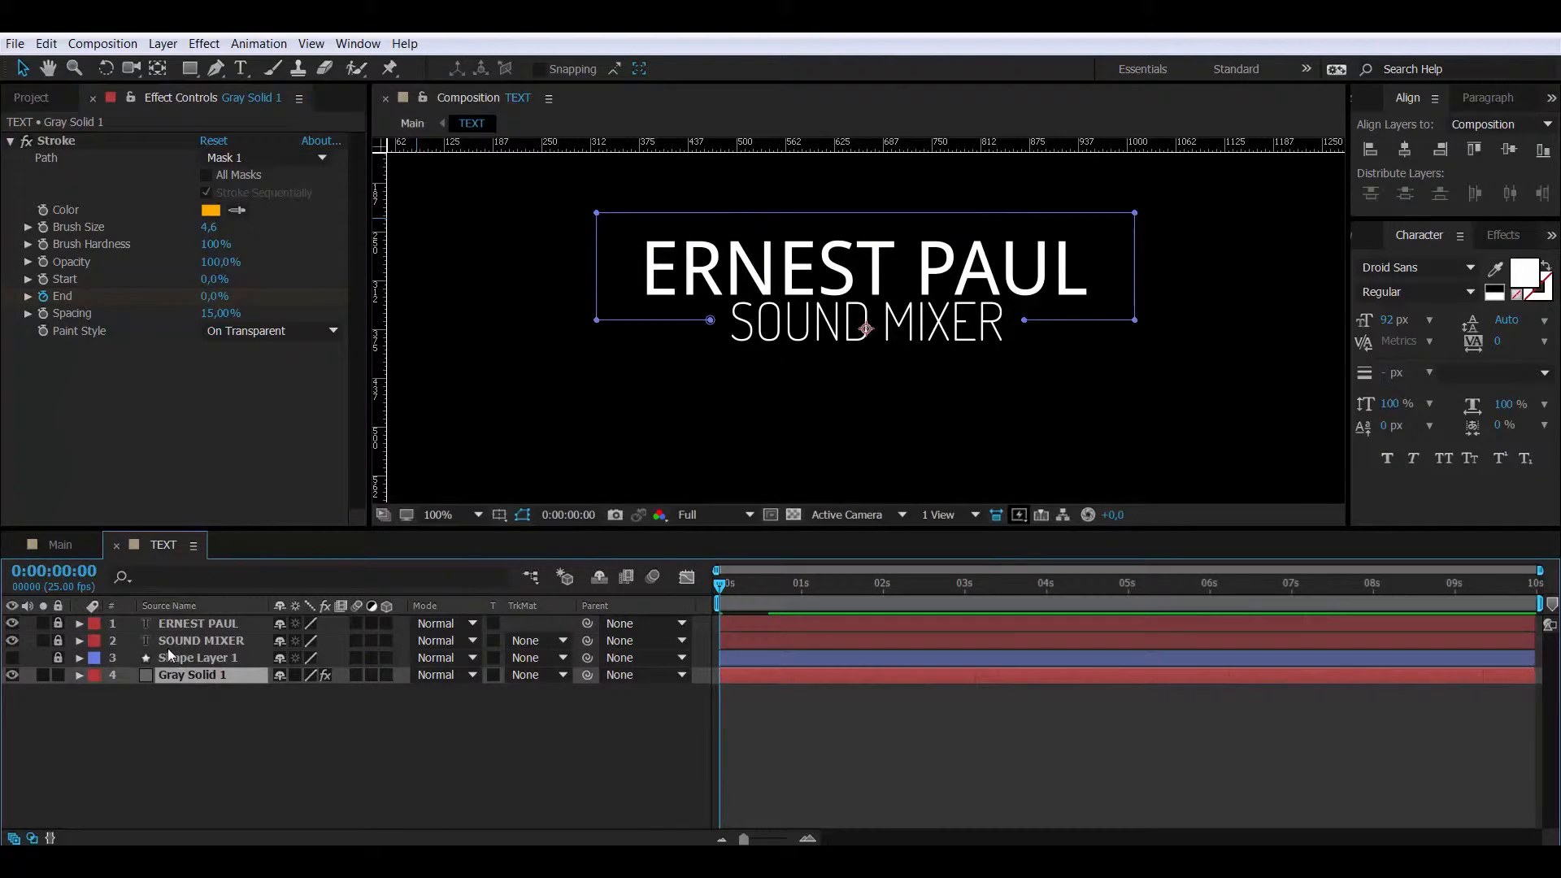
key(u)
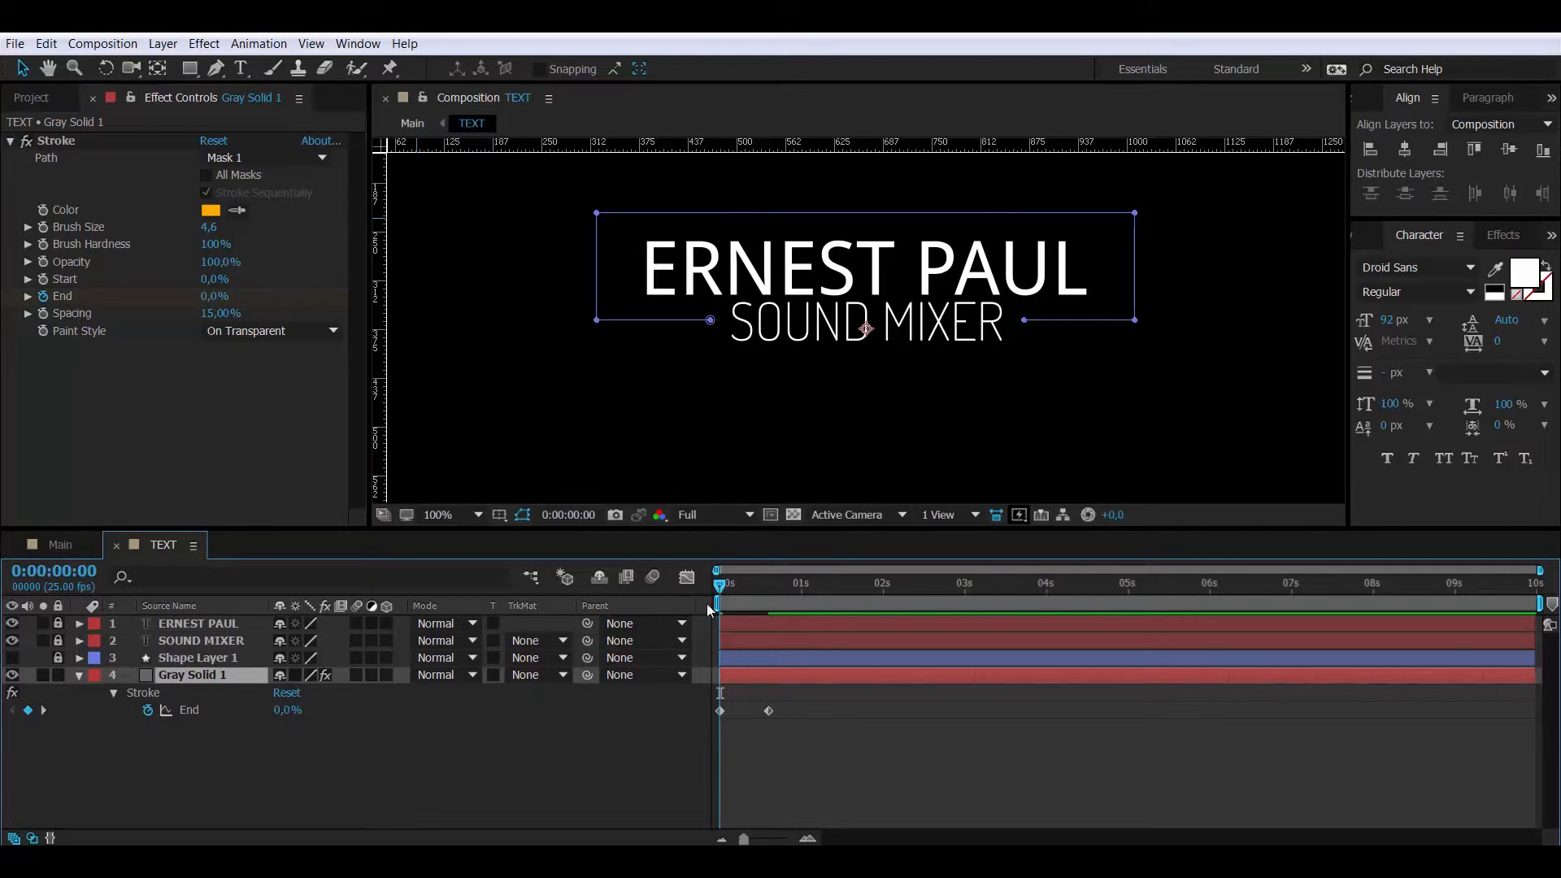
mouse_move(721, 584)
mouse_down()
mouse_move(800, 586)
mouse_move(717, 585)
mouse_up()
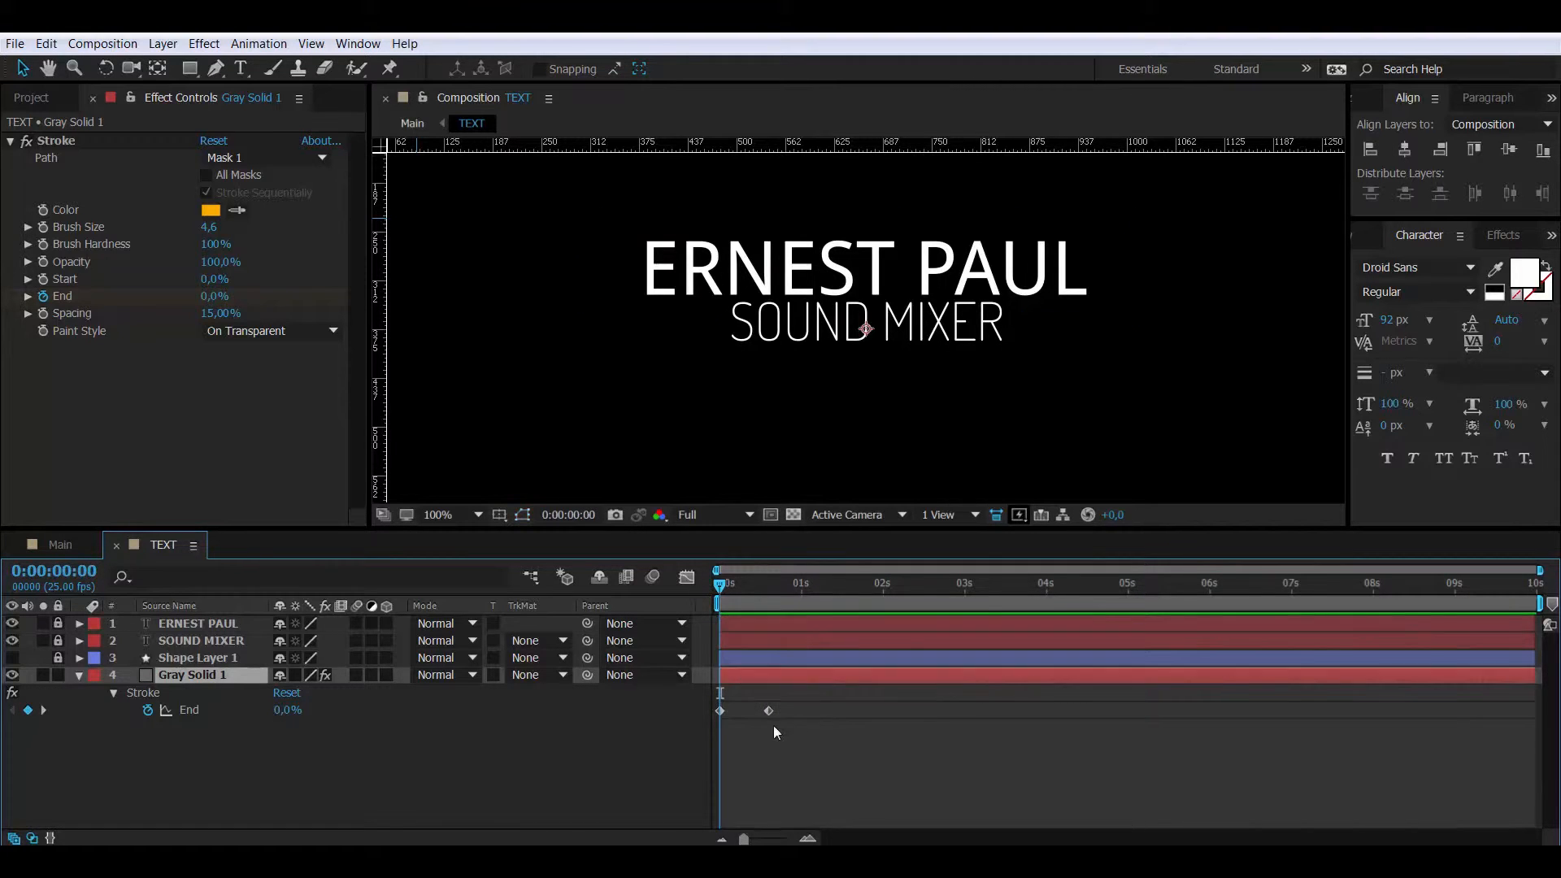
- Copy the two End keyframes and paste them at 0:00:03:00
click(660, 710)
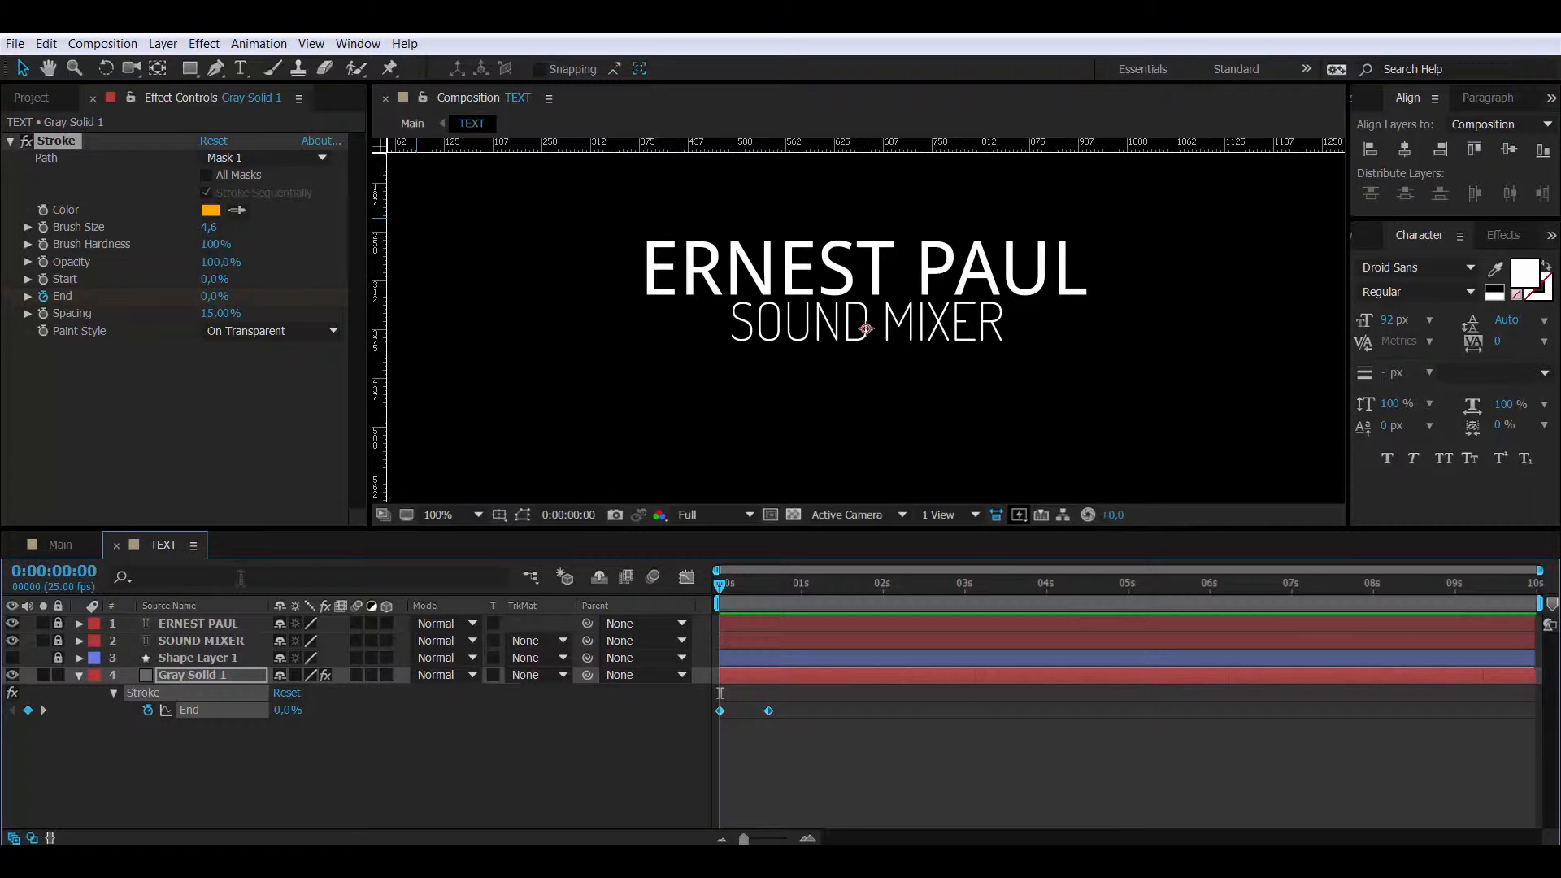
click(66, 587)
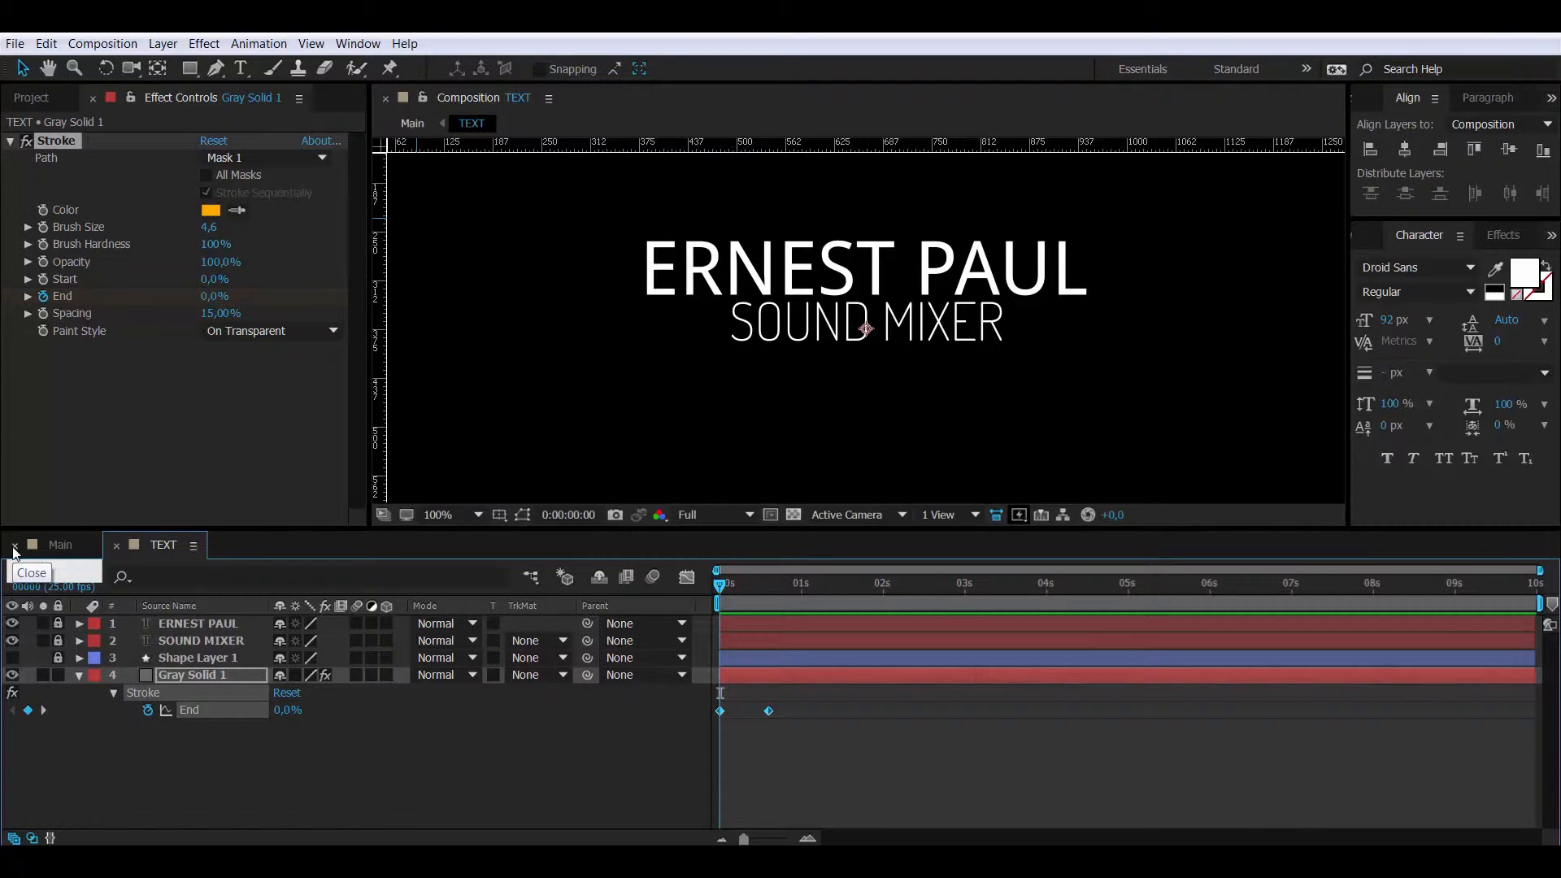
text(300)
key(Return)
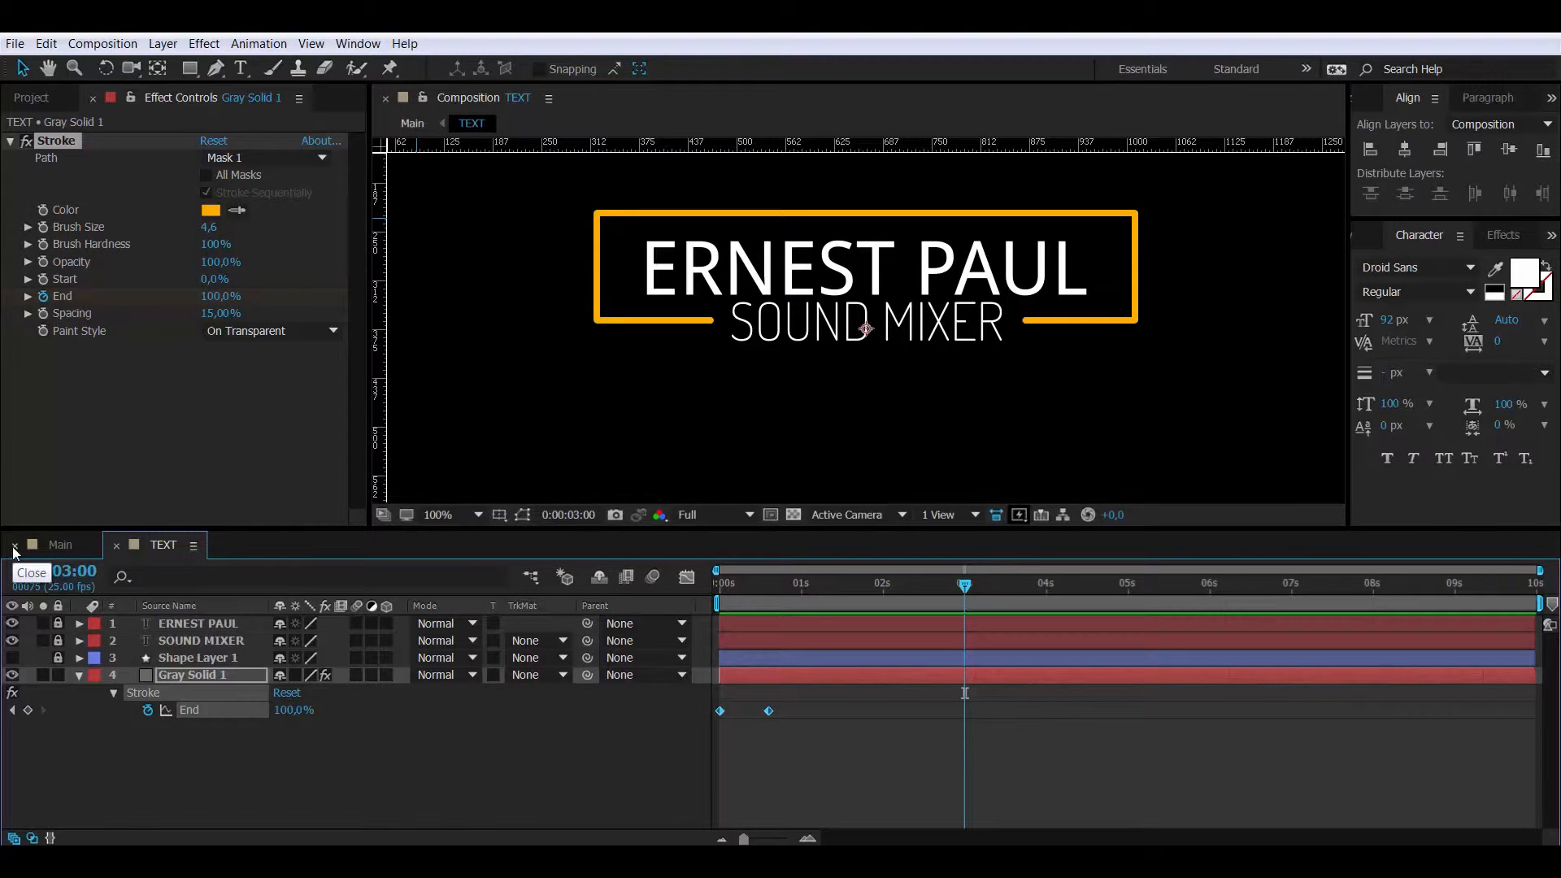
key(ctrl+v)
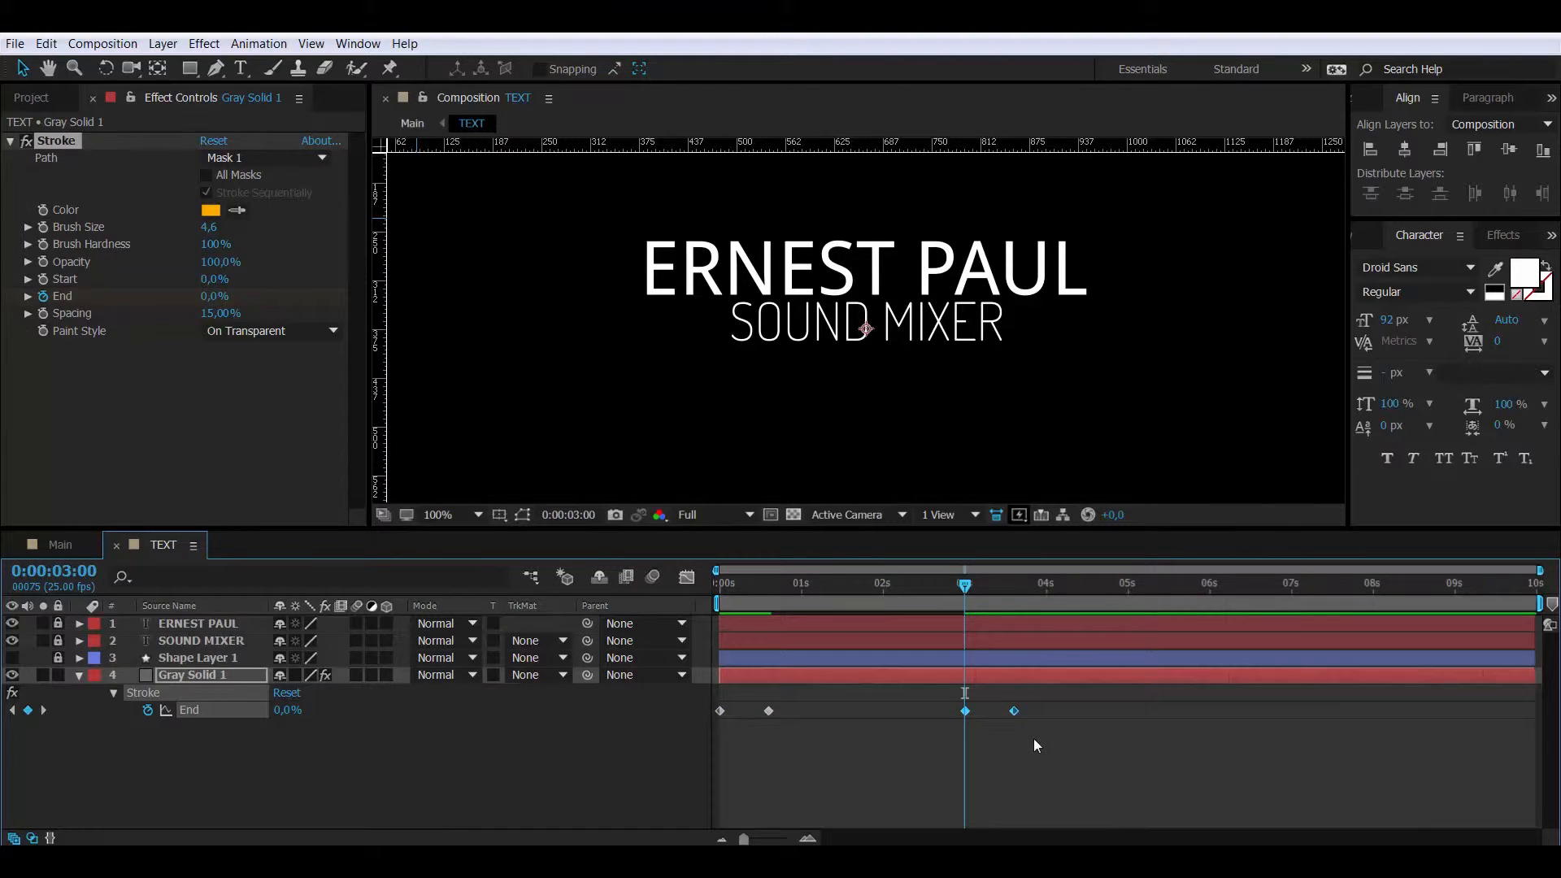
drag(1034, 739, 959, 701)
- Time-reverse the End keyframe pair at the 3-second mark
right_click(1015, 709)
mouse_move(1093, 698)
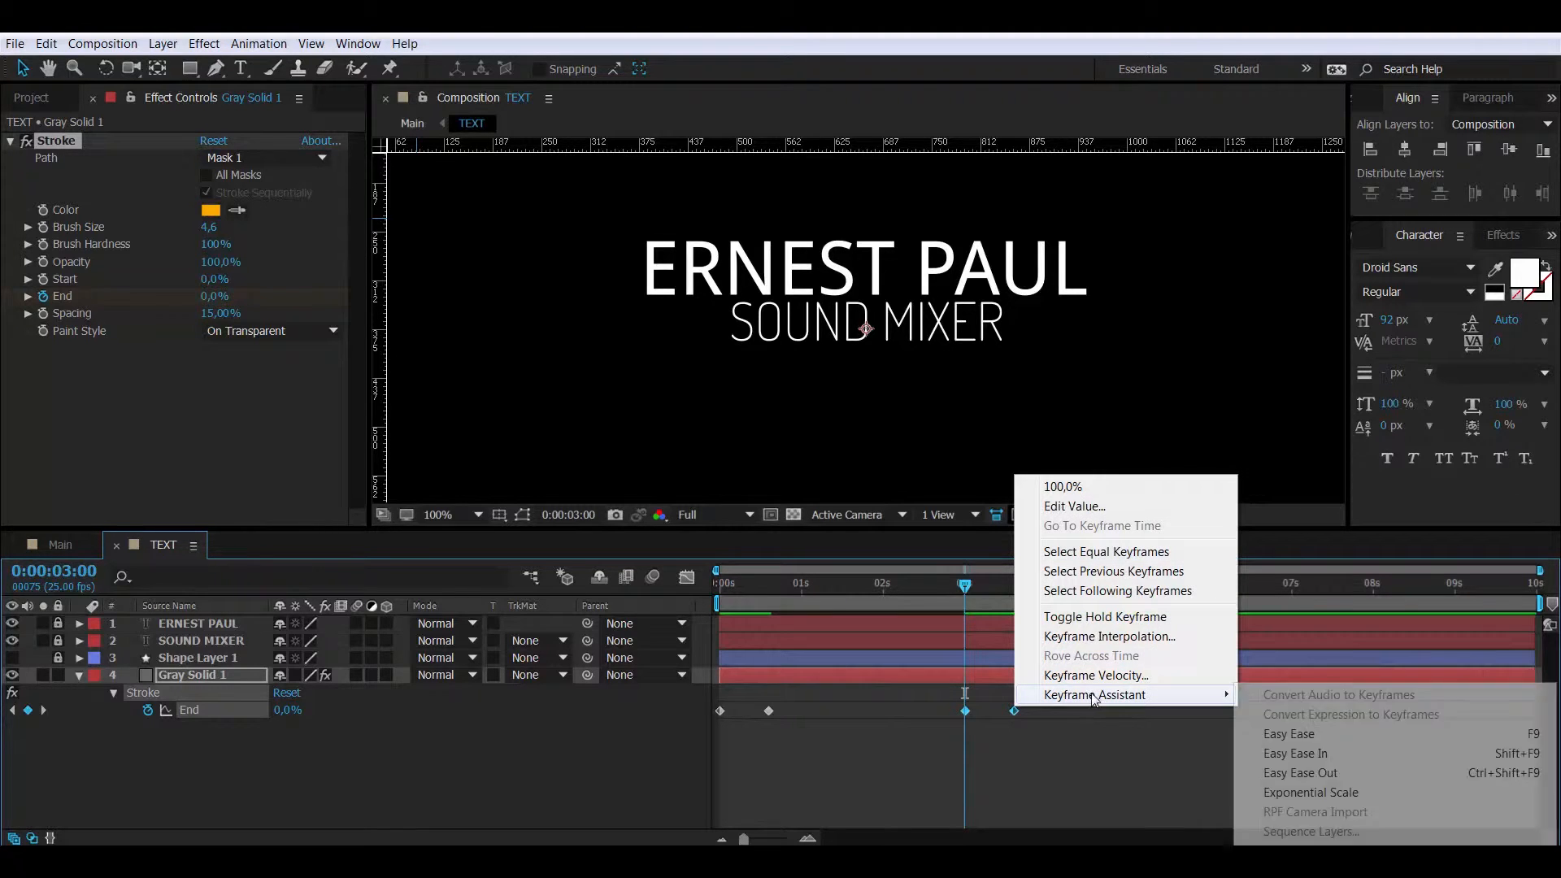
click(1333, 850)
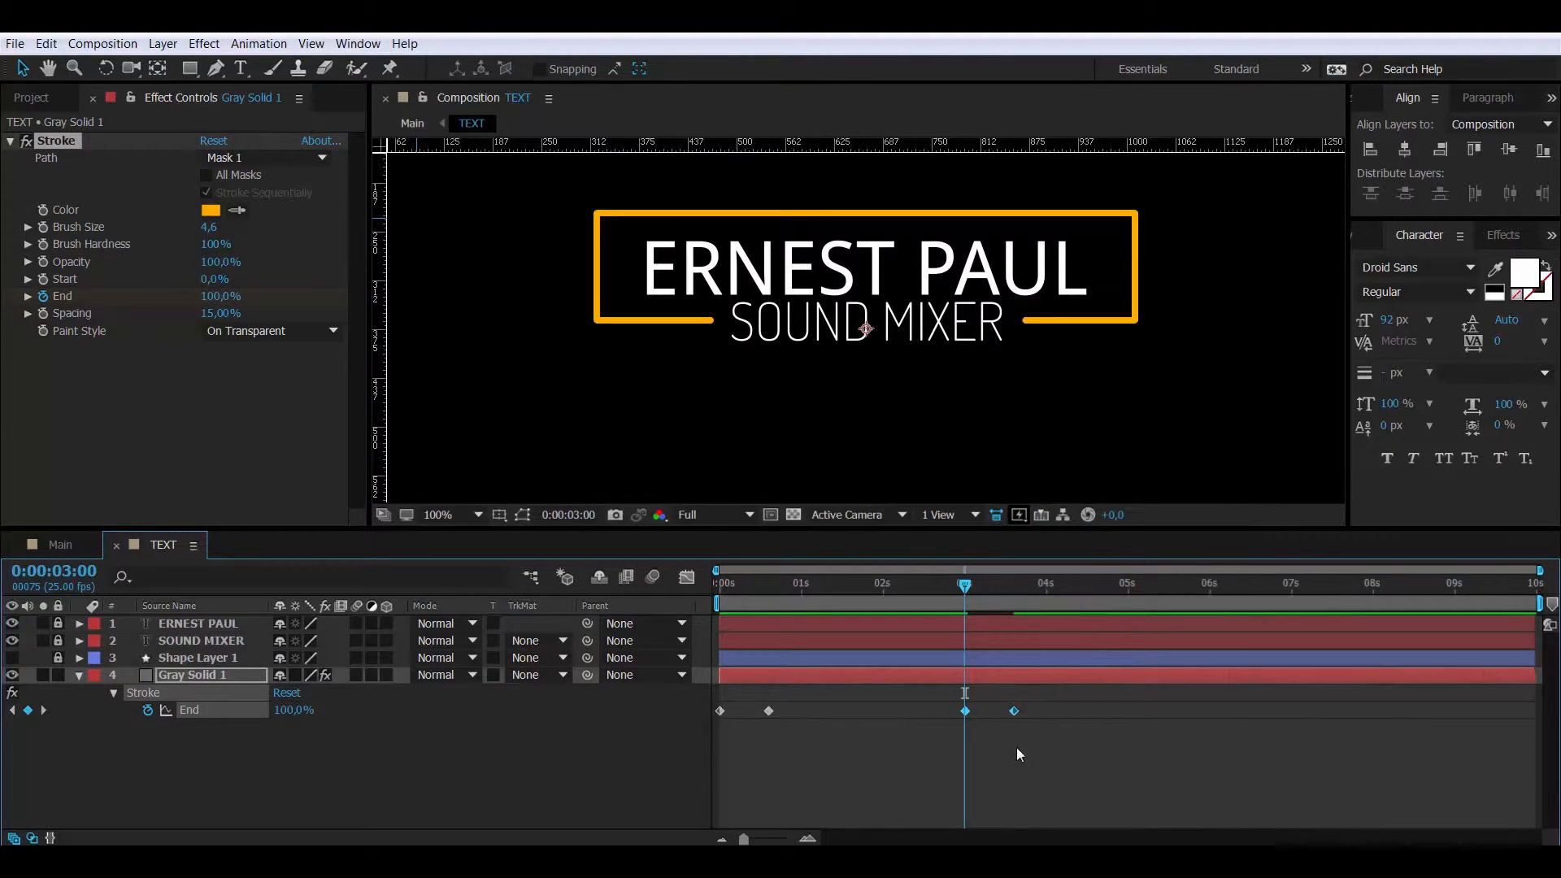
- Apply Easy Ease to all four stroke End keyframes
drag(1050, 737, 718, 701)
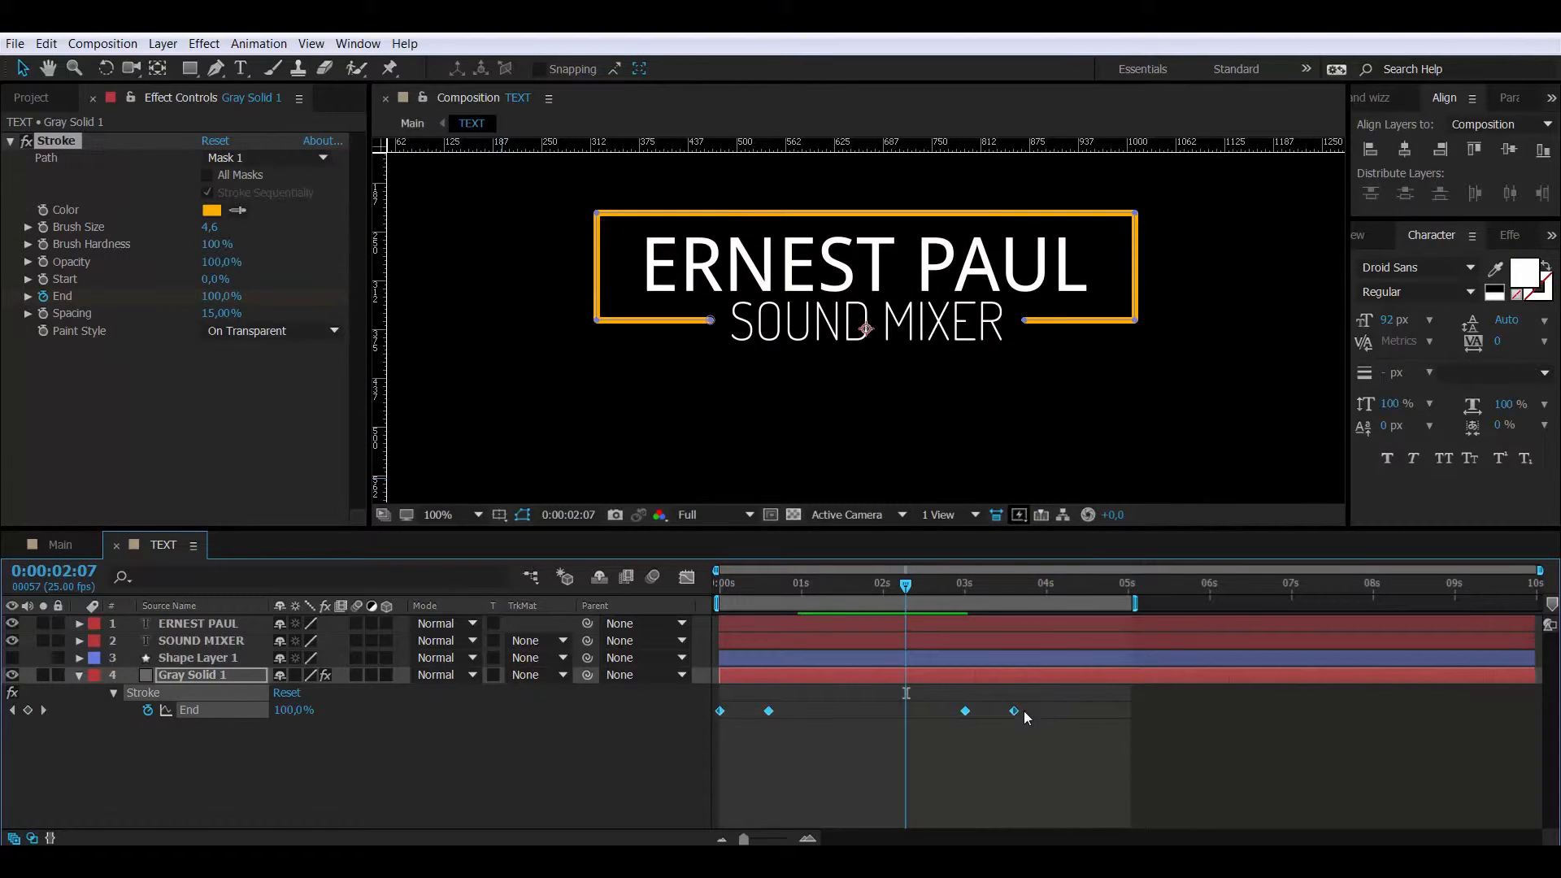
right_click(1018, 713)
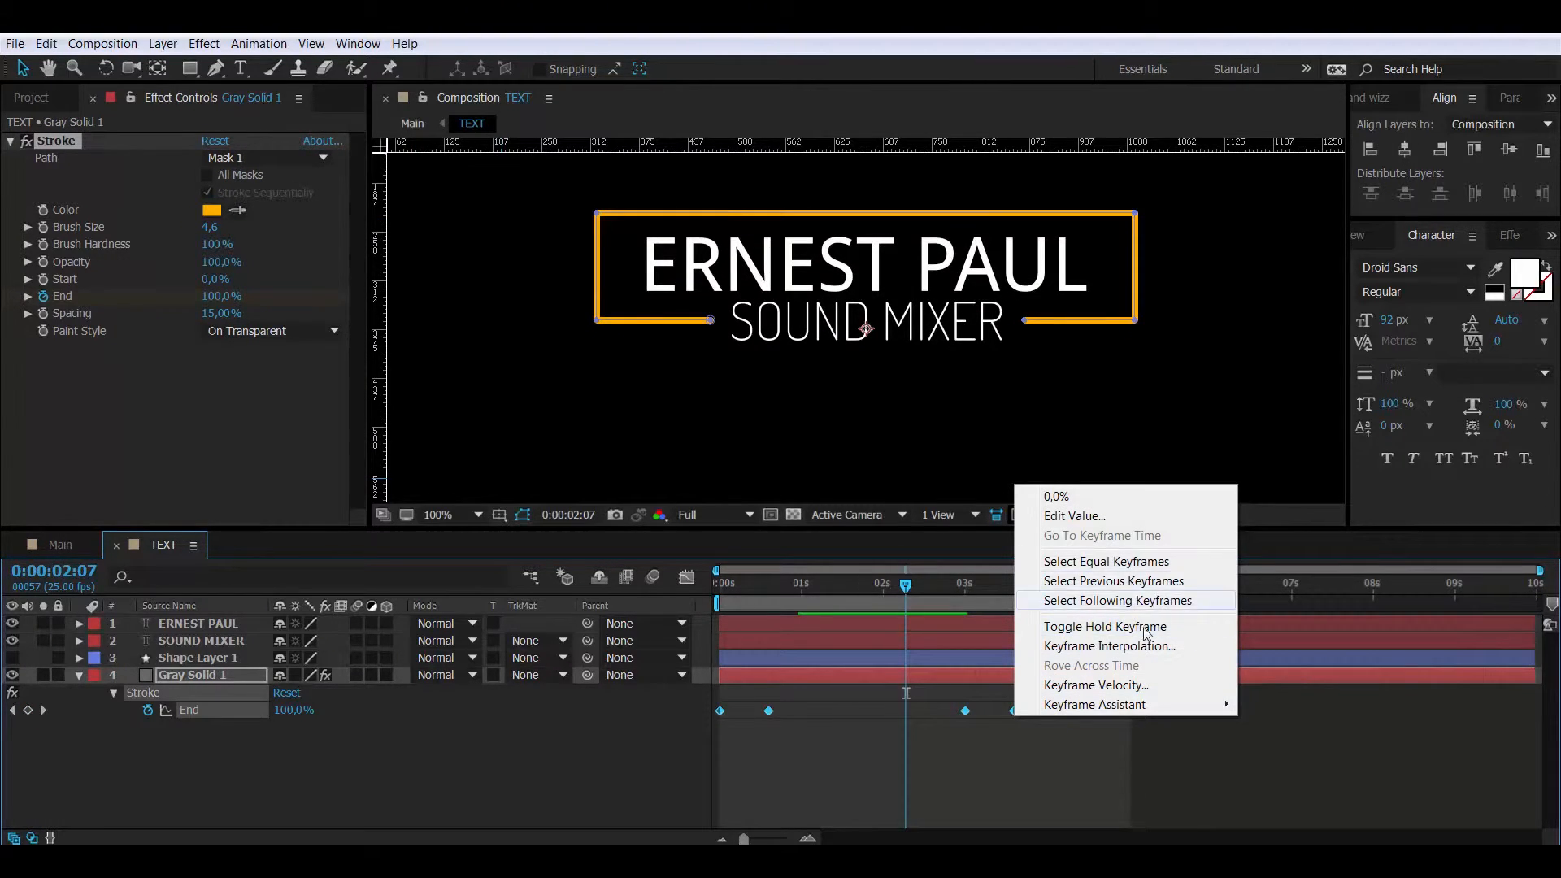
mouse_move(1151, 710)
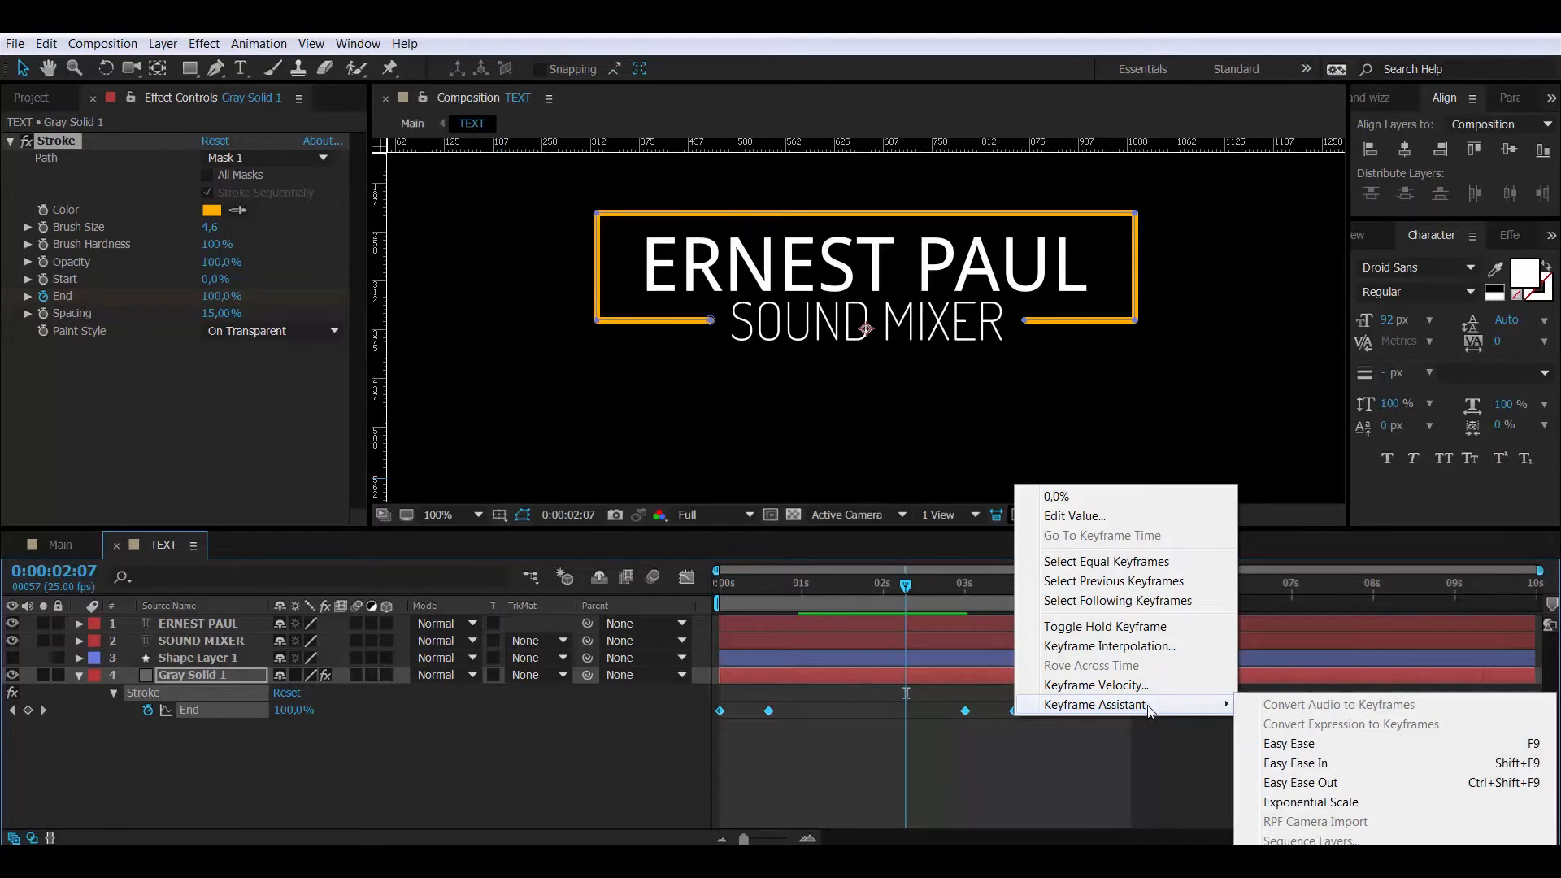
click(1293, 745)
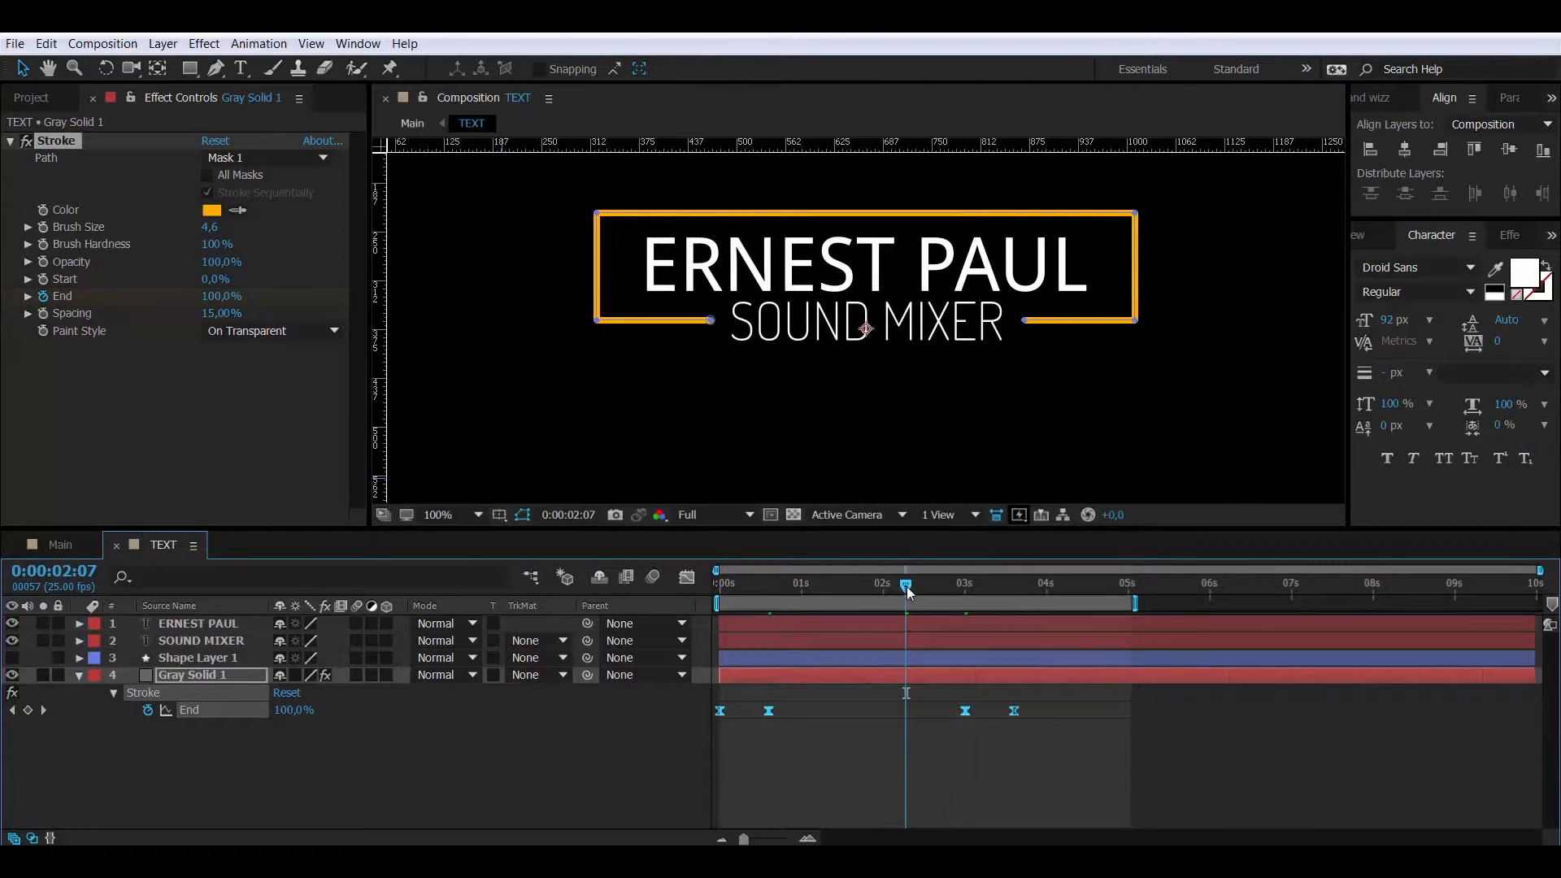
mouse_move(905, 587)
mouse_down()
mouse_move(988, 592)
mouse_move(696, 585)
mouse_move(1045, 593)
mouse_move(741, 587)
mouse_up()
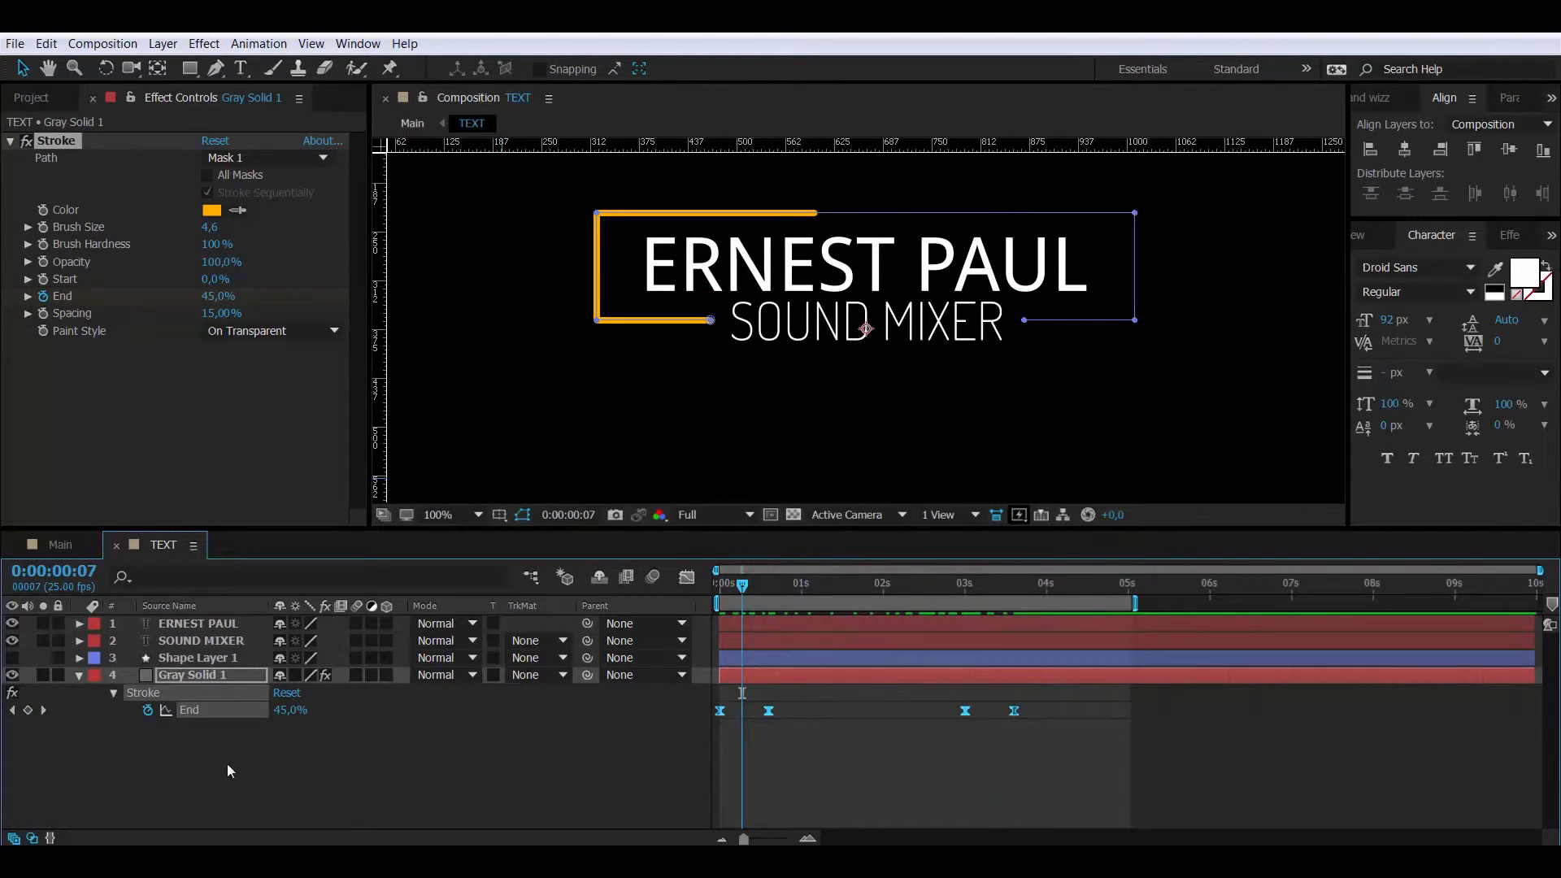
click(228, 765)
right_click(207, 623)
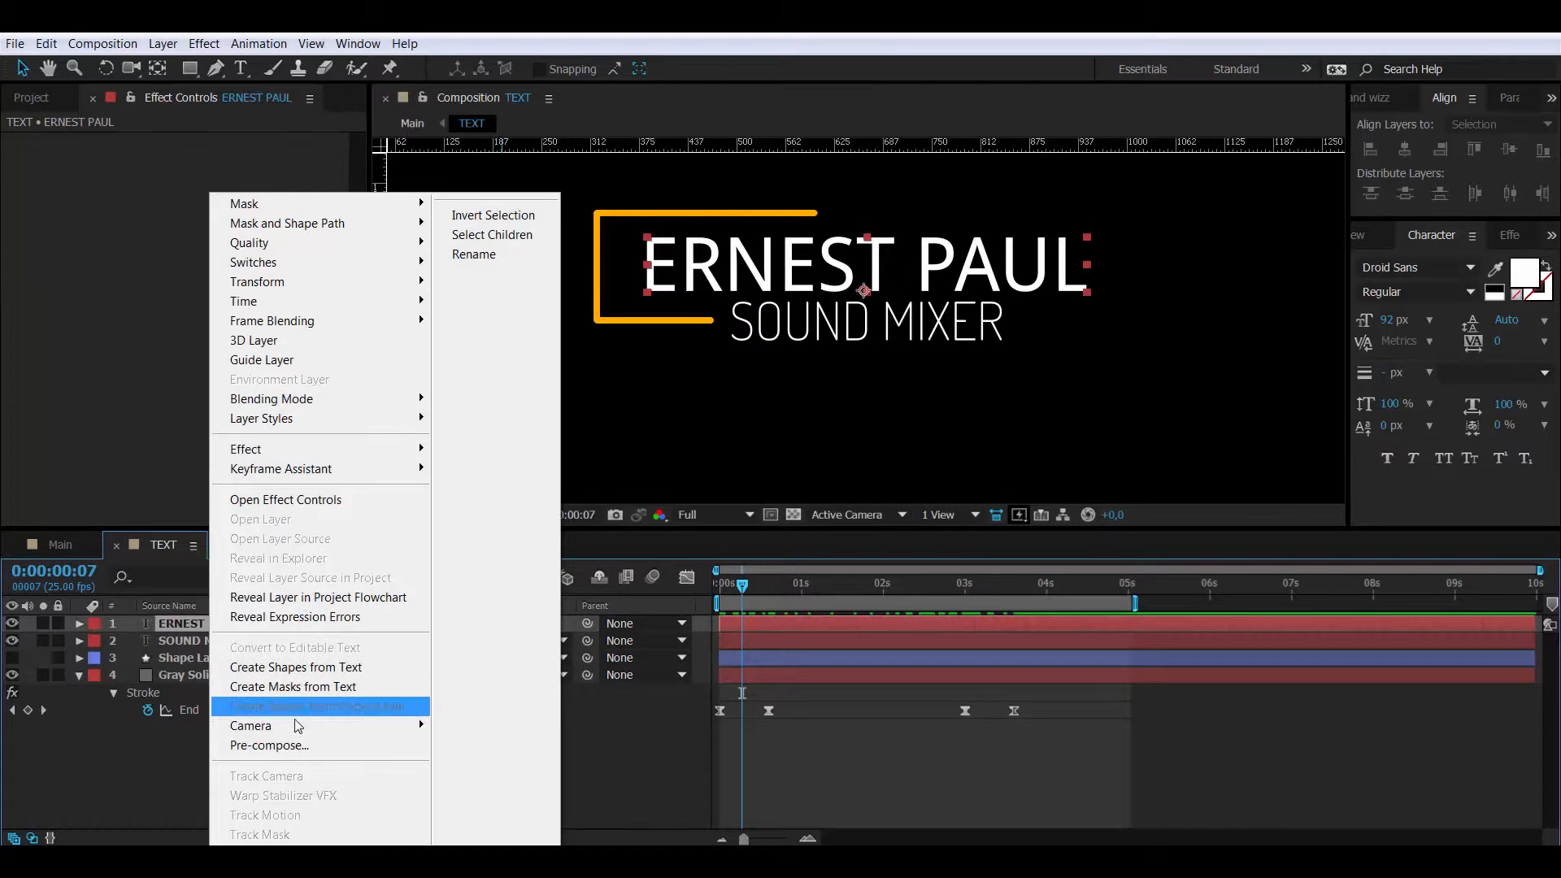
click(289, 746)
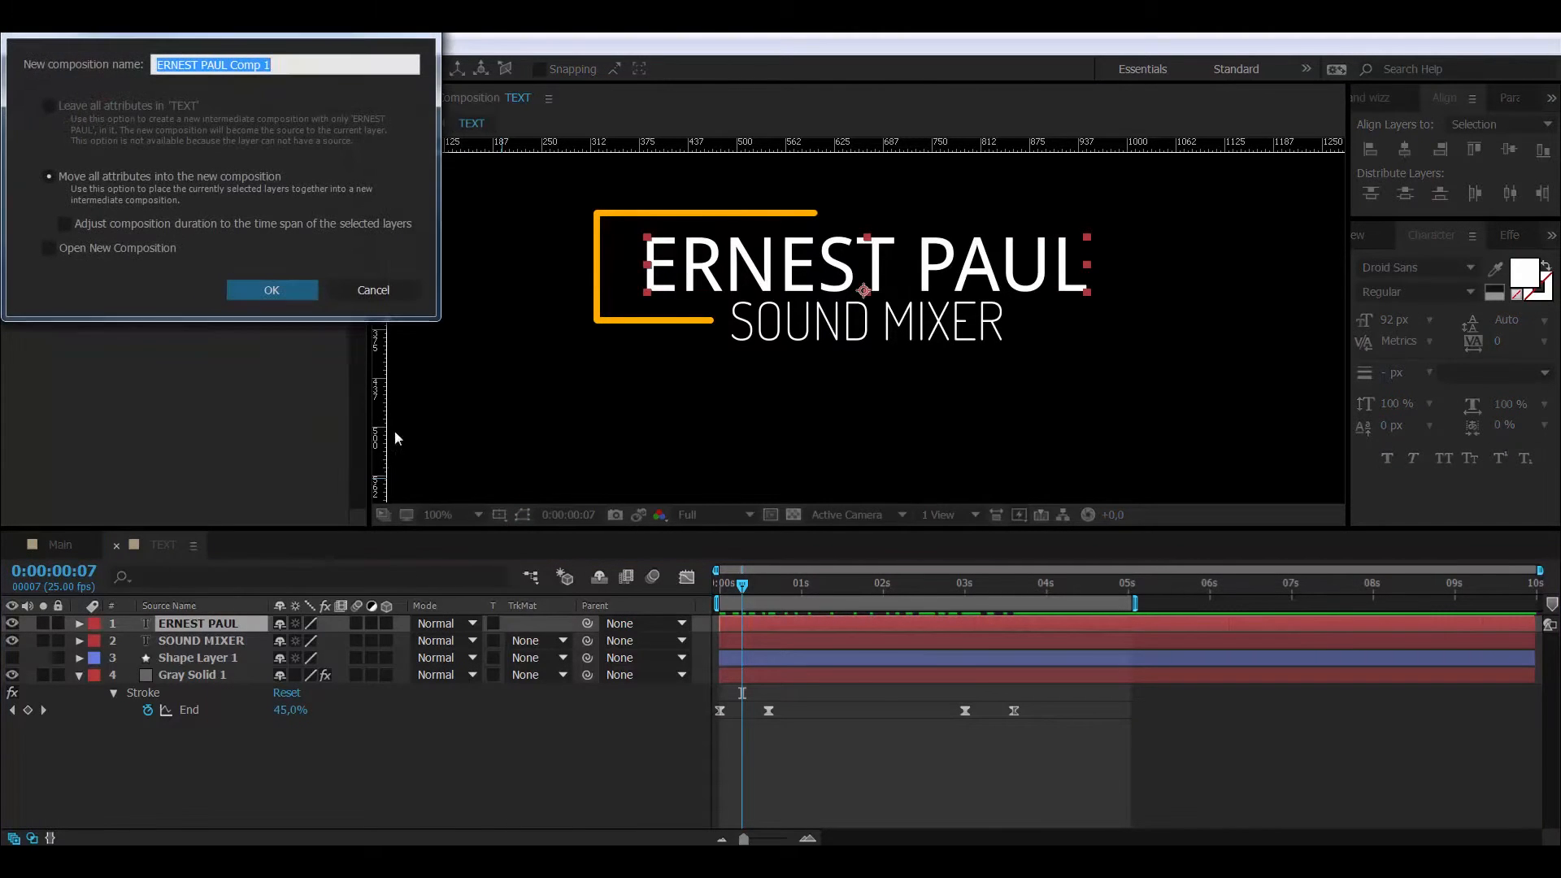
click(235, 63)
drag(235, 64, 327, 65)
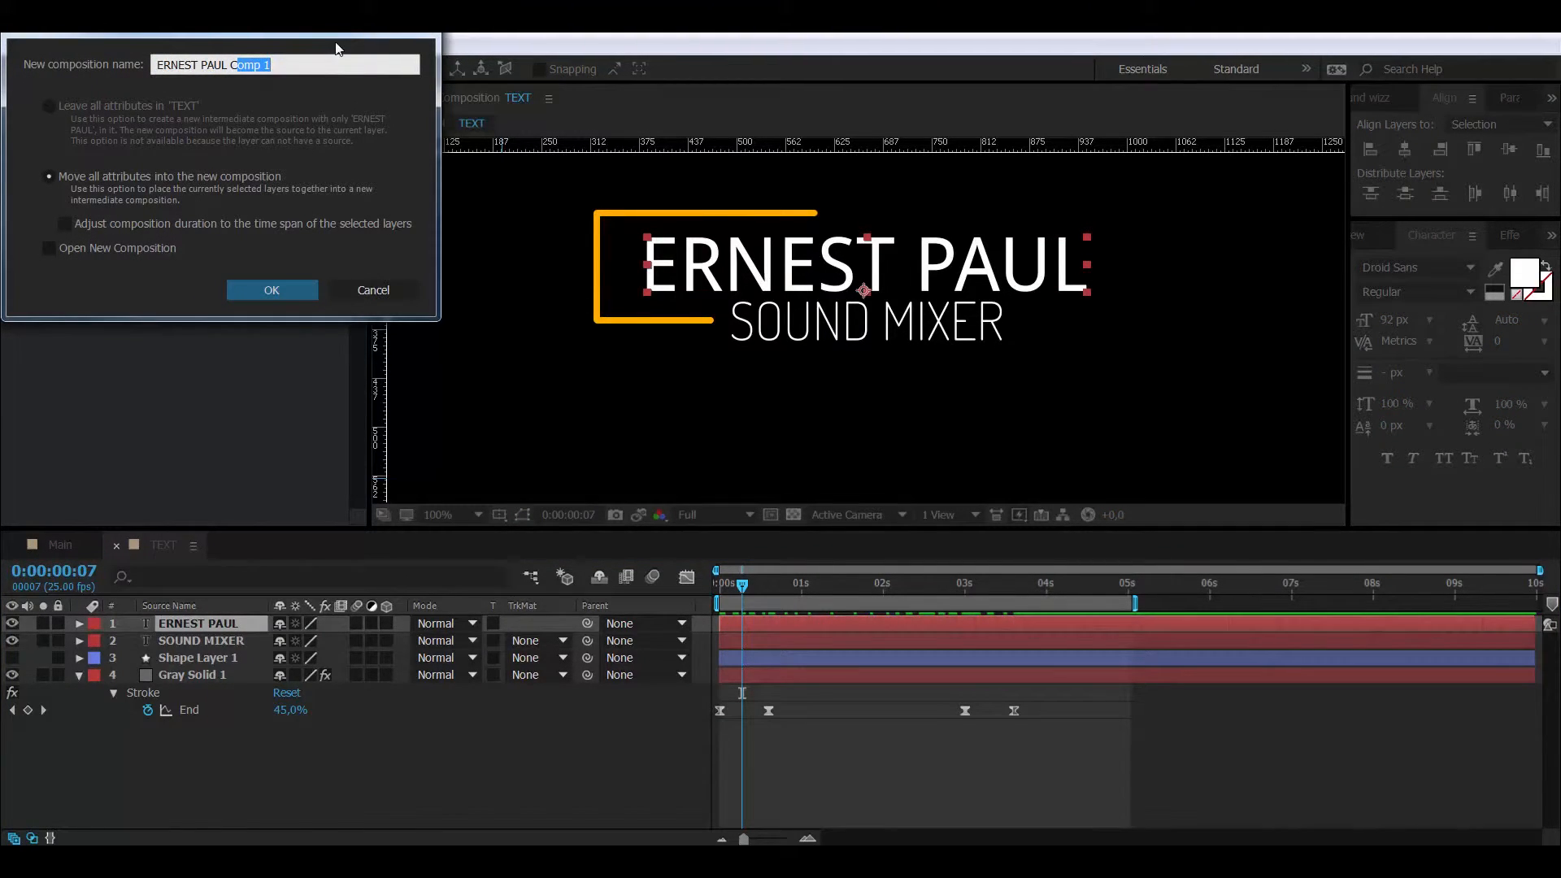
key(BackSpace)
text(animation)
key(Return)
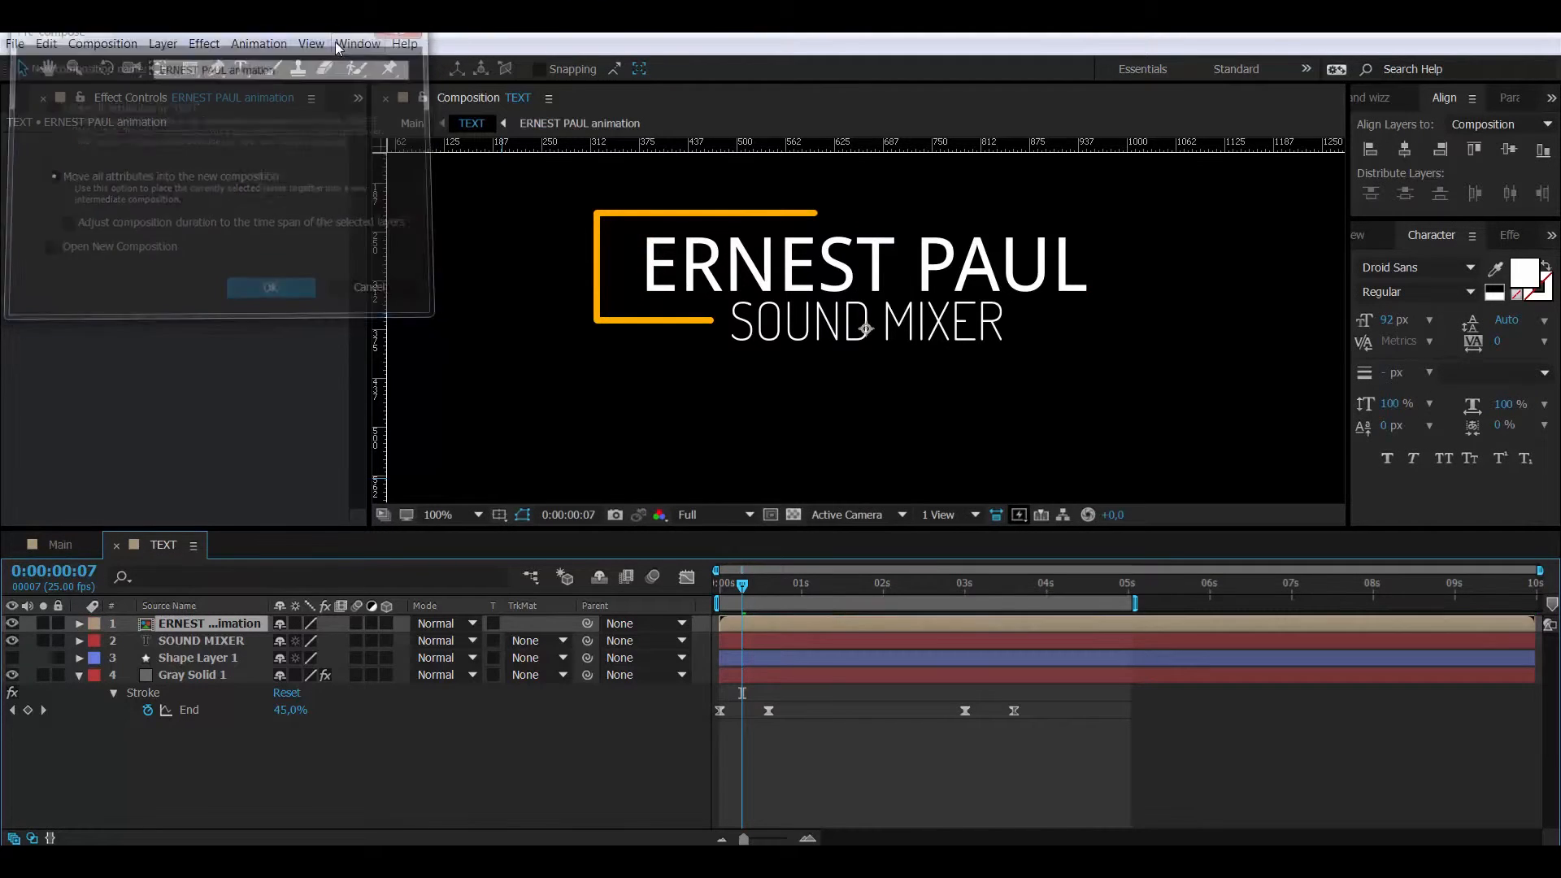
- Open the precomp and draw a region of interest around the whole title
double_click(195, 623)
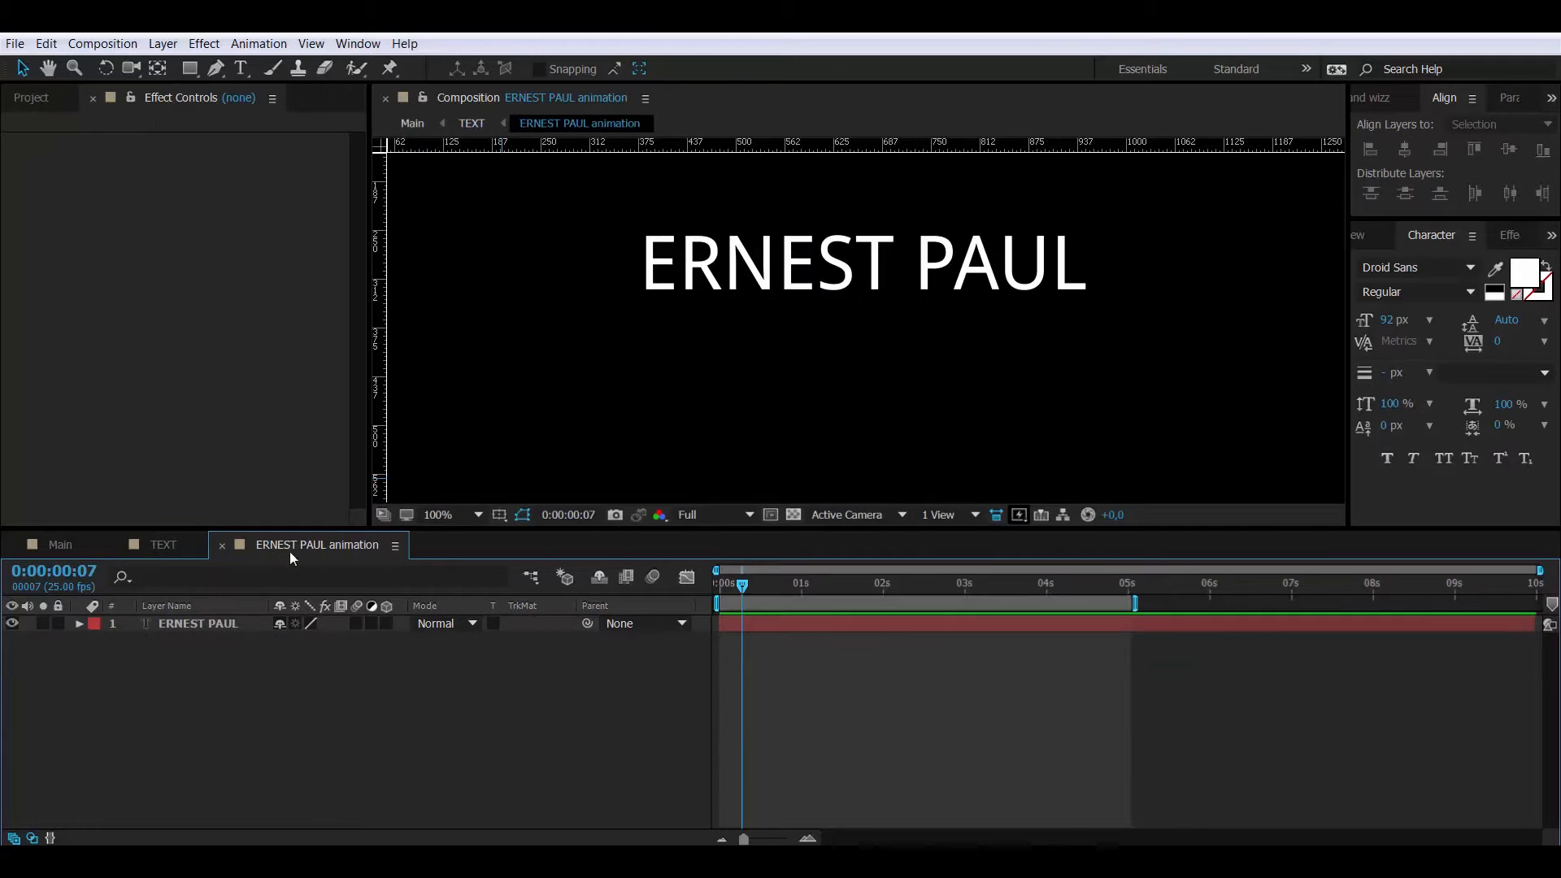
click(195, 624)
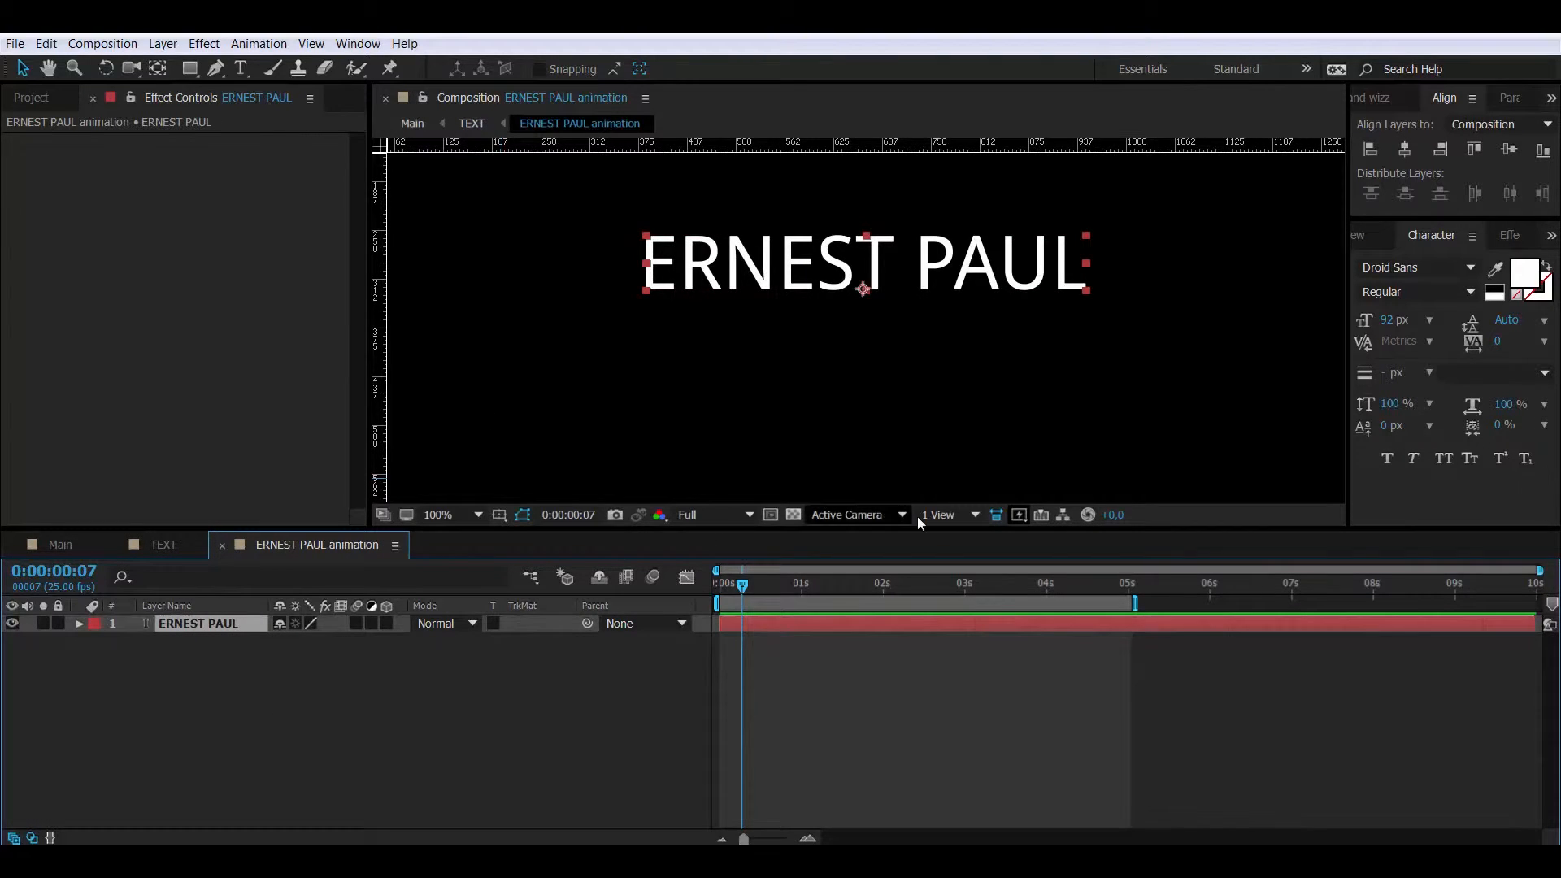
click(770, 515)
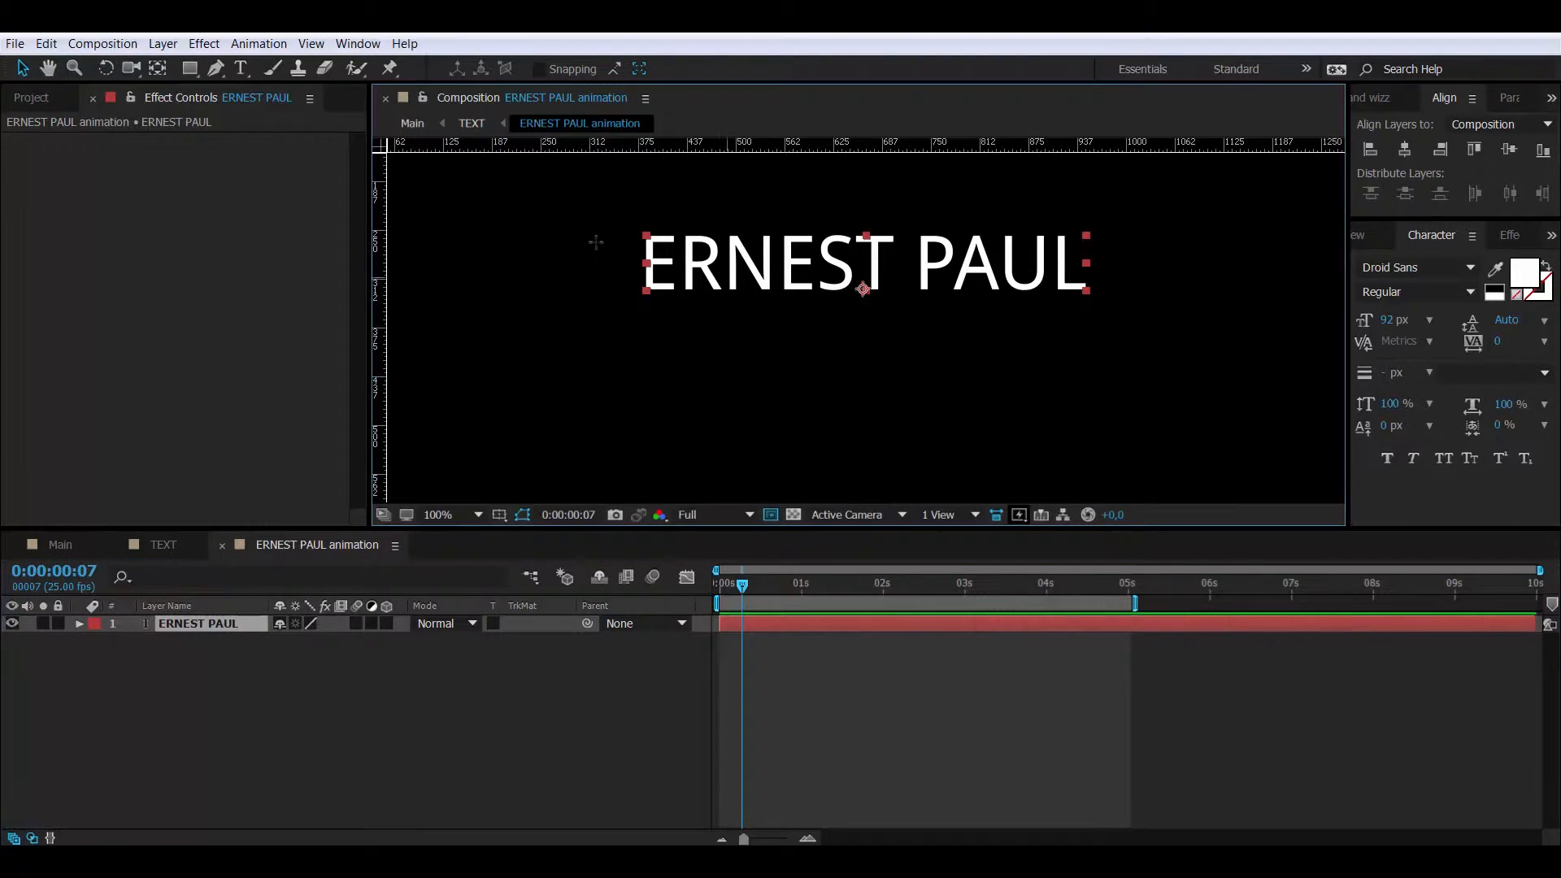
drag(627, 228, 839, 291)
drag(939, 300, 1108, 299)
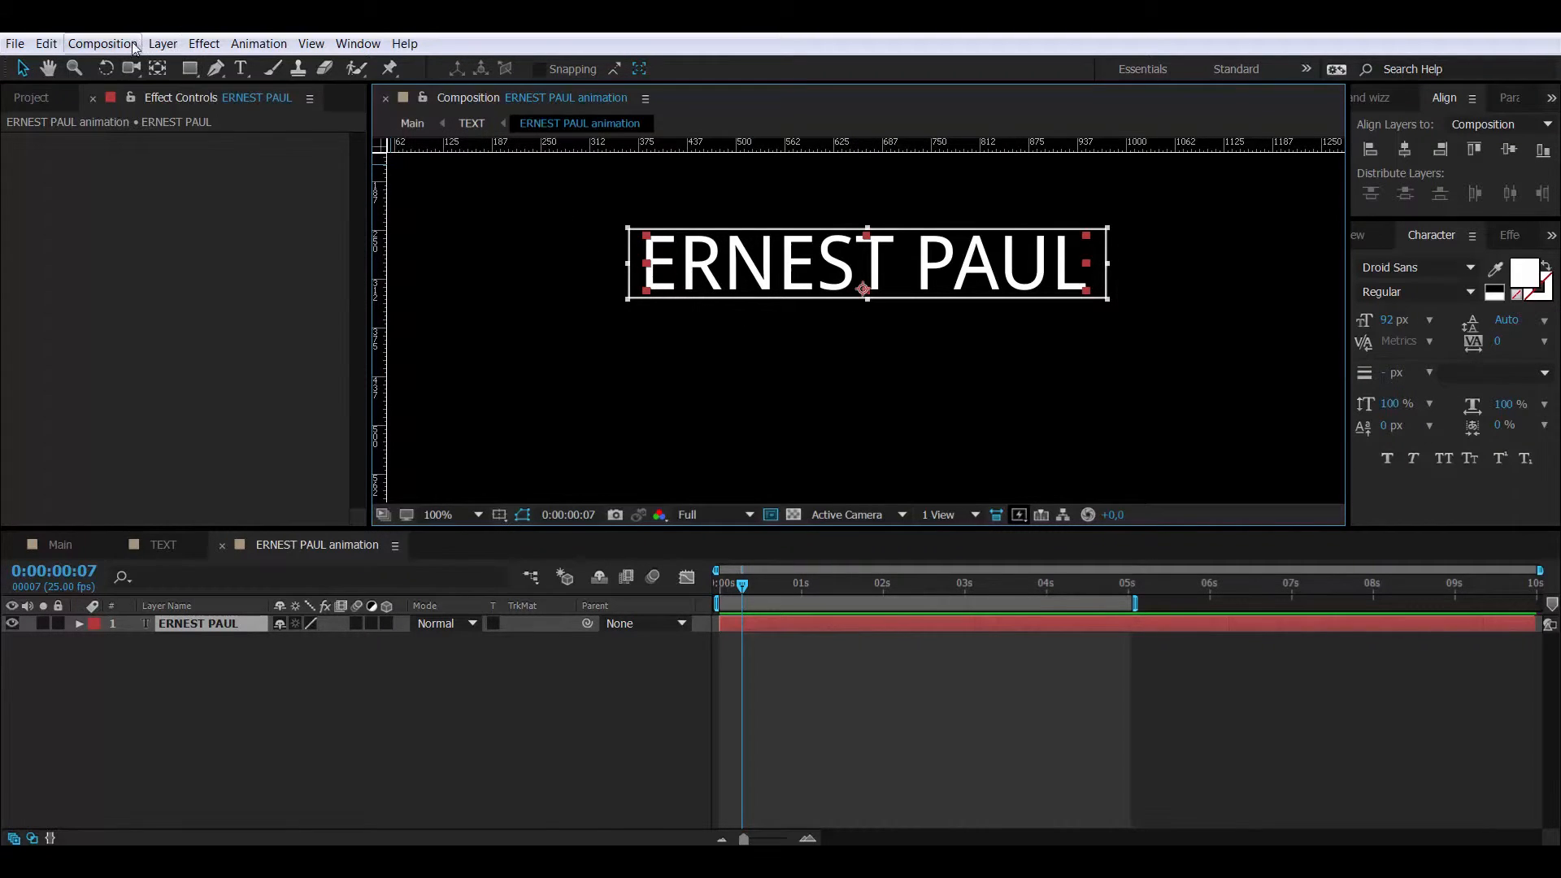
click(102, 43)
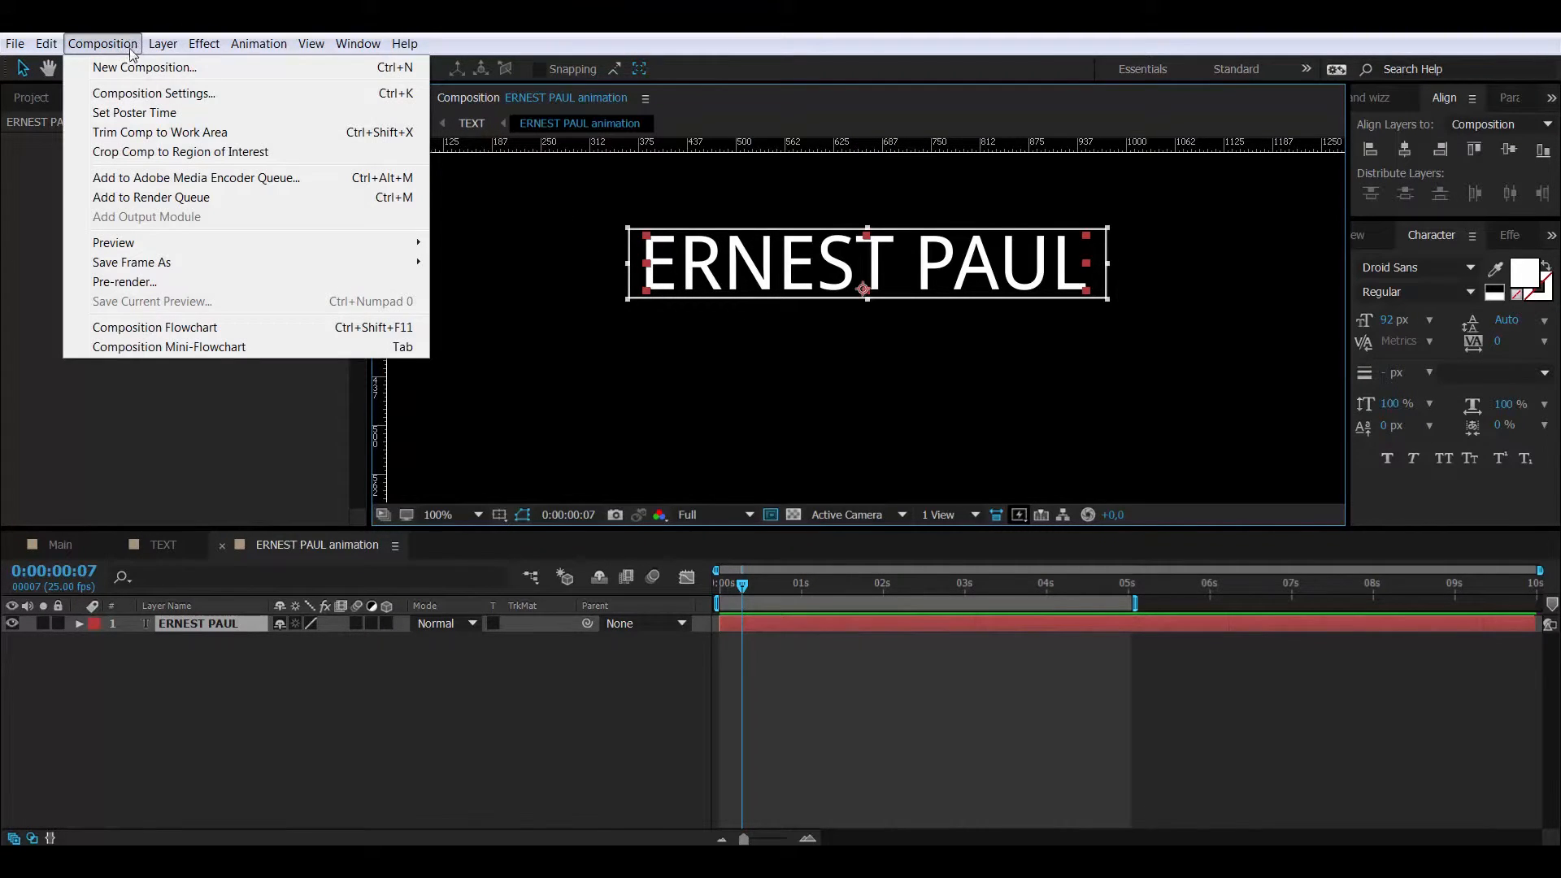
click(142, 150)
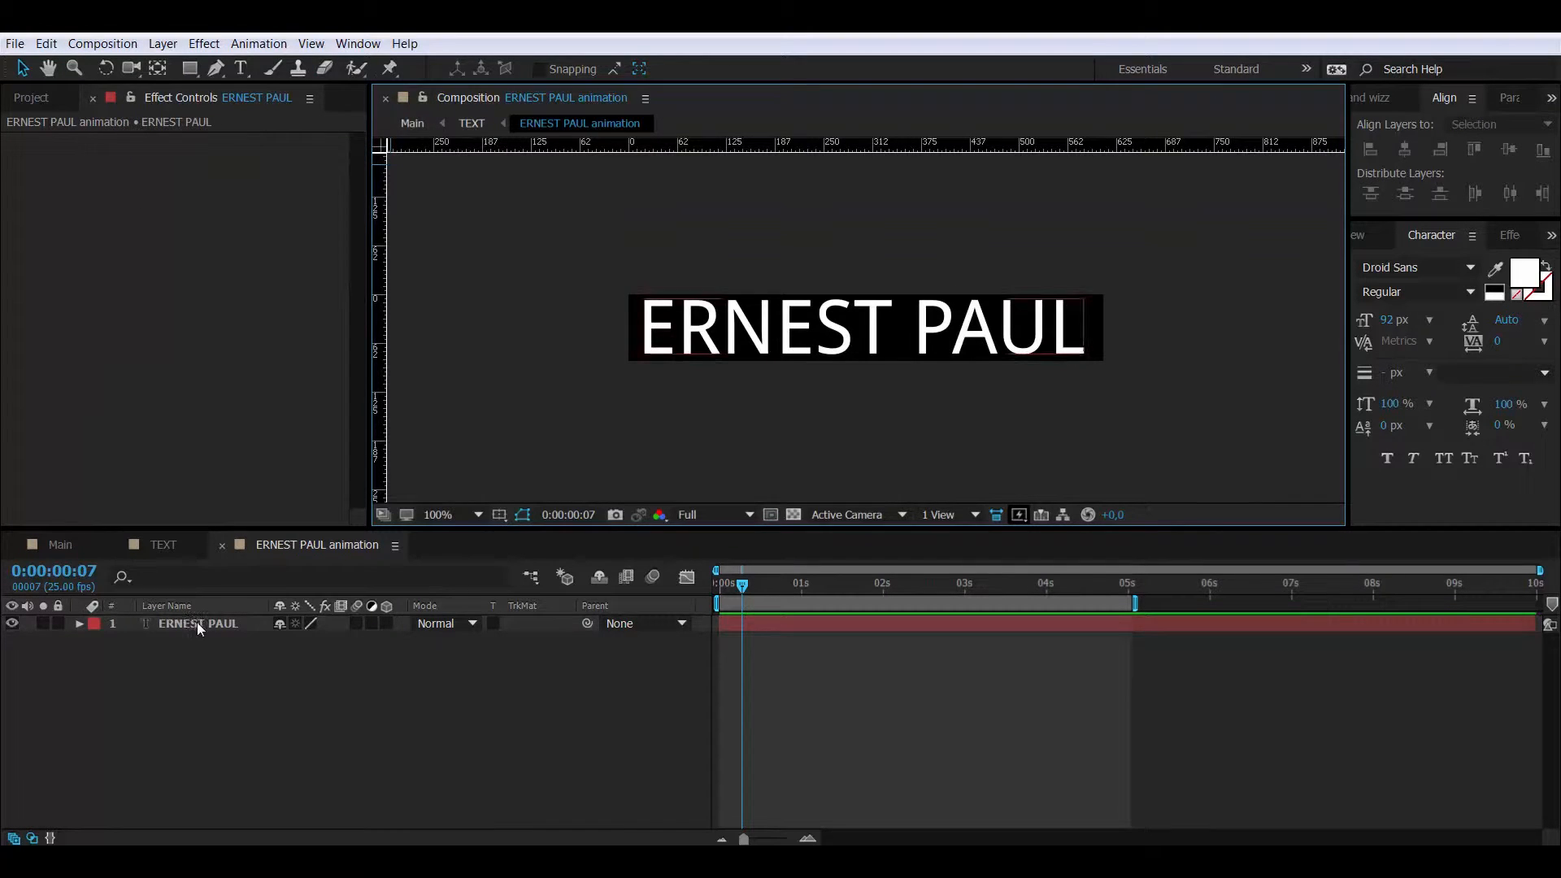
double_click(197, 623)
click(192, 647)
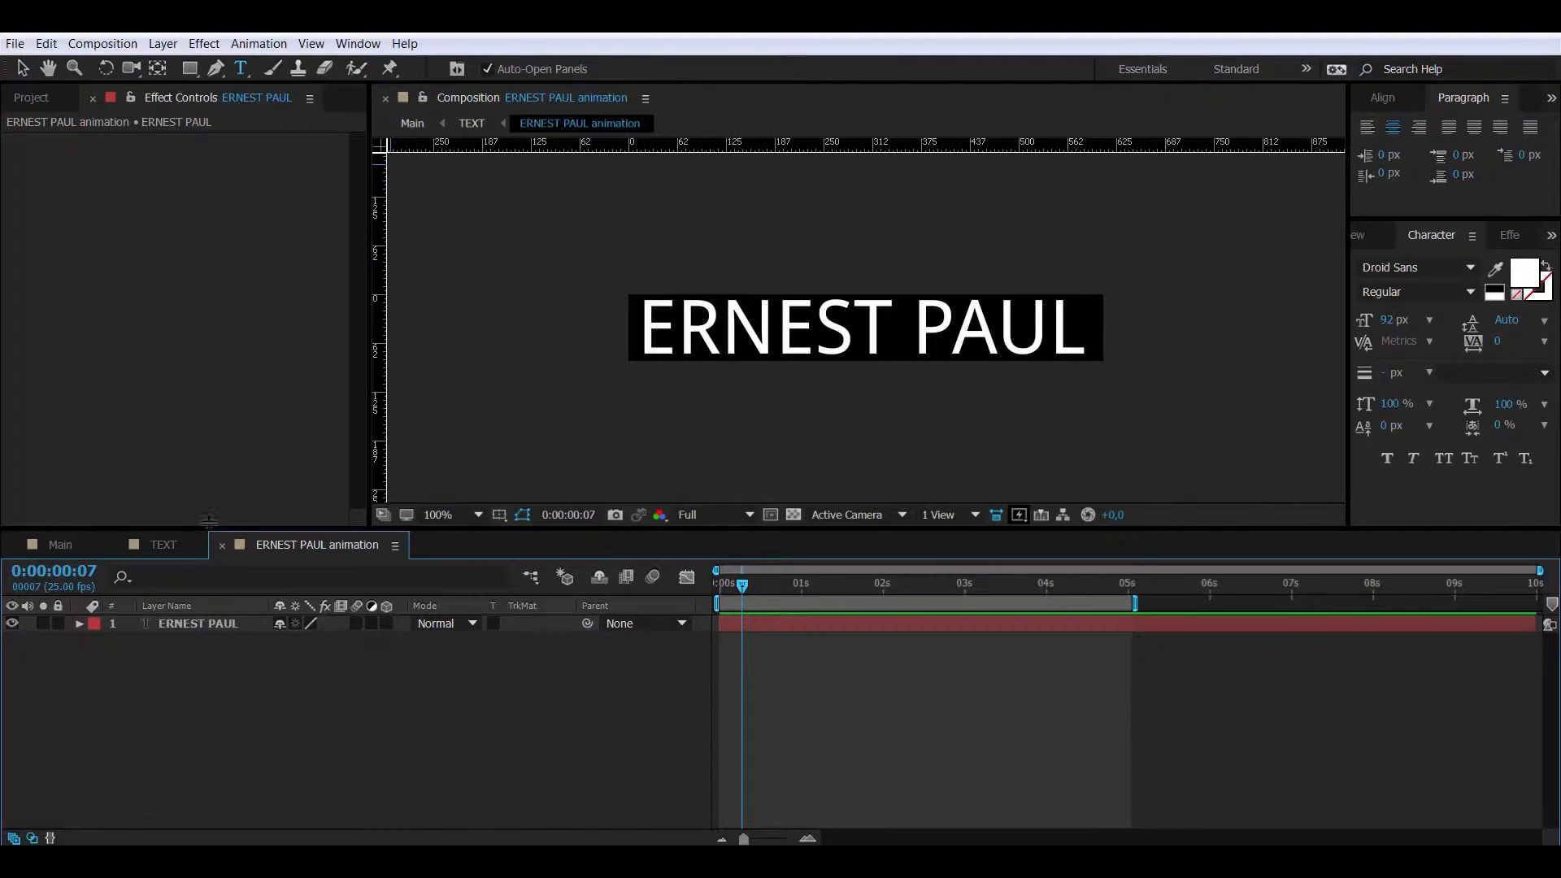
click(213, 627)
right_click(217, 624)
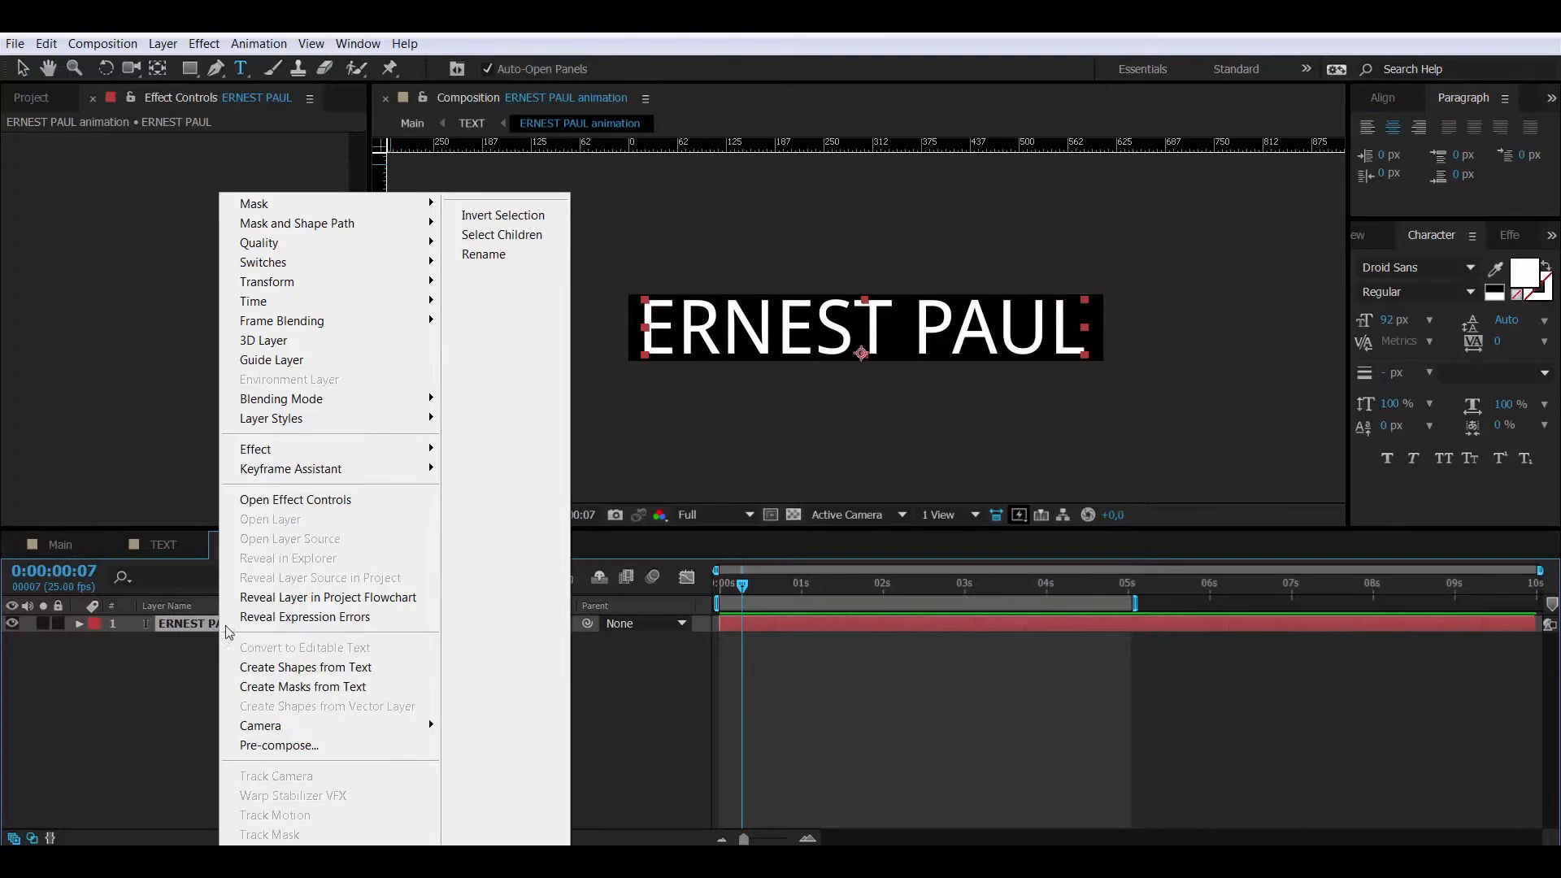
click(291, 746)
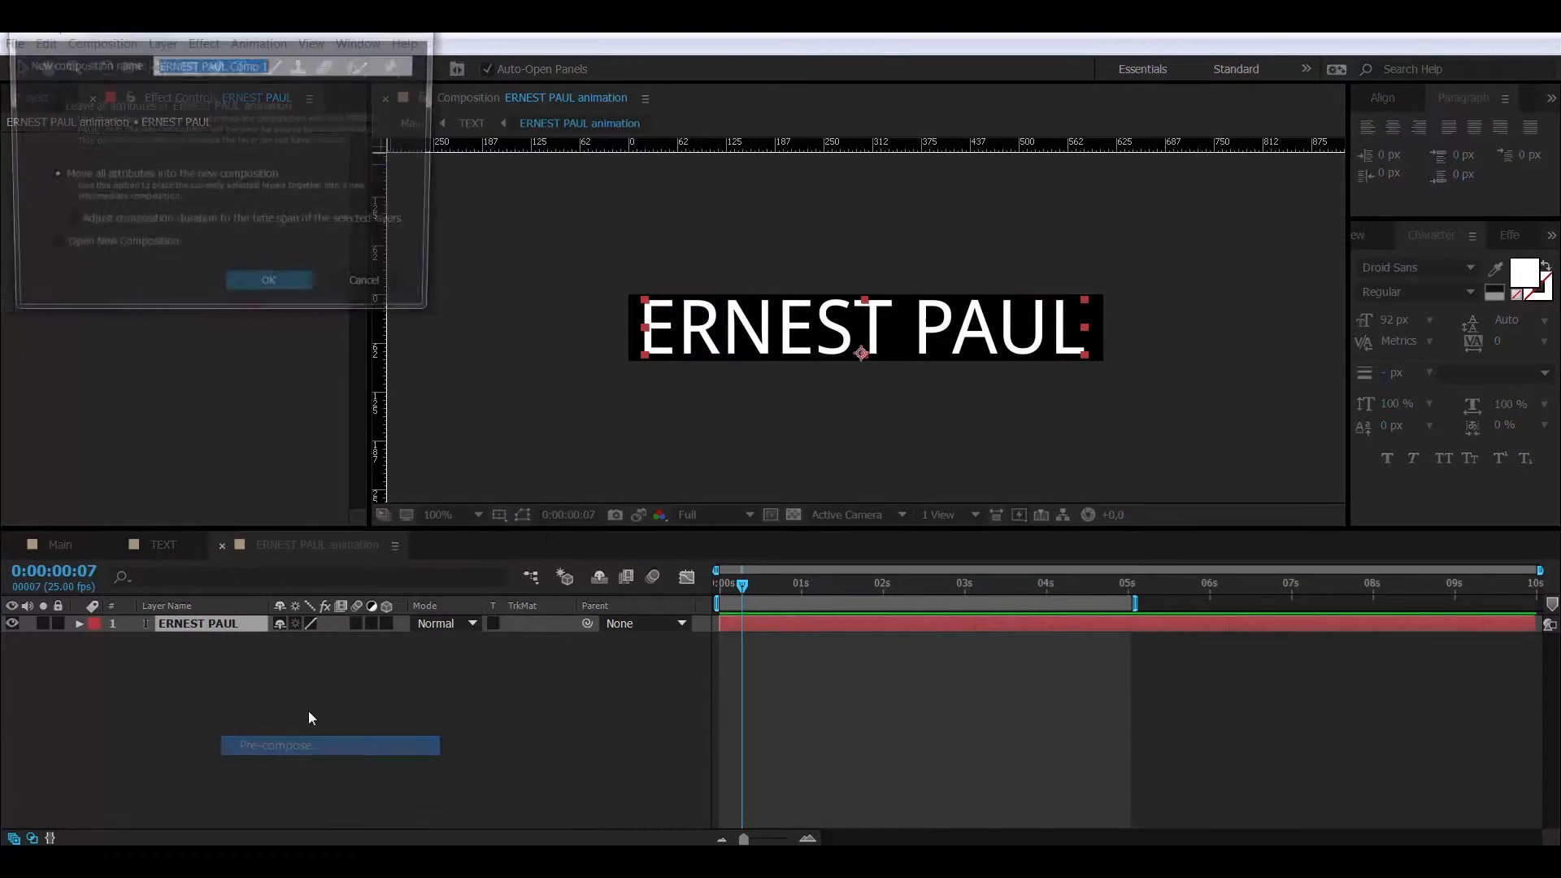
click(231, 61)
drag(229, 65, 320, 67)
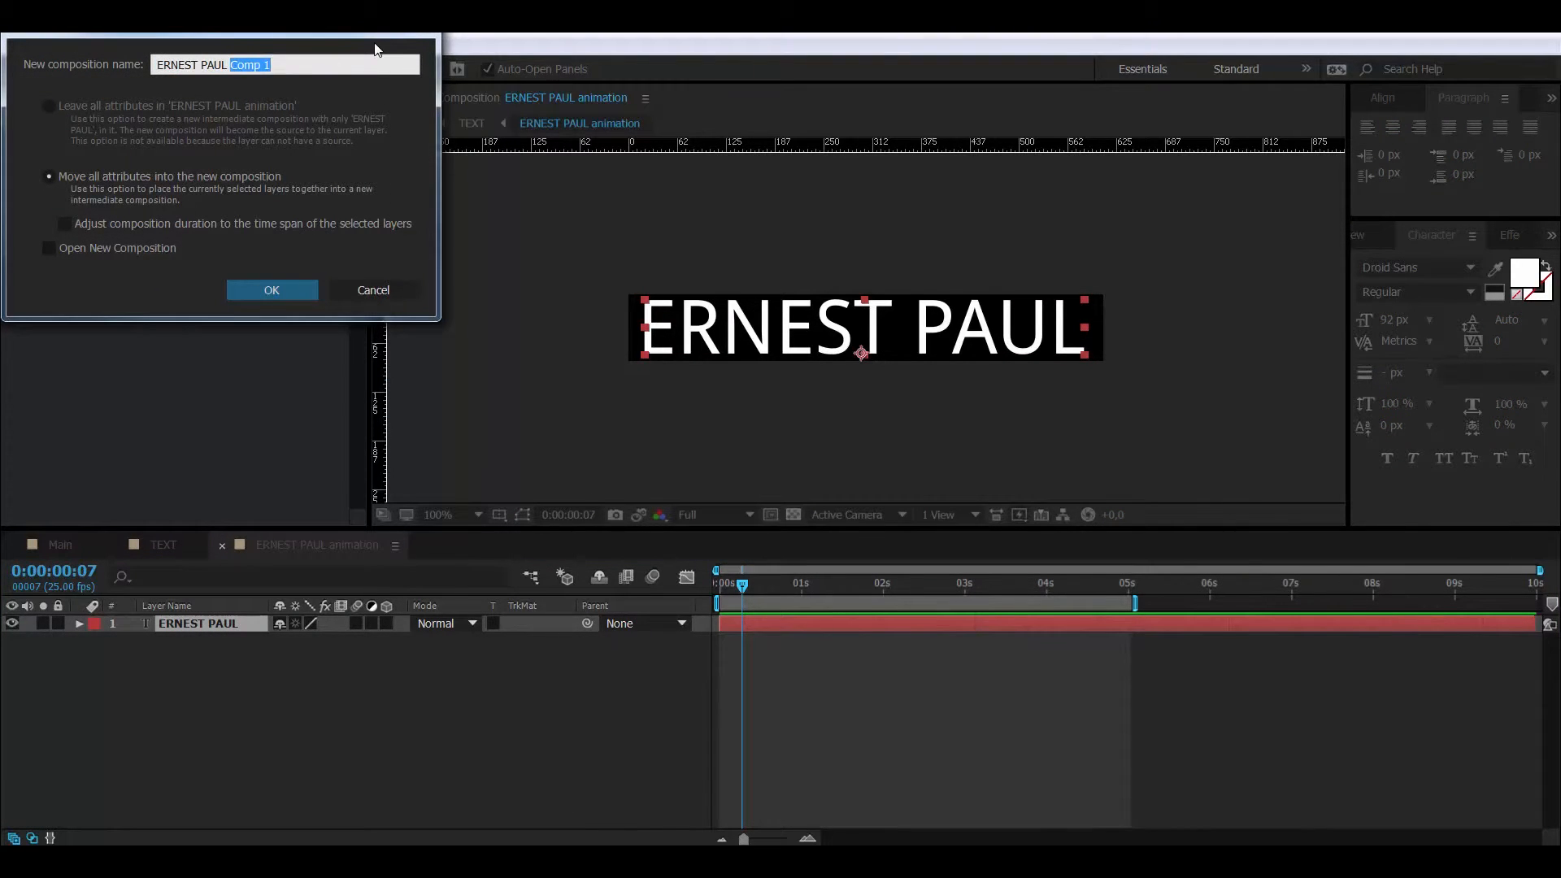
key(BackSpace)
key(Return)
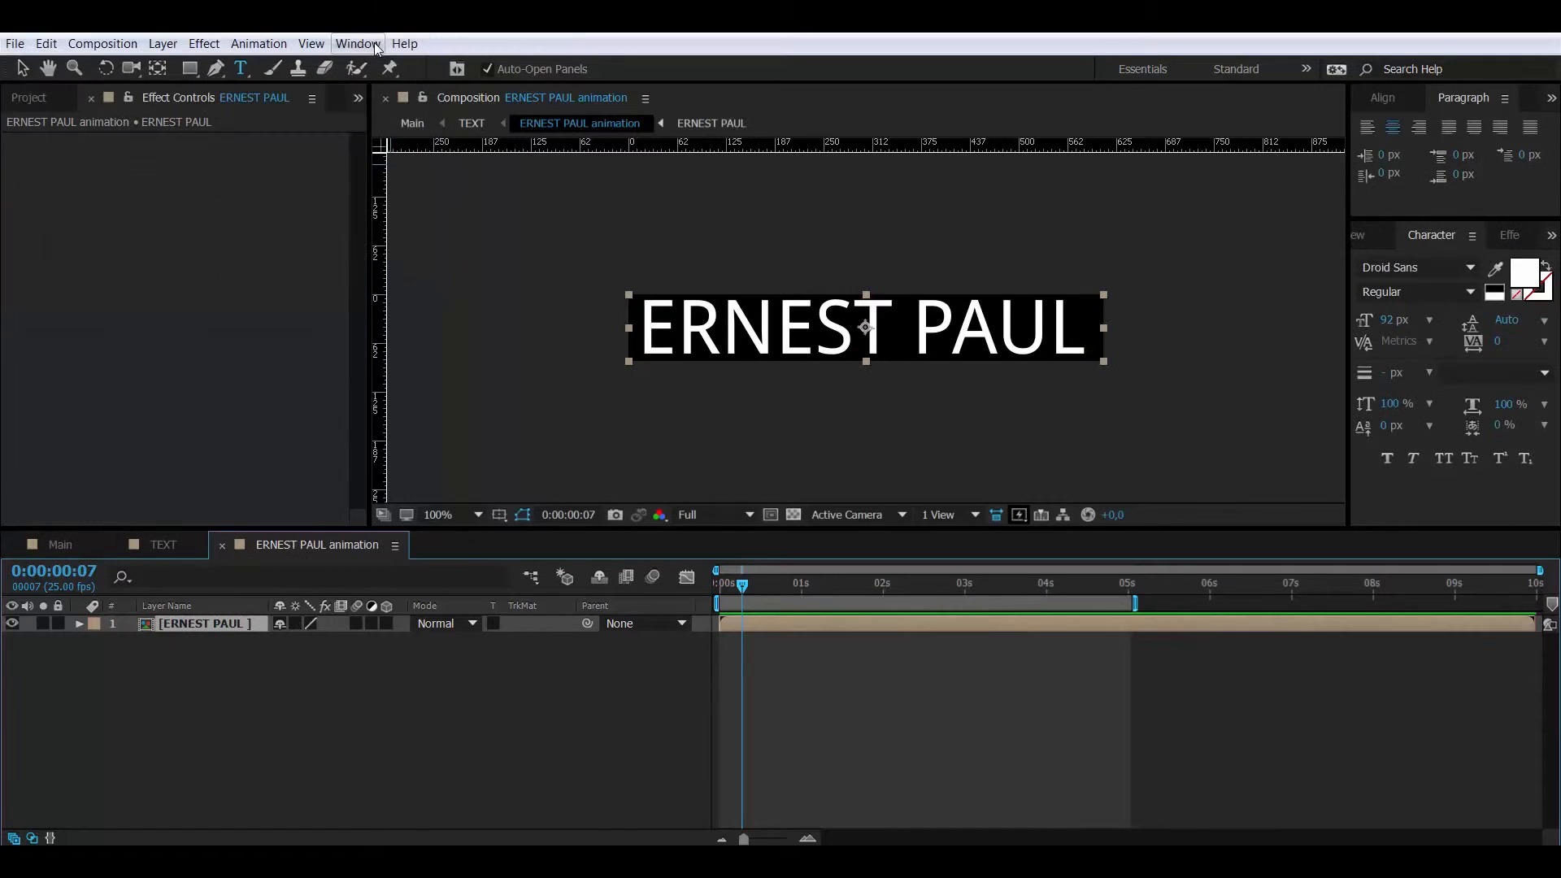
click(222, 675)
double_click(227, 623)
click(234, 622)
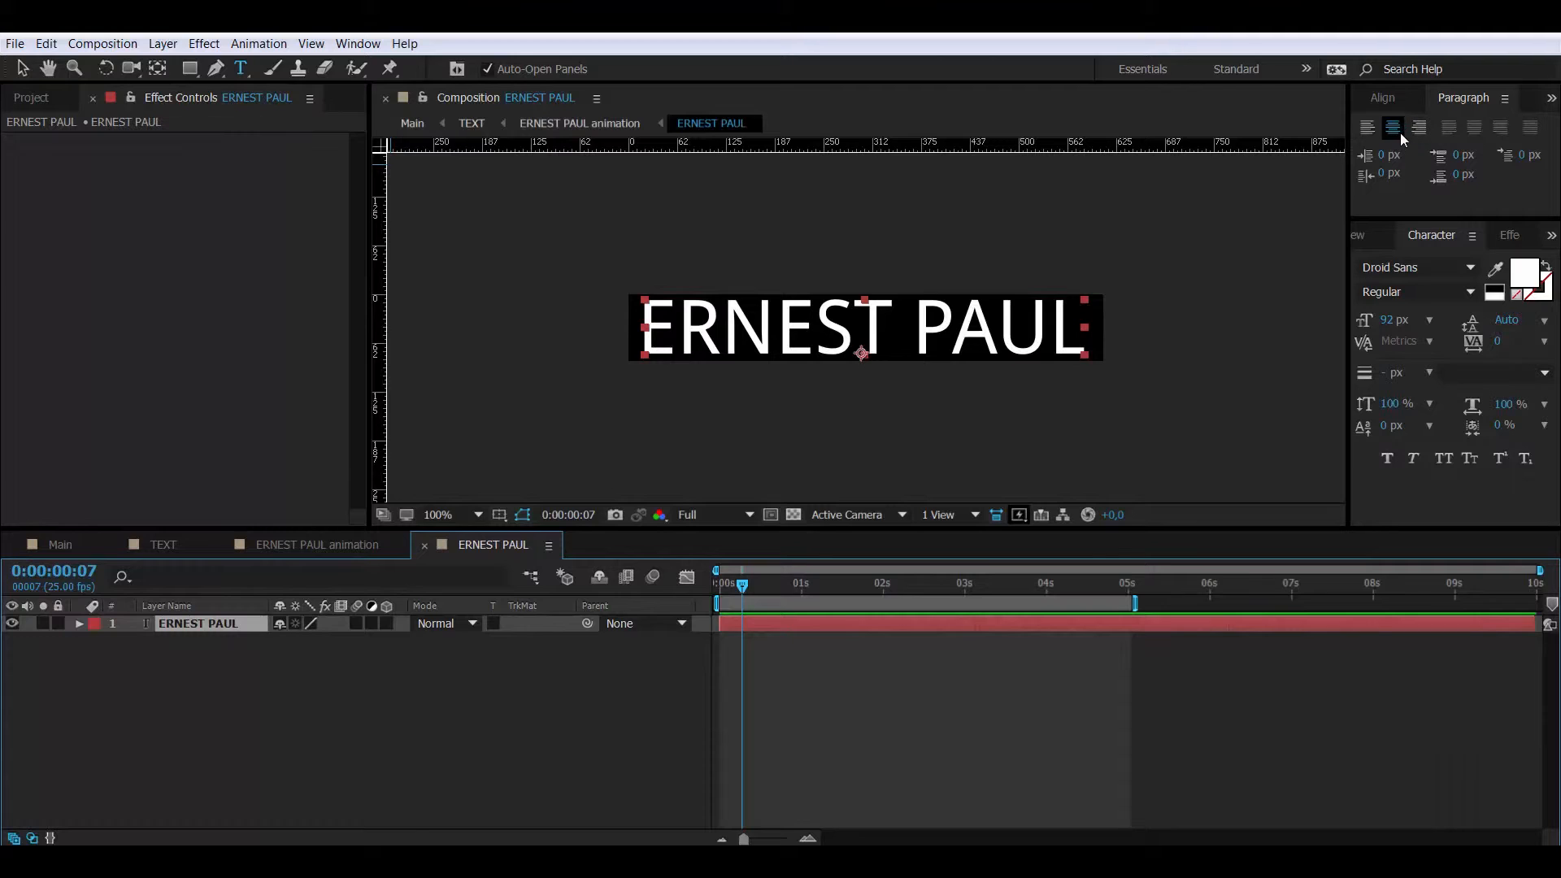
click(1382, 98)
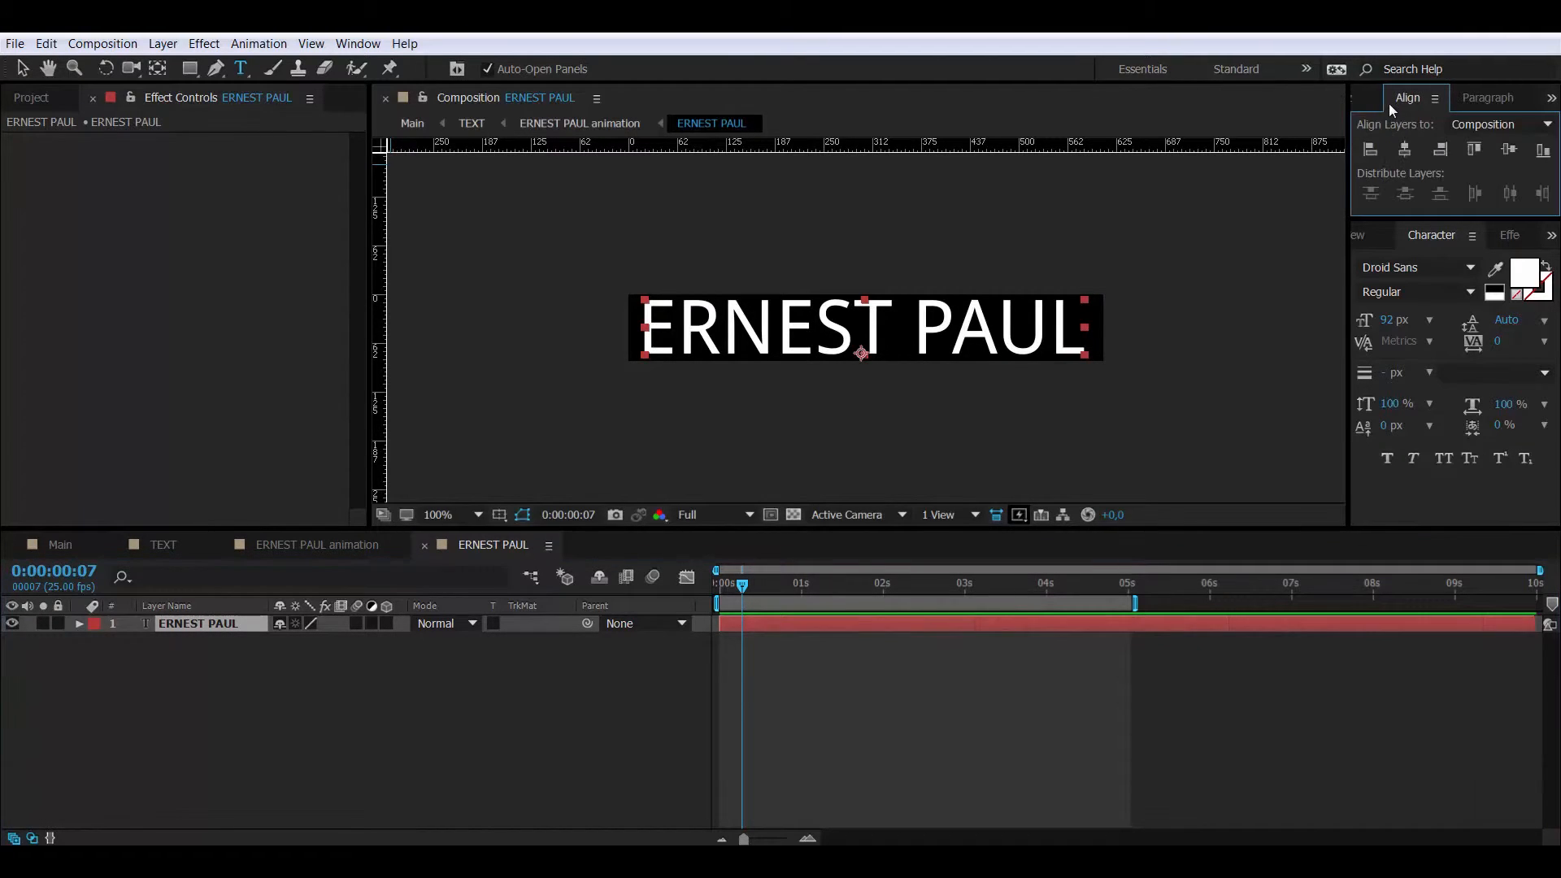
click(1405, 149)
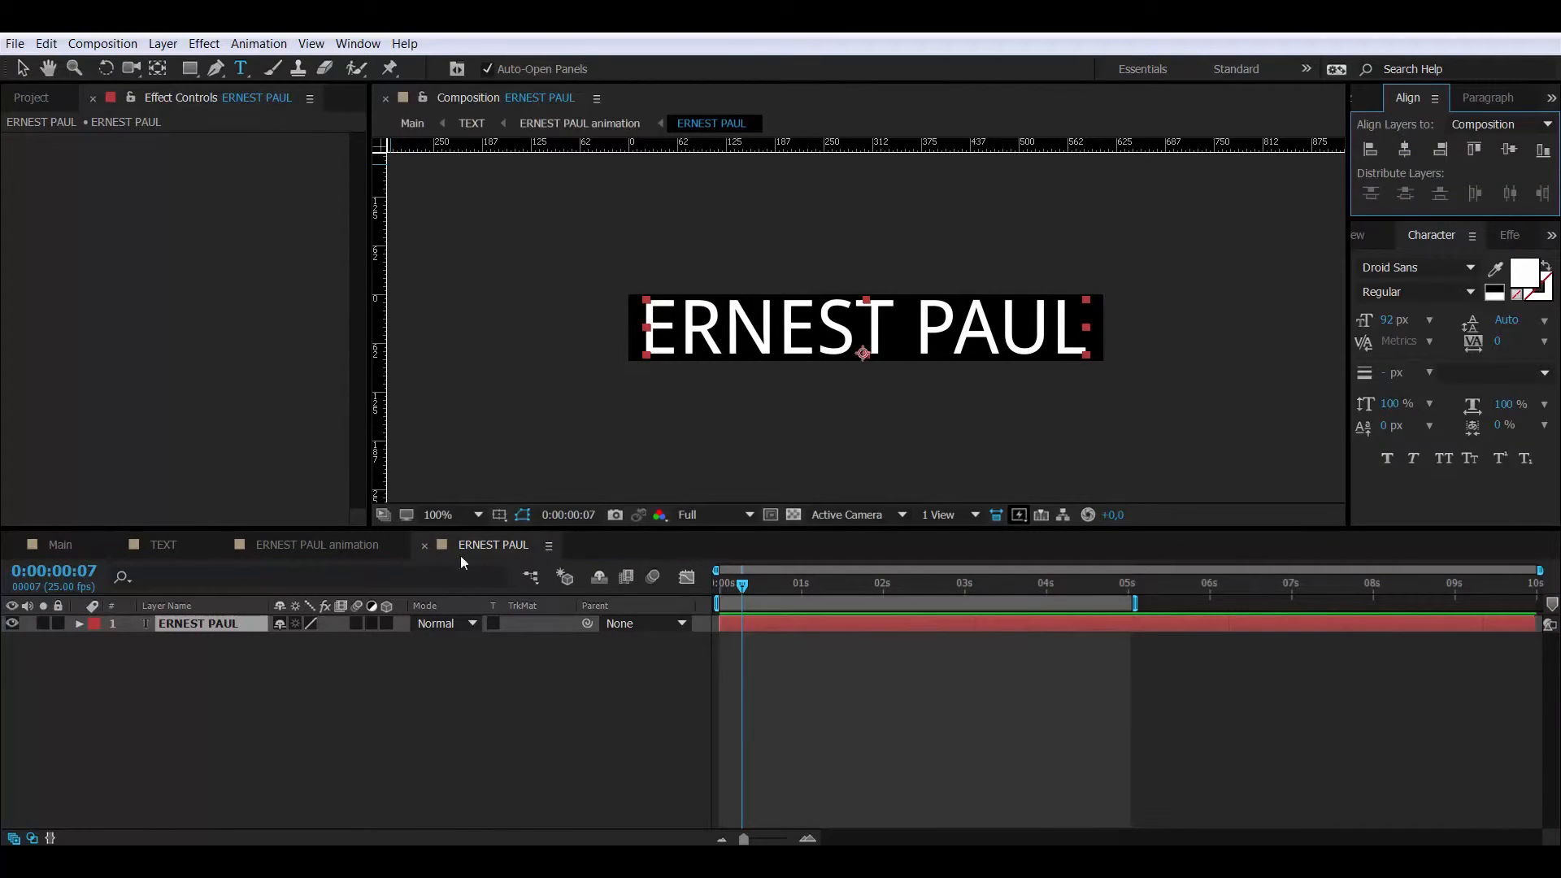
click(427, 543)
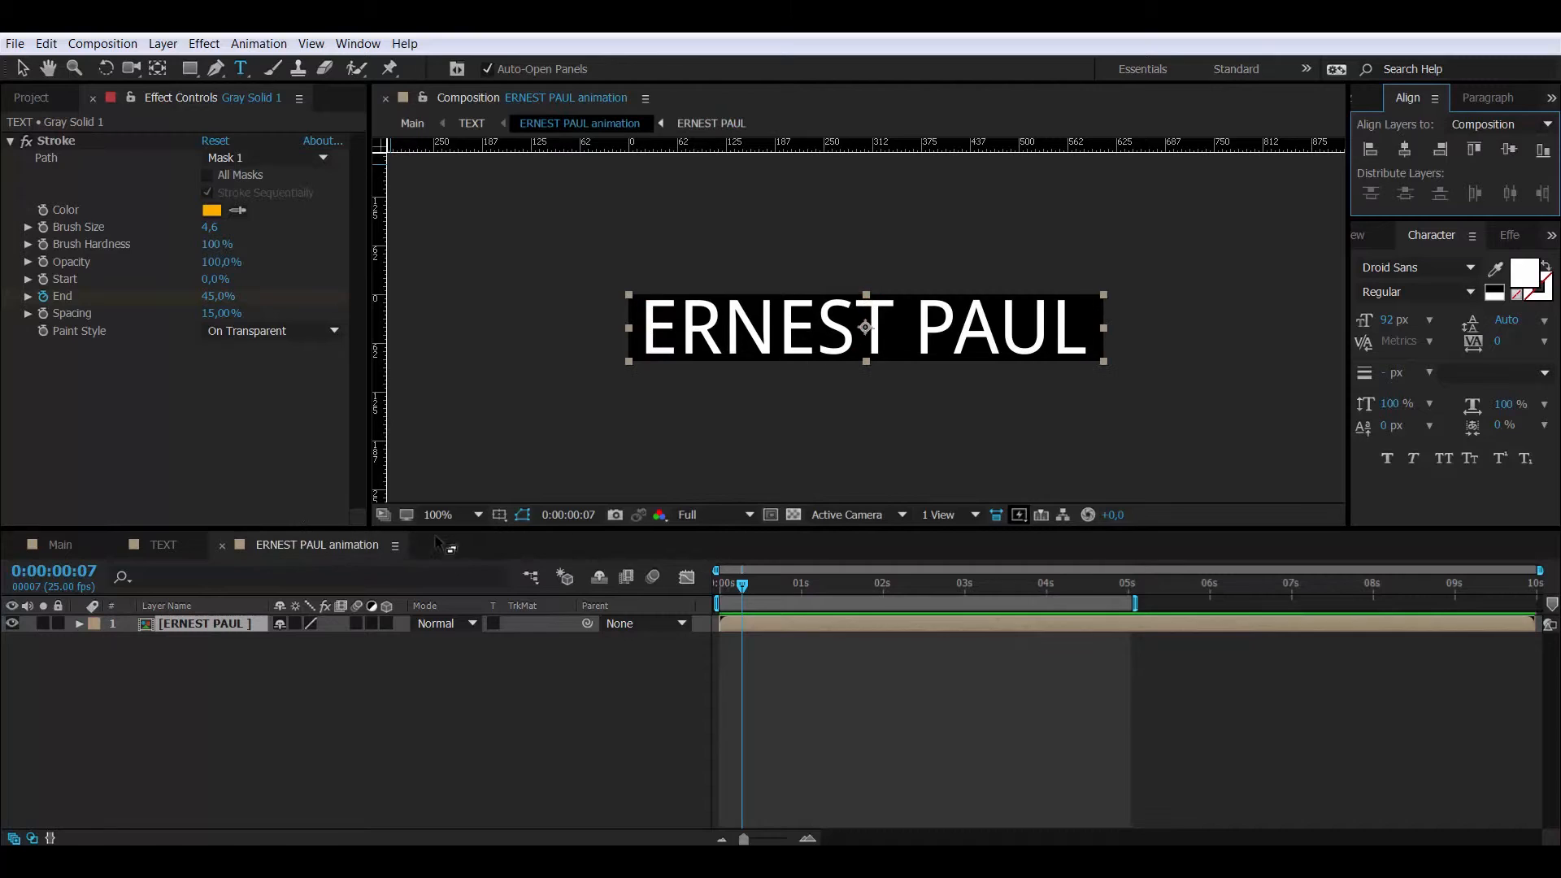
click(81, 572)
text(100)
key(Return)
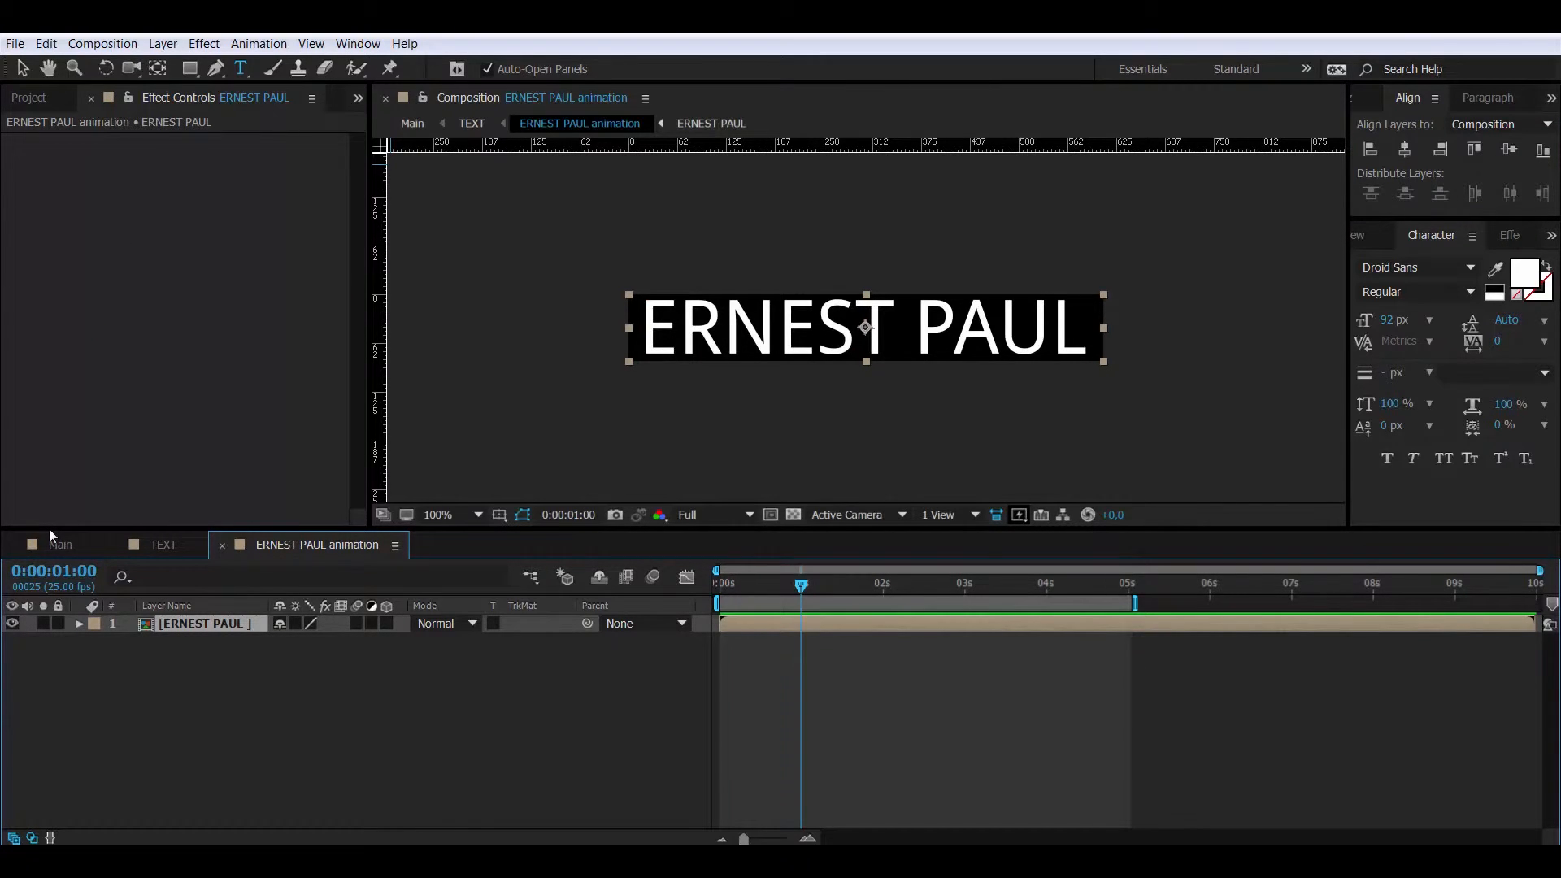
key(p)
click(131, 641)
drag(773, 582, 626, 584)
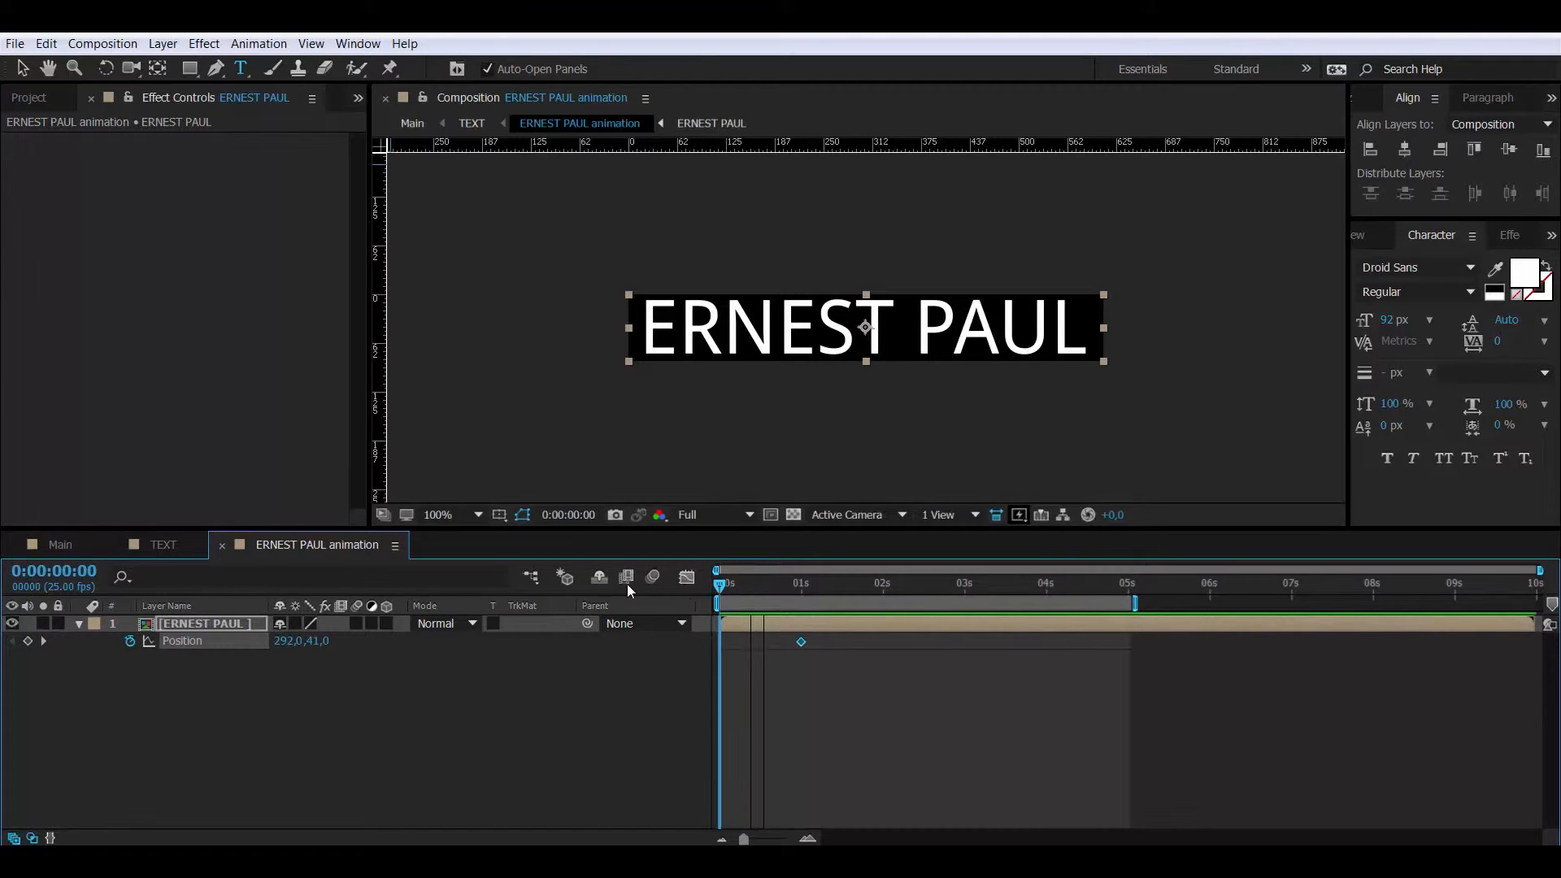
key(v)
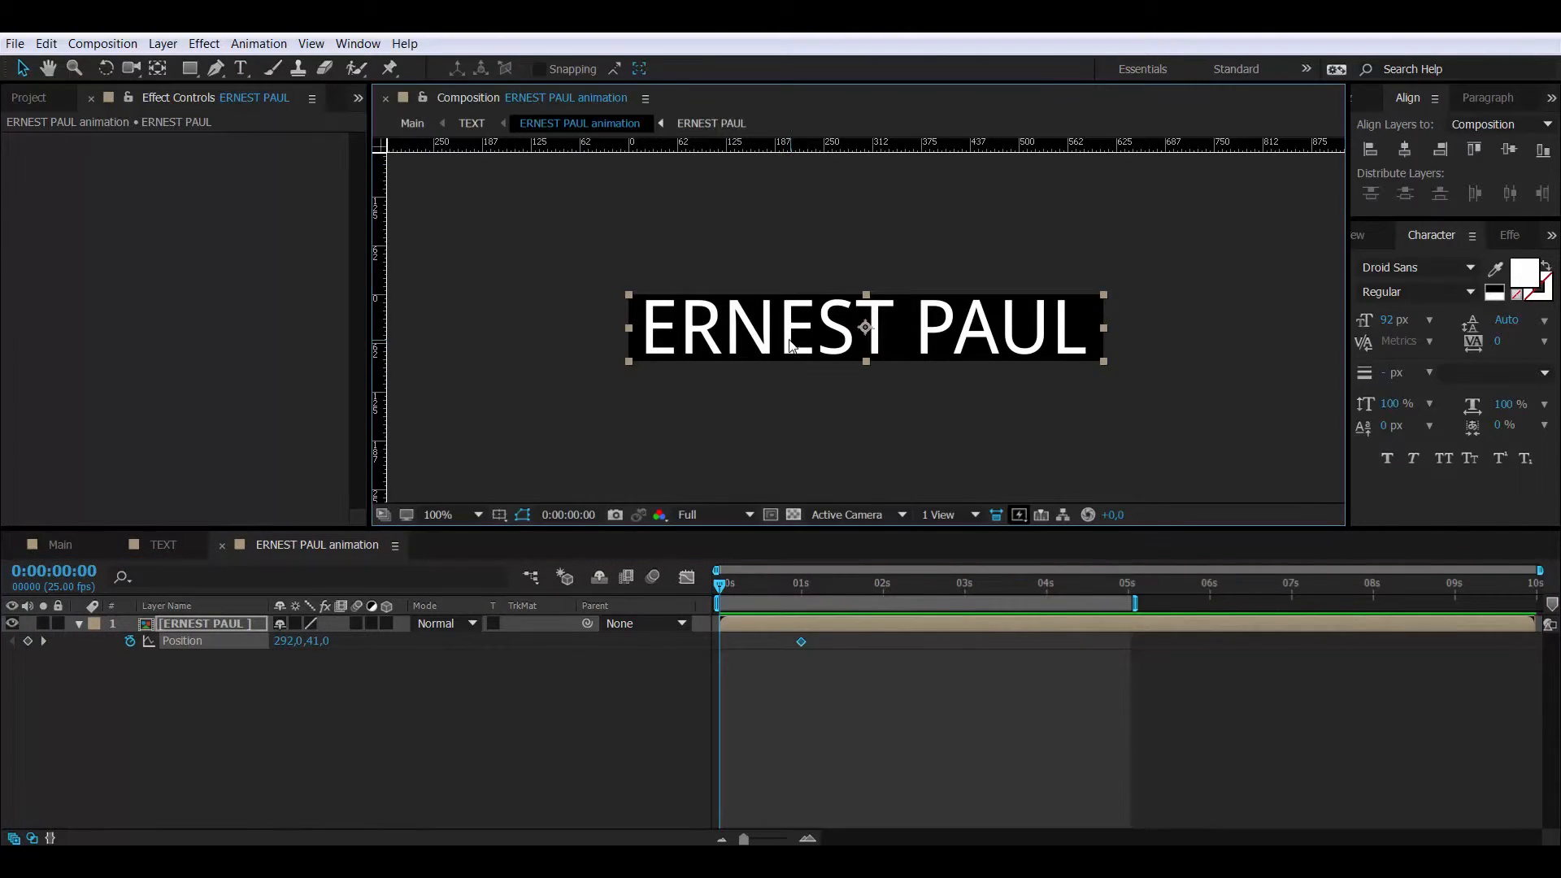
drag(792, 351, 789, 417)
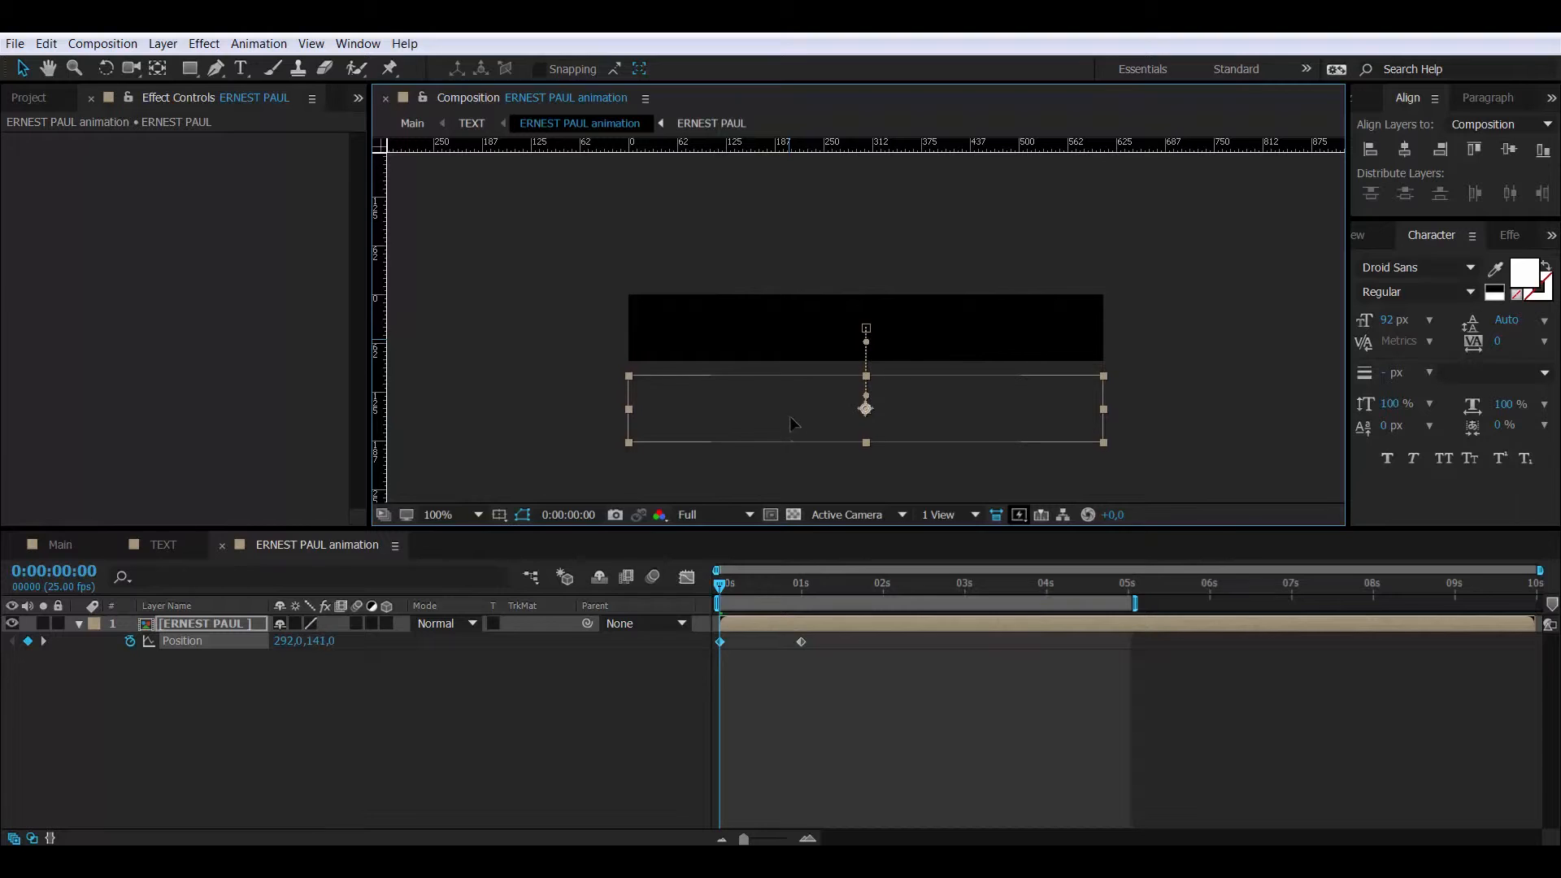
drag(807, 660, 706, 640)
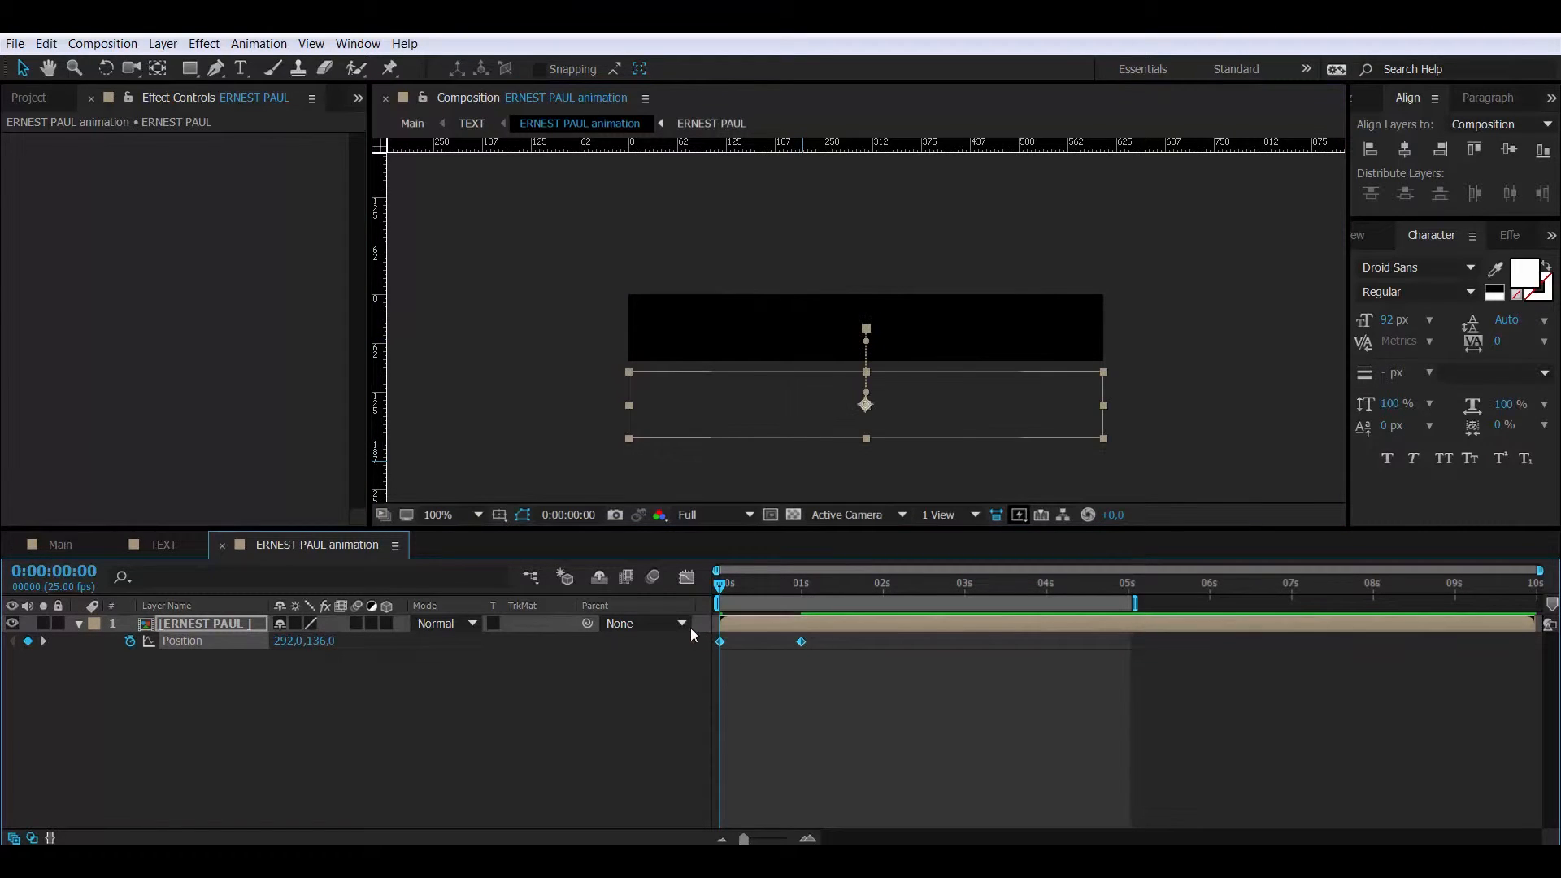
- Paste the Position keyframe pair at 0:00:03:00
click(79, 574)
text(3:00)
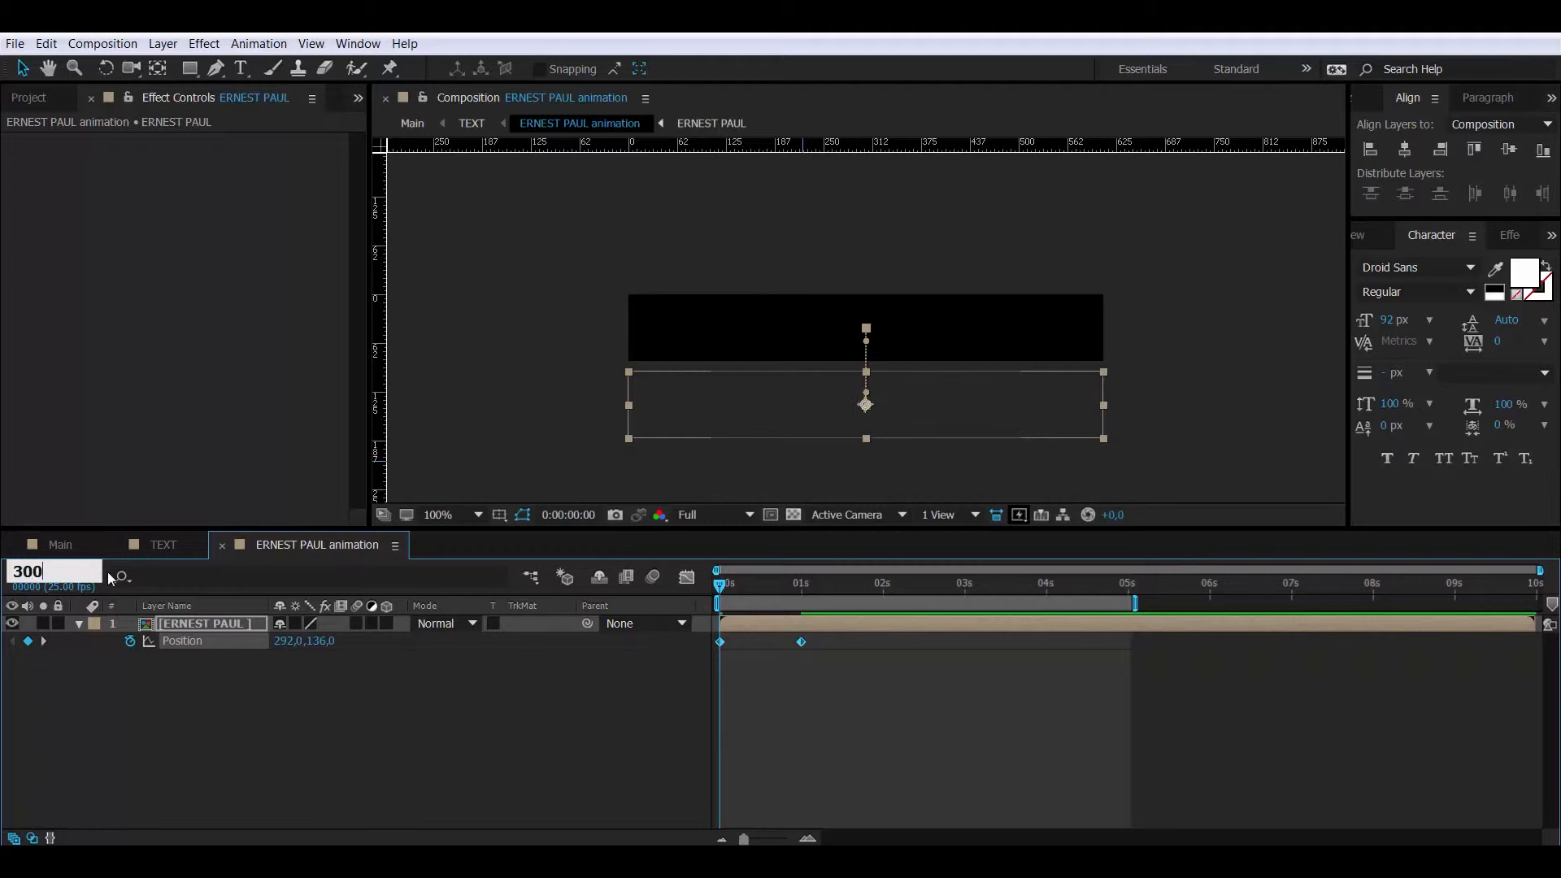
key(Return)
key(ctrl+v)
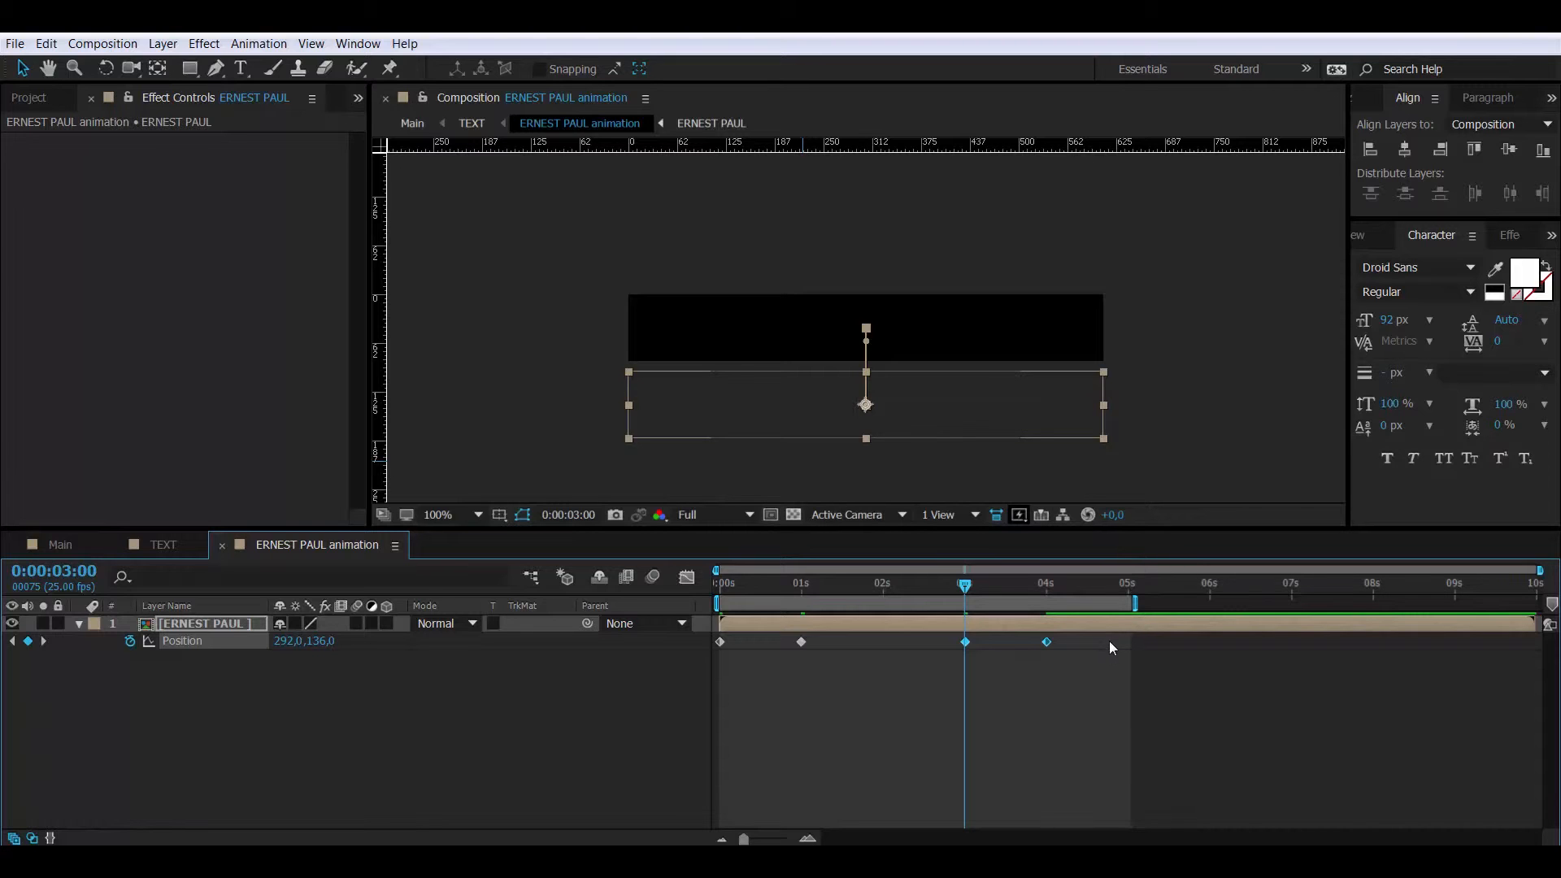
- Time-reverse the 3–4 second Position keyframes and Easy Ease all four
right_click(1046, 642)
mouse_move(1074, 629)
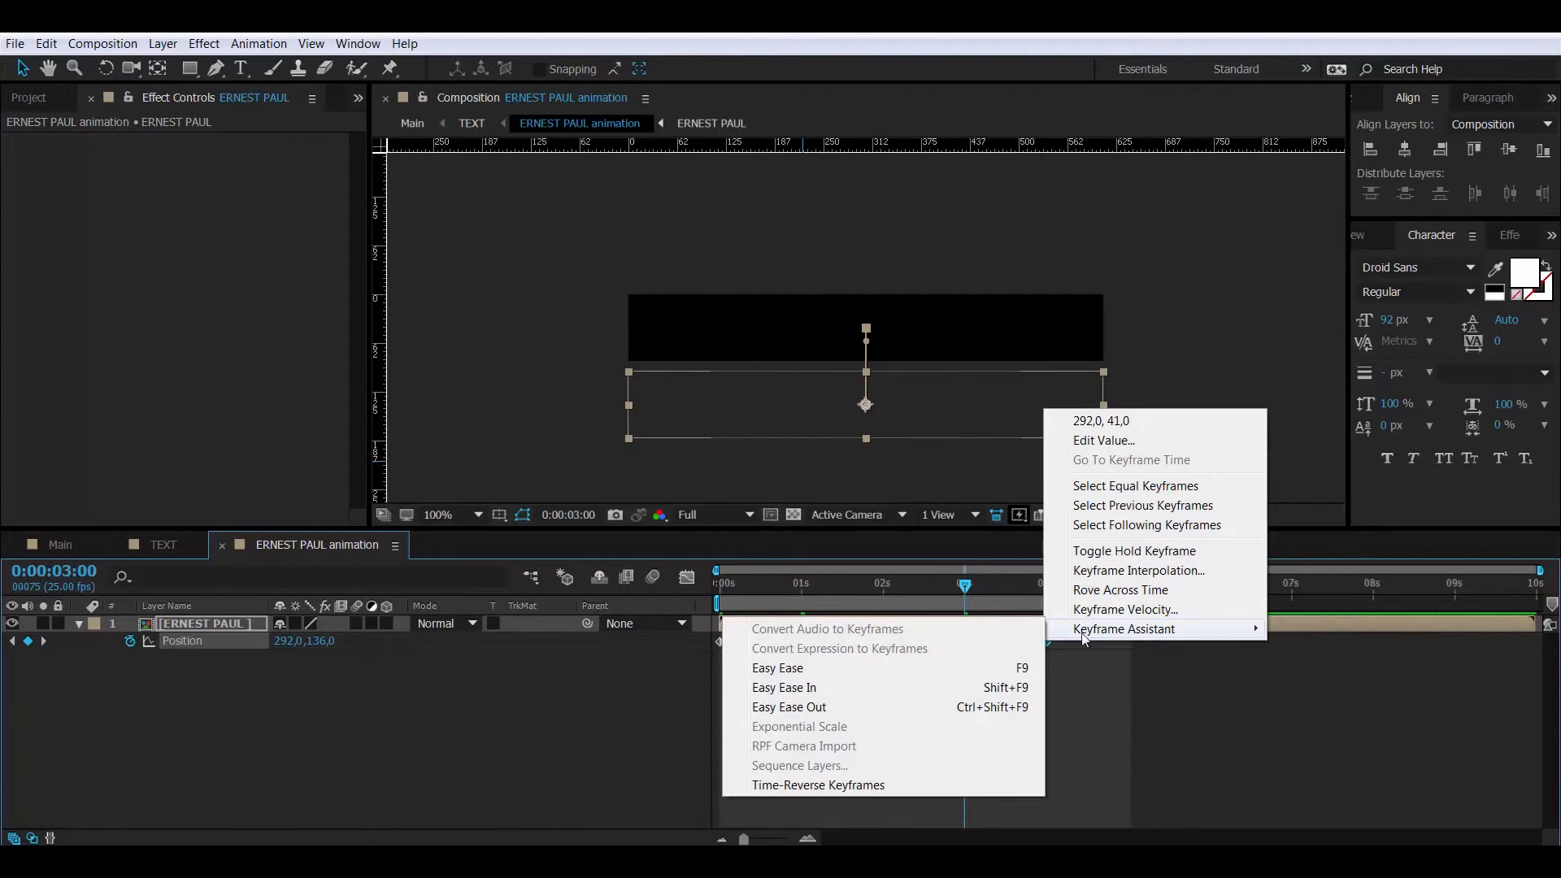
click(875, 784)
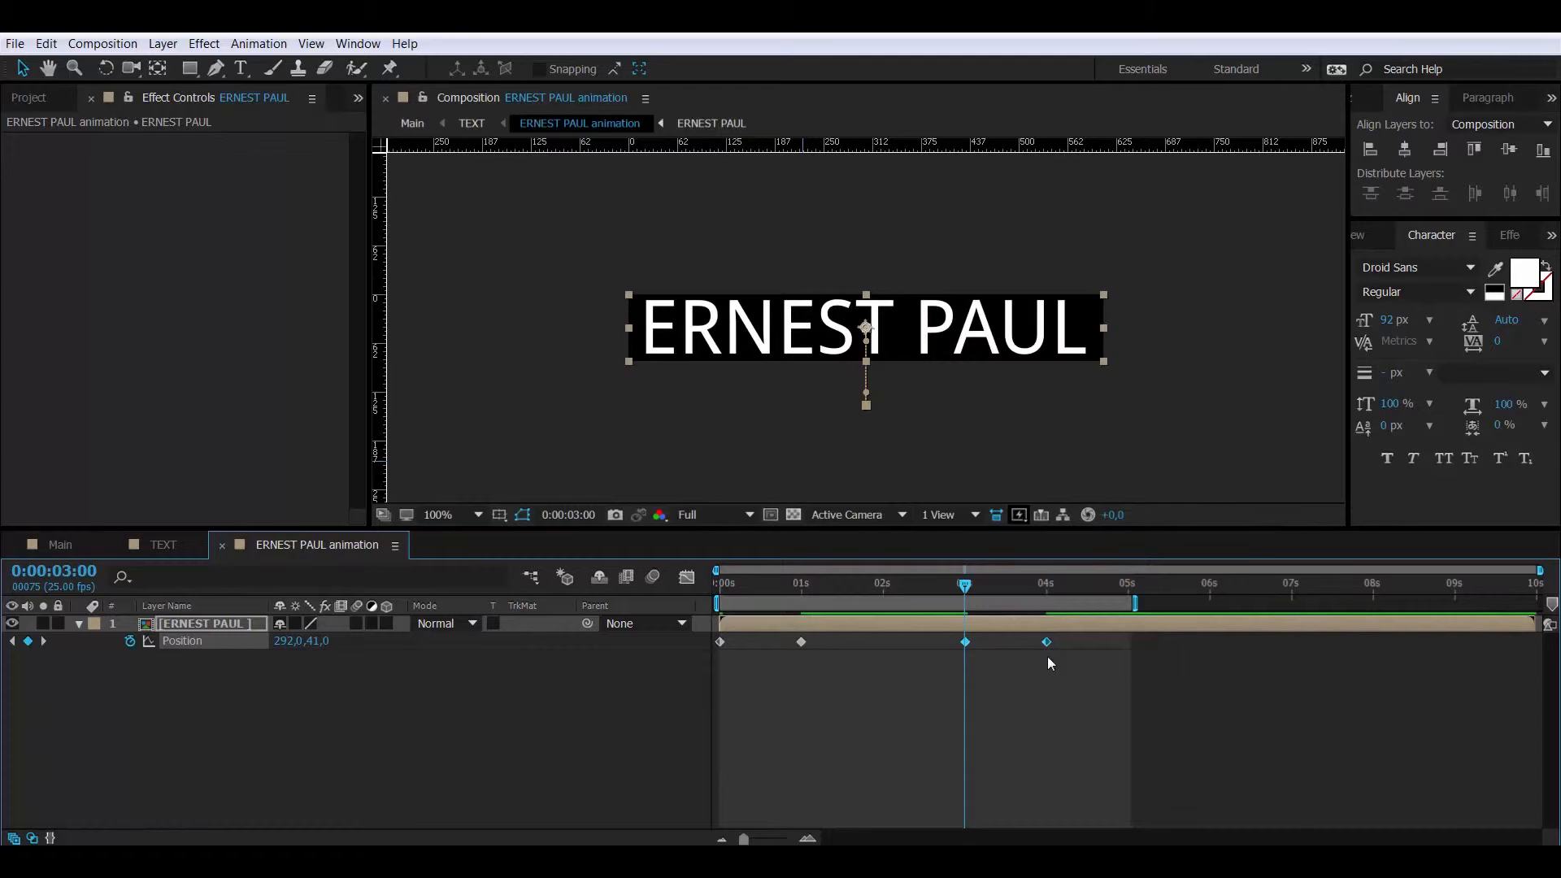
drag(1064, 663, 706, 637)
right_click(1046, 642)
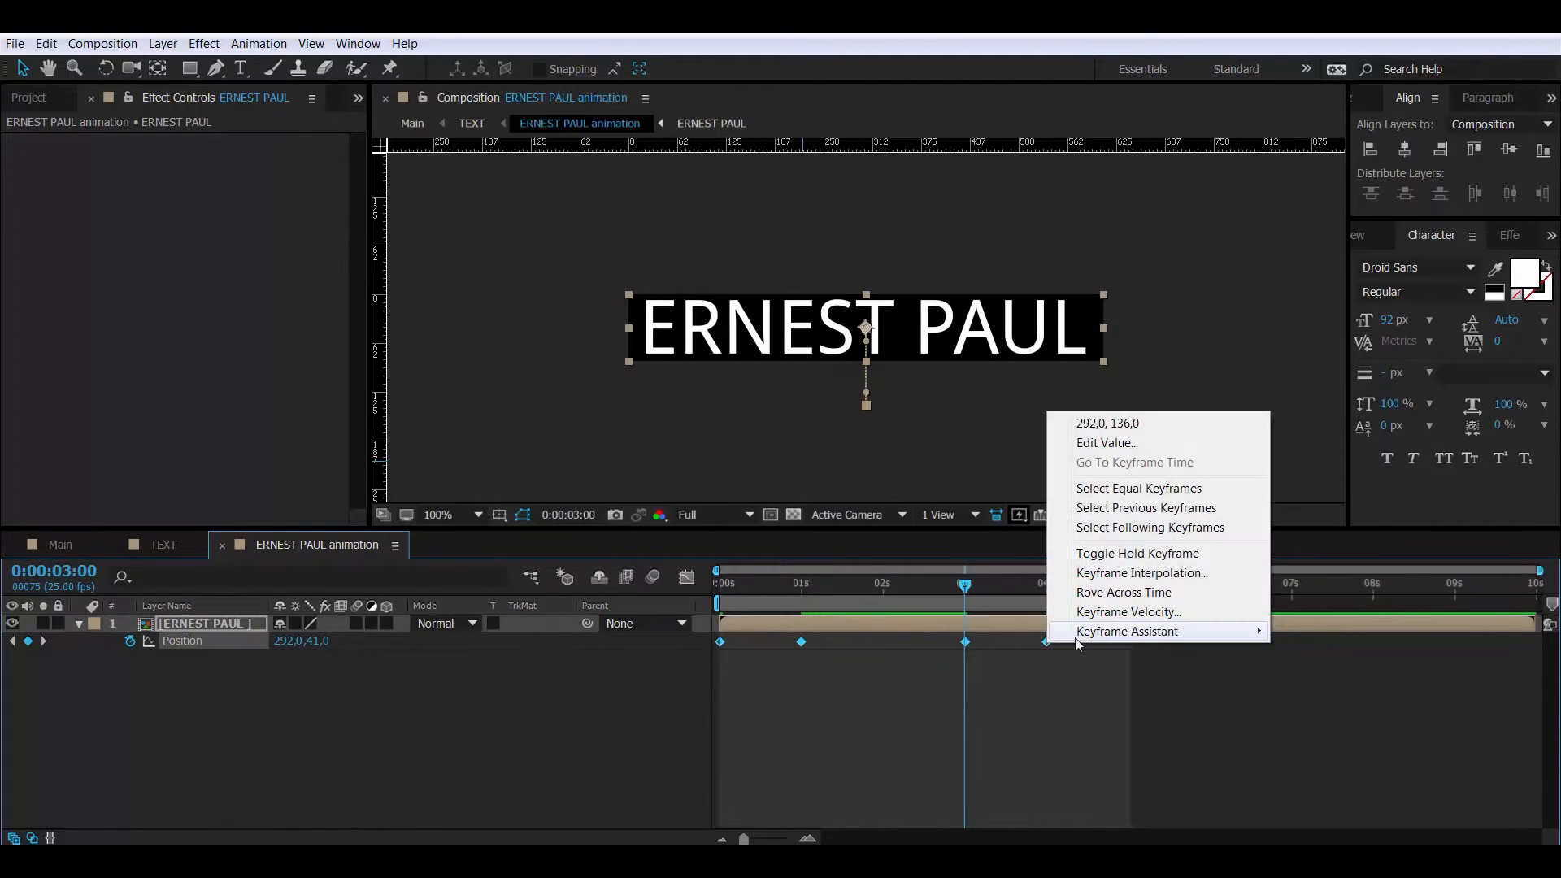
mouse_move(1088, 635)
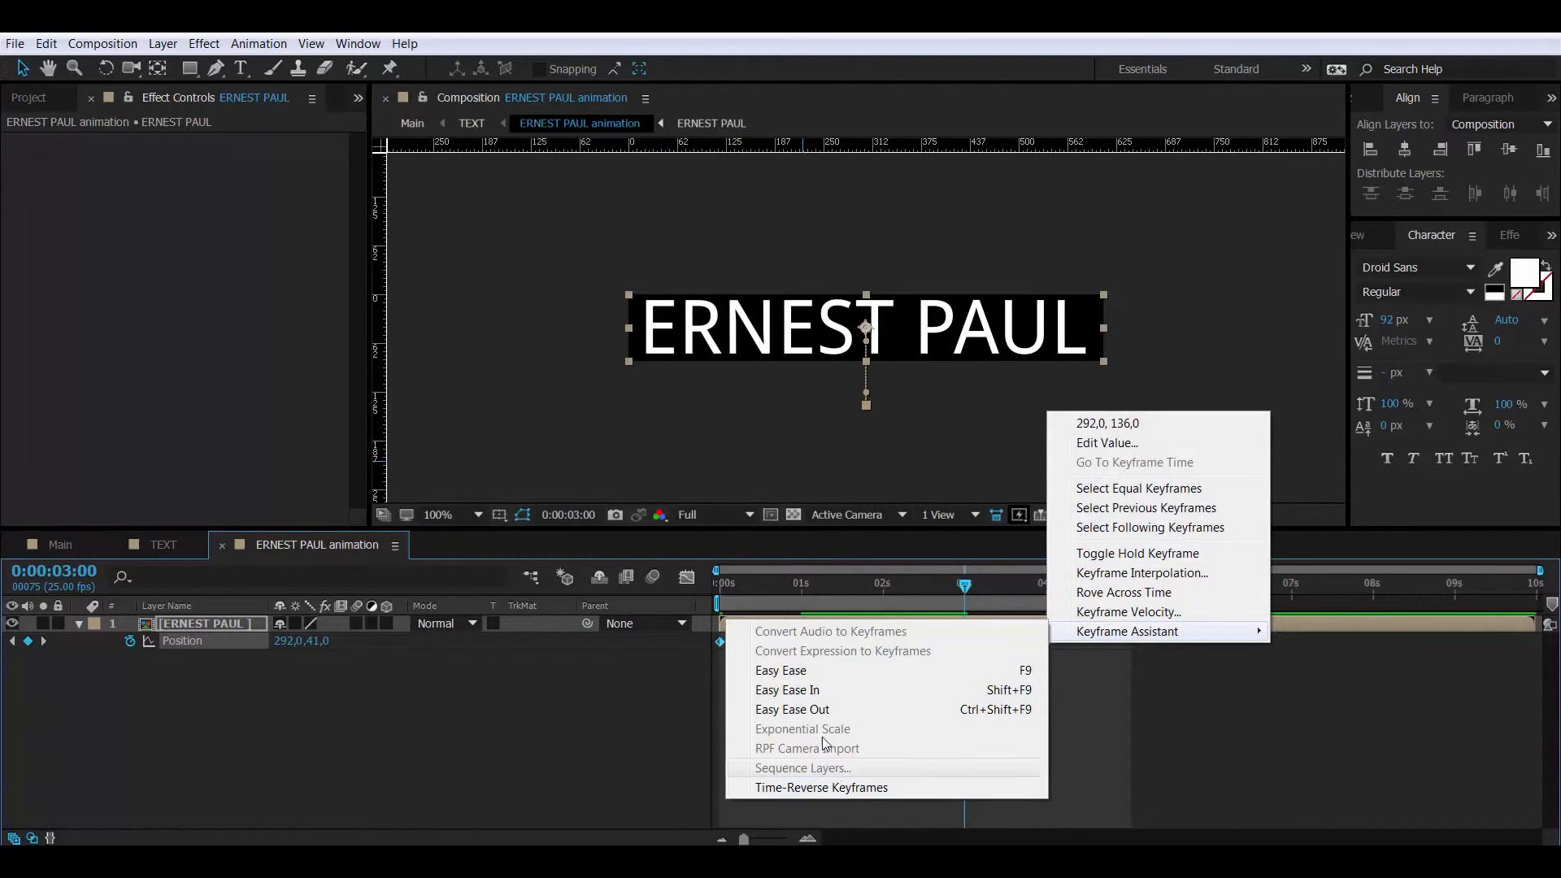
click(825, 675)
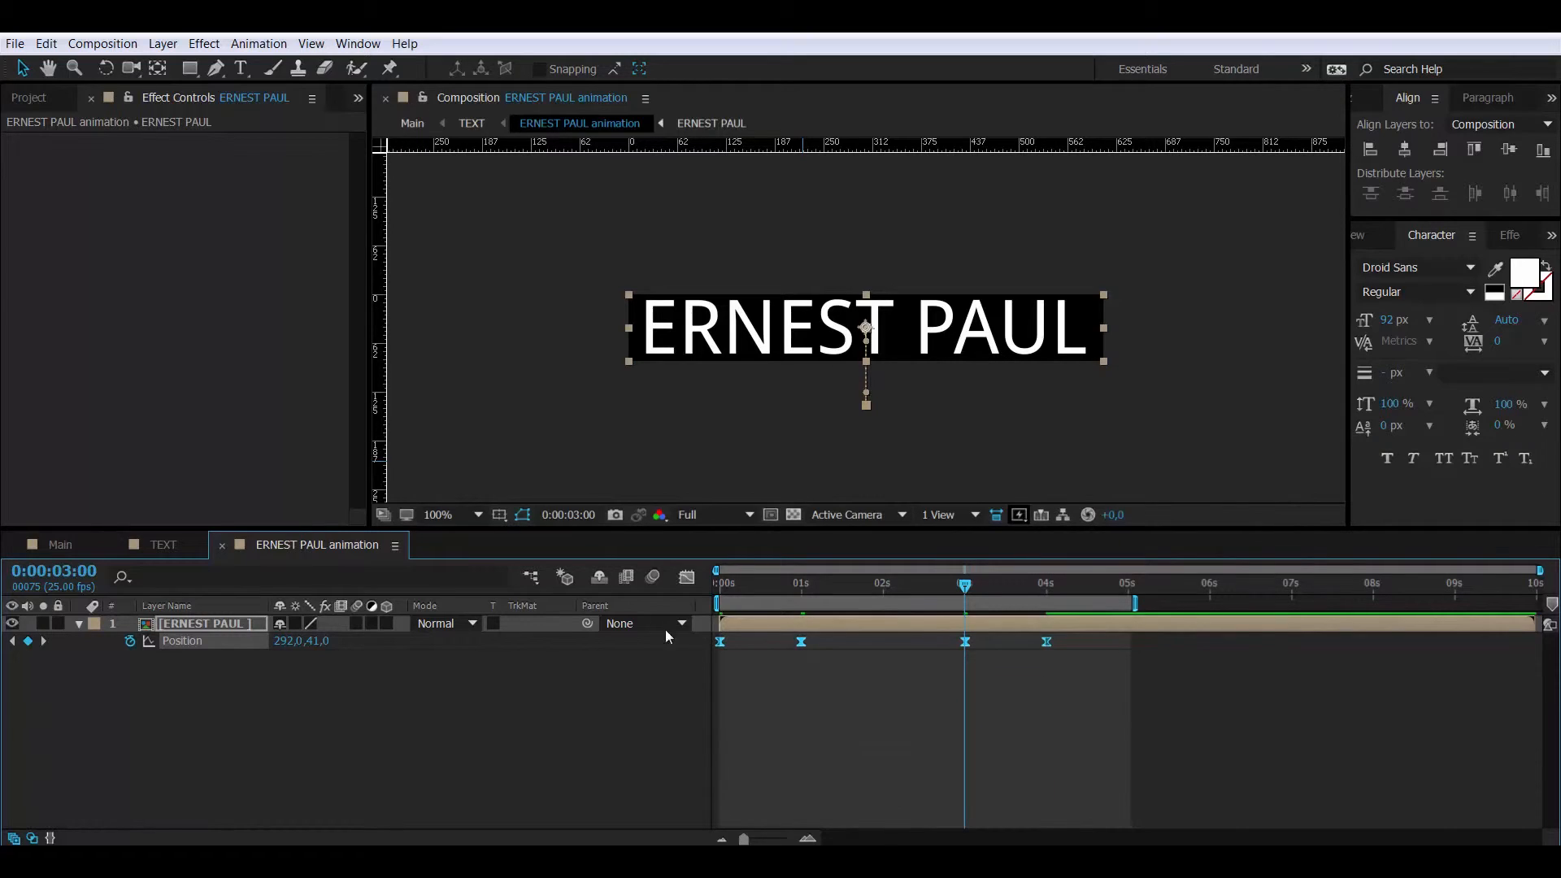
- Lengthen the eases at the 1 s and 3 s keyframes in the speed graph
click(688, 577)
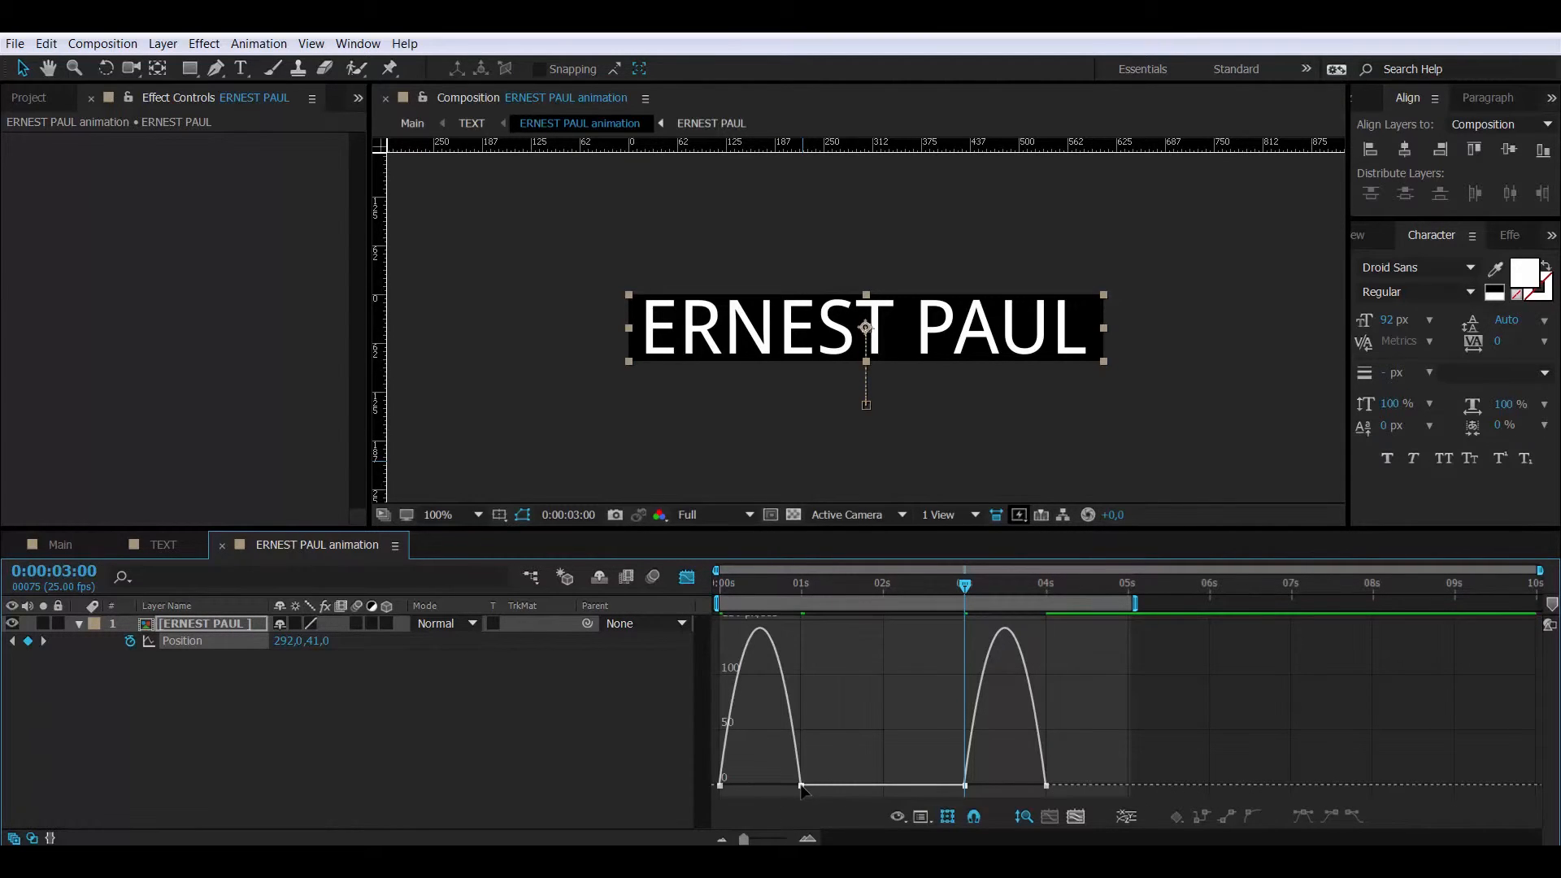
click(802, 786)
drag(788, 786, 760, 786)
click(965, 786)
drag(979, 786, 1057, 787)
click(687, 578)
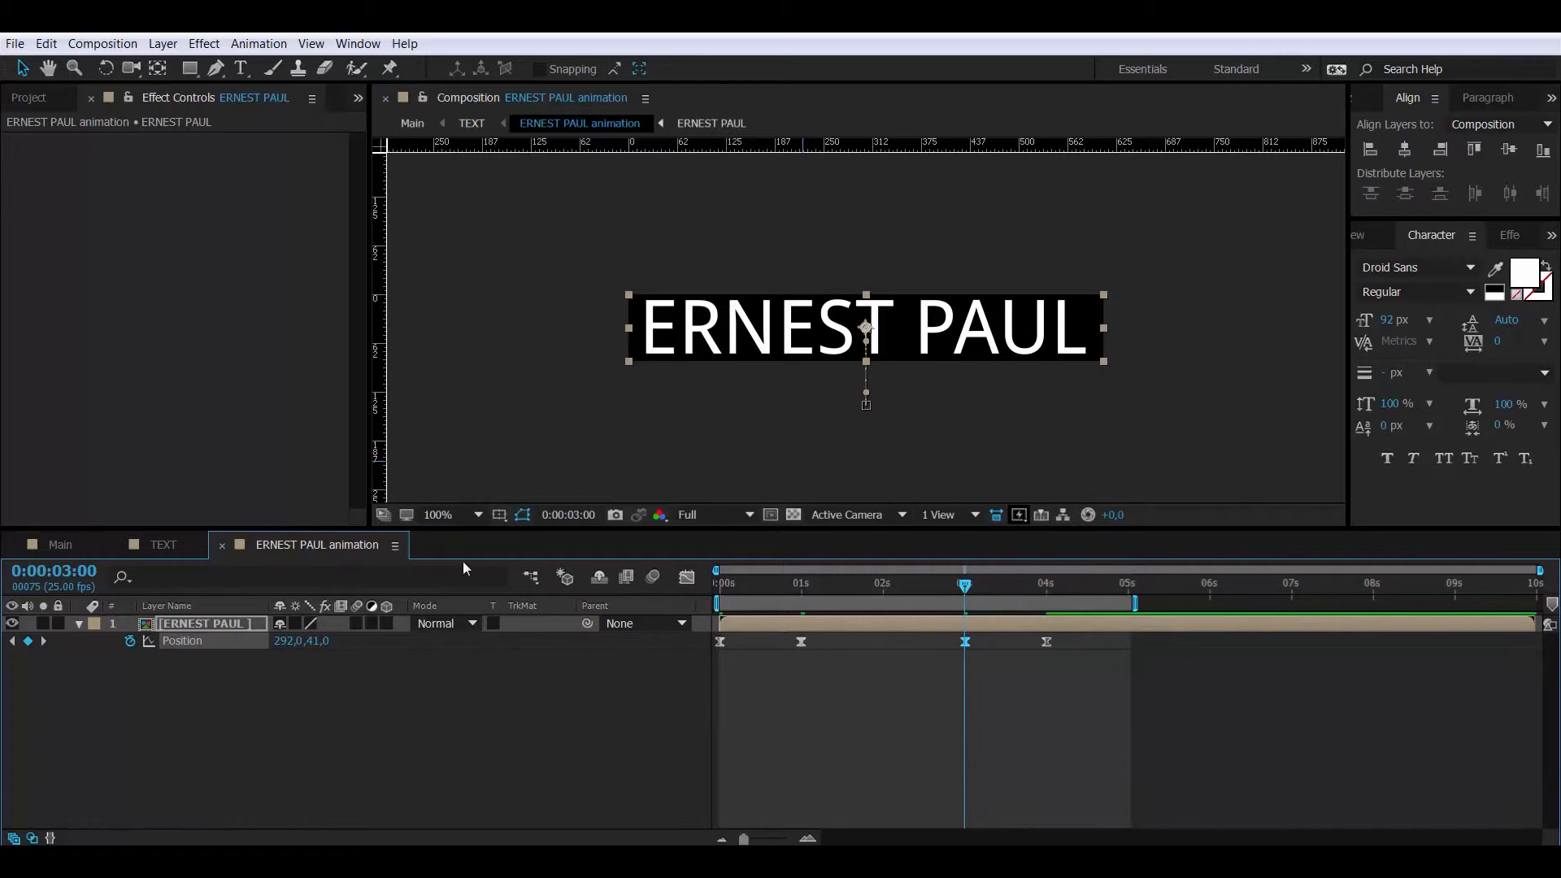
- Delete Shape Layer 1 from the TEXT composition
click(222, 545)
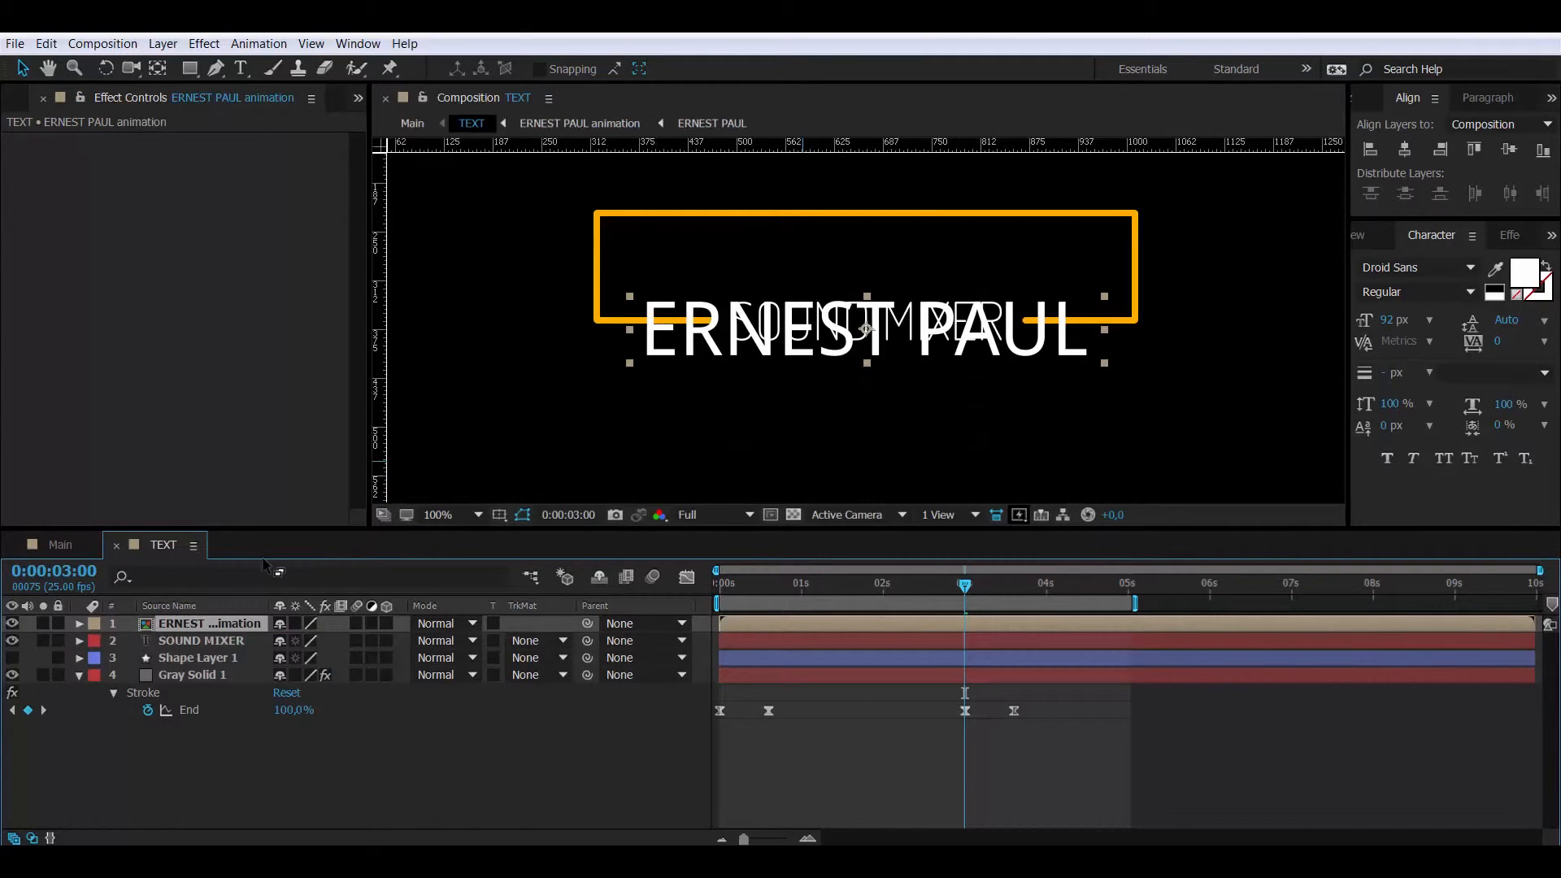
click(211, 639)
click(218, 657)
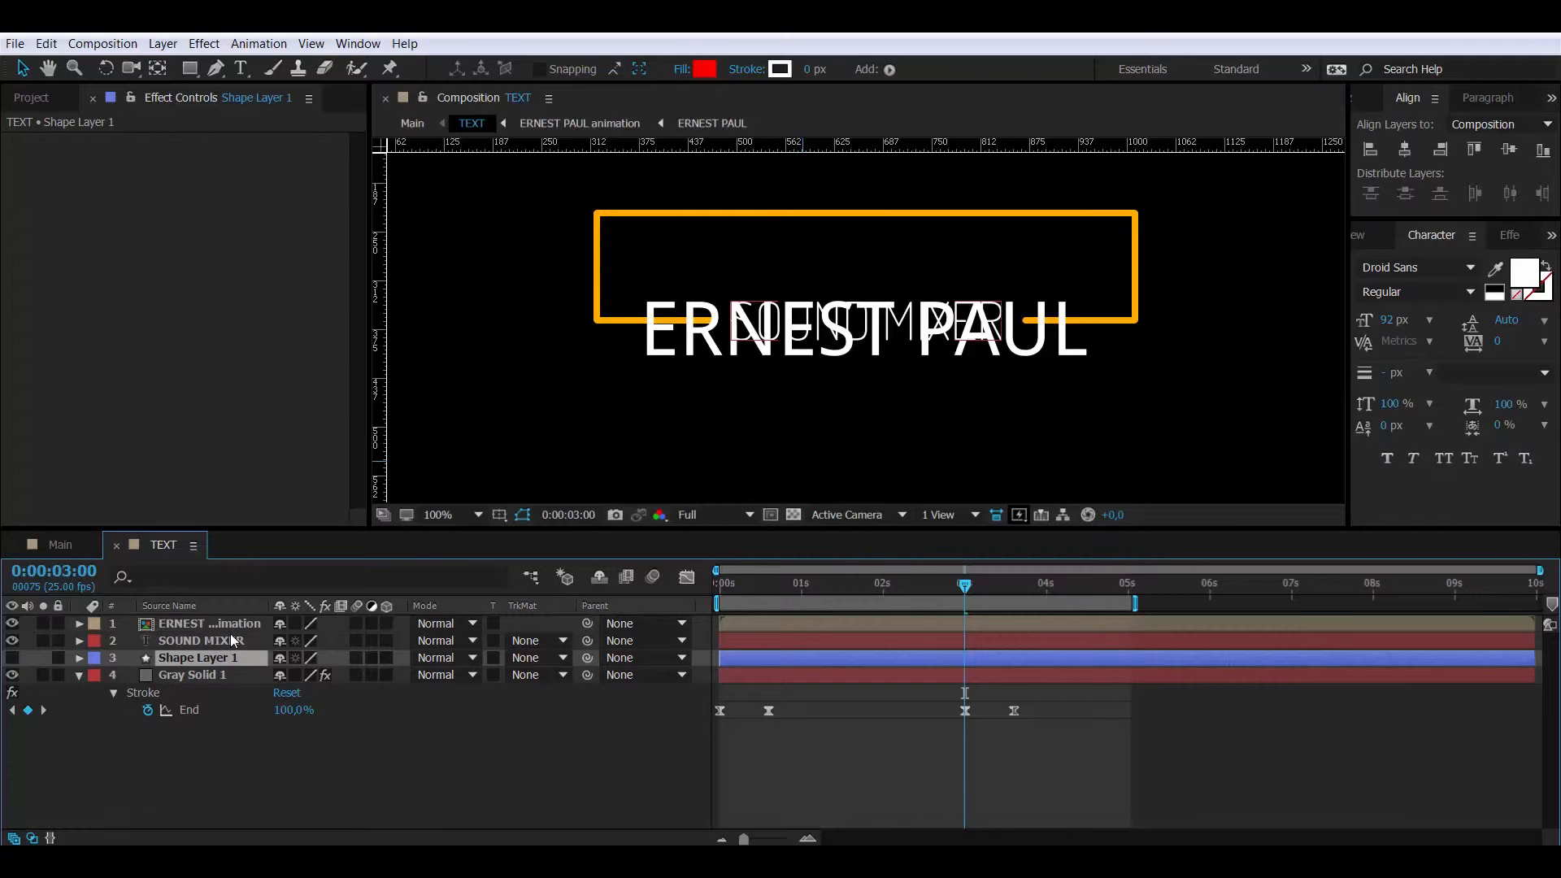
key(Delete)
click(228, 645)
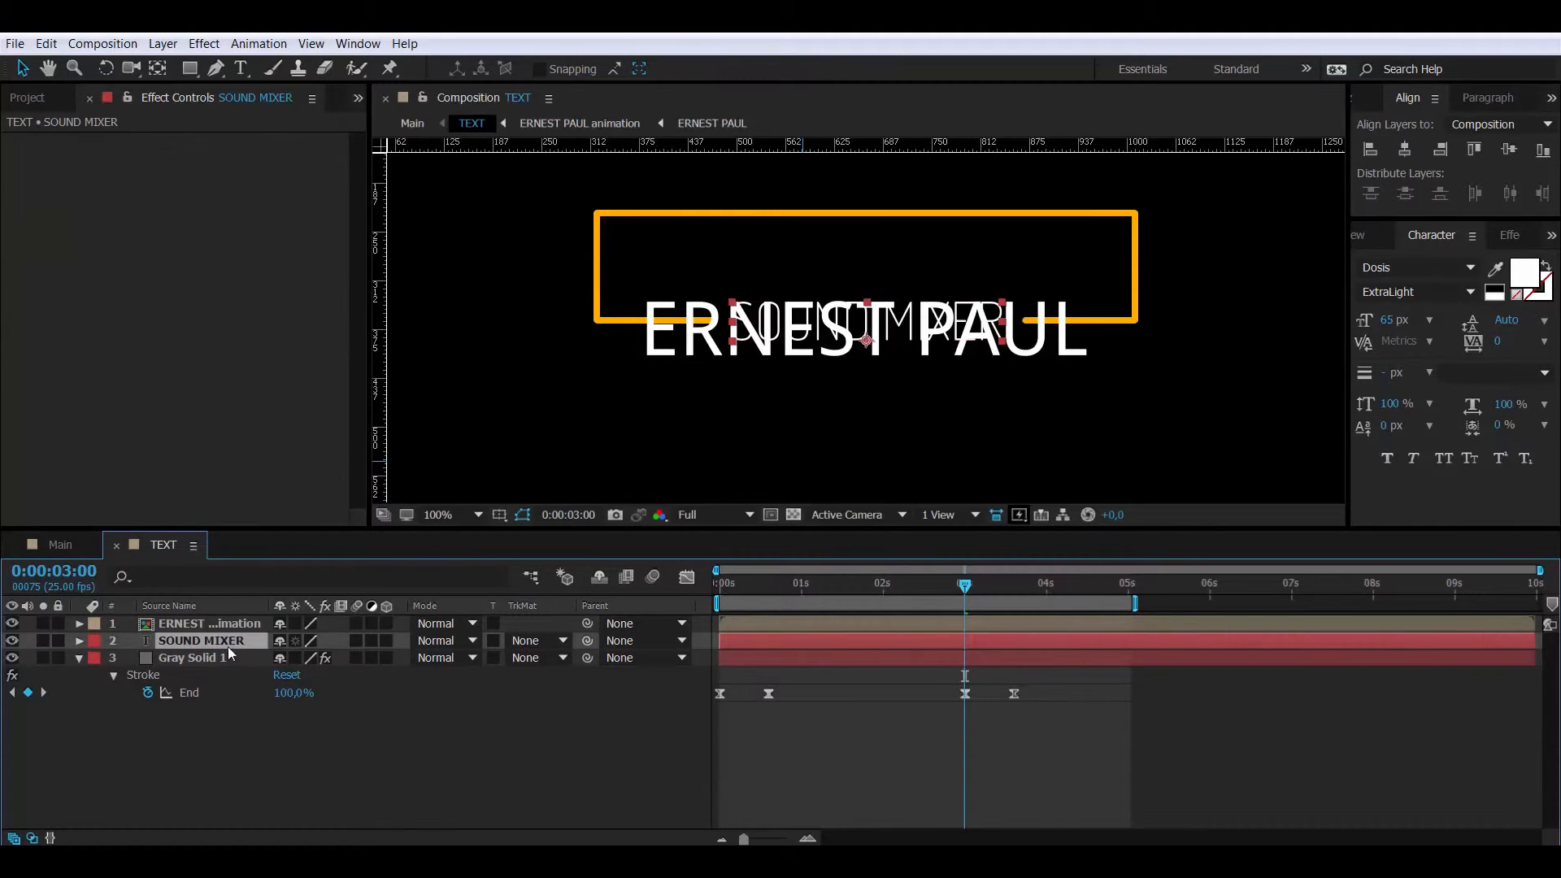
- Pre-compose the SOUND MIXER text layer as 'SOUND MIXER animation'
click(80, 657)
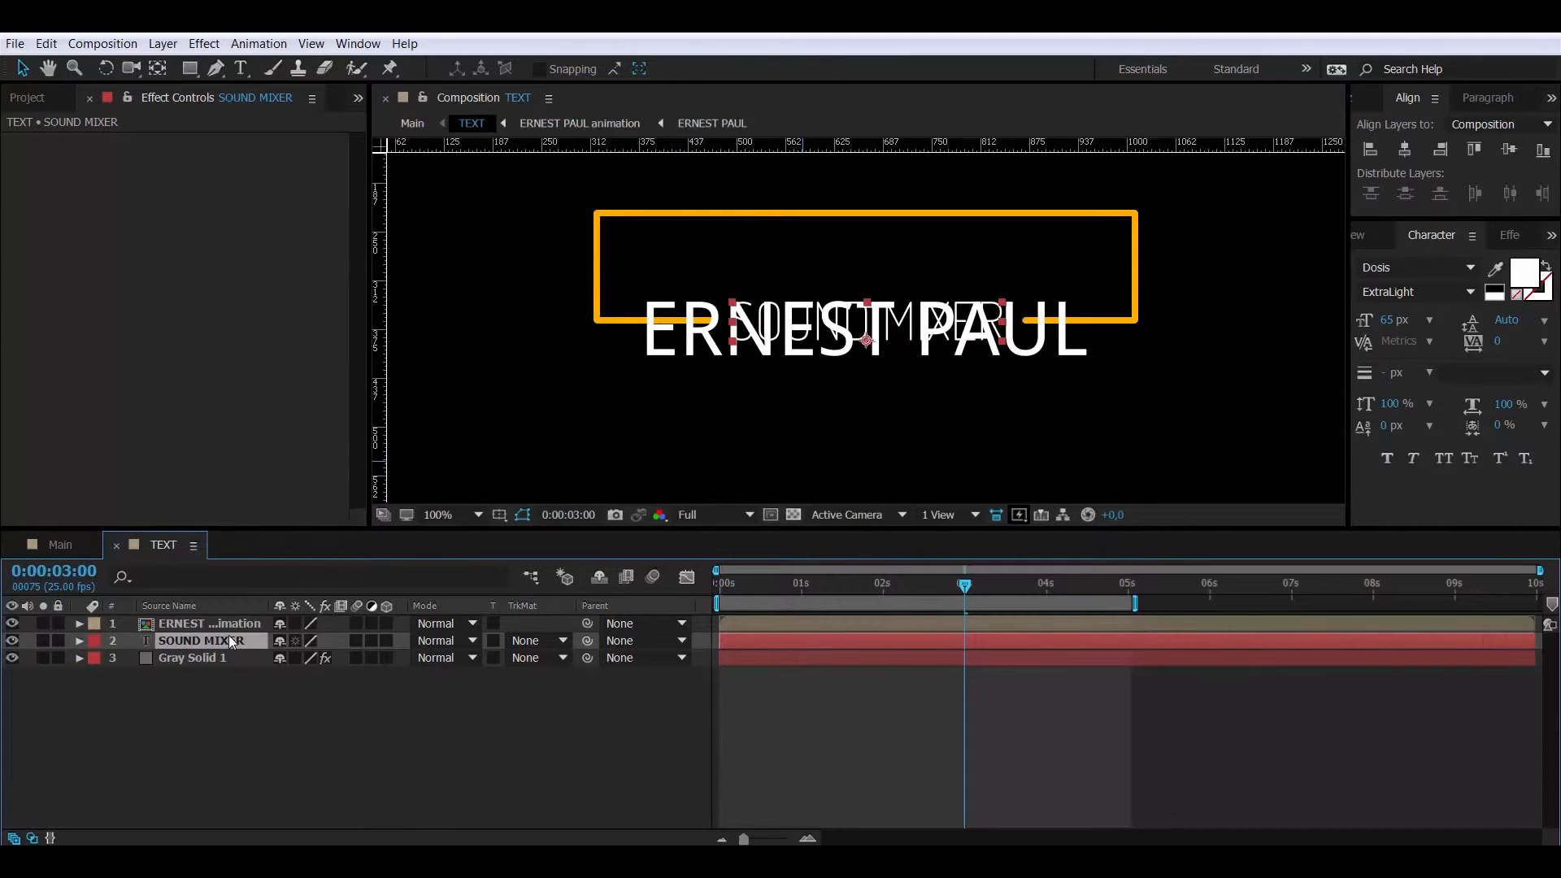
right_click(228, 644)
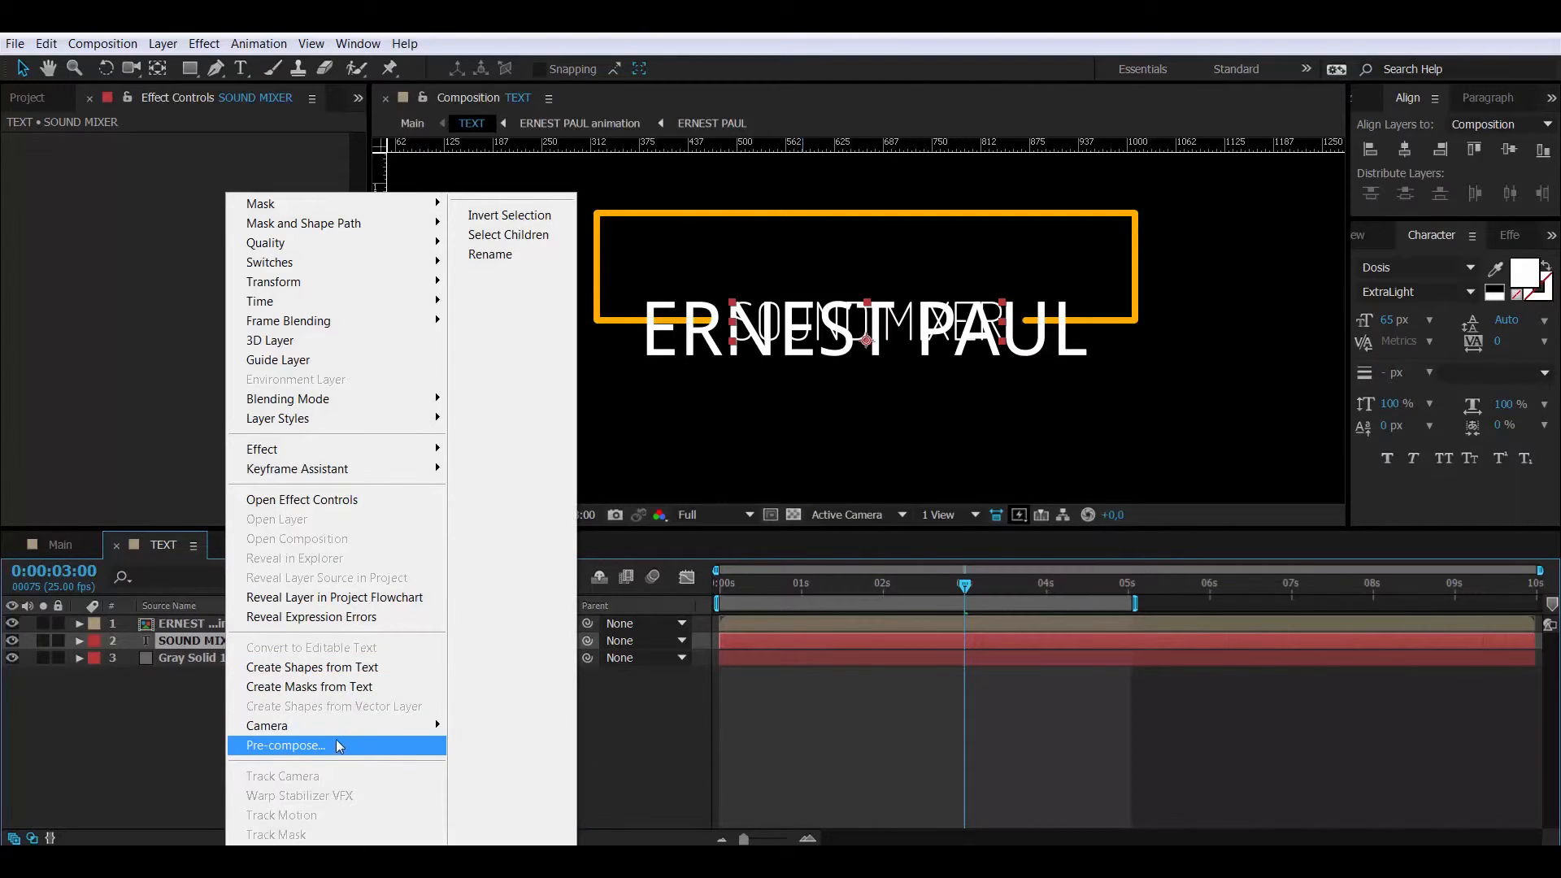
click(317, 744)
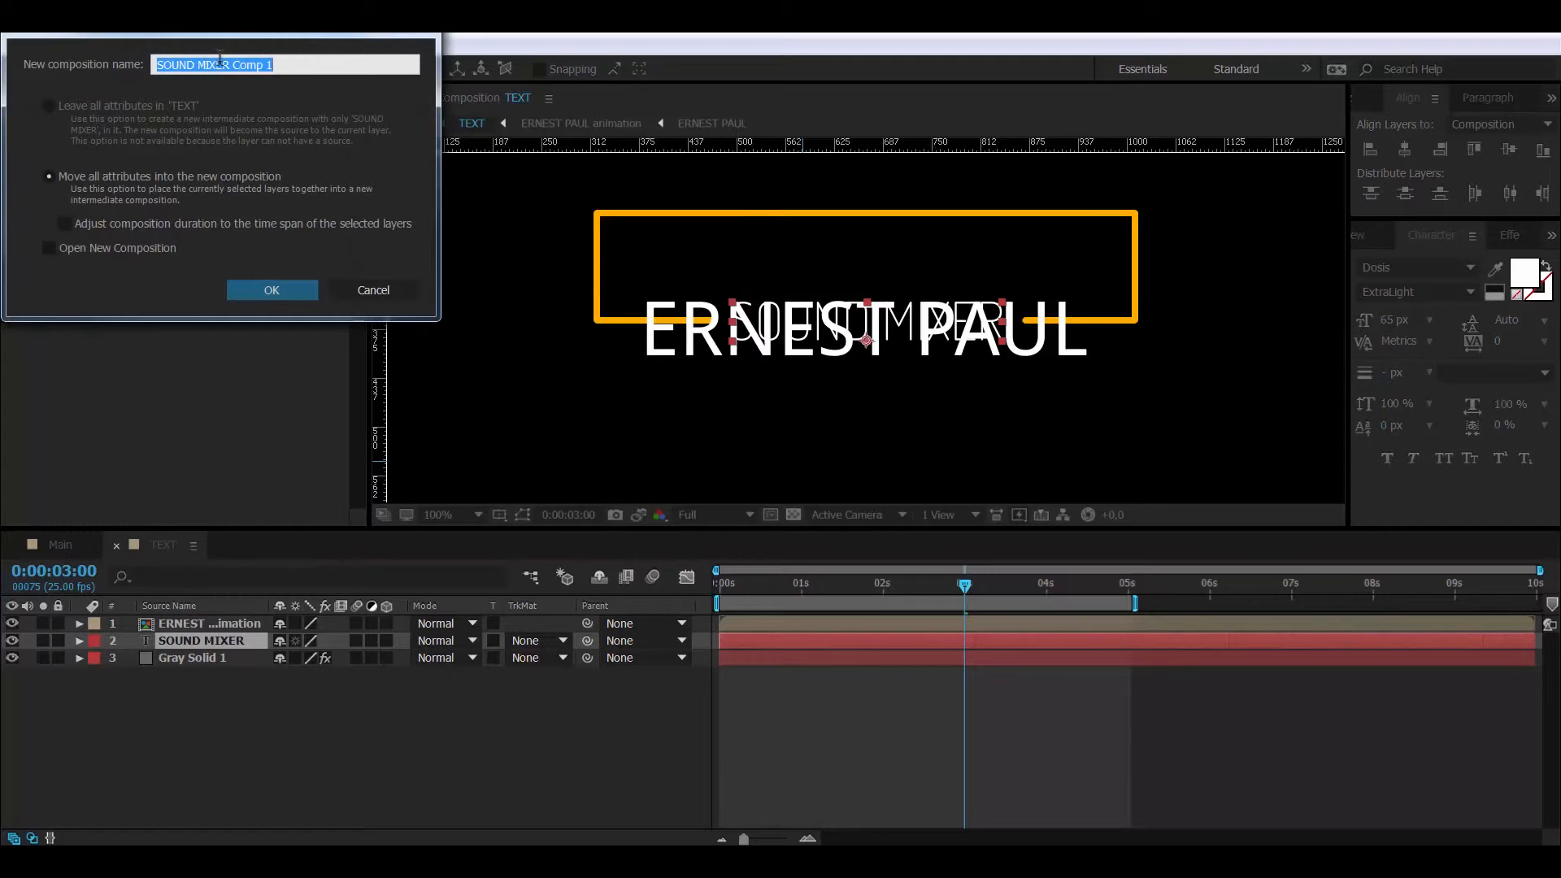
drag(234, 65, 367, 54)
text(a)
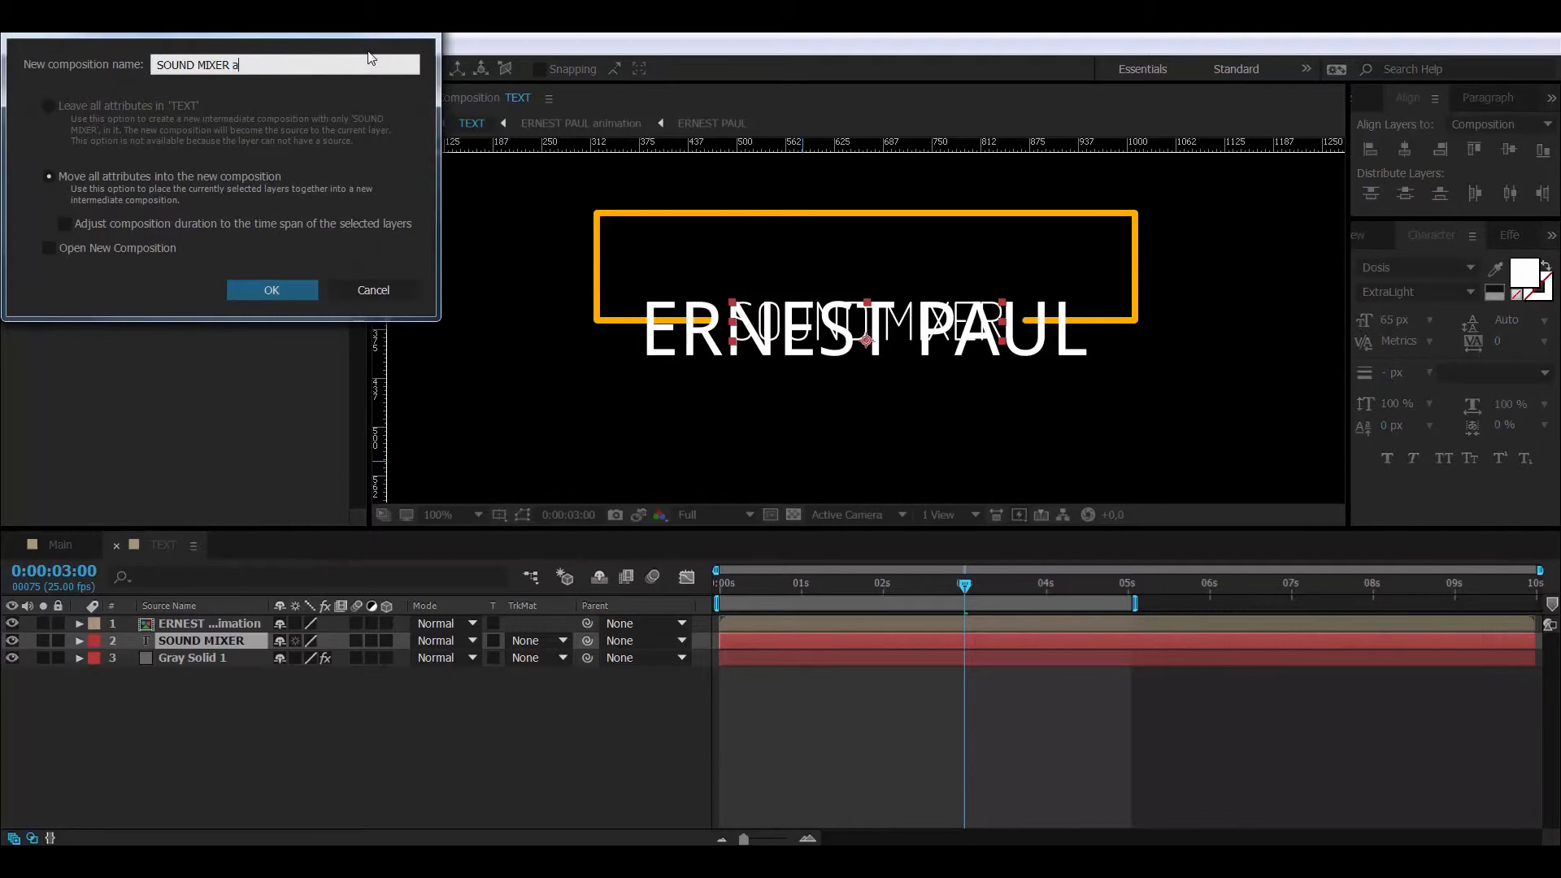
text(nimation)
key(Return)
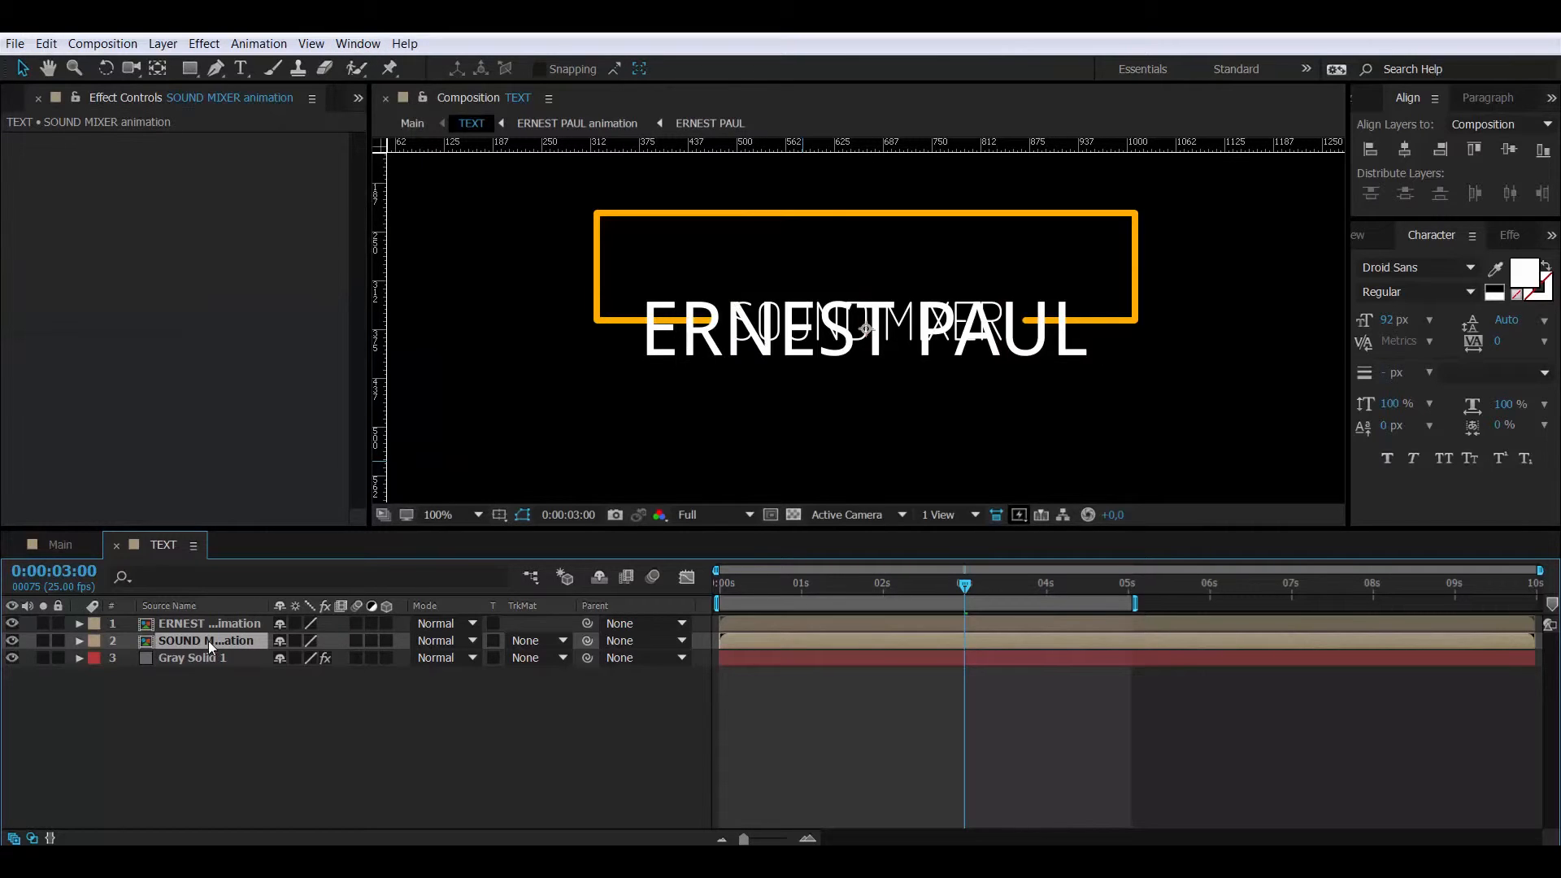
- Crop SOUND MIXER animation to a region of interest around the text
double_click(208, 641)
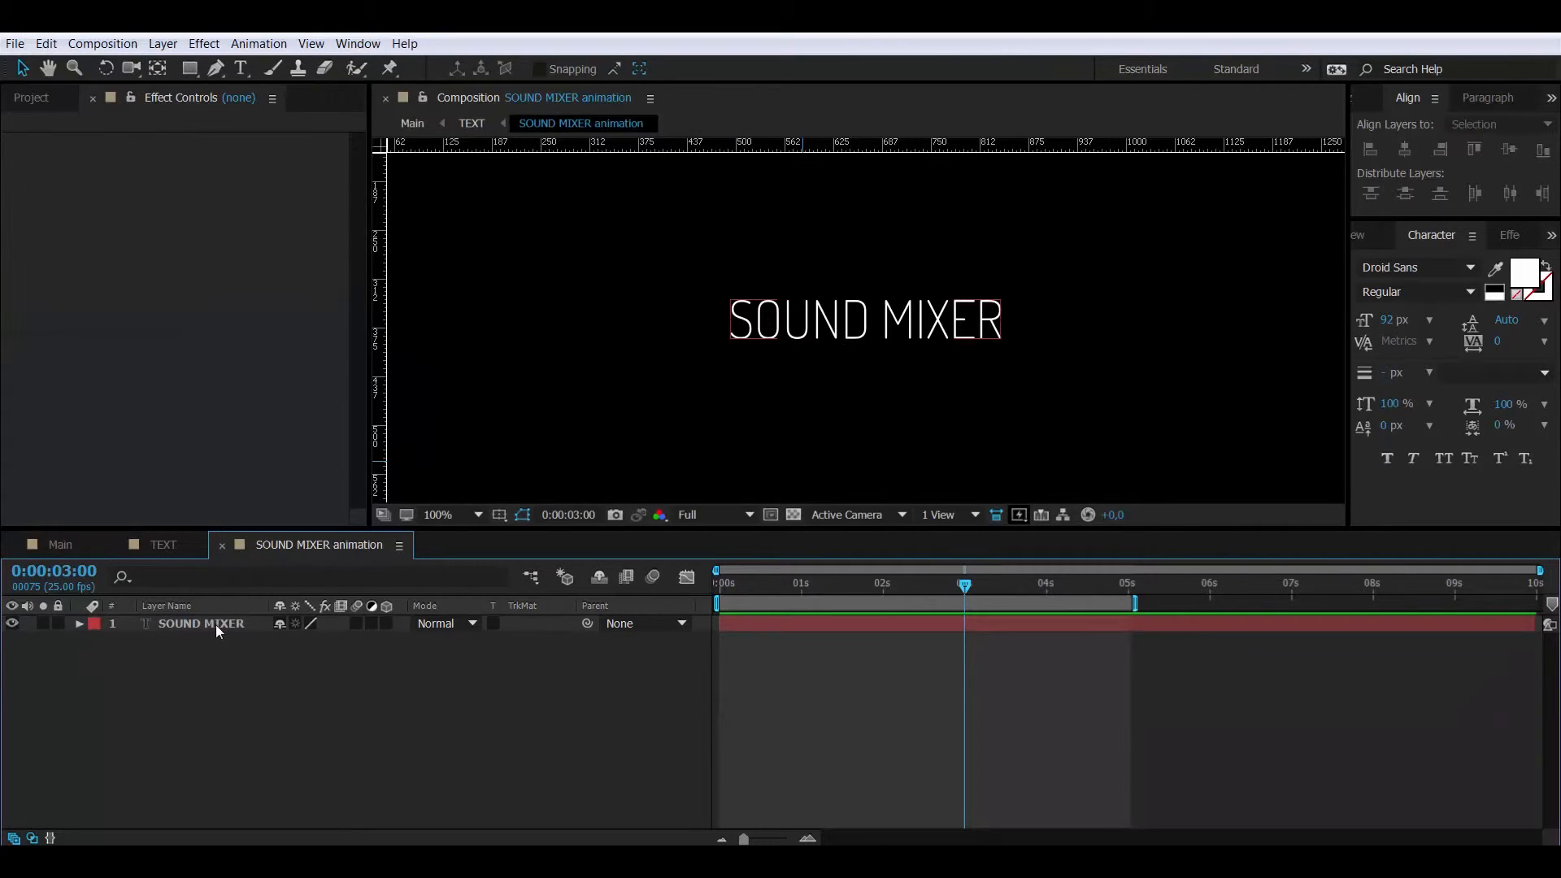
click(216, 625)
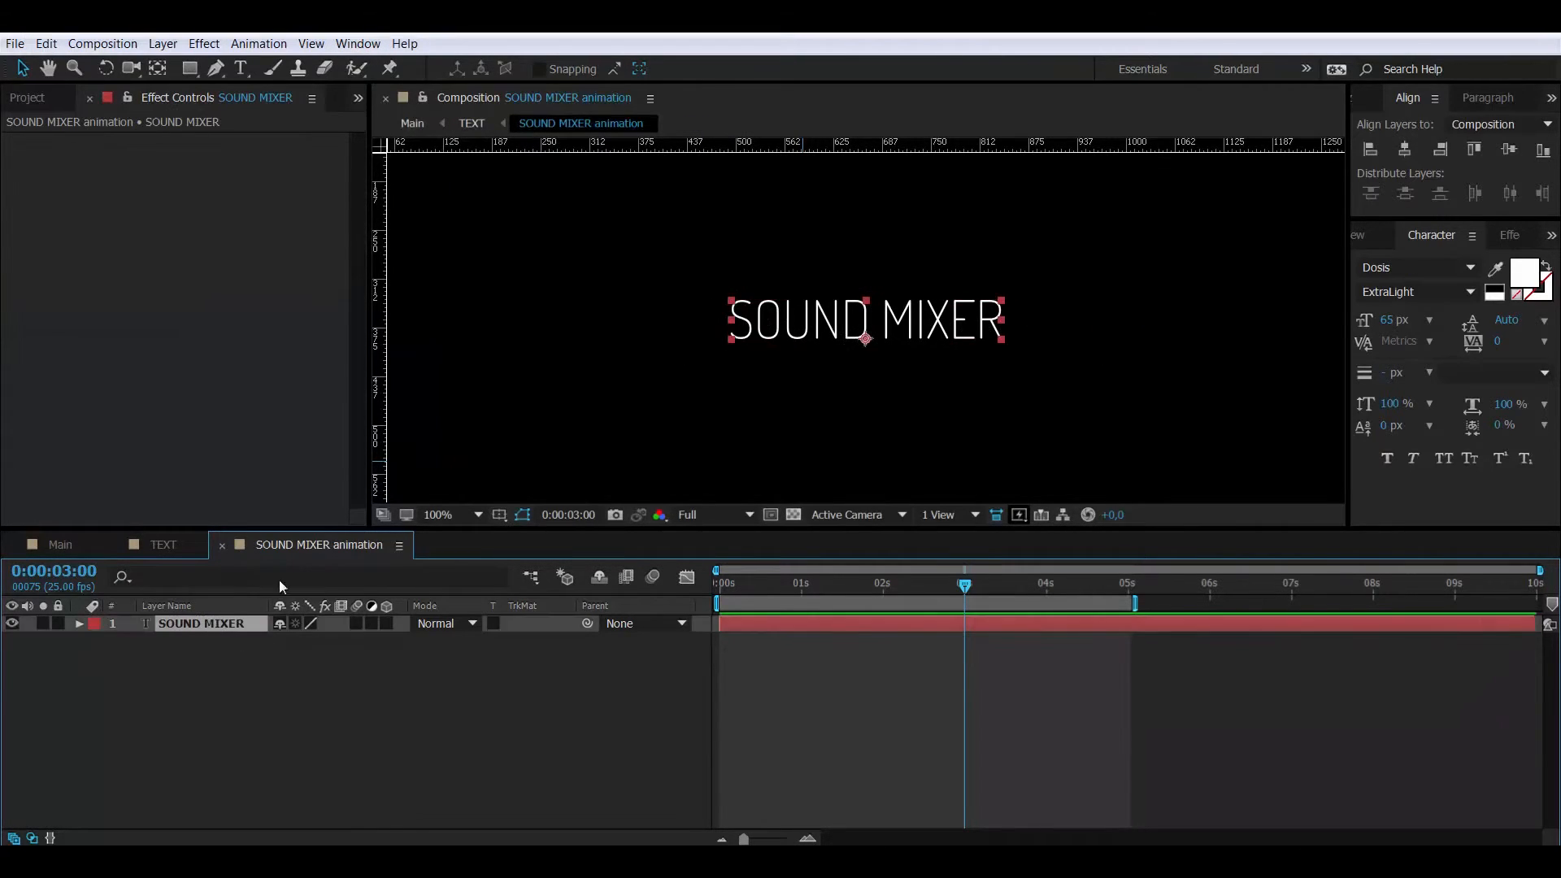
click(768, 515)
drag(722, 300, 1017, 346)
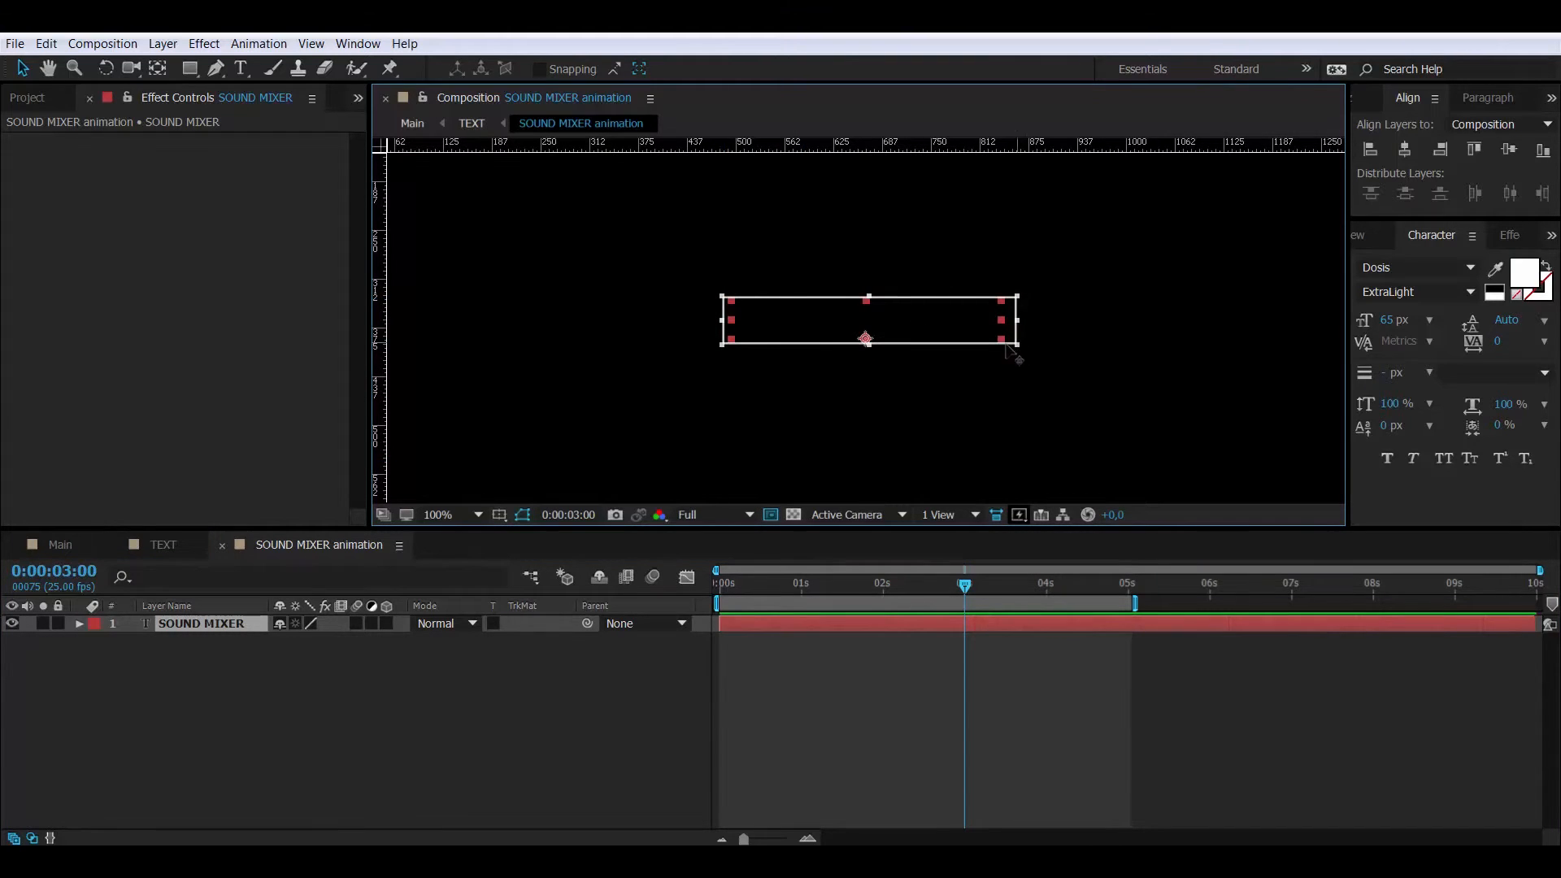
click(102, 44)
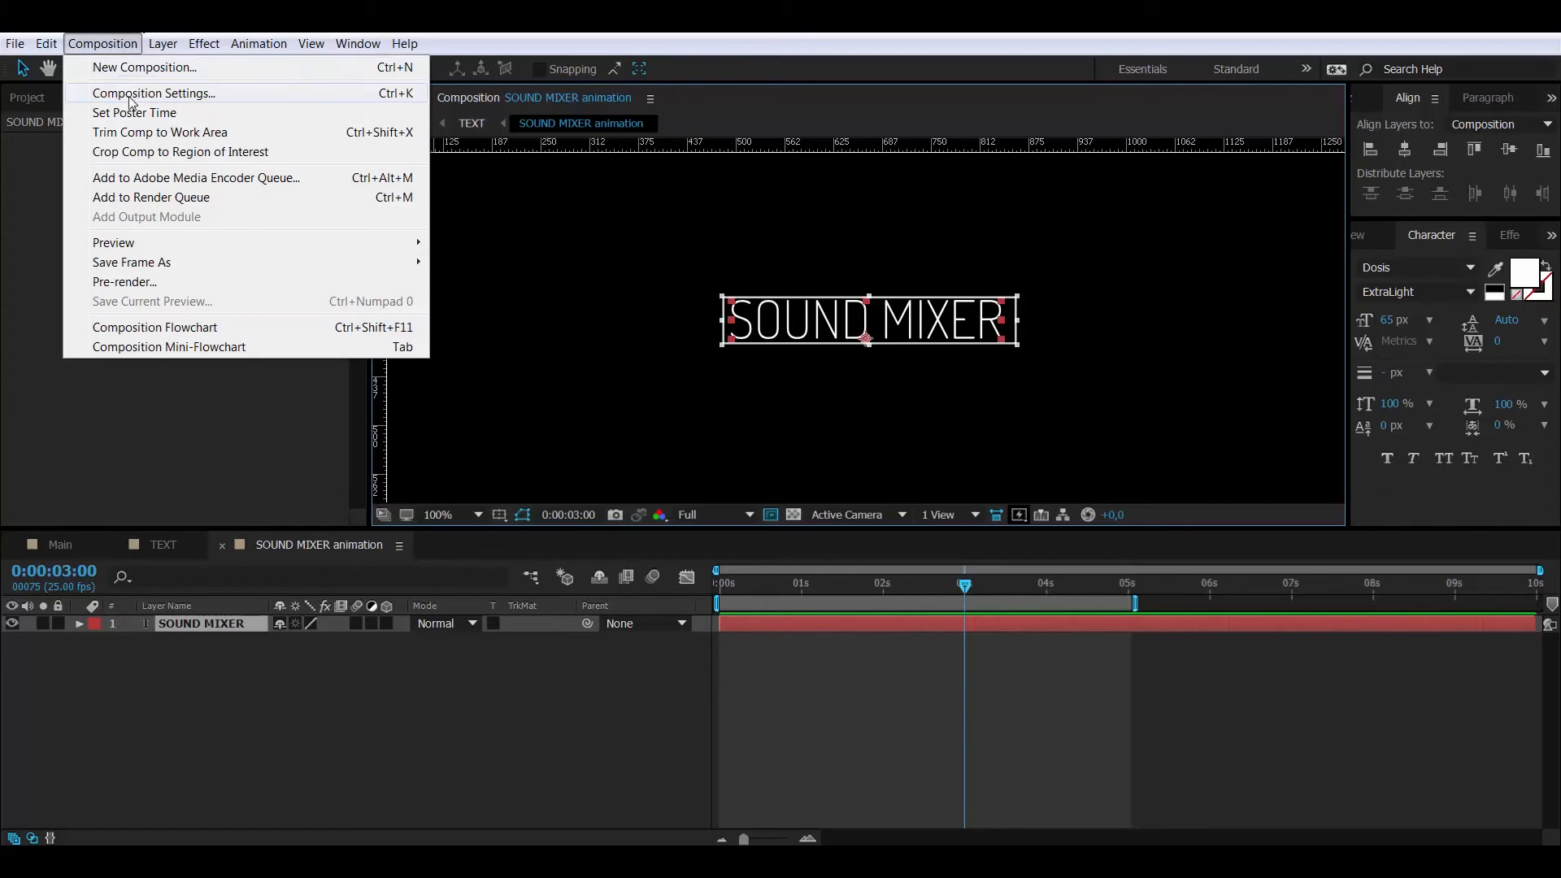
click(150, 153)
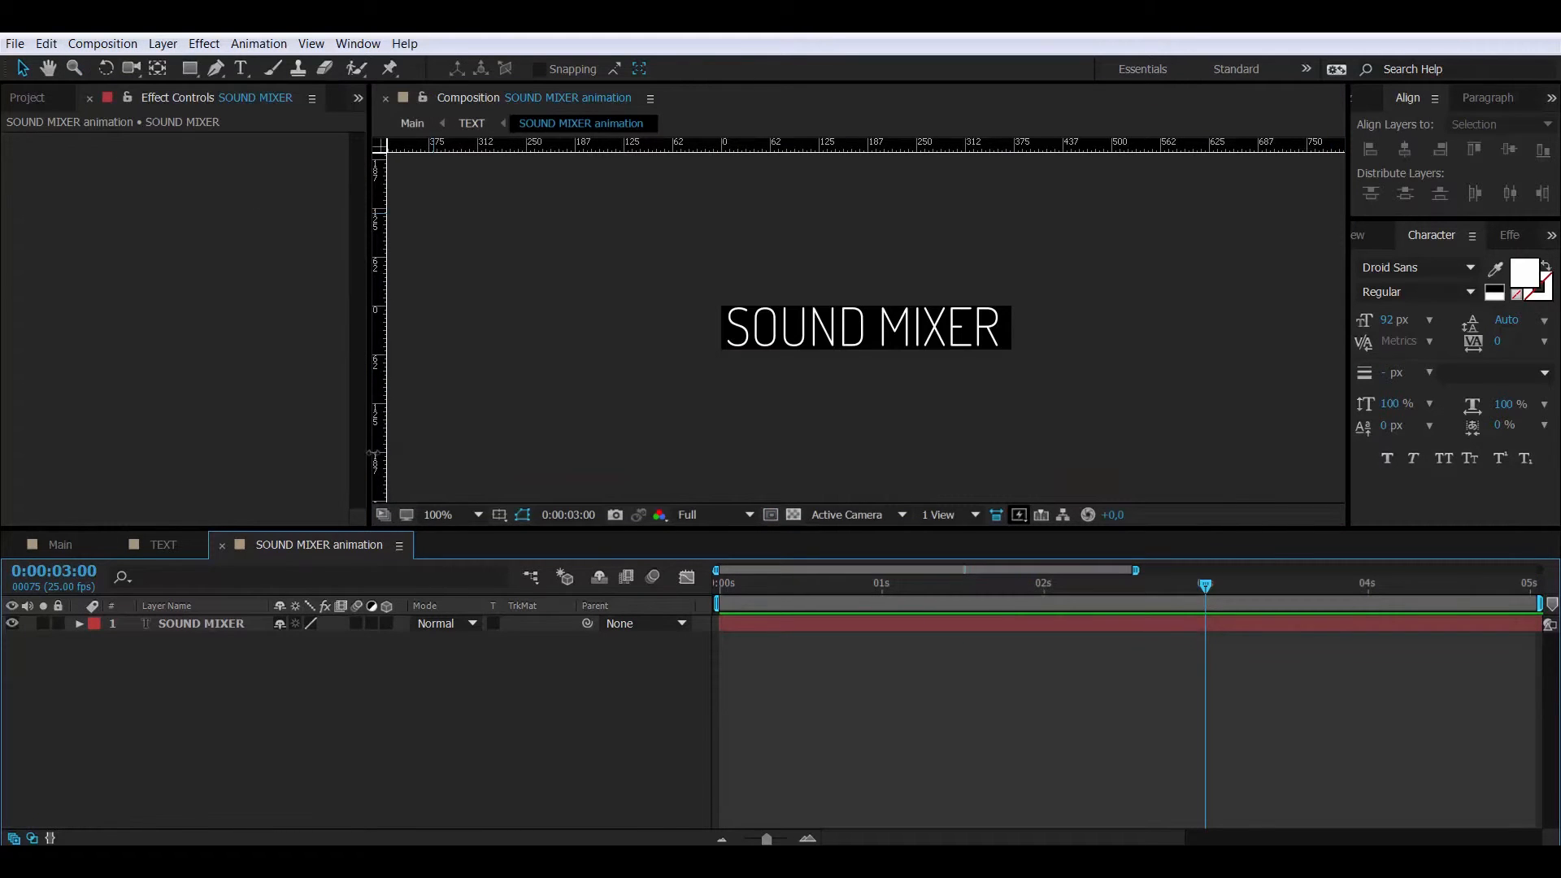
- Pre-compose the SOUND MIXER text layer into a precomp named 'SOUND MIXER'
click(213, 619)
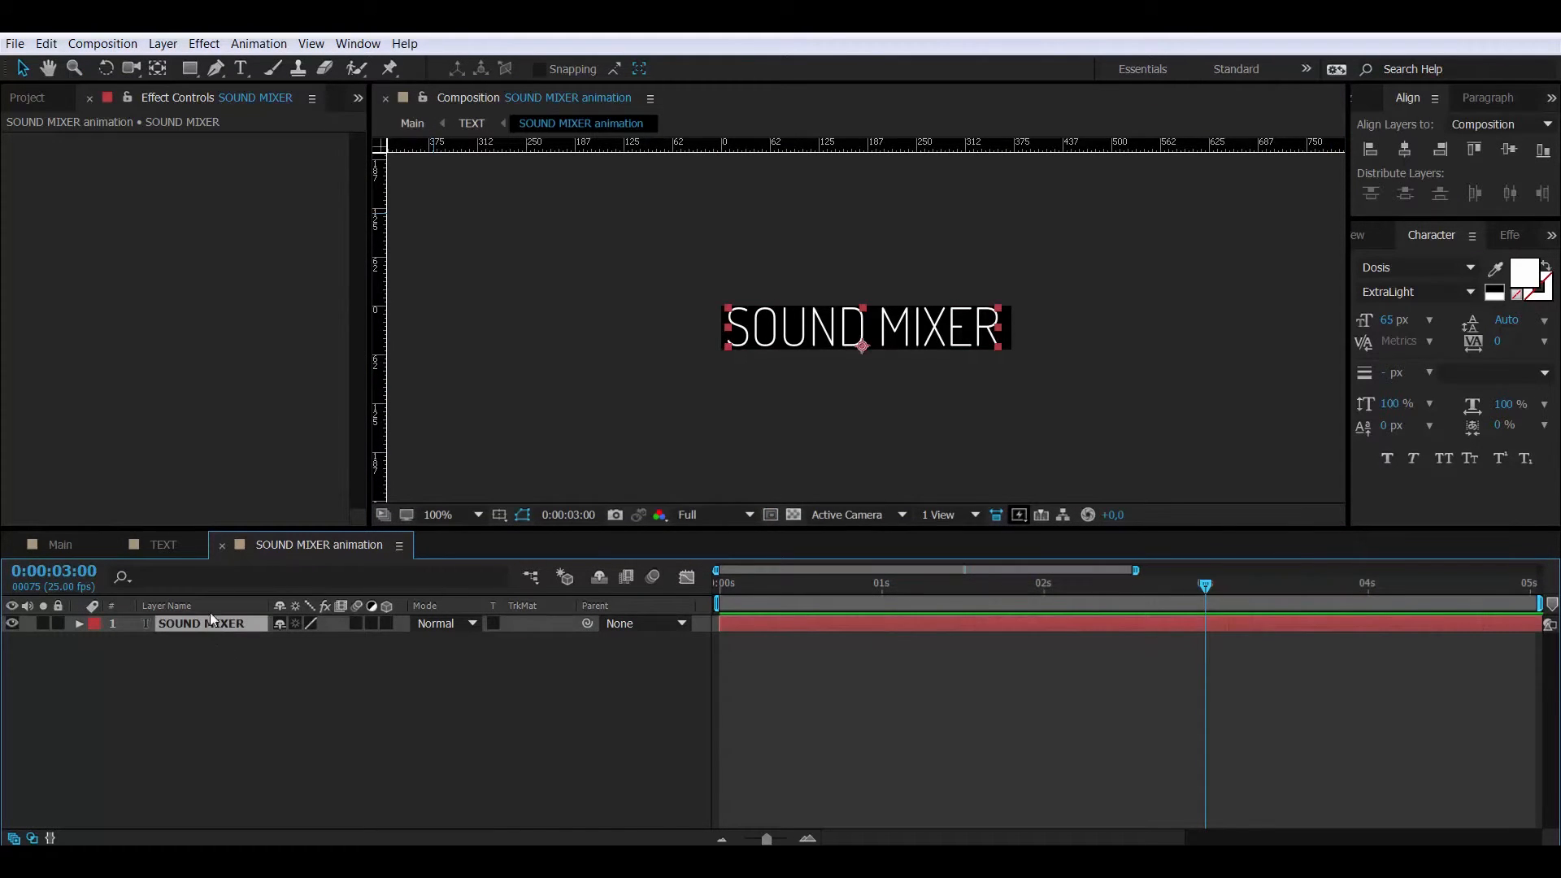
click(163, 44)
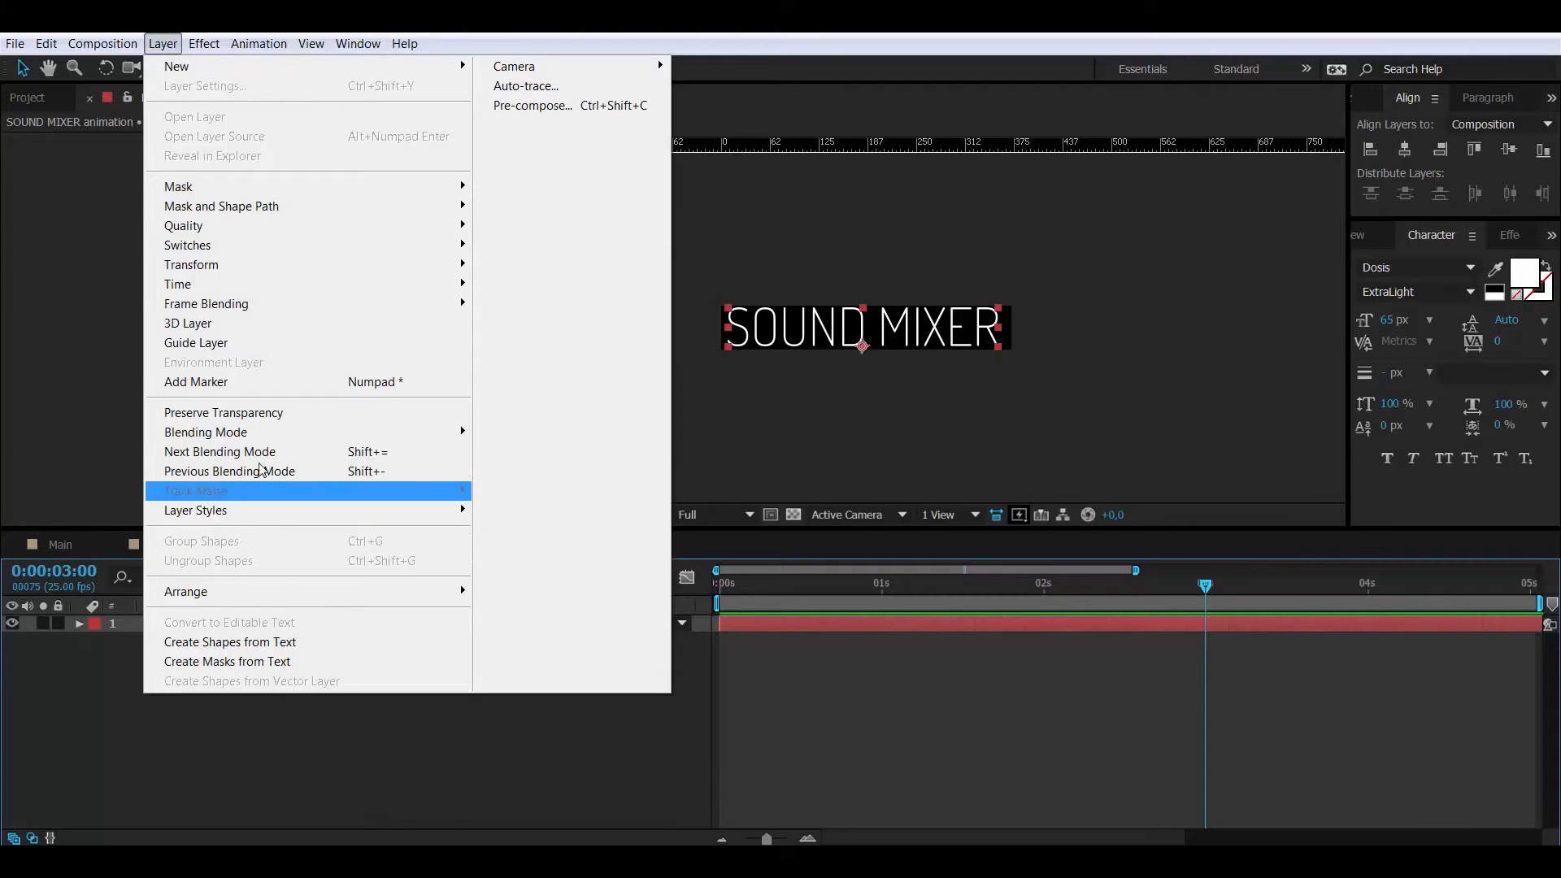
click(532, 106)
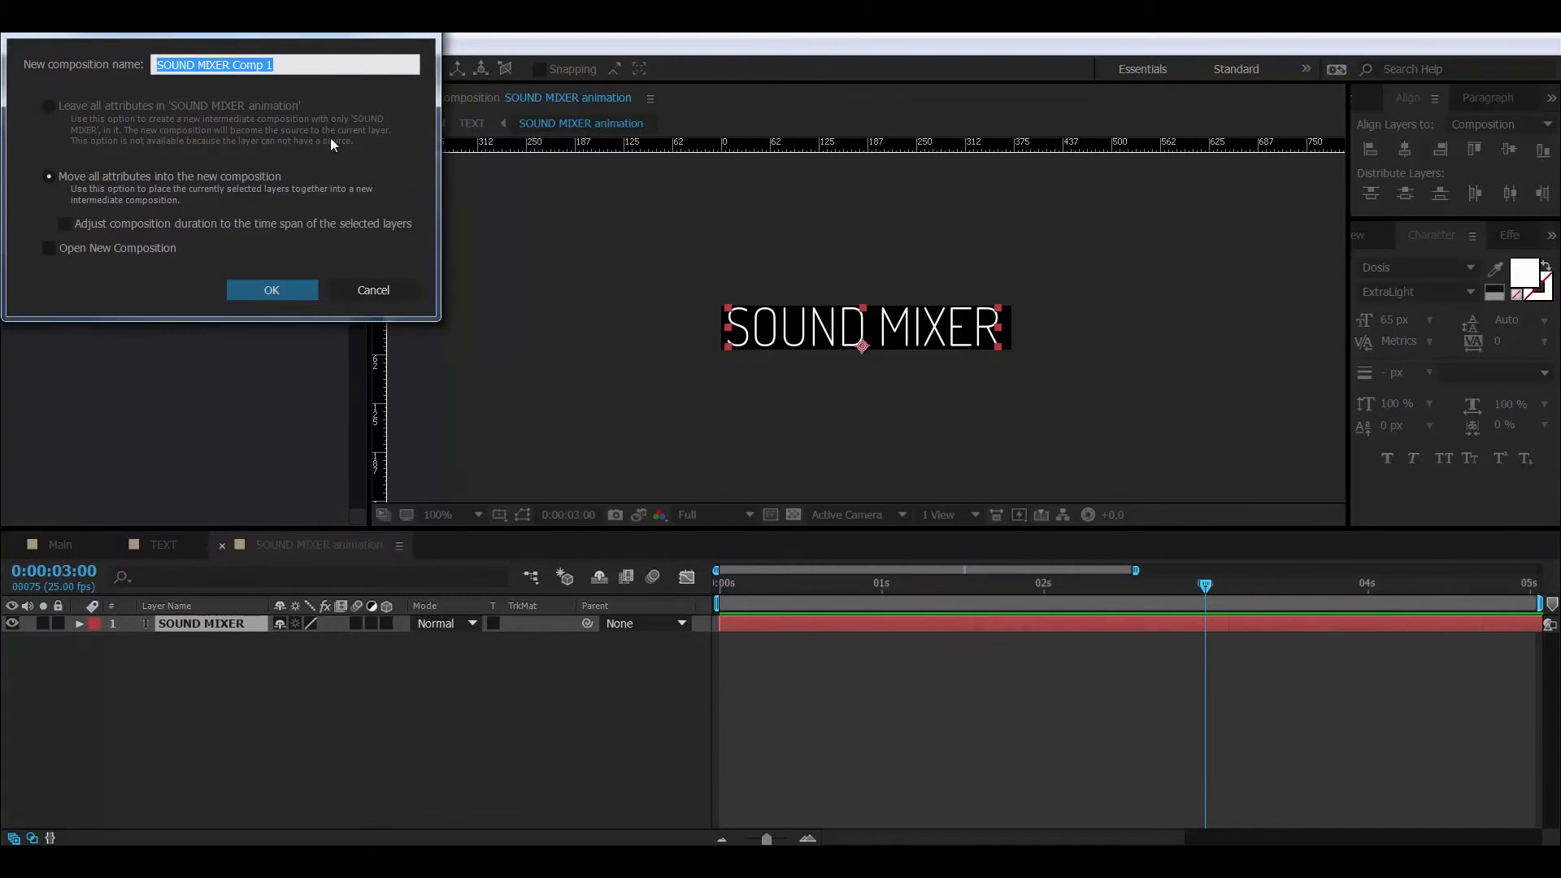
drag(233, 64, 384, 54)
key(BackSpace)
key(BackSpace)
key(Return)
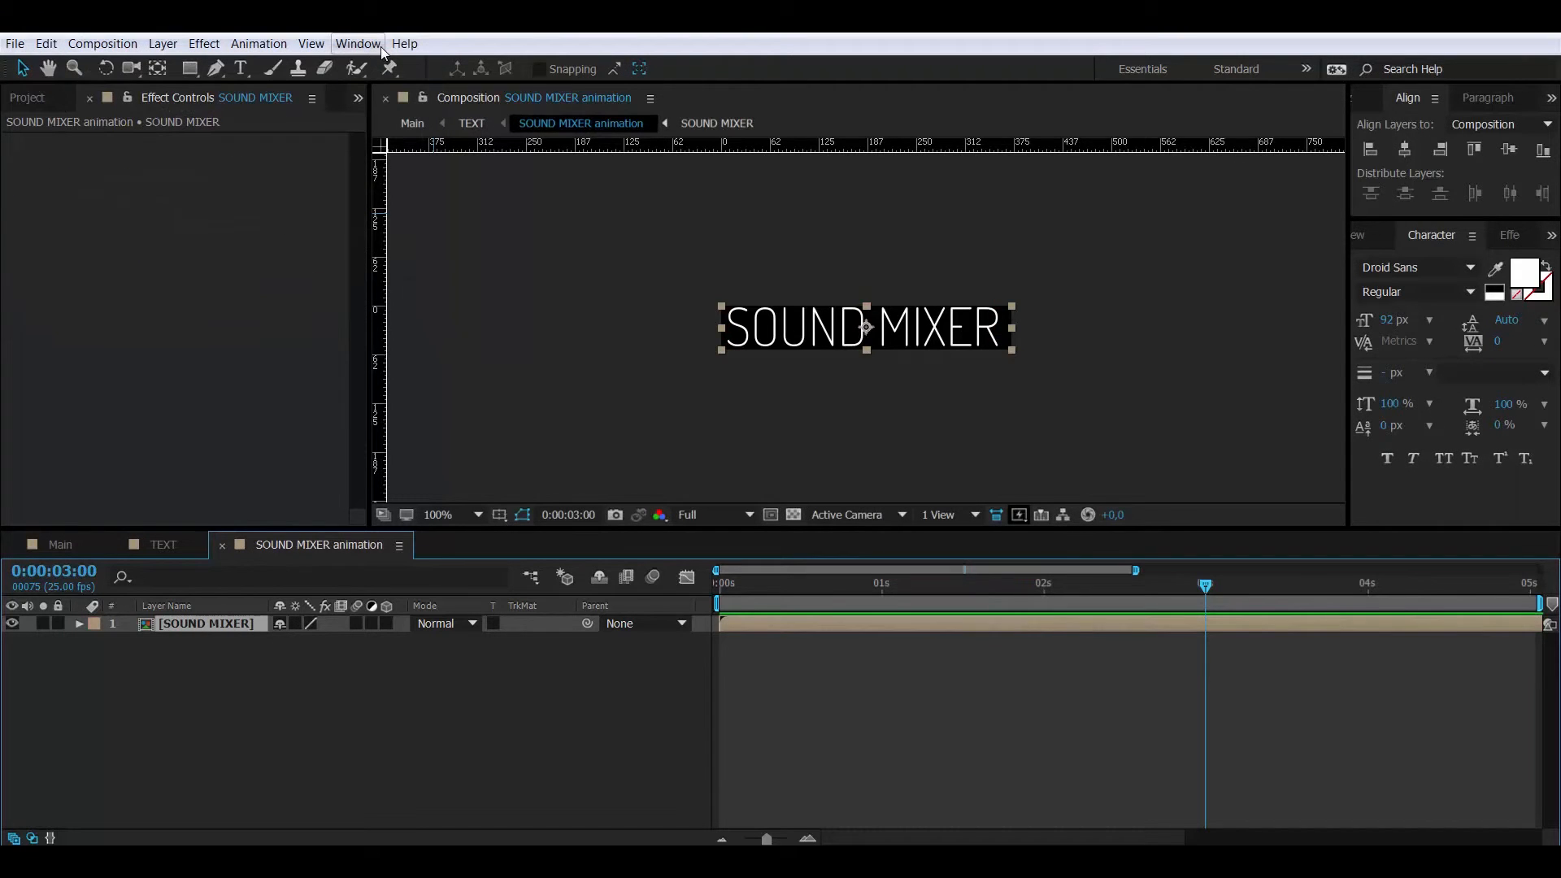
- Centre the text horizontally inside the SOUND MIXER precomp
double_click(216, 626)
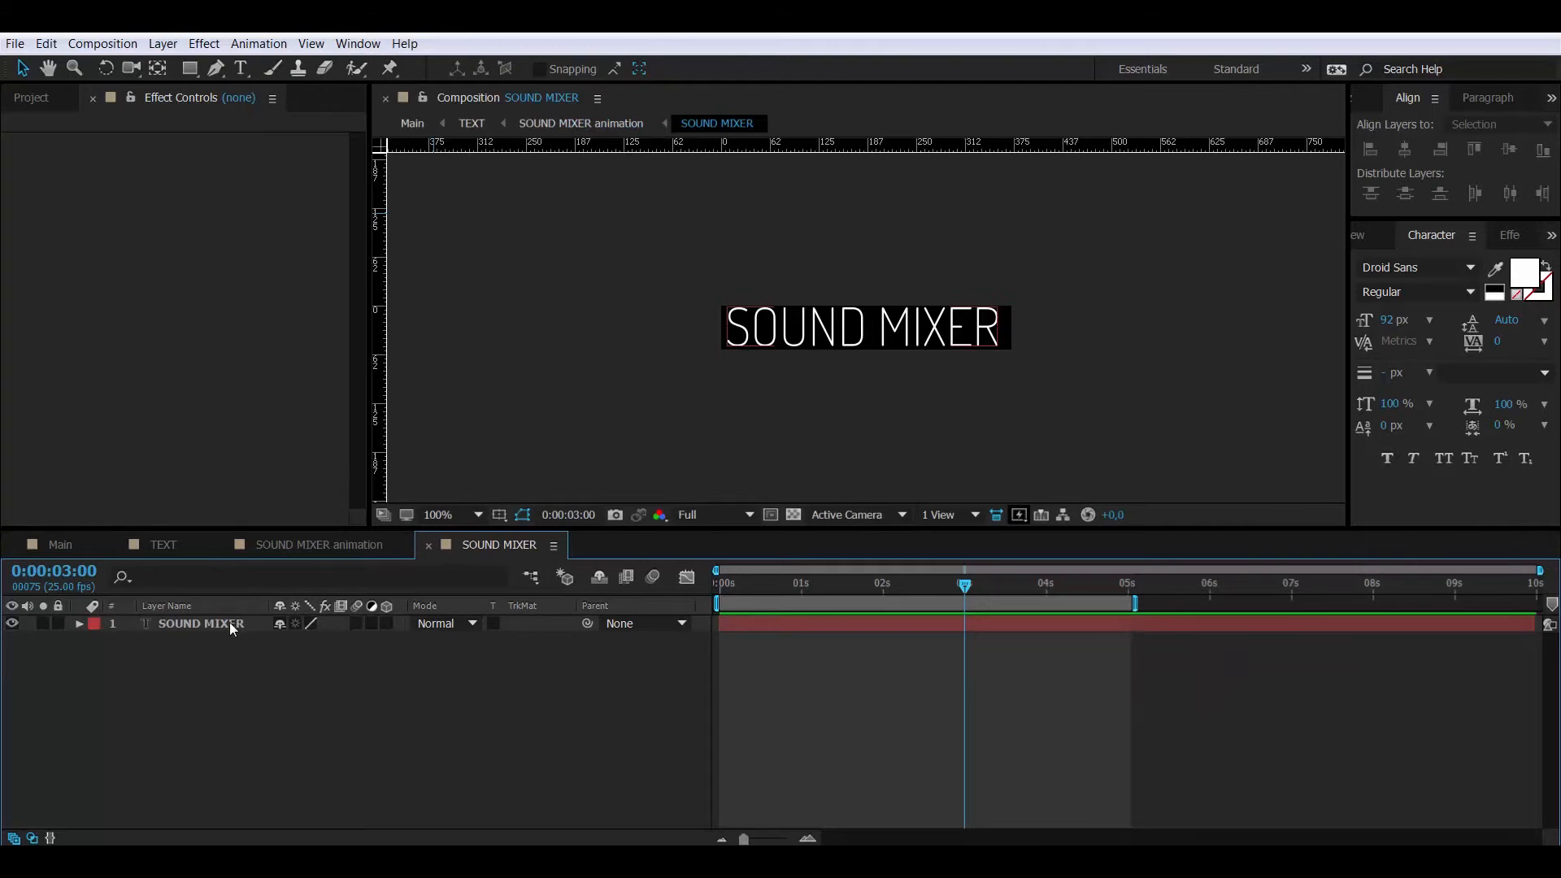
click(229, 622)
click(1402, 149)
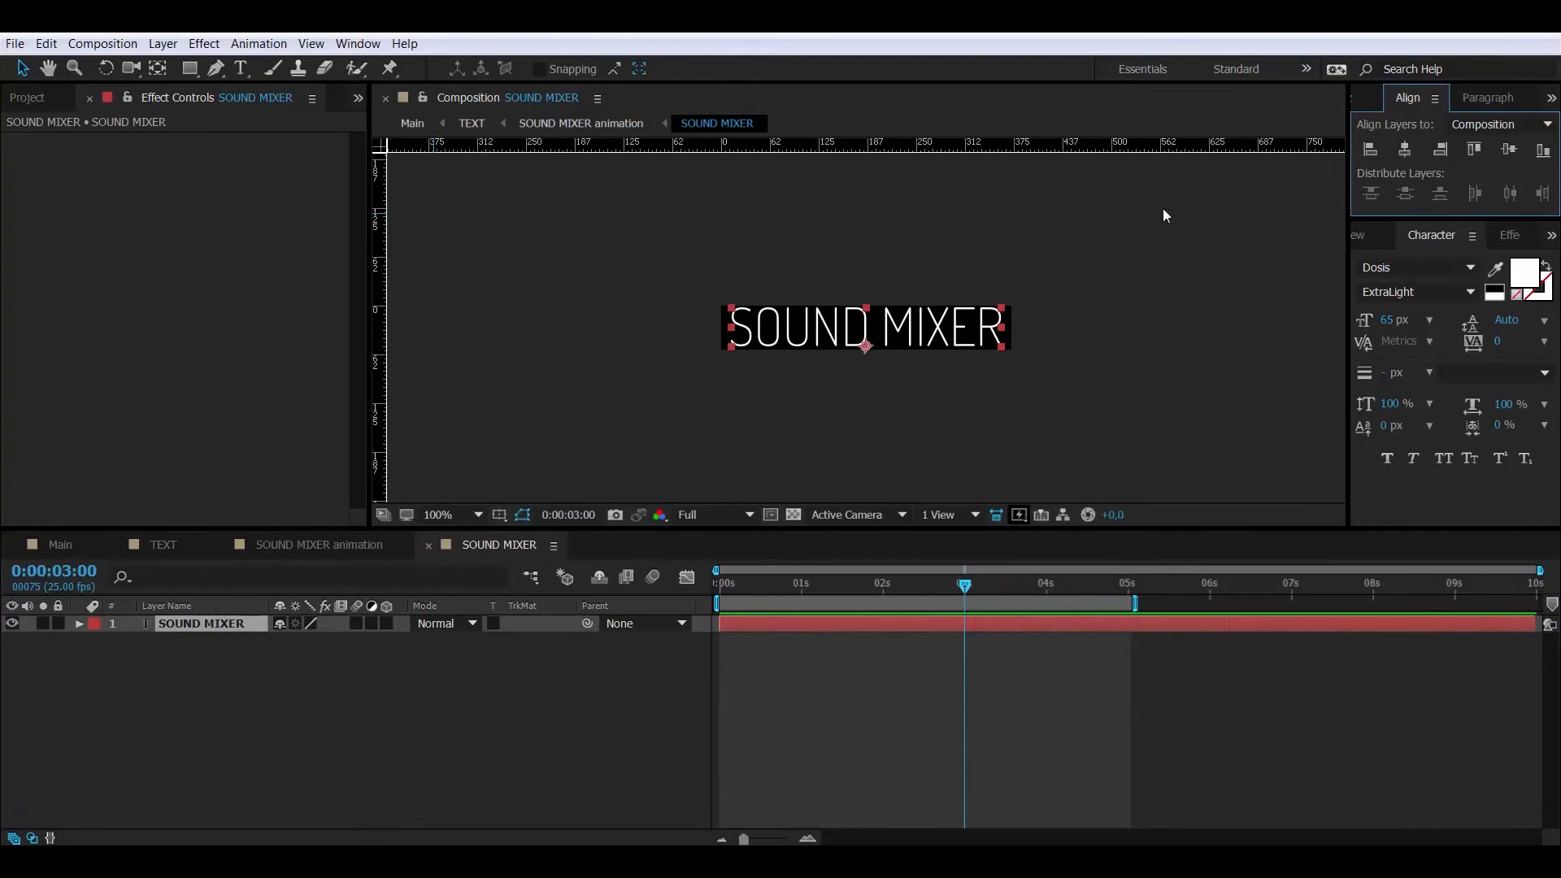
click(428, 546)
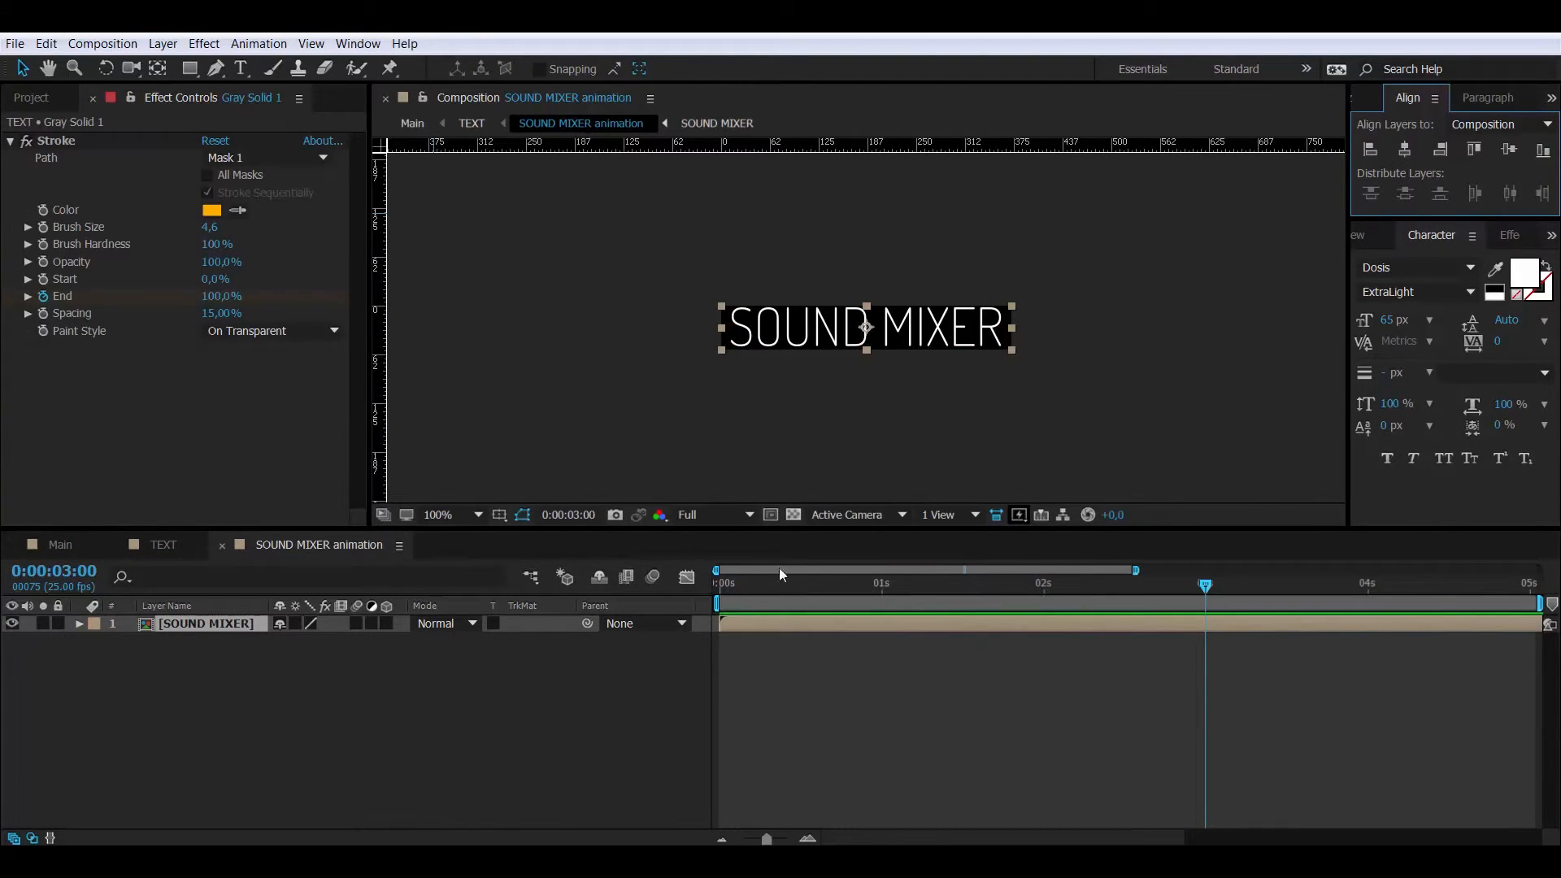
- Keyframe SOUND MIXER's Position from 178.5,-35 at 0s to 178.5,27 at 1s
click(54, 571)
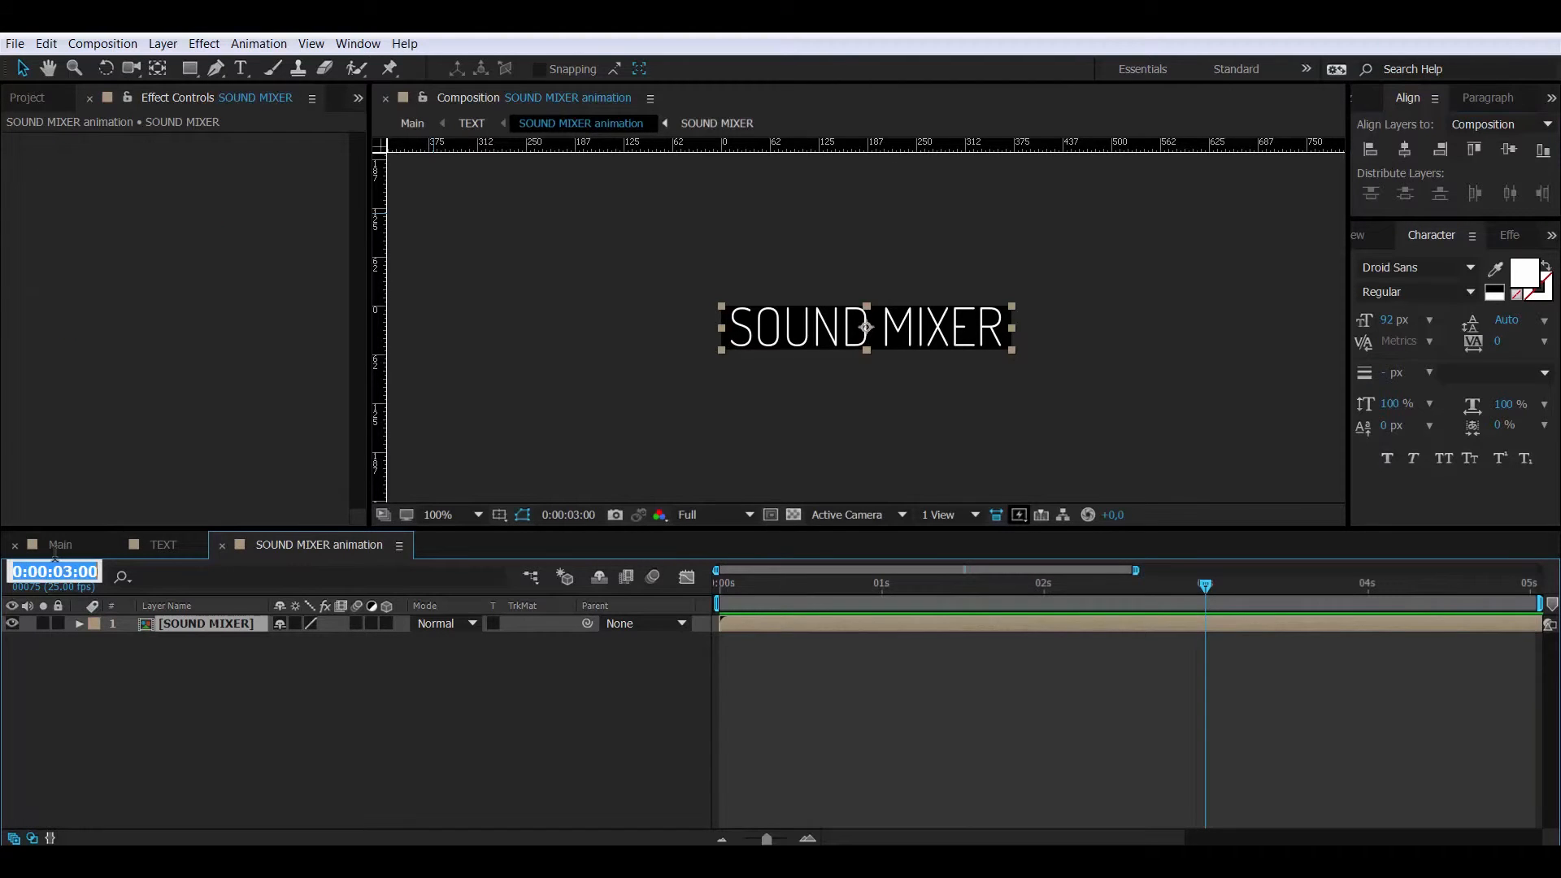
text(1:)
text(00)
key(Return)
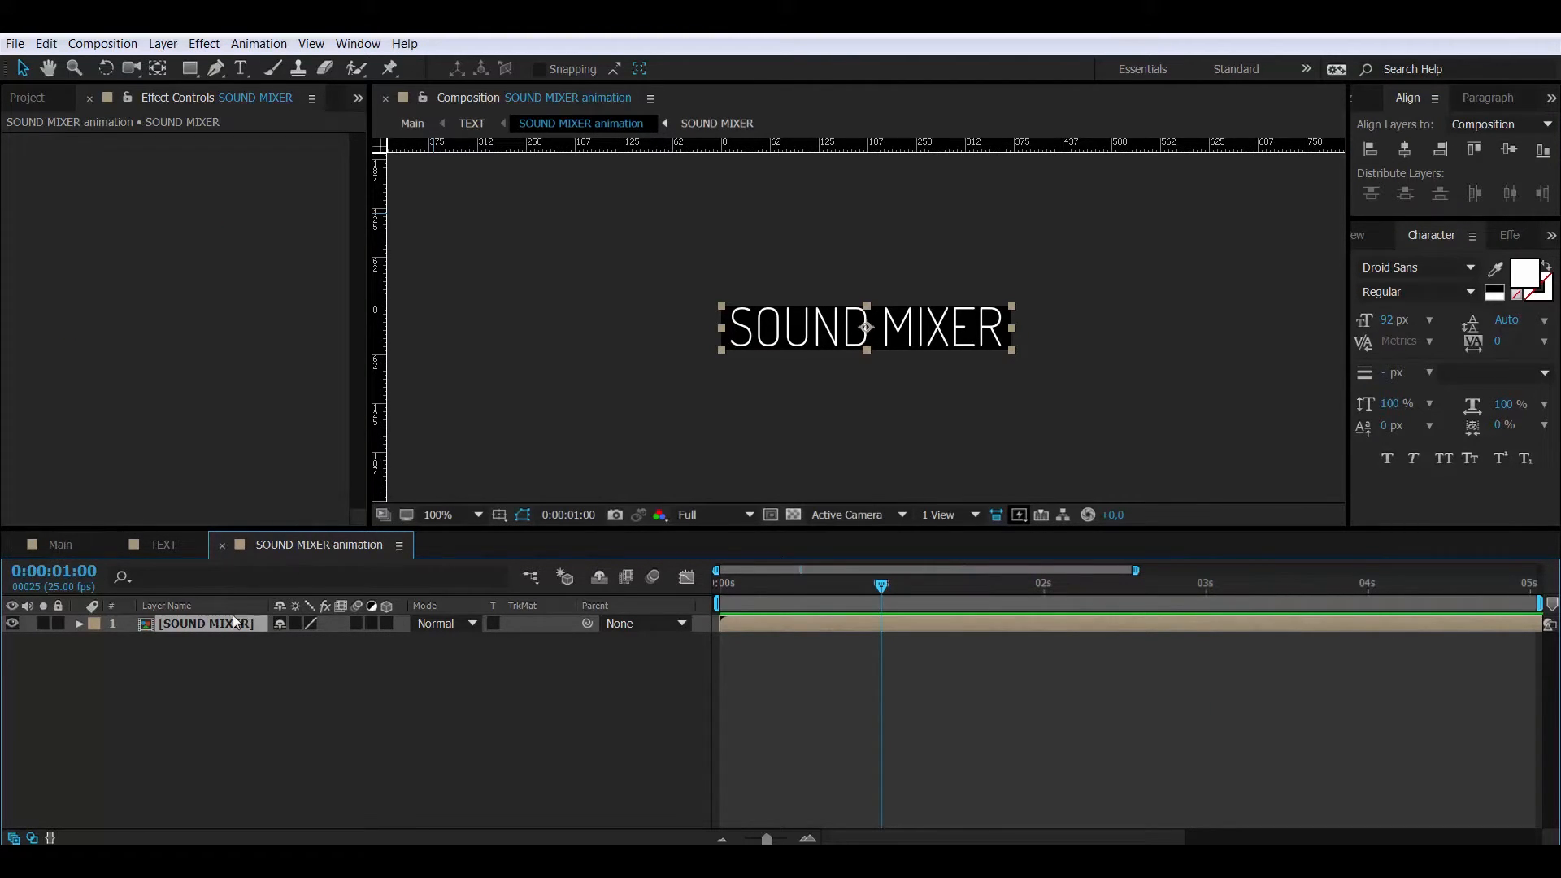
key(p)
click(131, 641)
drag(866, 584, 714, 590)
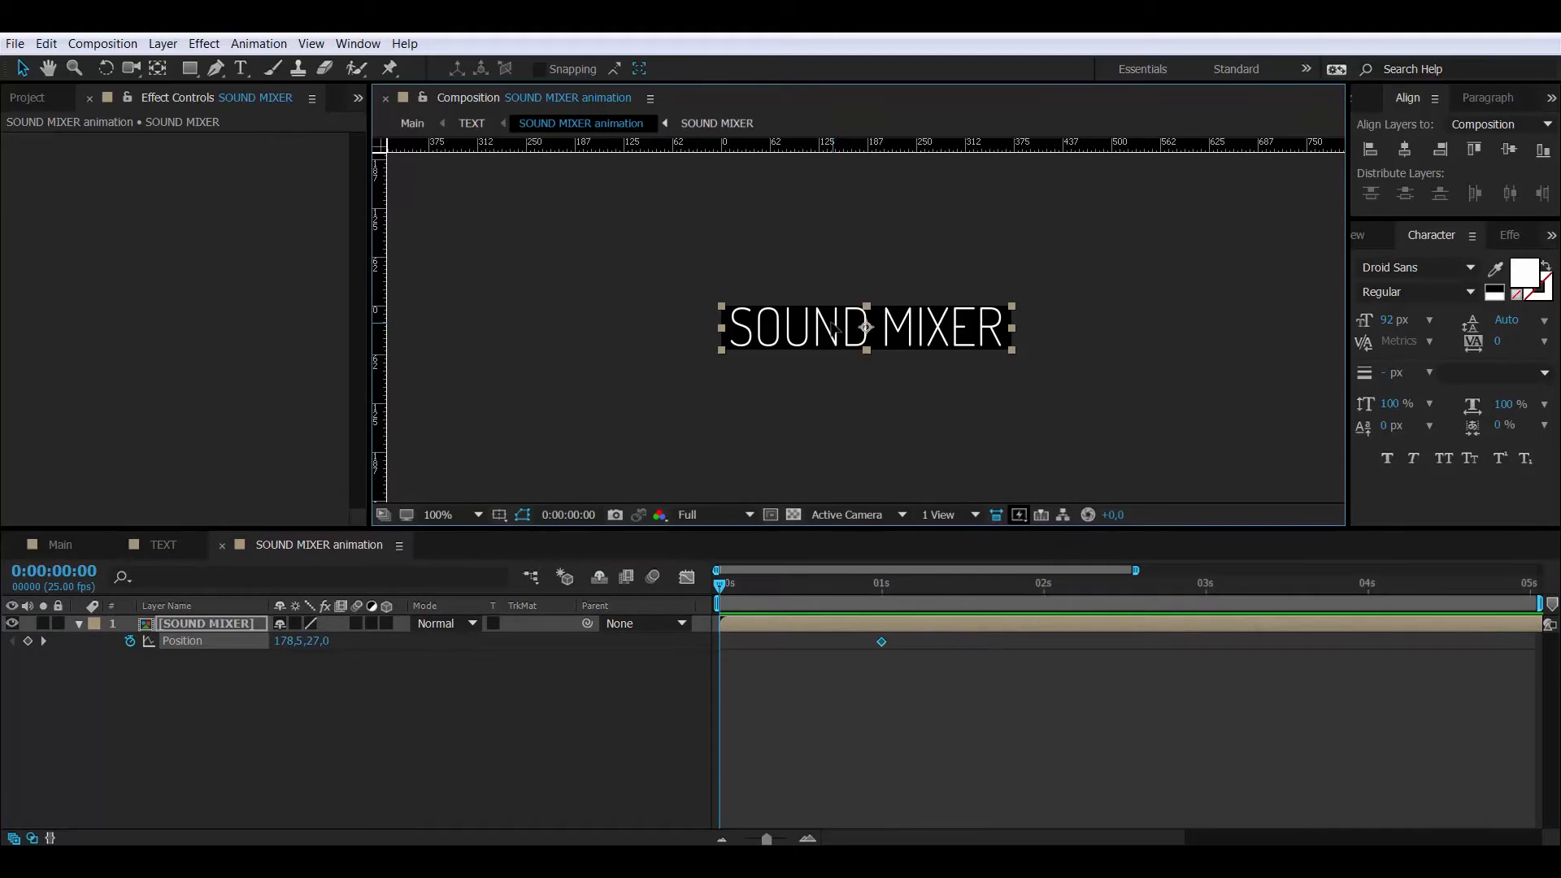
drag(830, 327, 827, 271)
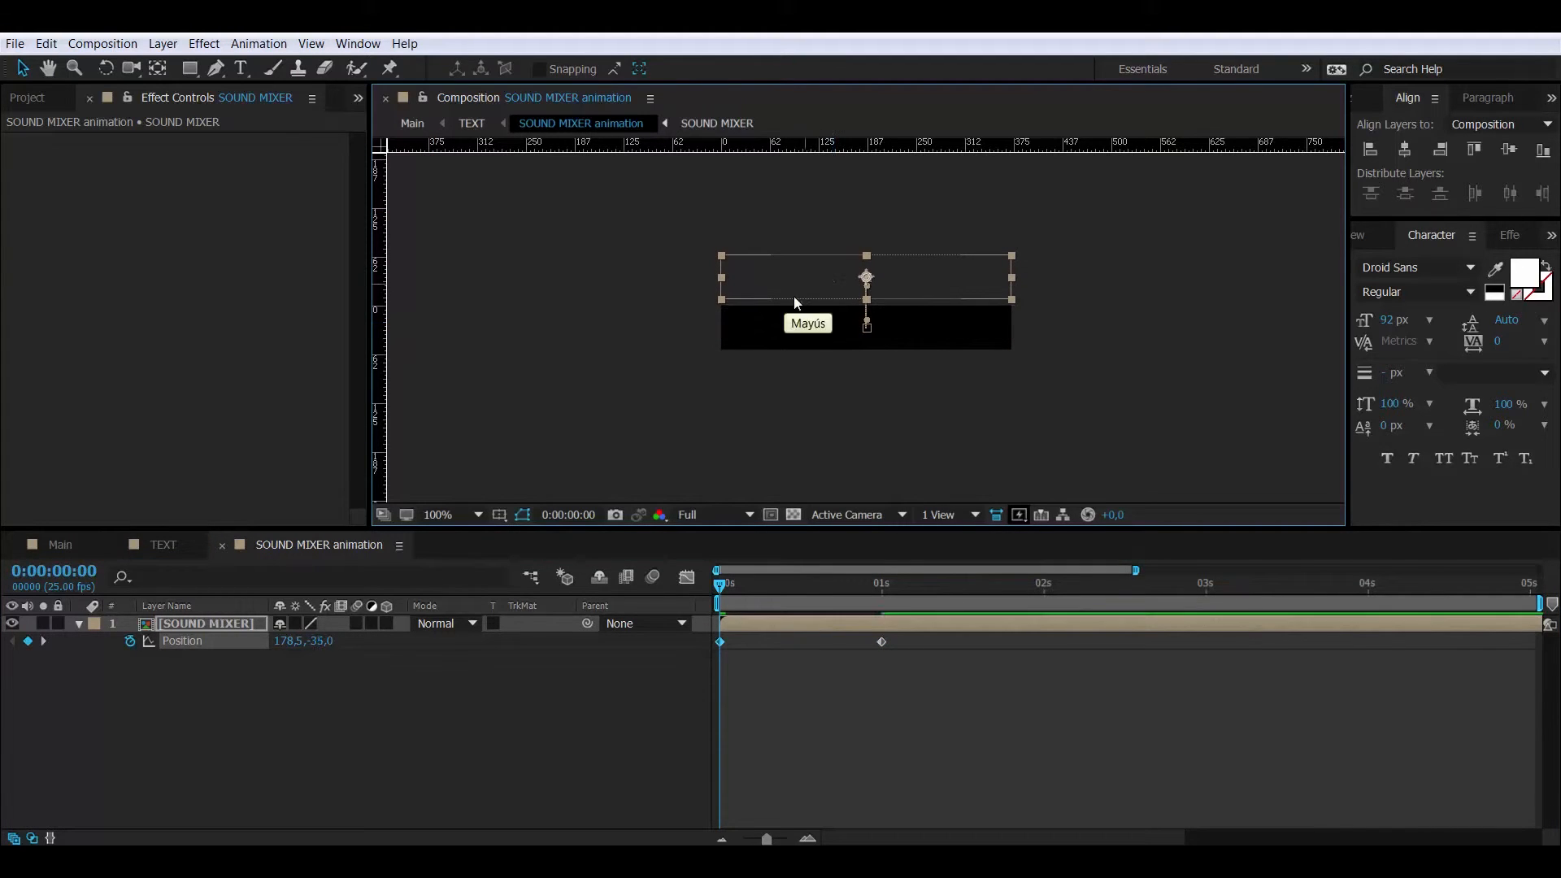
- Copy both Position keyframes and paste them at the 3-second mark
drag(895, 668, 715, 631)
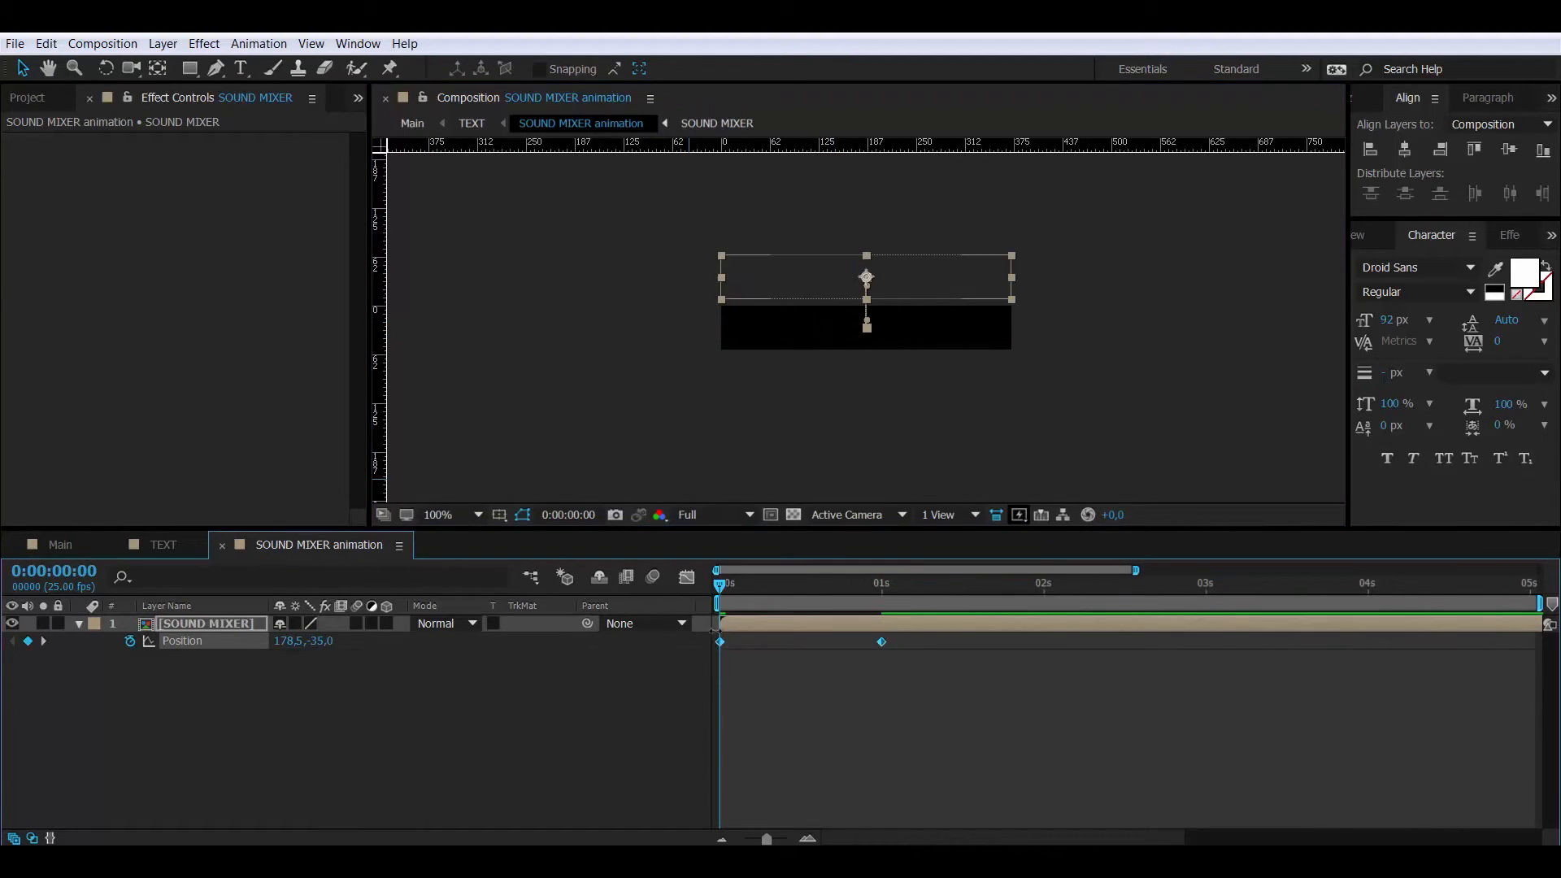
click(65, 579)
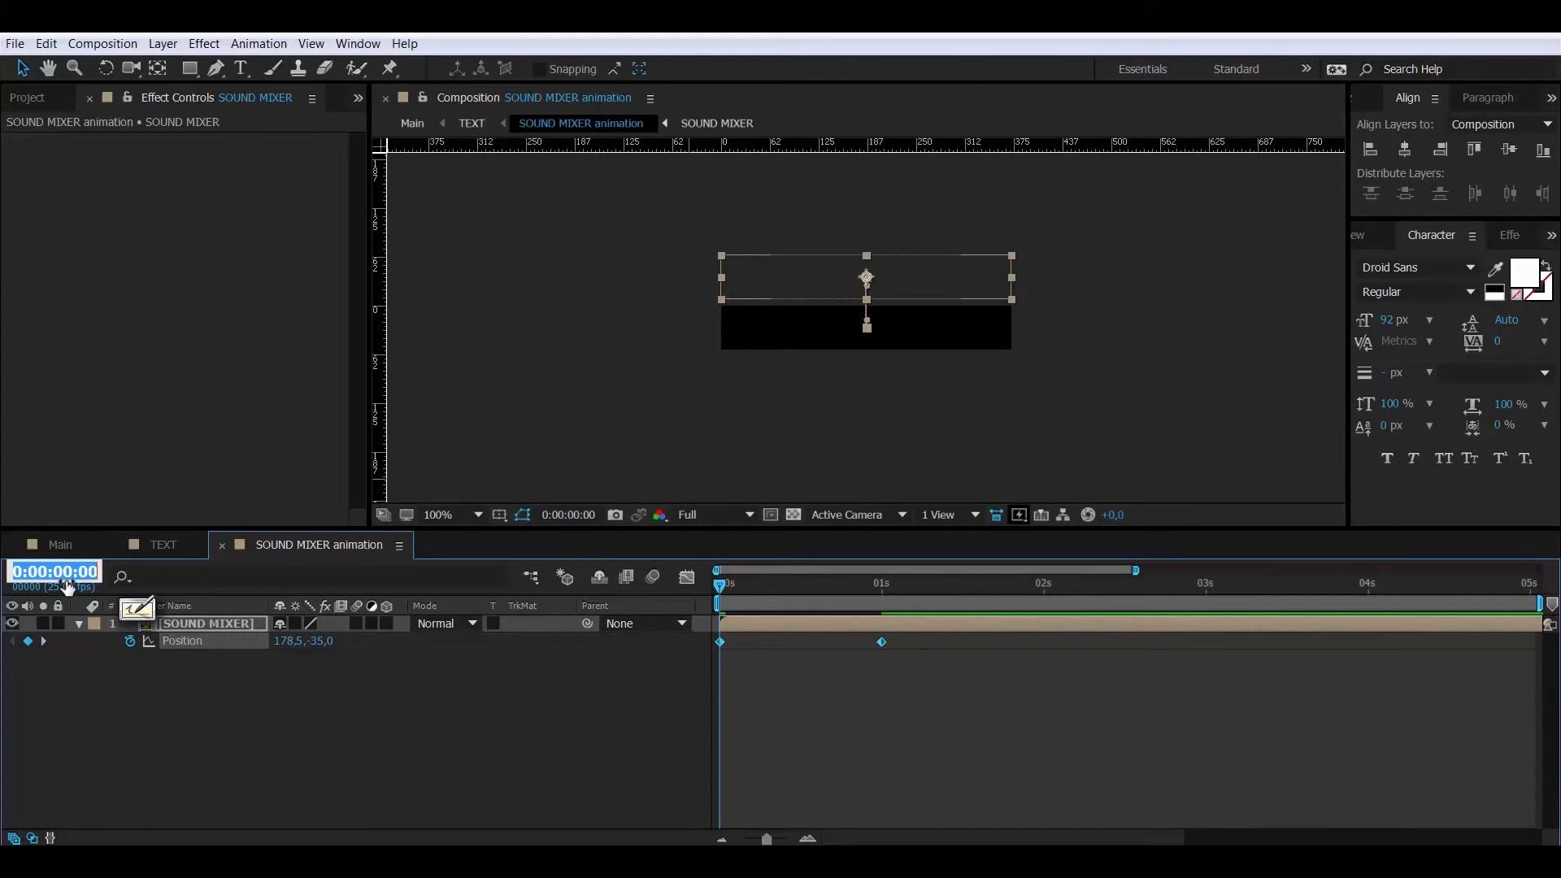
text(300)
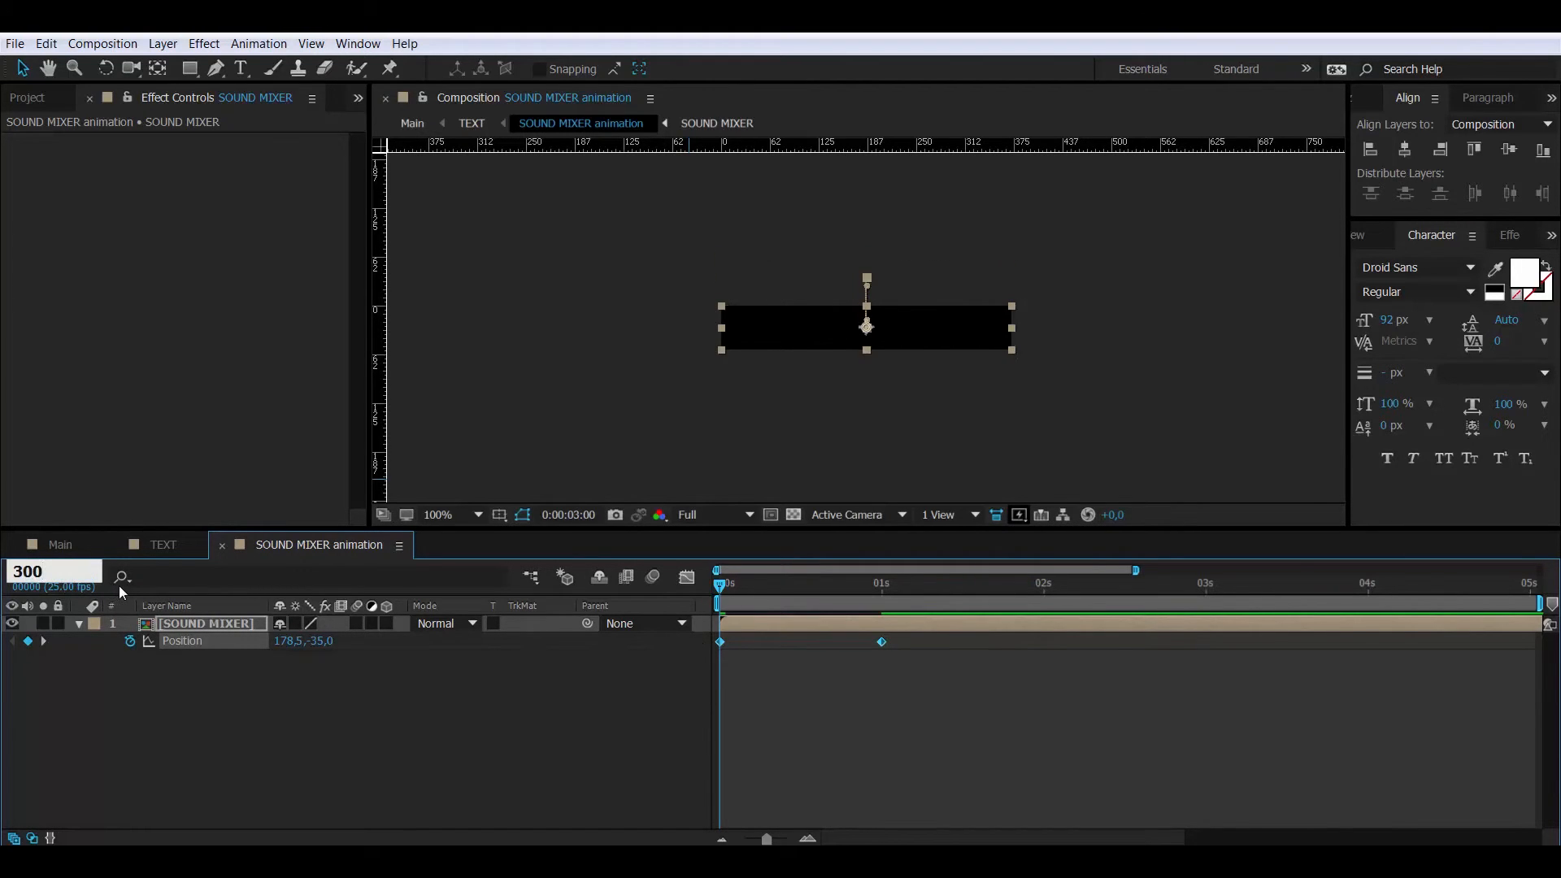
key(Return)
key(ctrl+v)
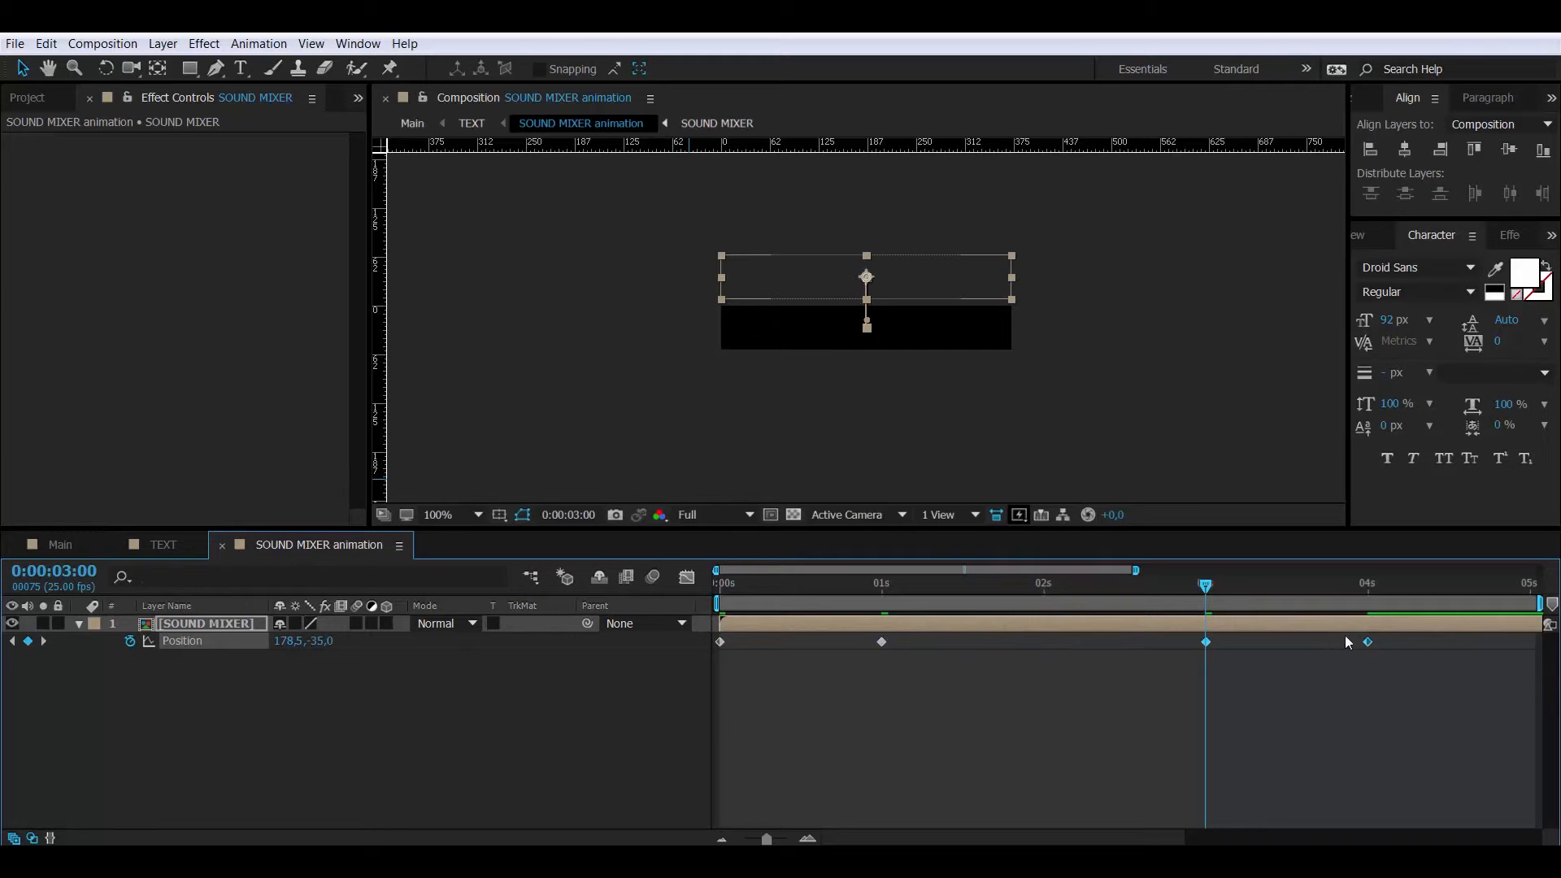
- Time-reverse the pasted 3-second keyframe pair so SOUND MIXER slides back out
right_click(1207, 642)
mouse_move(1240, 633)
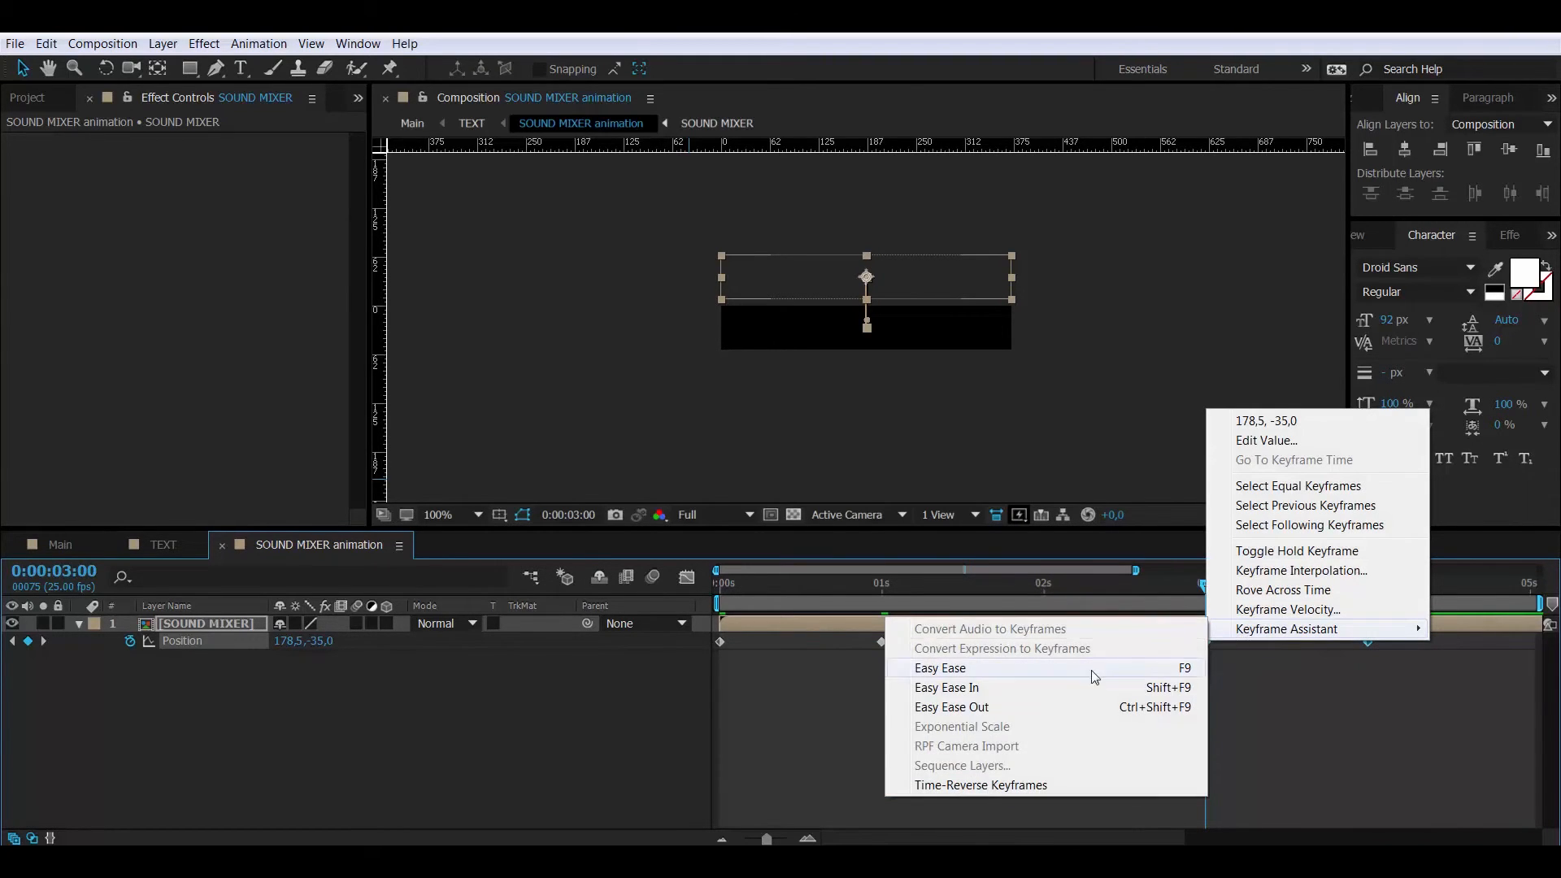
click(1029, 786)
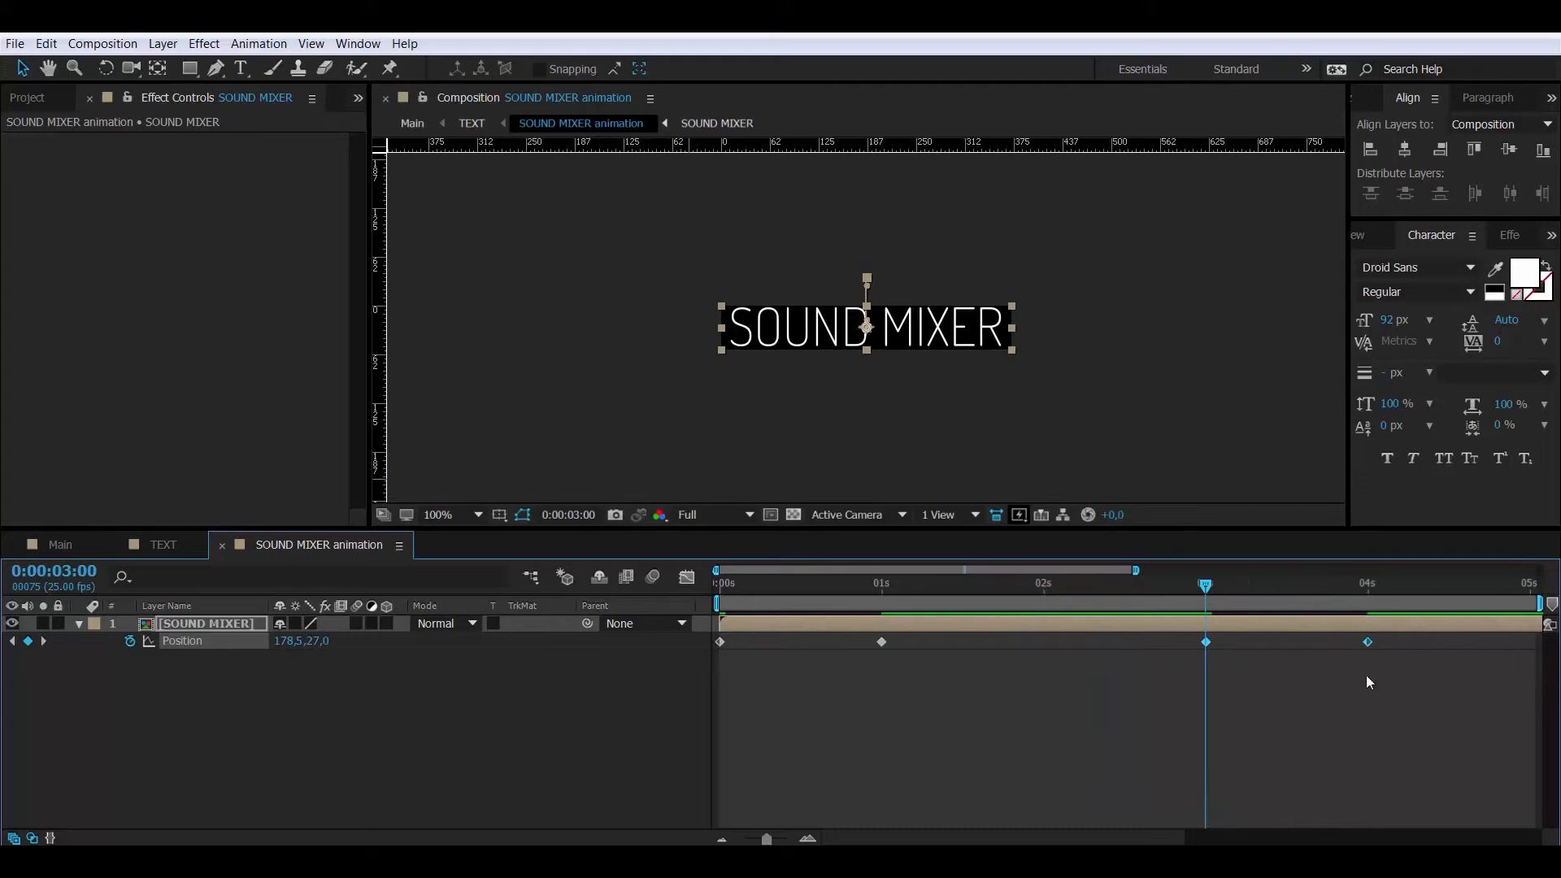
- Apply Easy Ease to all four SOUND MIXER Position keyframes
drag(1400, 674, 709, 636)
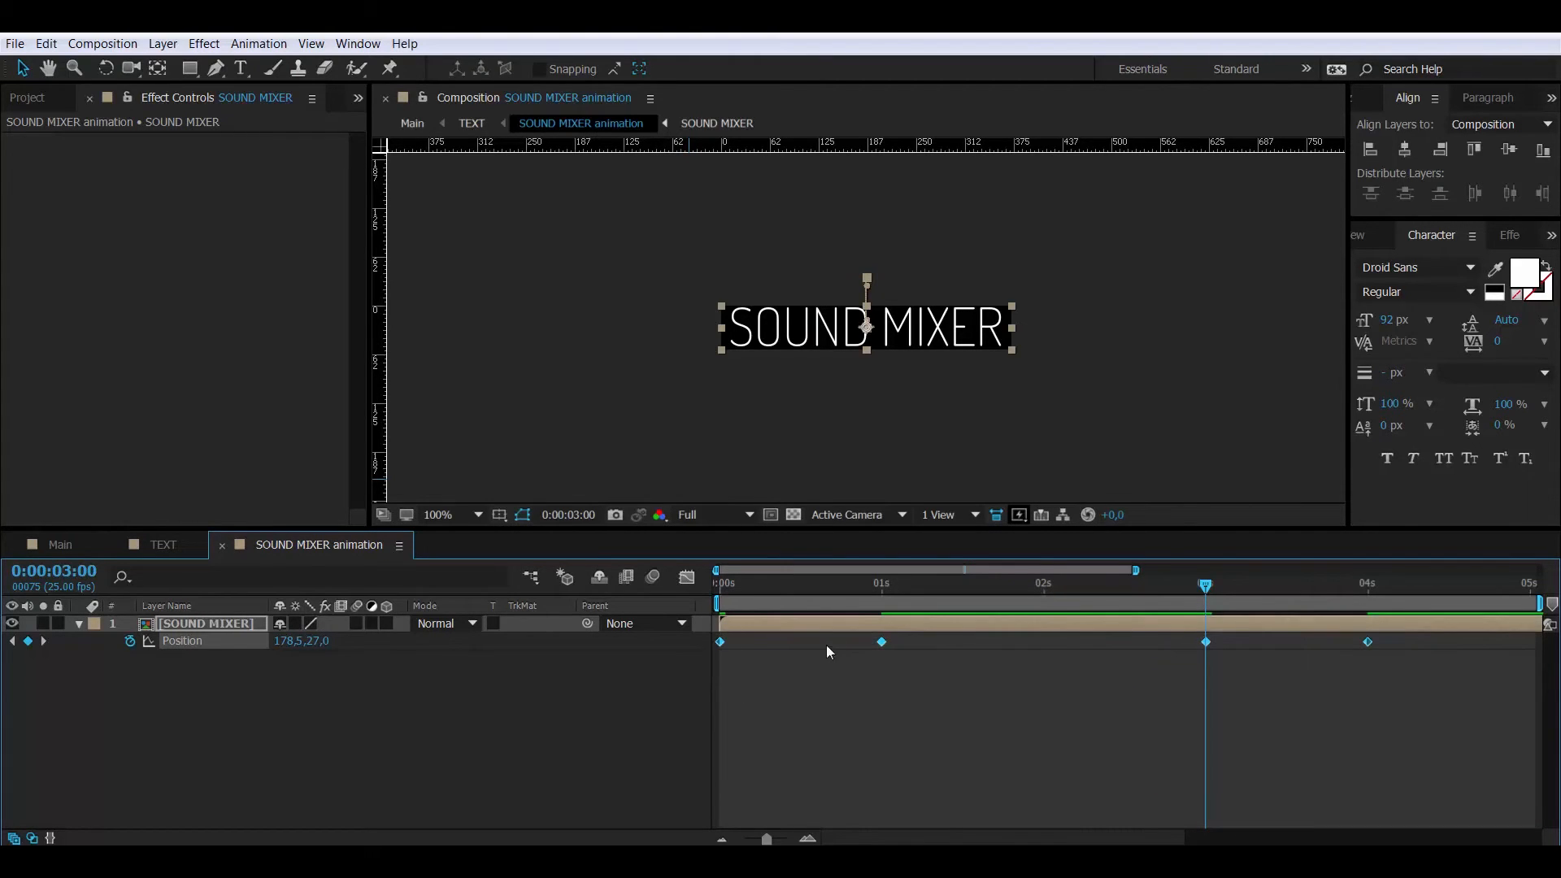
right_click(883, 643)
mouse_move(934, 628)
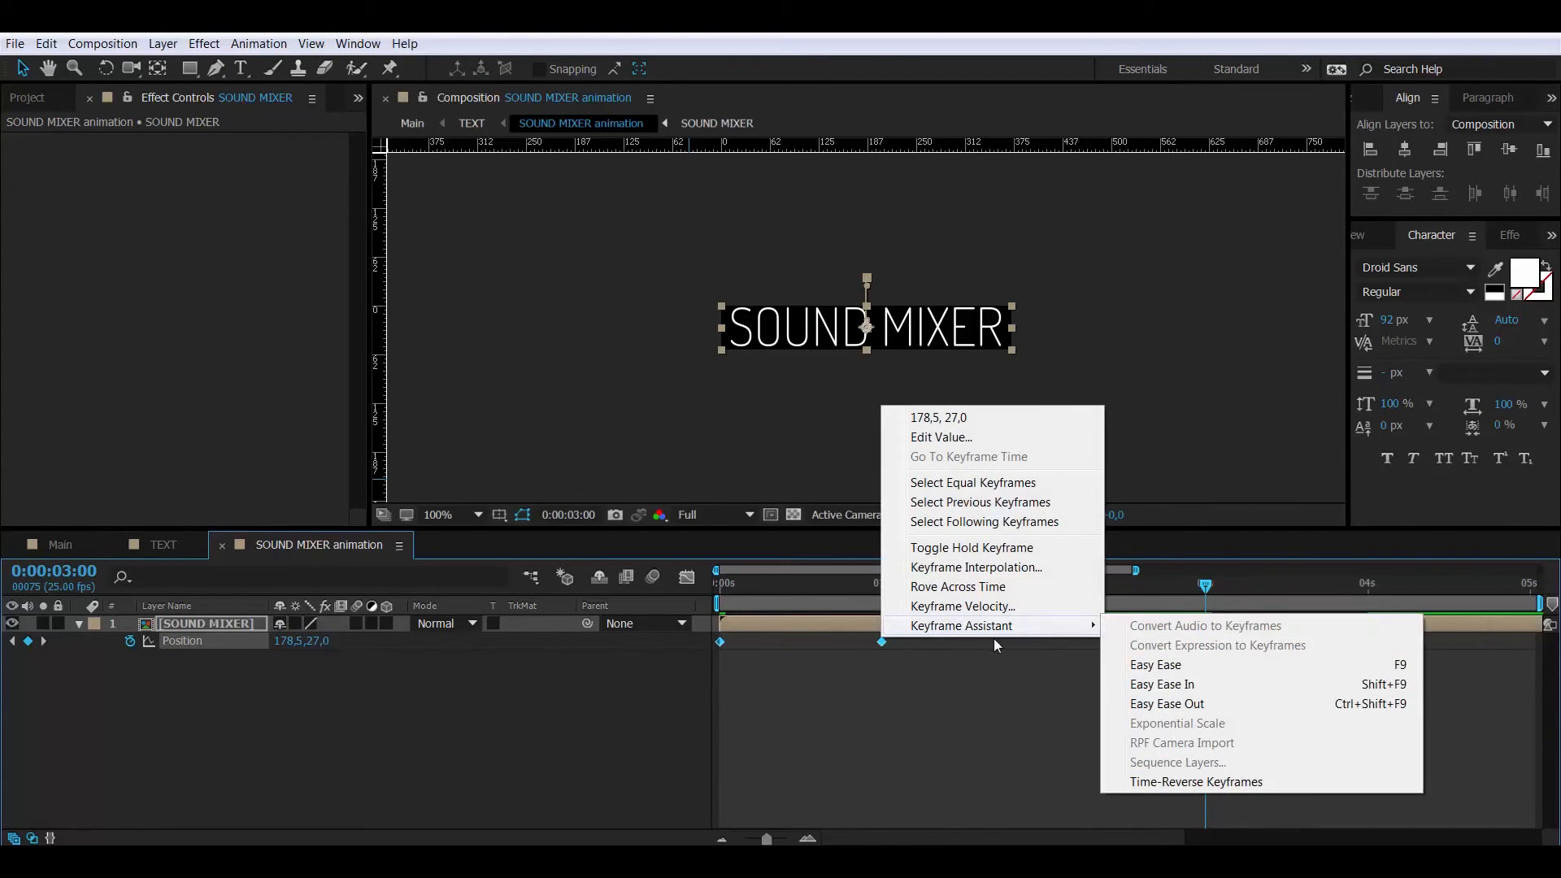
click(1147, 668)
- Lengthen the speed-graph influence at 1 s and 3 s for a fast entry and exit, then scrub to check
click(686, 579)
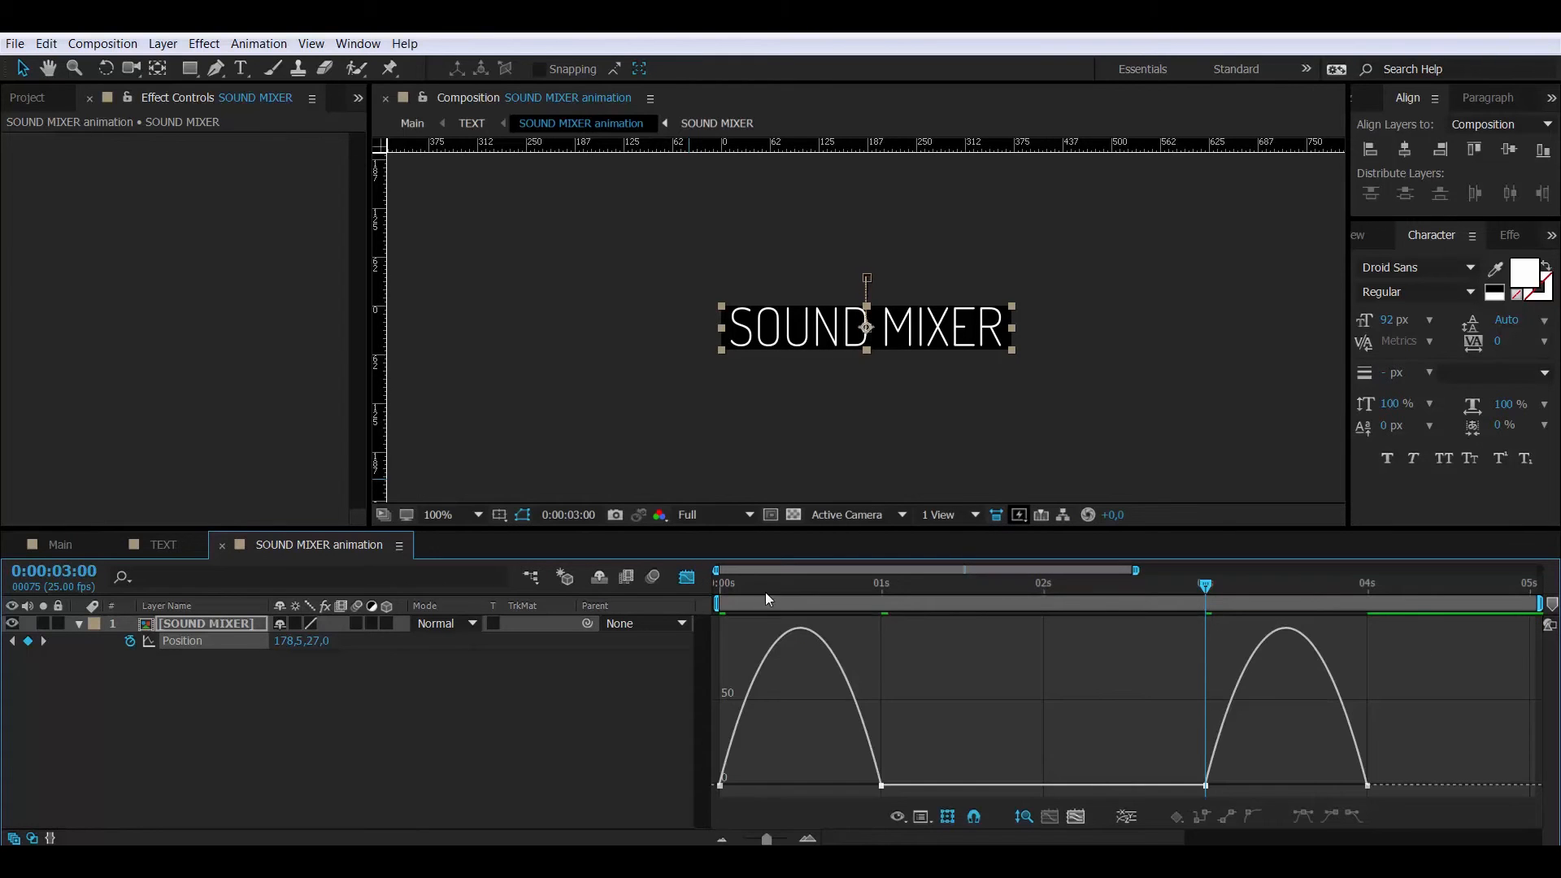
click(881, 785)
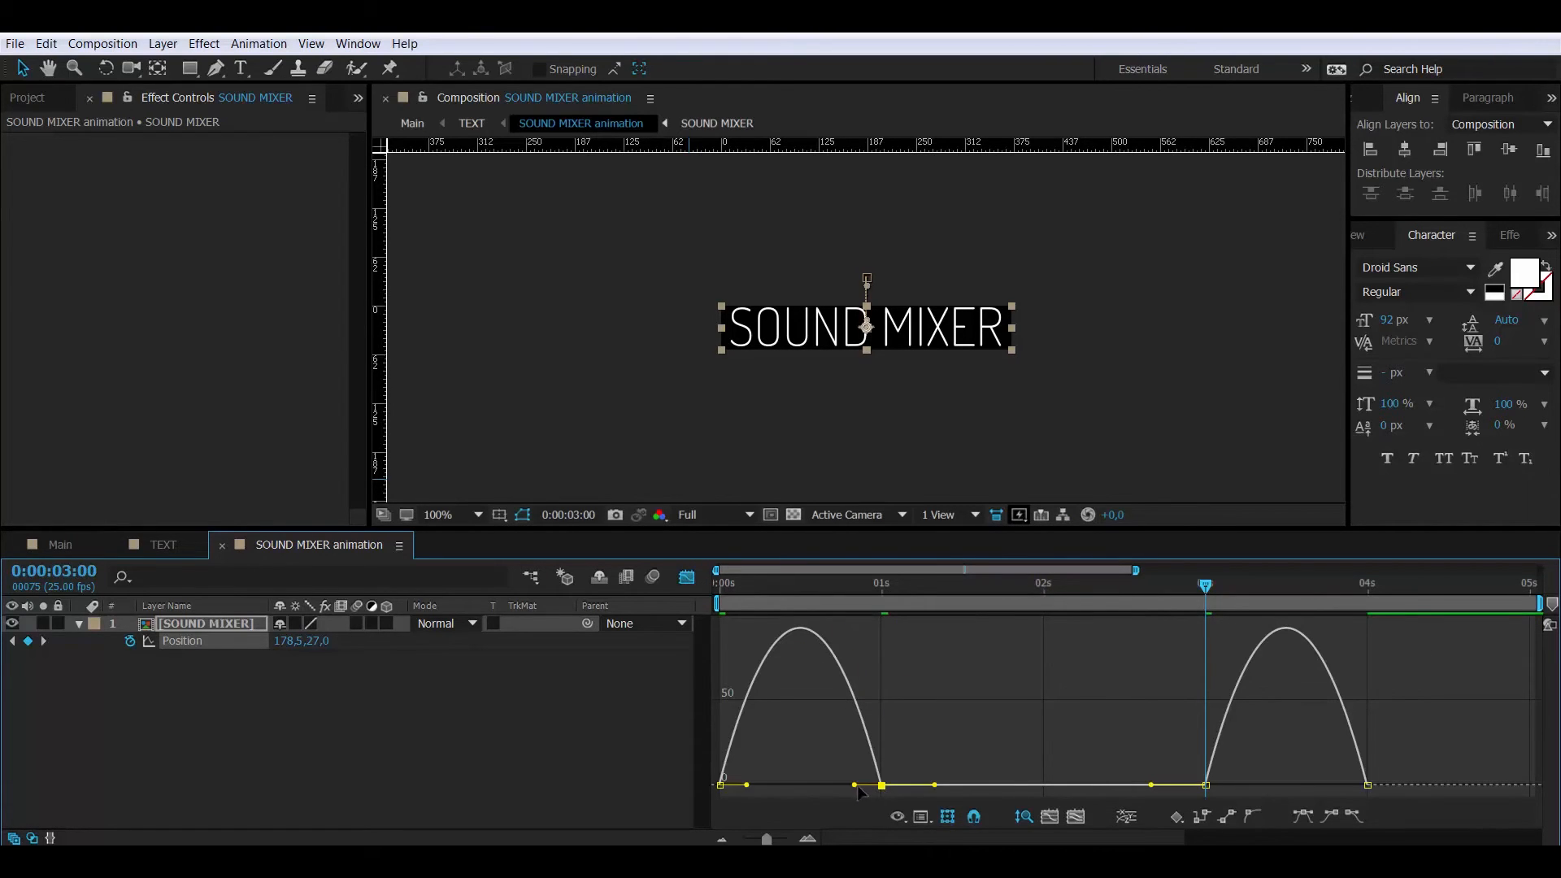
drag(854, 786, 801, 785)
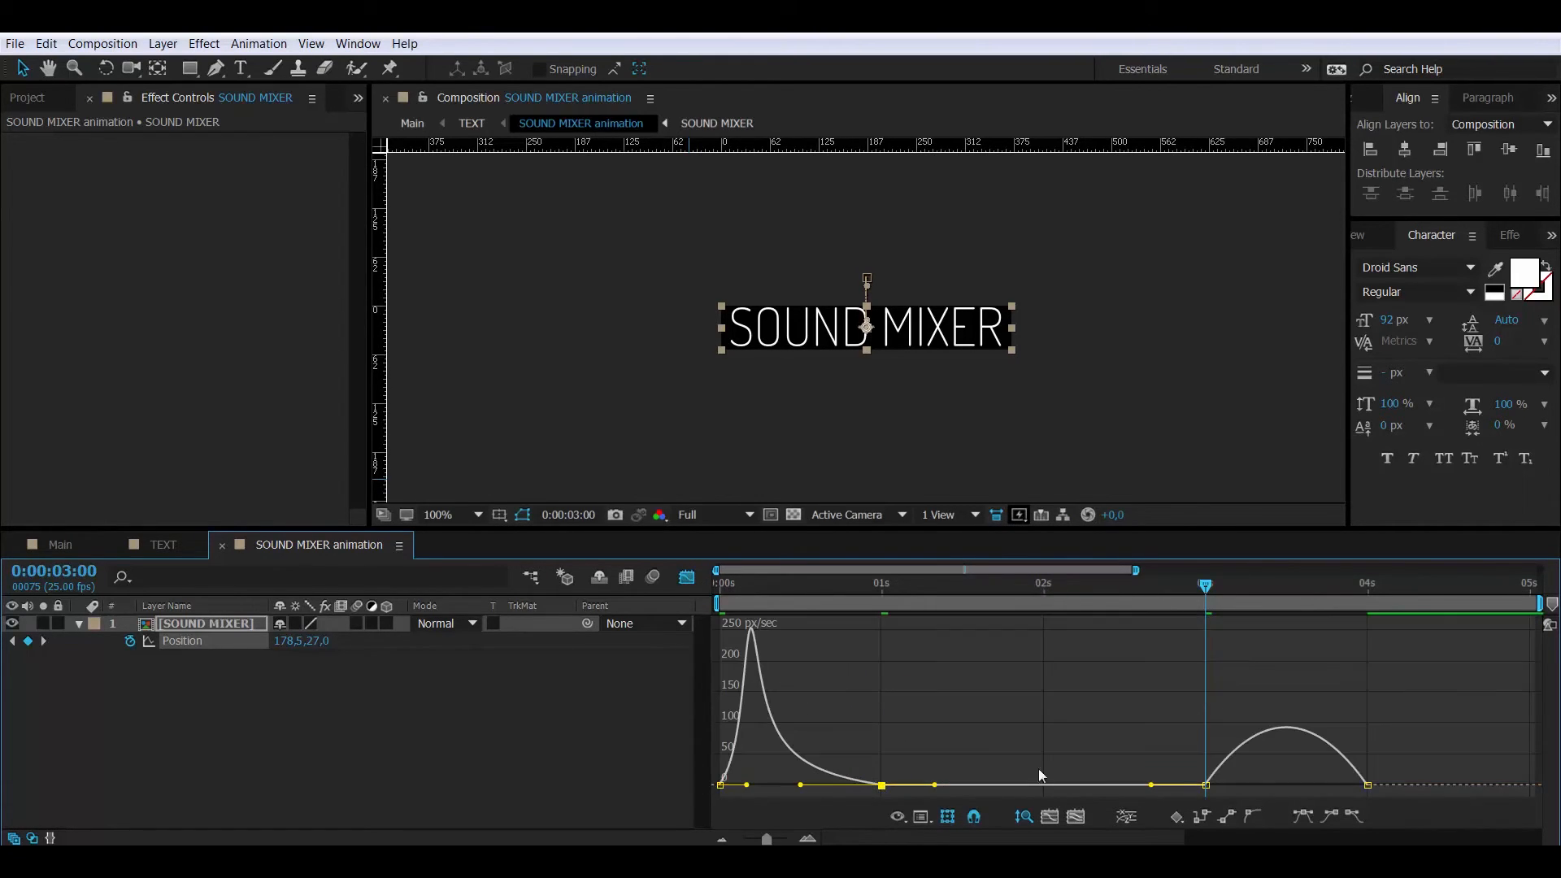
click(1212, 787)
click(1207, 786)
drag(1233, 786, 1287, 785)
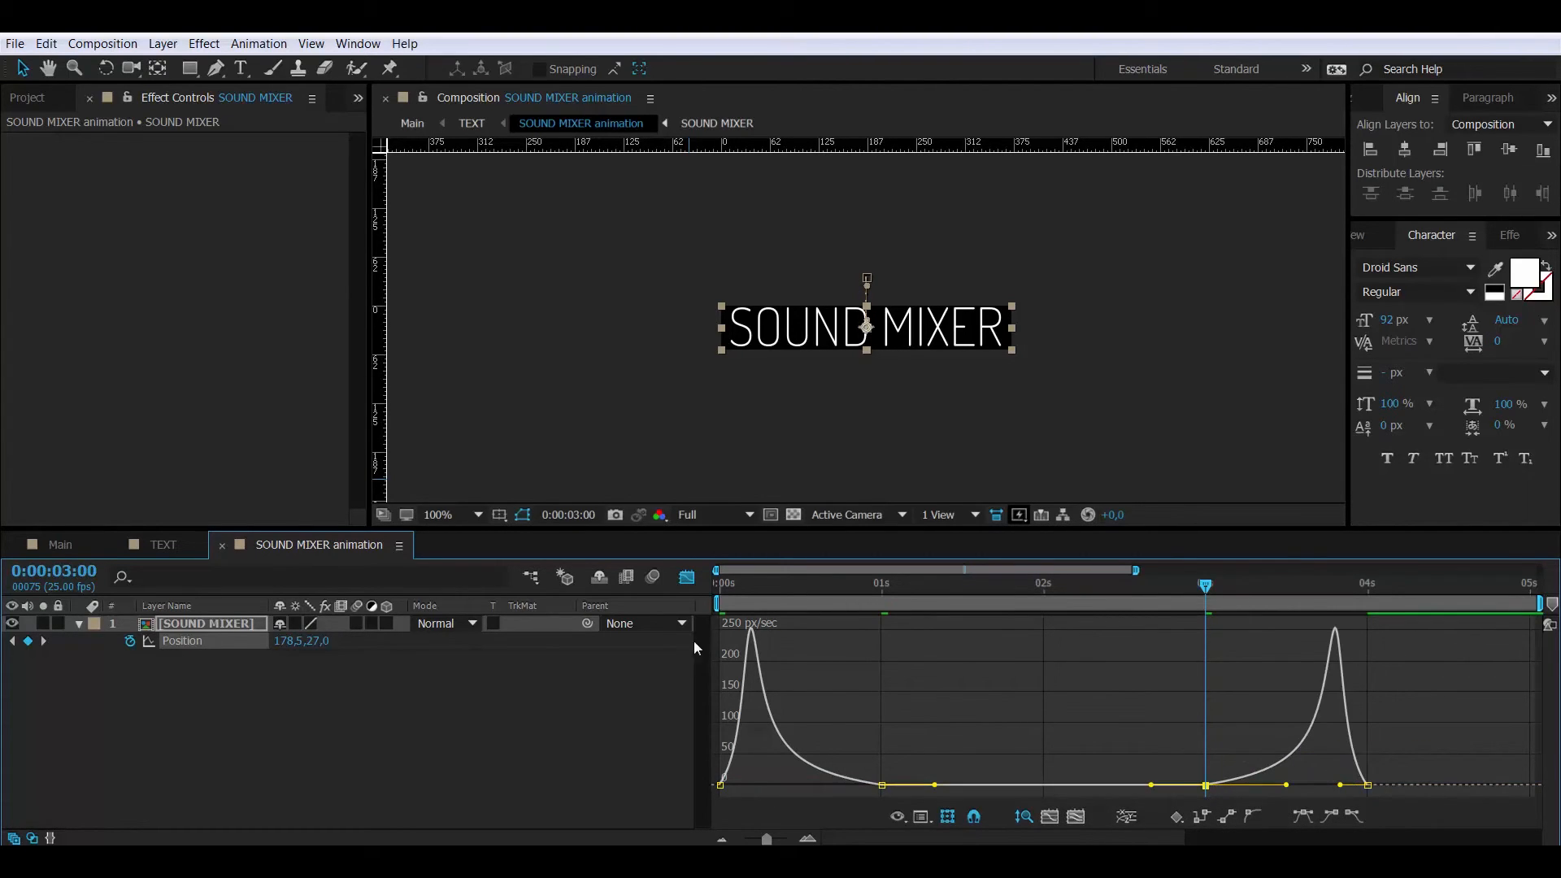
click(685, 578)
drag(722, 587, 934, 603)
- In the TEXT composition, nudge the SOUND MIXER animation layer slightly upward
key(j)
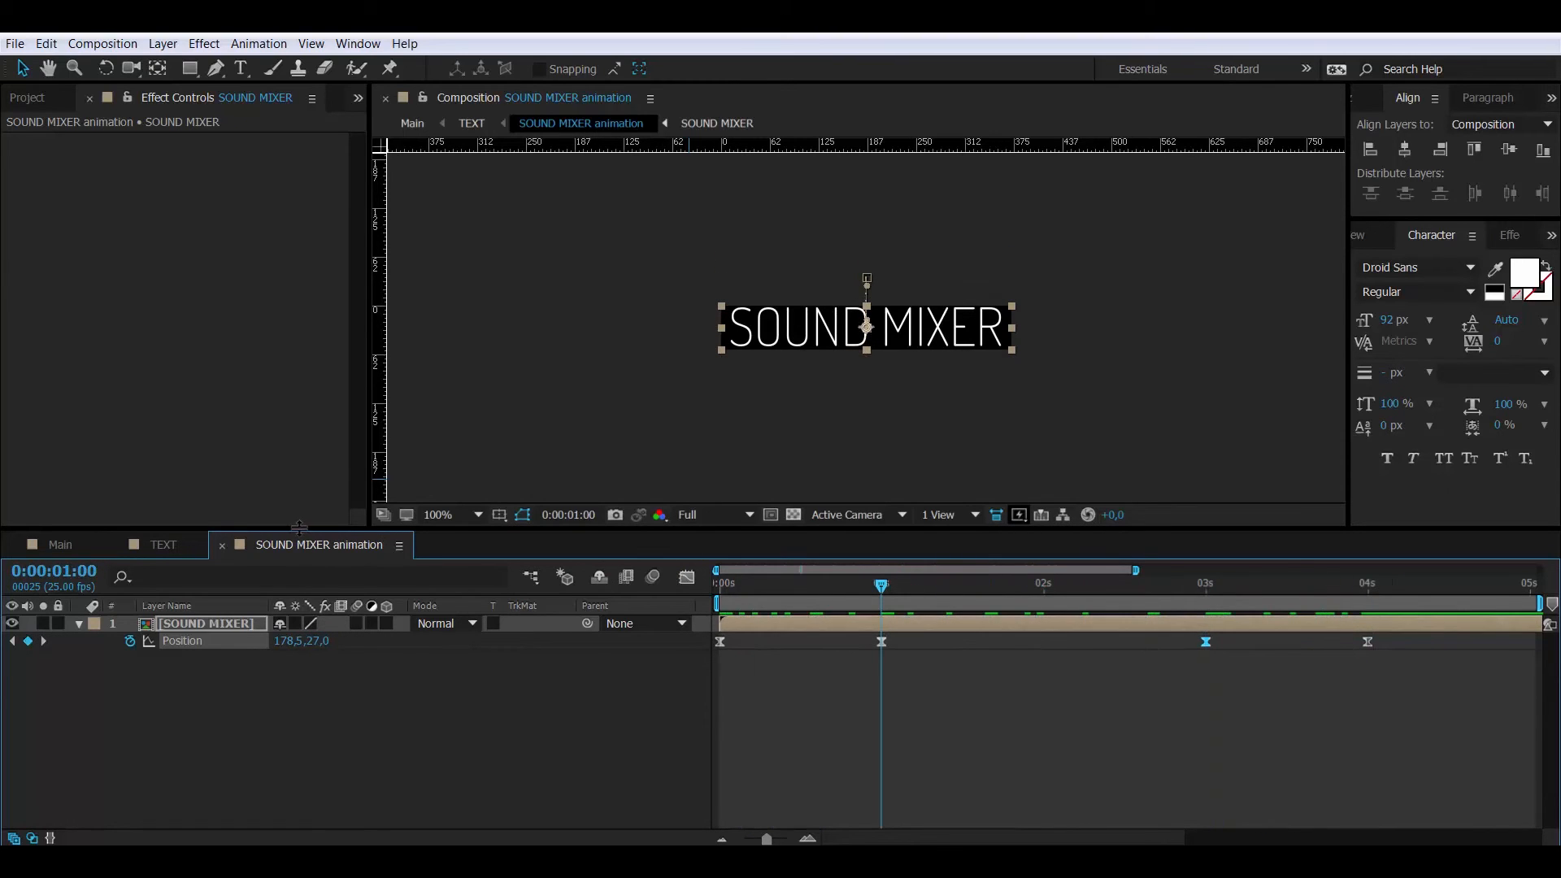
click(221, 544)
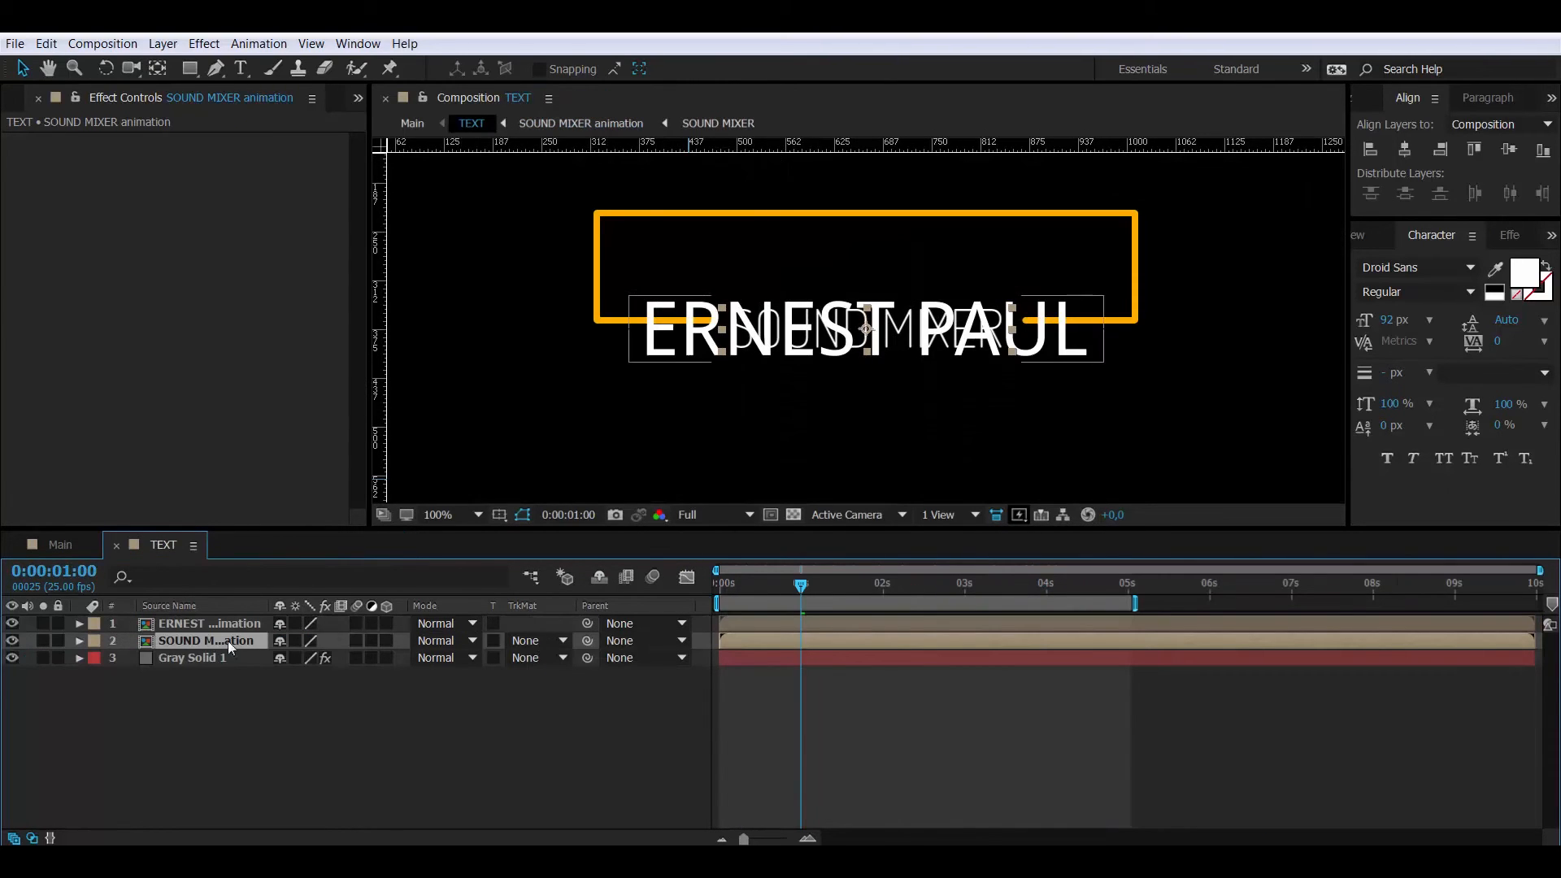
click(213, 624)
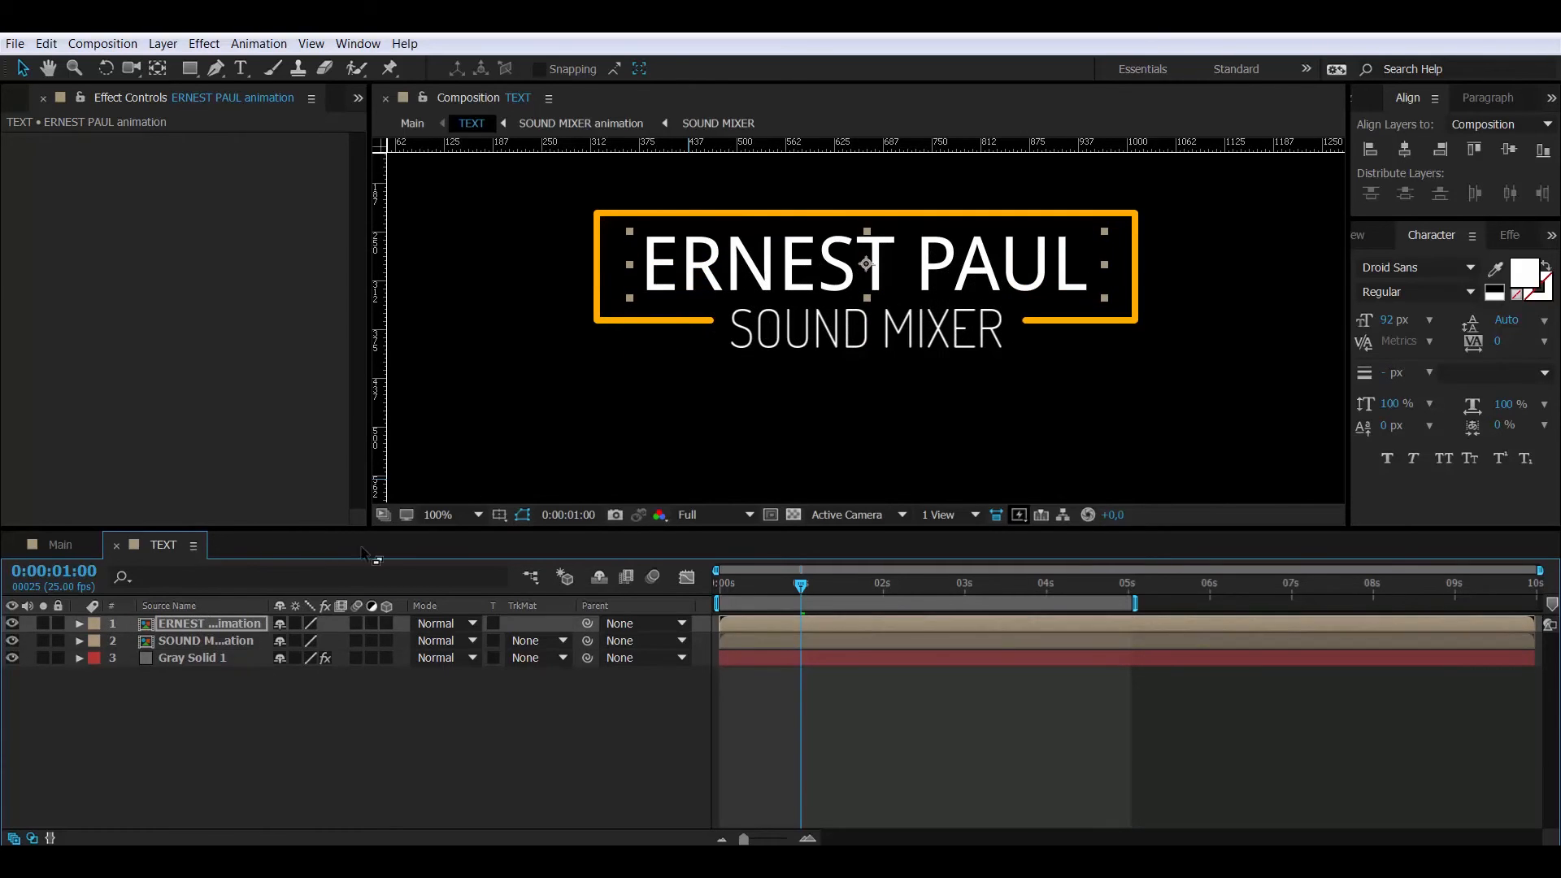
click(207, 640)
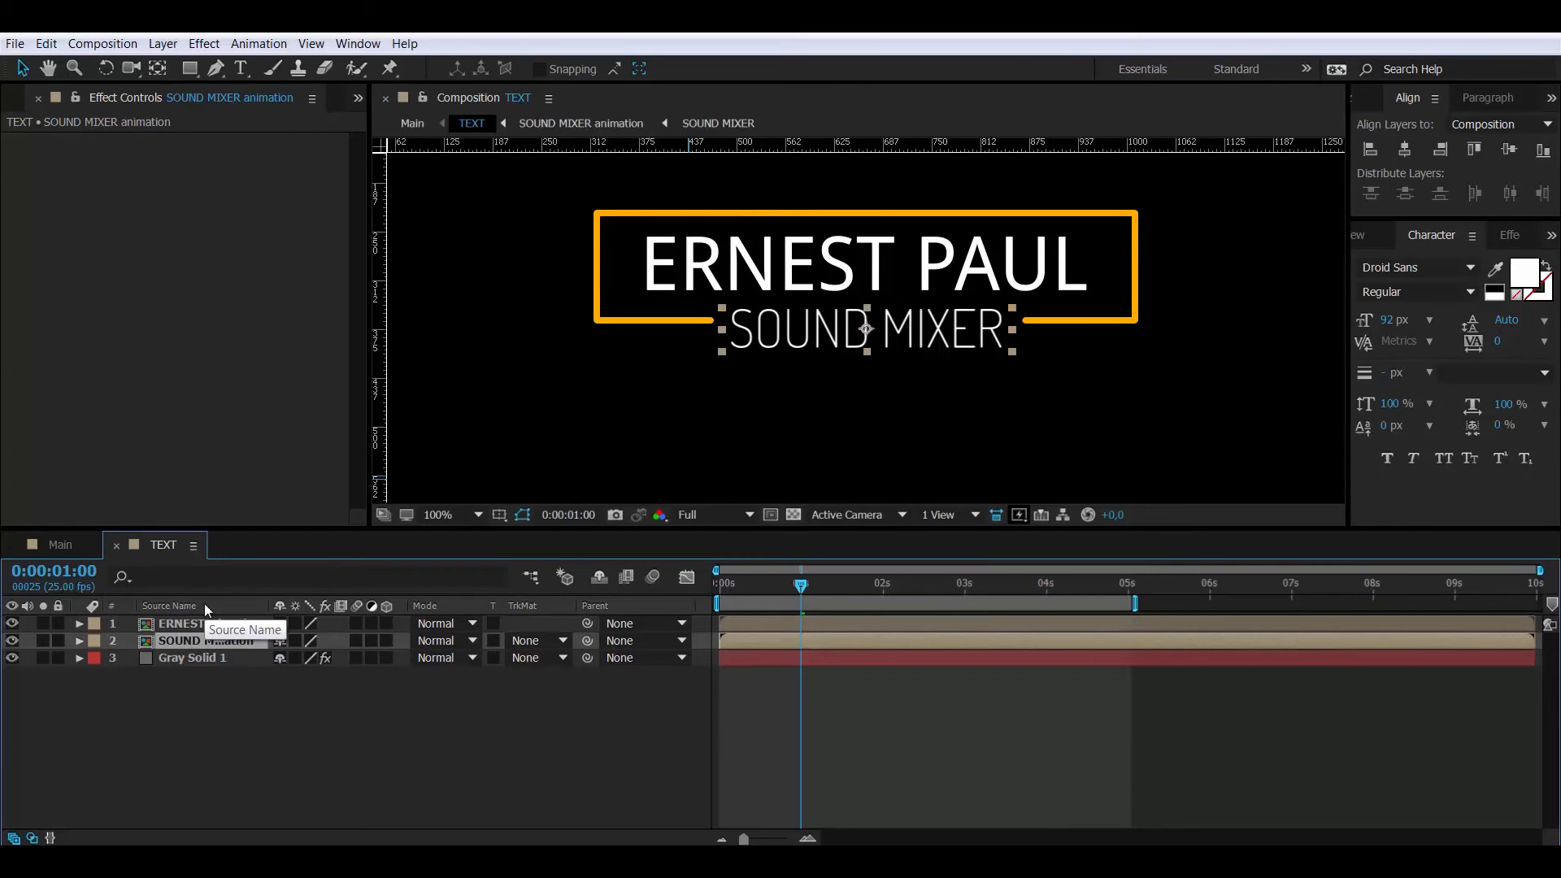
key(shift+Up)
key(shift+Up)
key(Down)
key(Down)
key(Down)
key(Down)
key(Down)
key(Down)
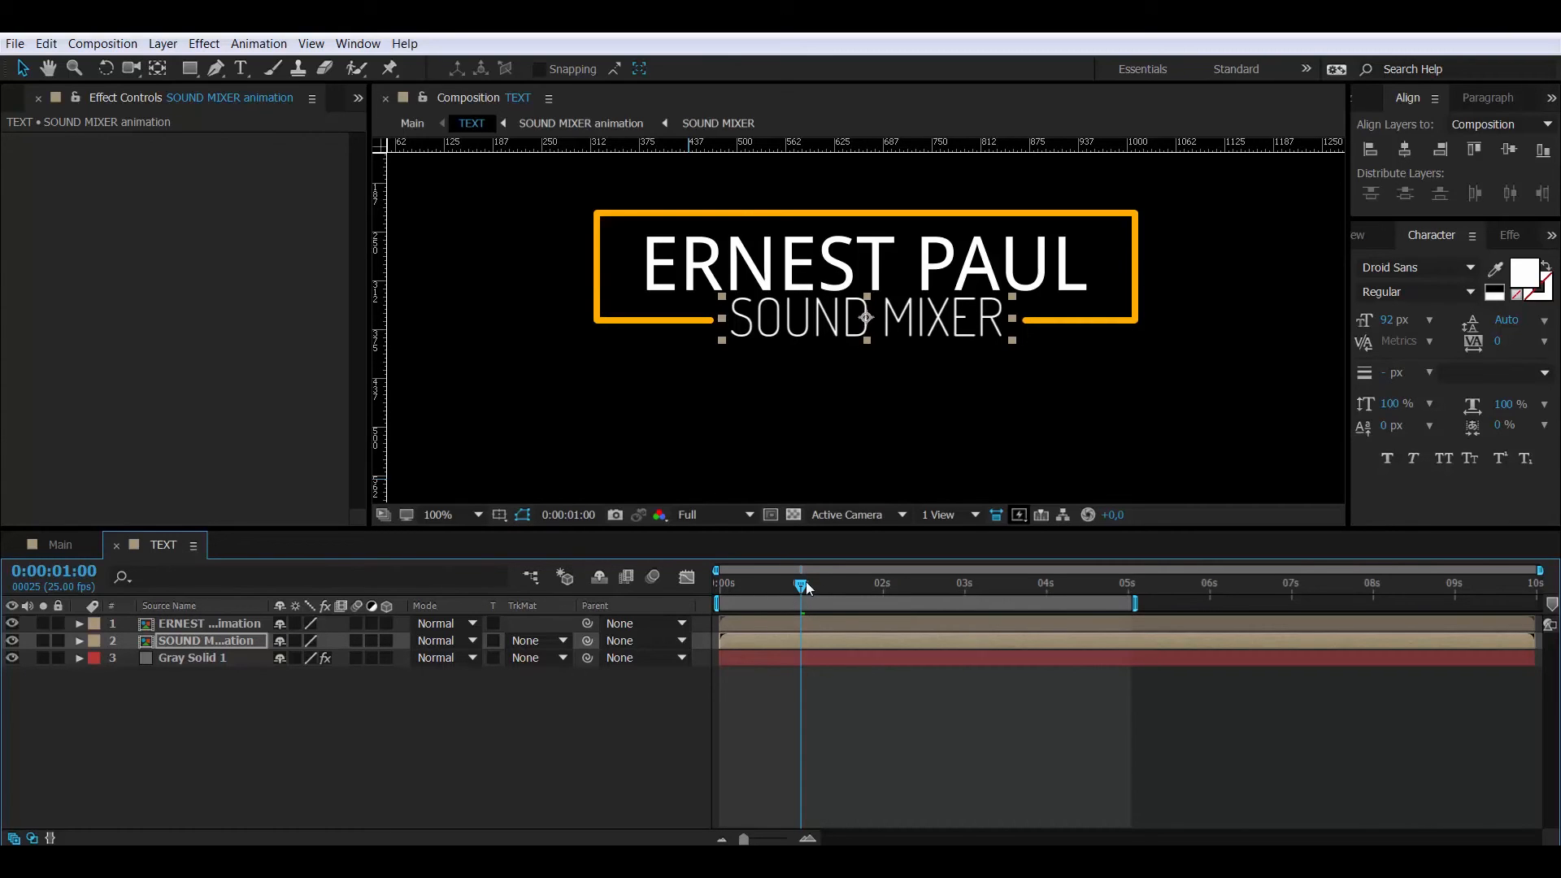
- Check the motion near 1 second, then preview the finished title in the Main composition
mouse_move(803, 585)
mouse_down()
mouse_move(682, 590)
mouse_move(1153, 592)
mouse_move(812, 587)
mouse_up()
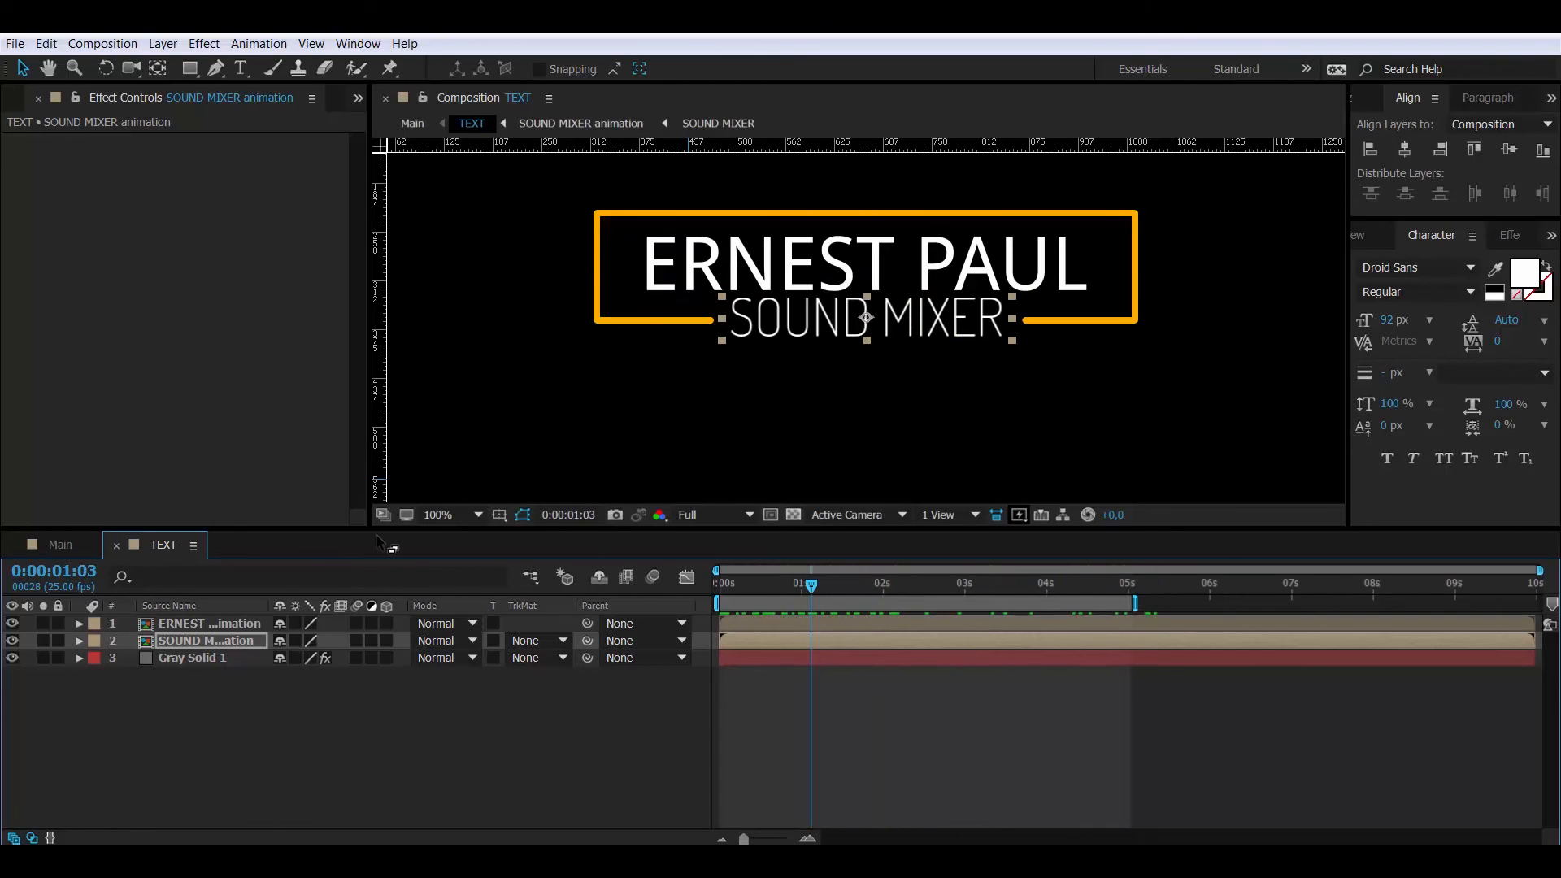
click(116, 545)
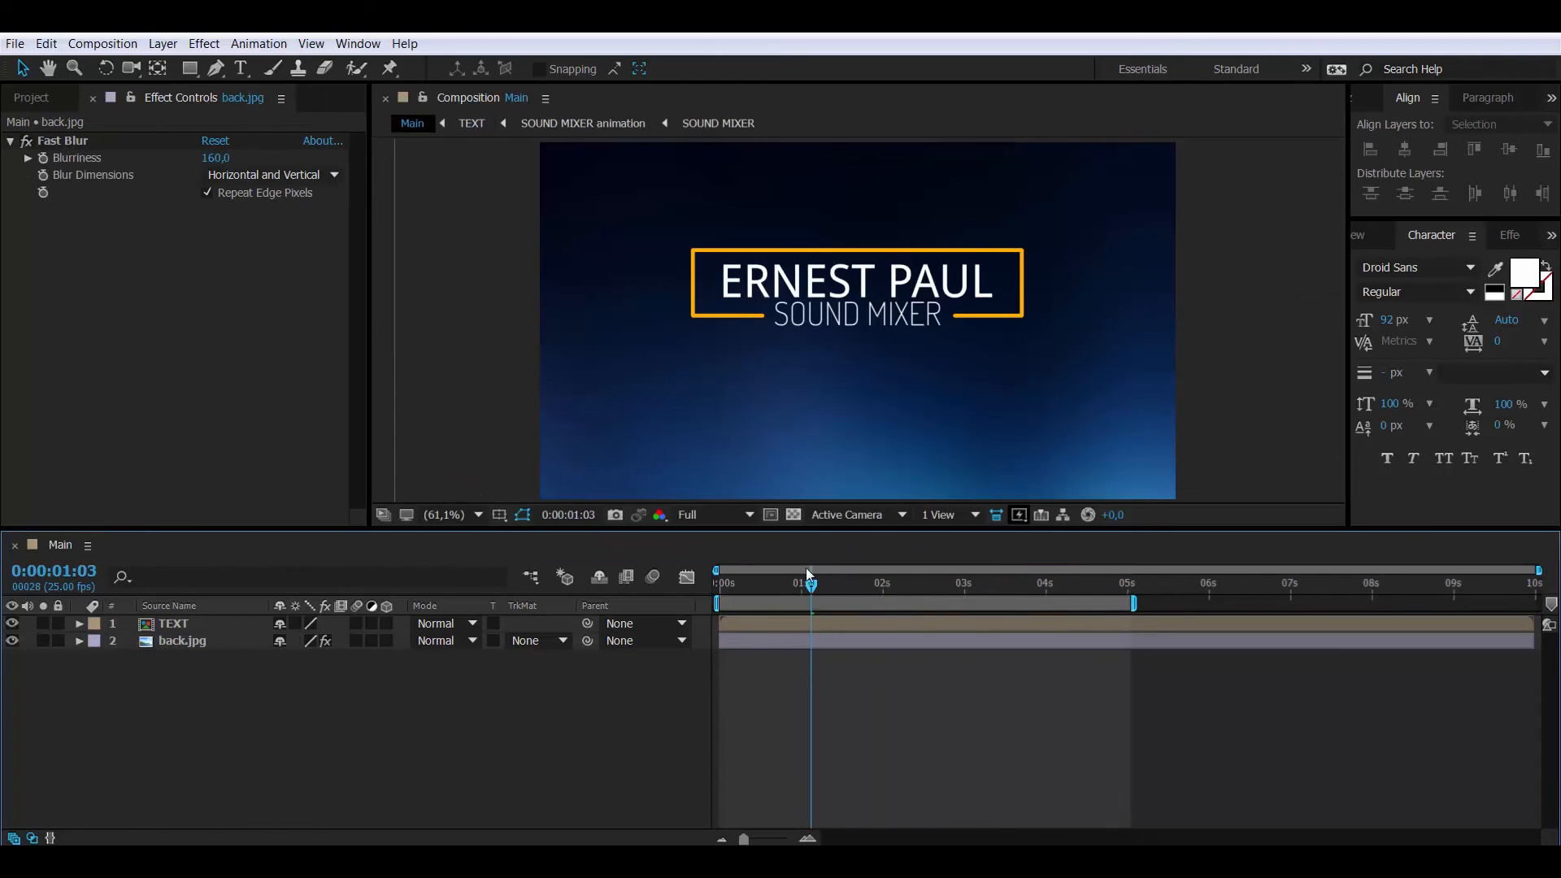
key(space)
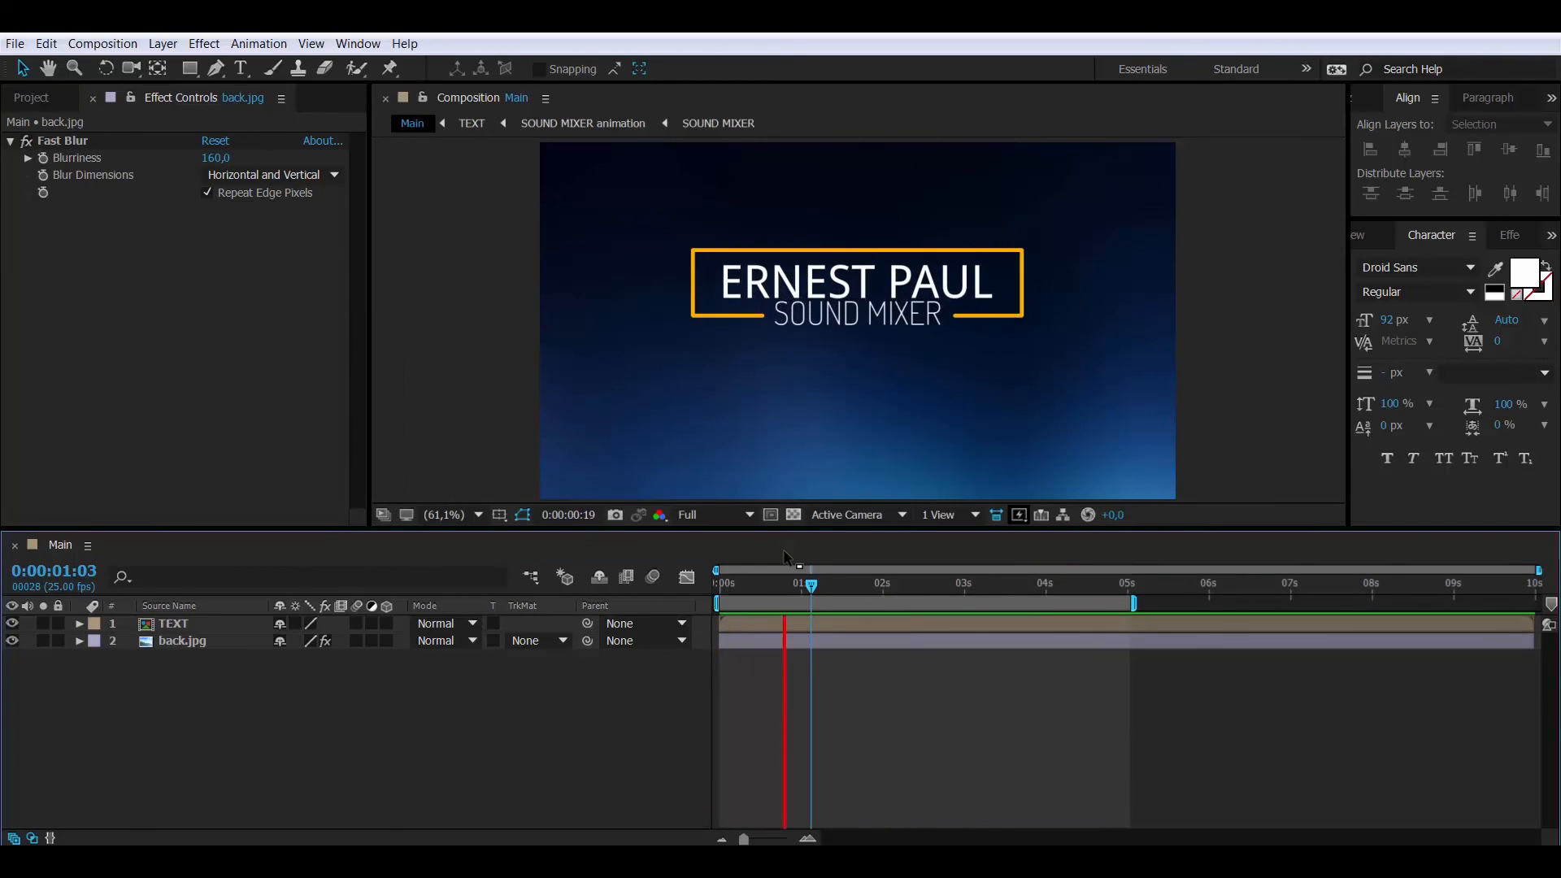